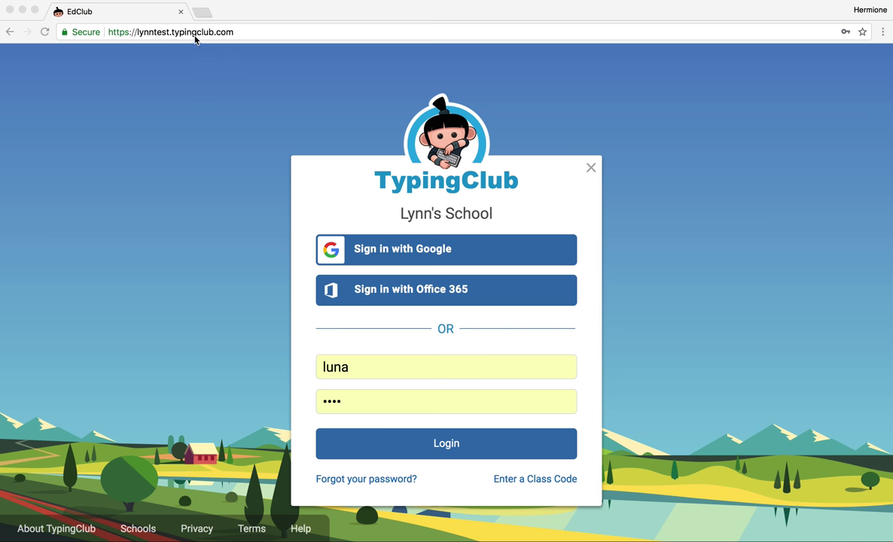
# - Log in to the school's TypingClub portal with the saved credentials and look through the dashboard's lesson plans and tests
pyautogui.click(193, 37)
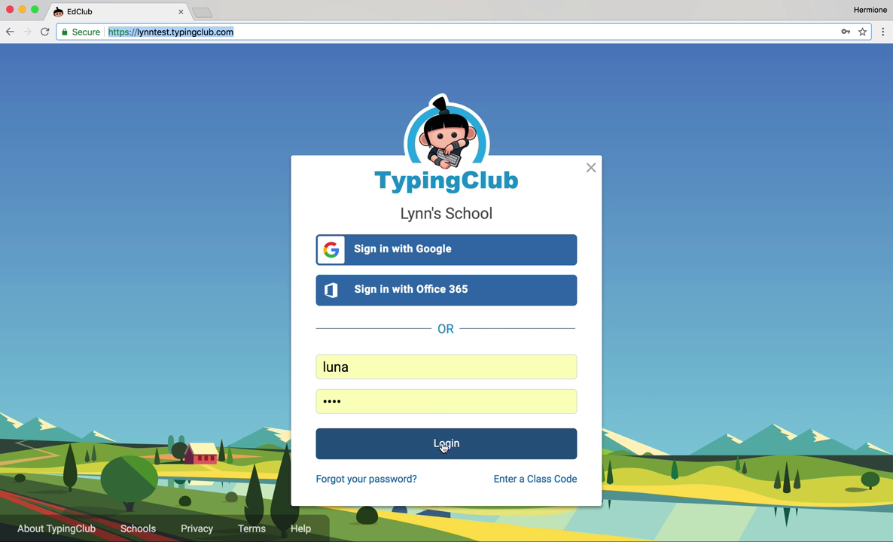
pyautogui.click(445, 445)
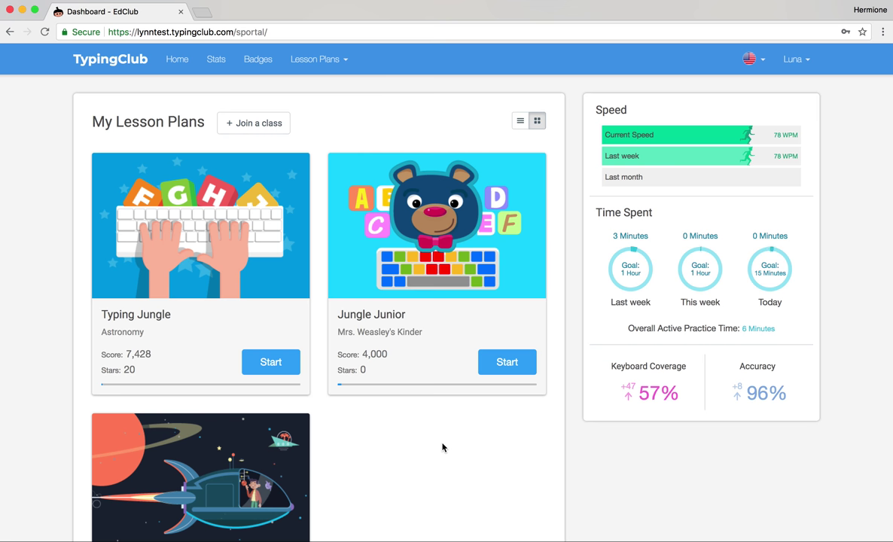
pyautogui.scroll(-6, 443, 448)
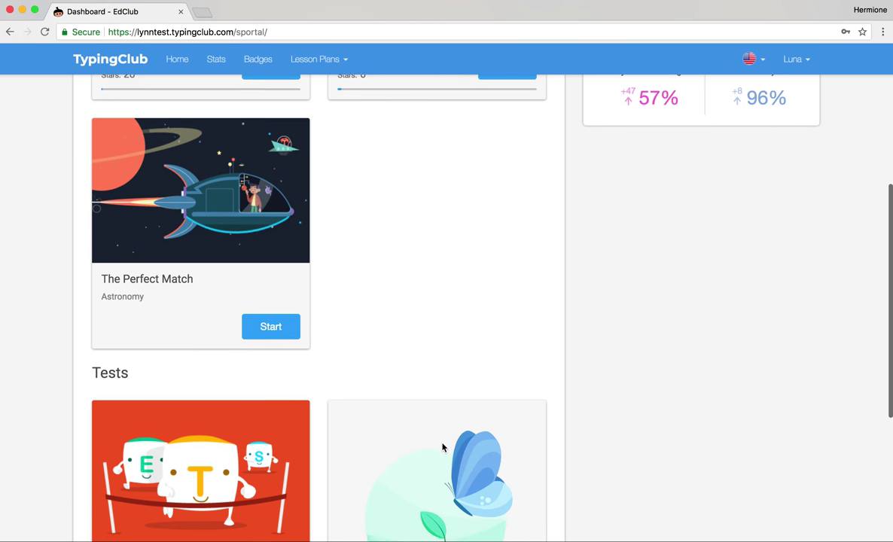
pyautogui.scroll(4, 442, 448)
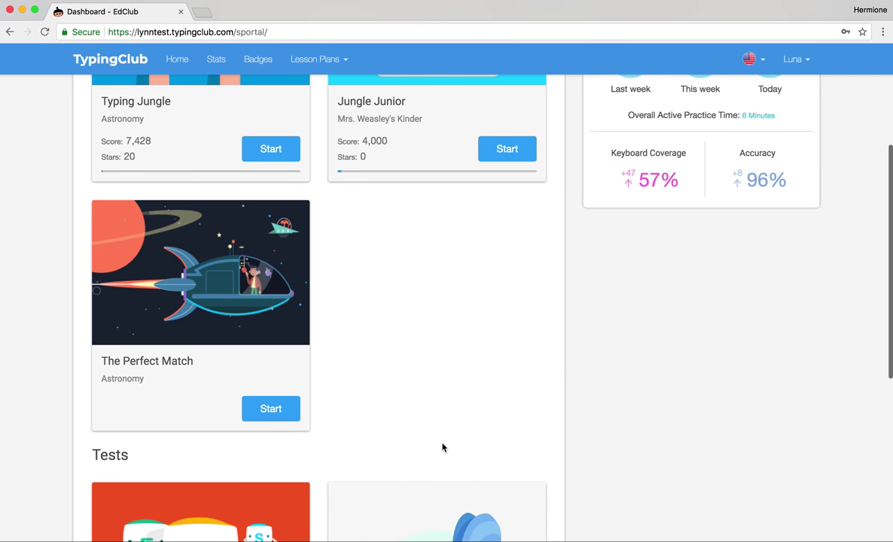
pyautogui.scroll(2, 442, 447)
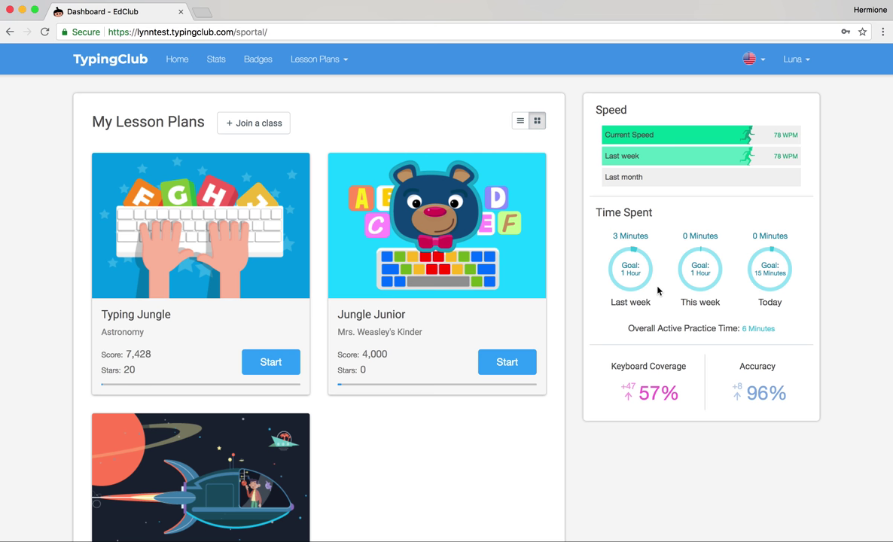
# - Open the Typing Jungle lesson plan, view its overview of lesson sections, and close the overview
pyautogui.click(271, 233)
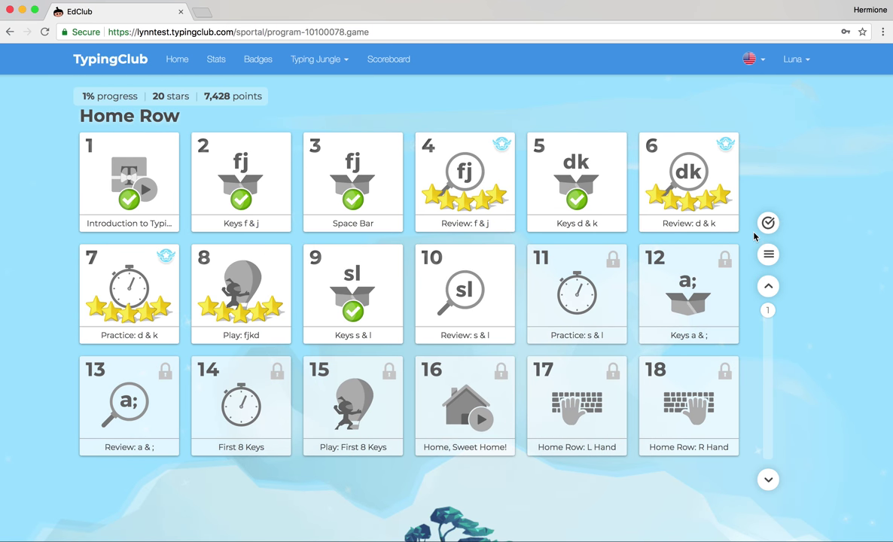
pyautogui.click(769, 255)
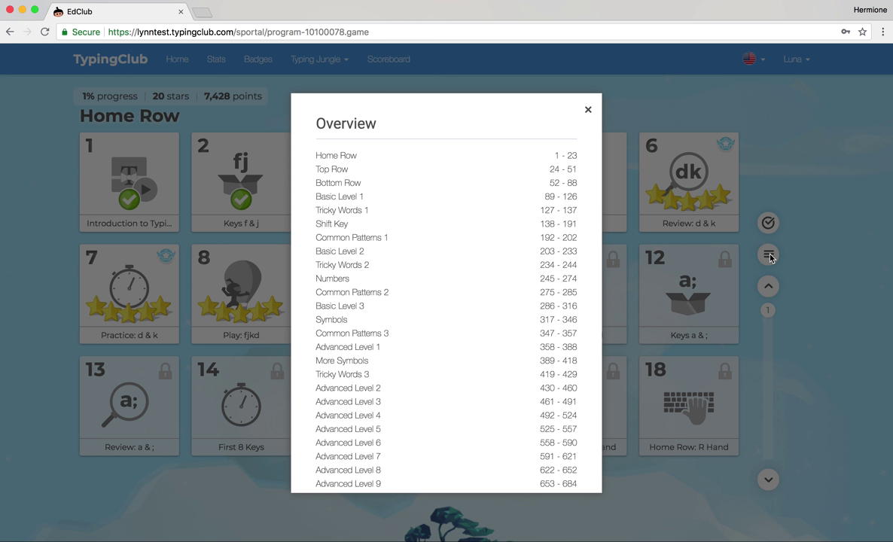
pyautogui.click(424, 57)
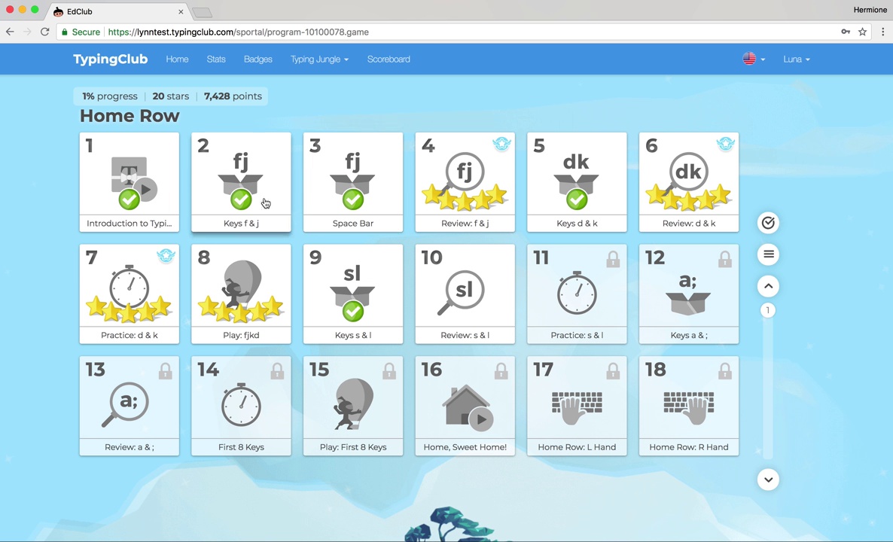
# - Open lesson 2, Keys f & j, and complete the new key introduction for f and j
pyautogui.click(246, 190)
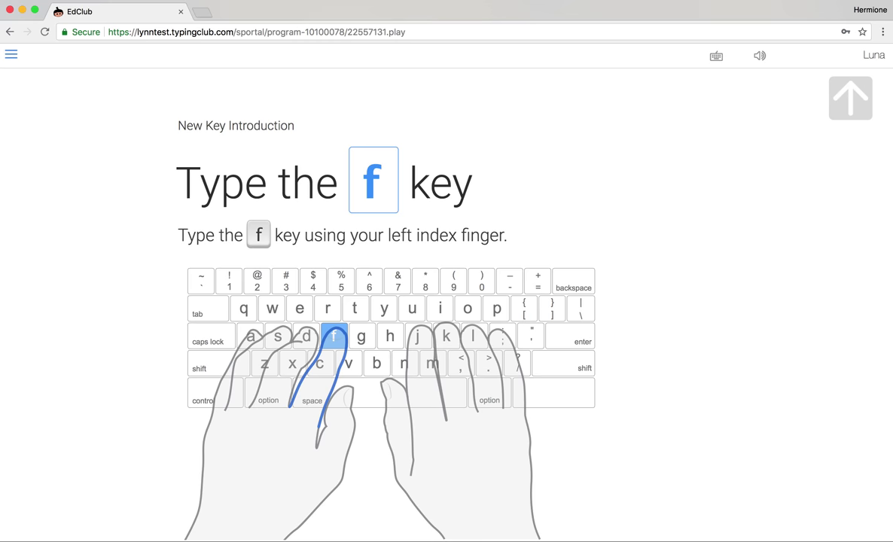
pyautogui.press('f')
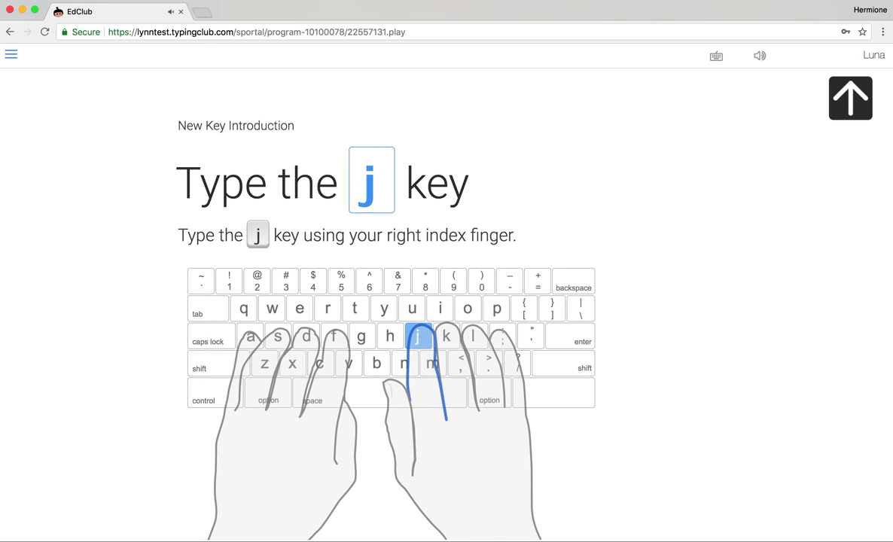
pyautogui.press('j')
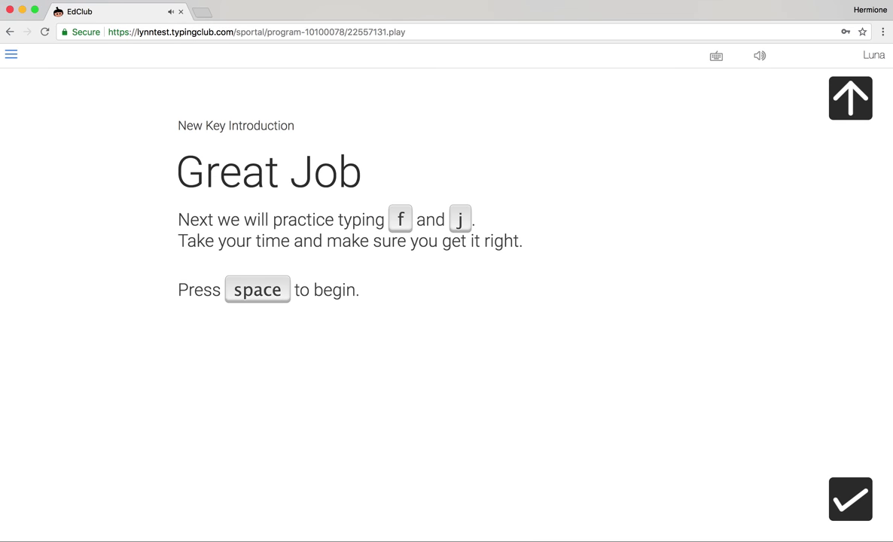
pyautogui.press('space')
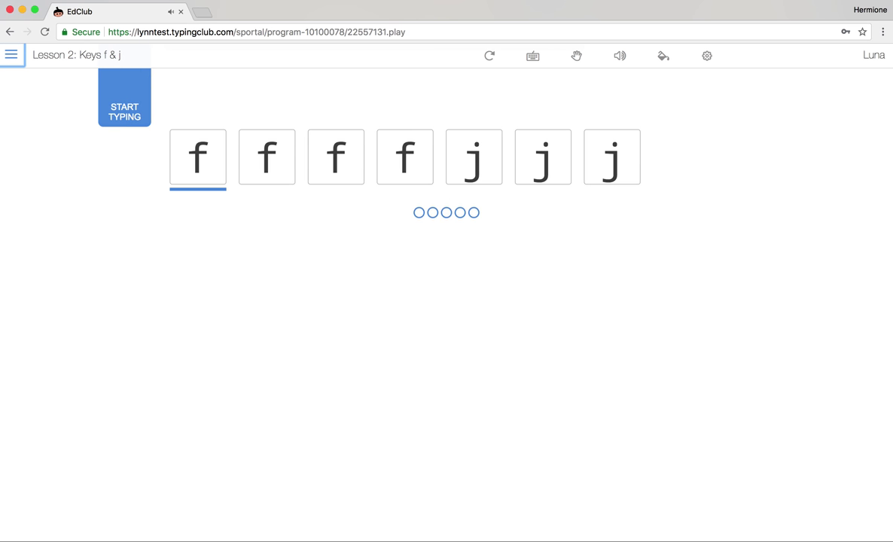
# - Complete all five practice rounds of Lesson 2 by entering the displayed sequences of f and j
pyautogui.write('ffffjjj')
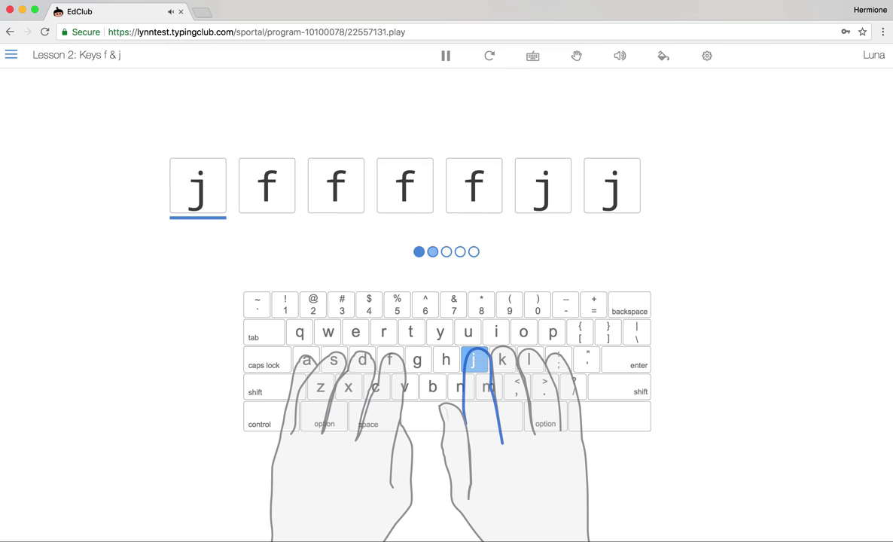
pyautogui.write('eii')
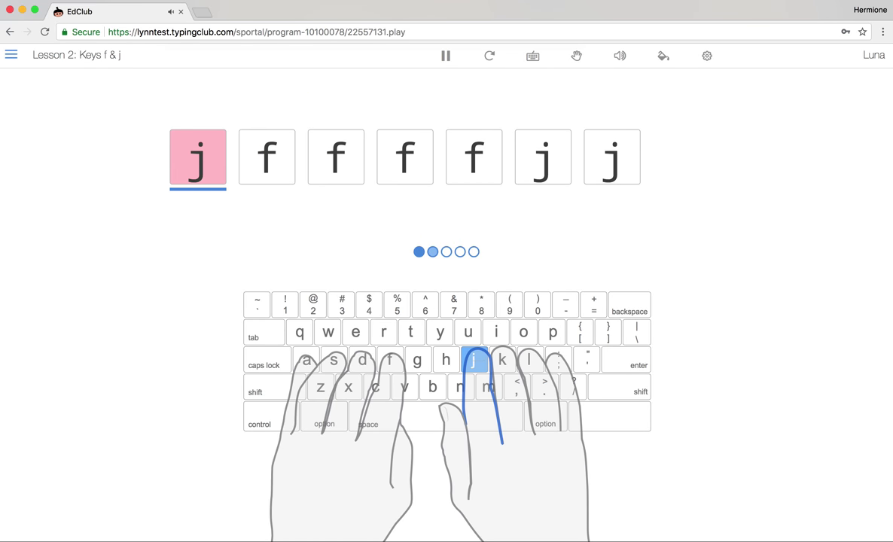
pyautogui.write('jffffjj')
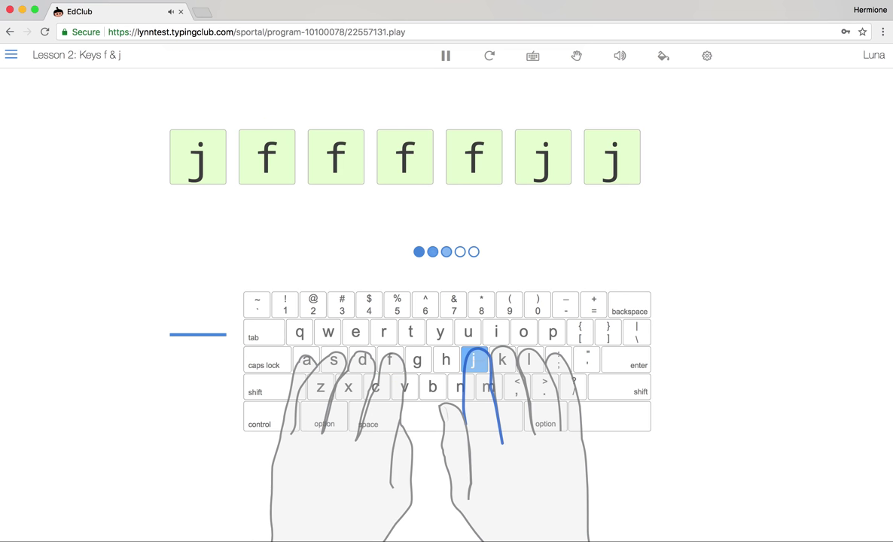
pyautogui.write('jjffjfjf')
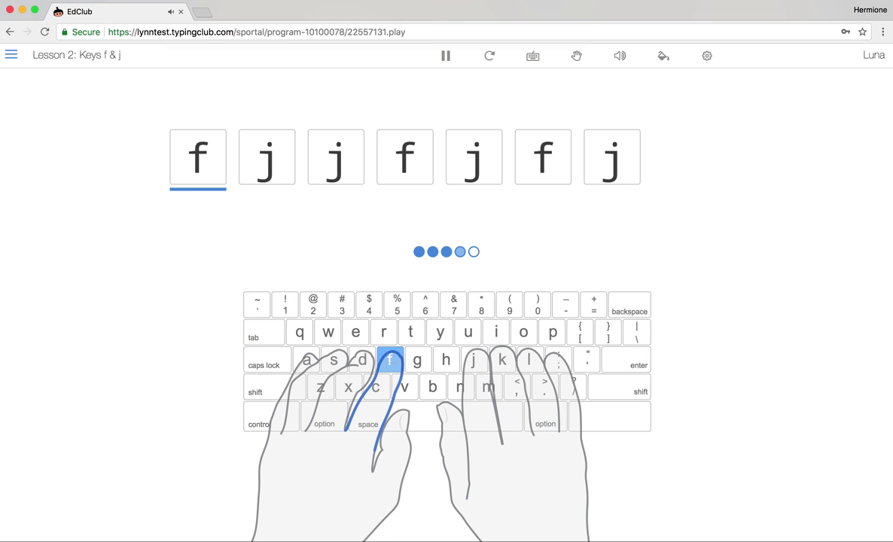
pyautogui.write('fjjfjfj')
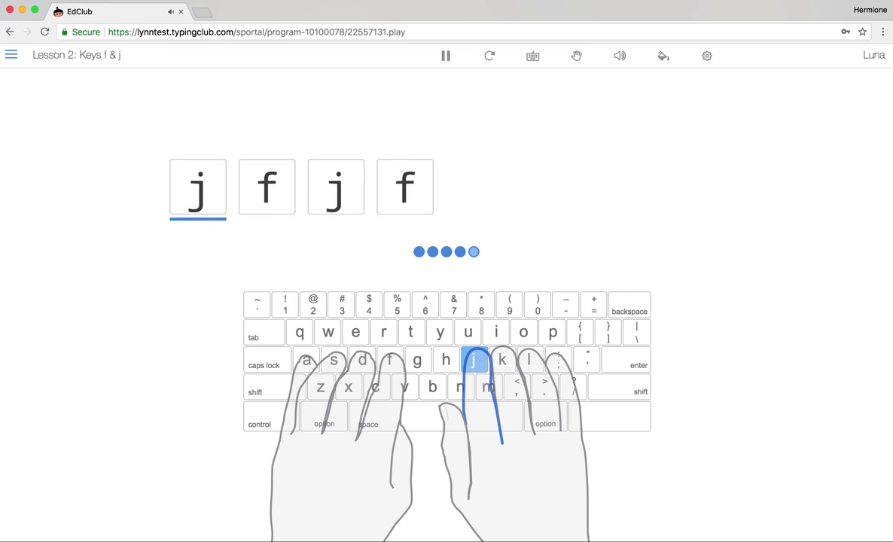
pyautogui.write('fjfjf')
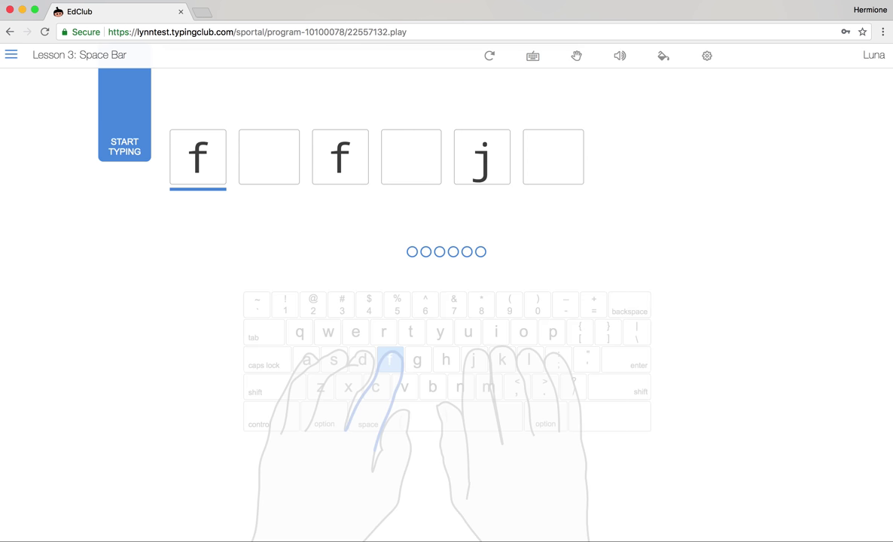
# - Leave Lesson 3 for the lesson list, open Lesson 4, Review: f & j, and enter "ffff jjjj"
pyautogui.click(11, 55)
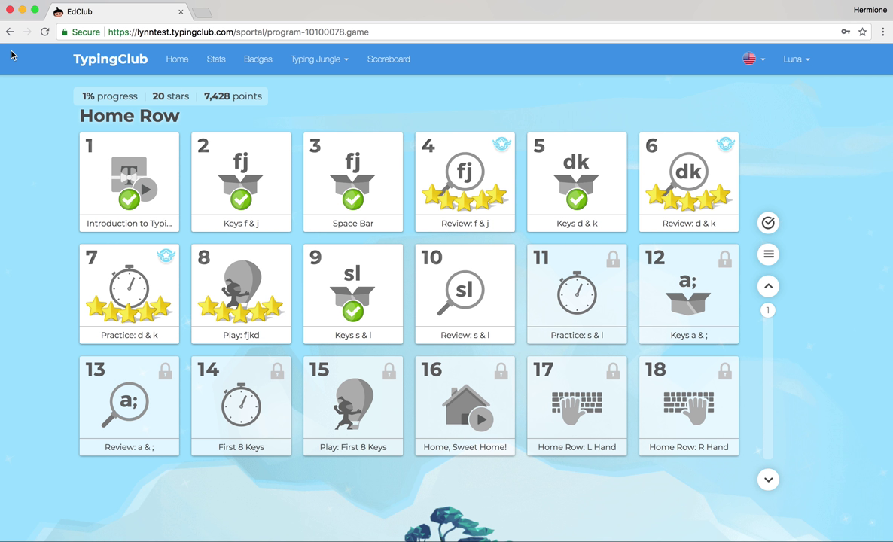
pyautogui.click(471, 195)
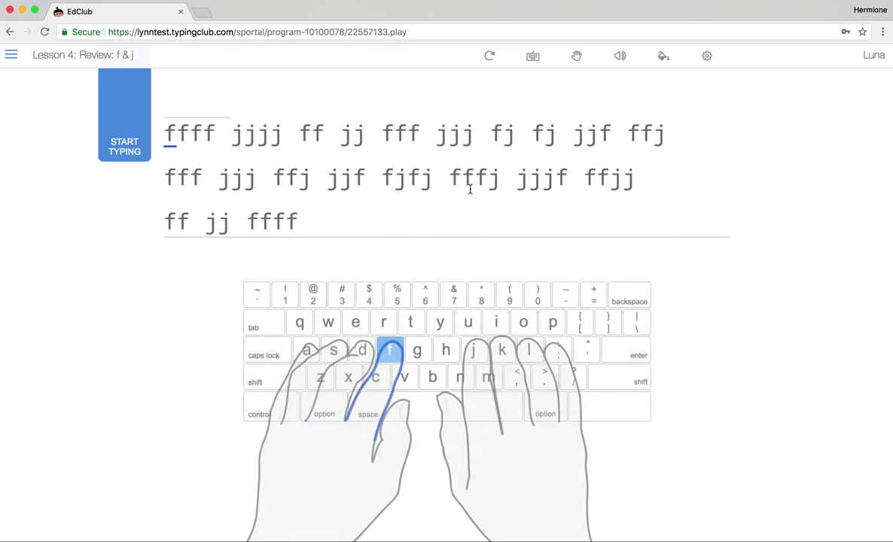
pyautogui.write('ffff jjjj ')
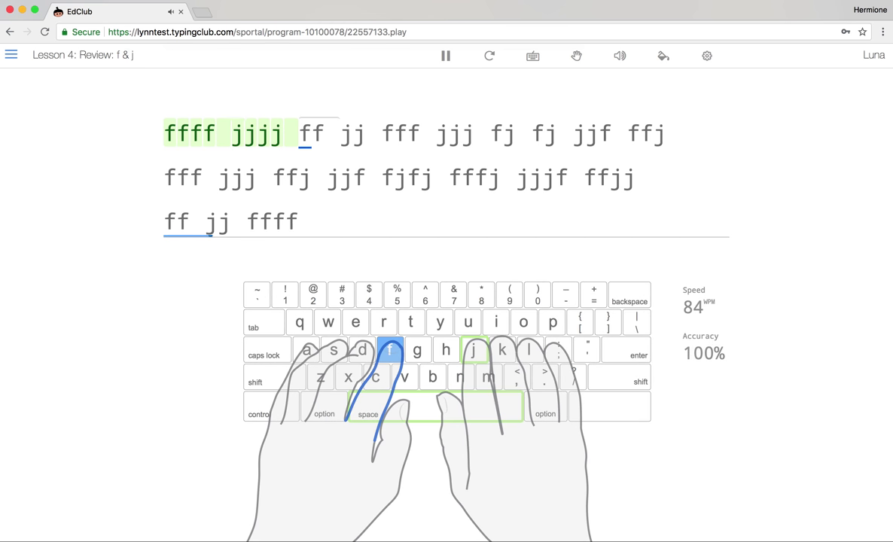
# - Continue the review text with "ff jj", erasing the mistyped letters, and enter a wrong letter in the following "fff" group
pyautogui.write('ff jjjfff')
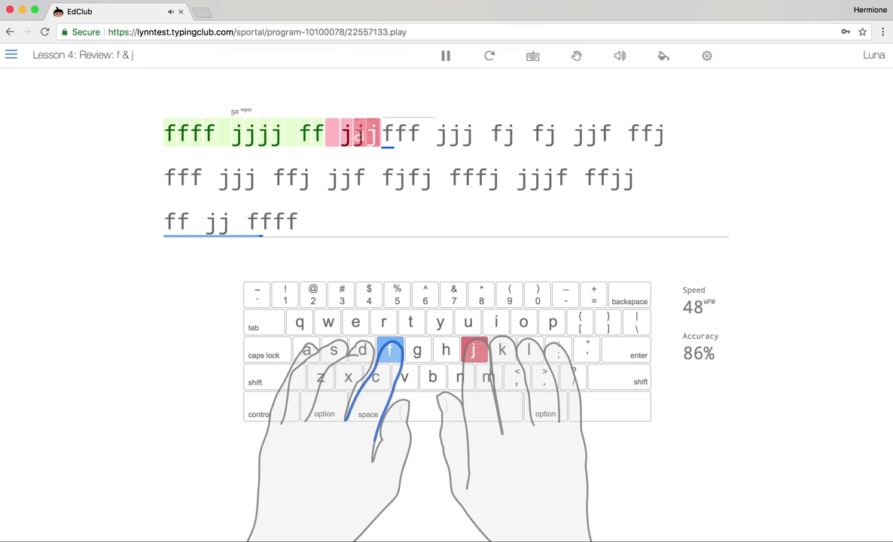
pyautogui.press('BackSpace')
pyautogui.press('BackSpace')
pyautogui.press('BackSpace')
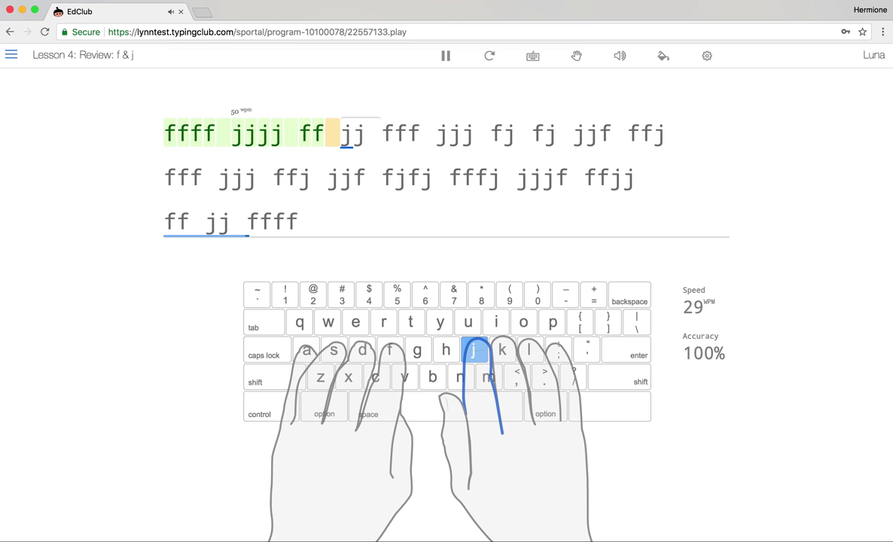
pyautogui.write('jj a')
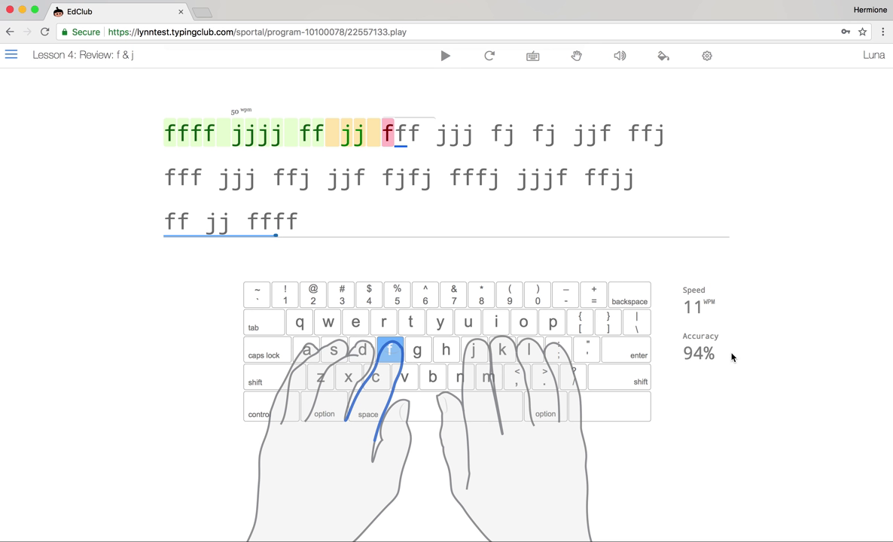
# - Turn off the live WPM and accuracy display in the lesson settings and close the settings
pyautogui.click(707, 57)
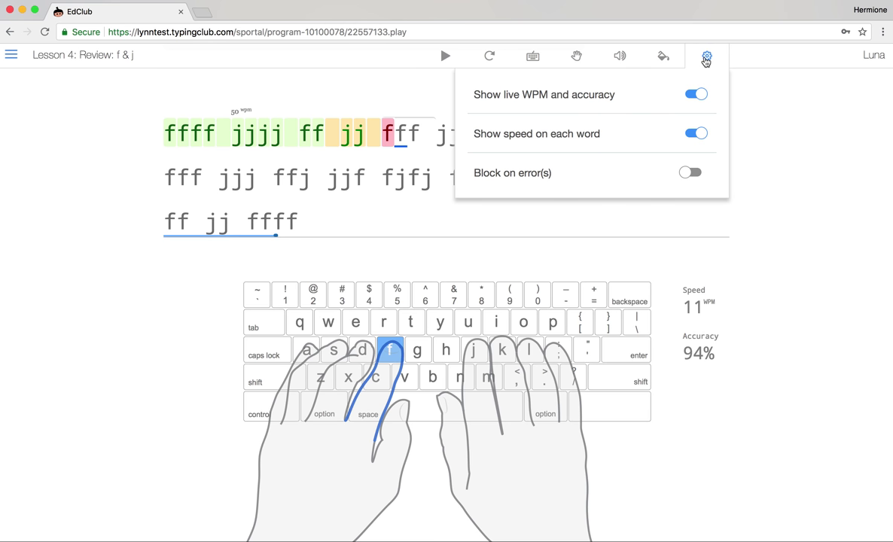
pyautogui.click(694, 96)
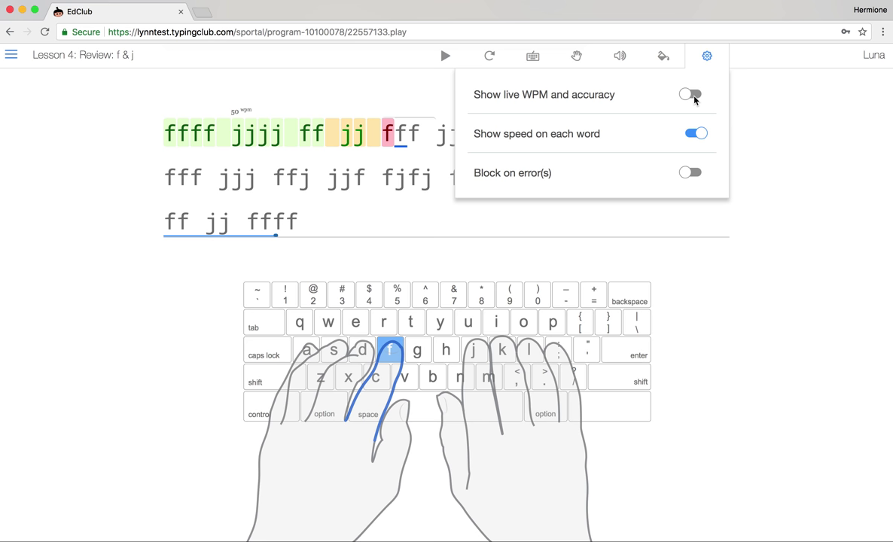
pyautogui.click(693, 96)
pyautogui.click(707, 58)
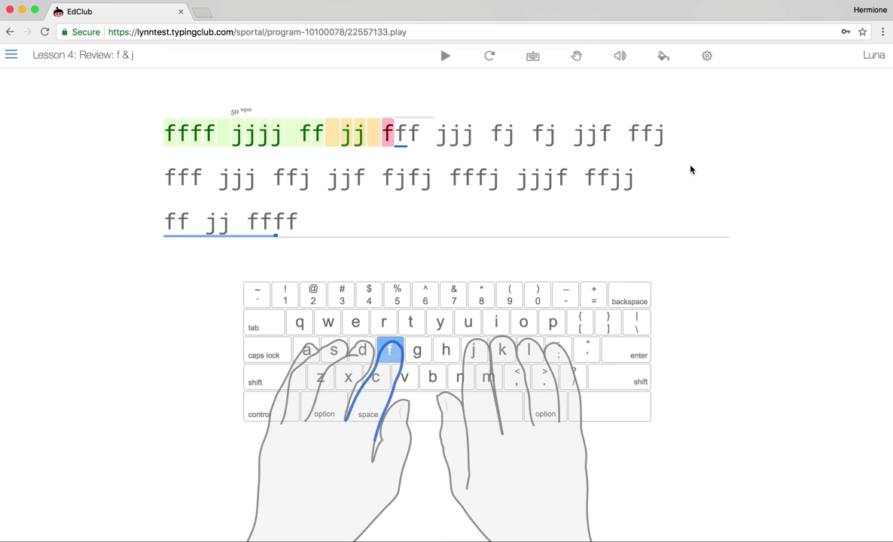
# - Try the red airplane and dark computer-room themes for the lesson, and restore the white Robots theme with green highlighting
pyautogui.click(663, 60)
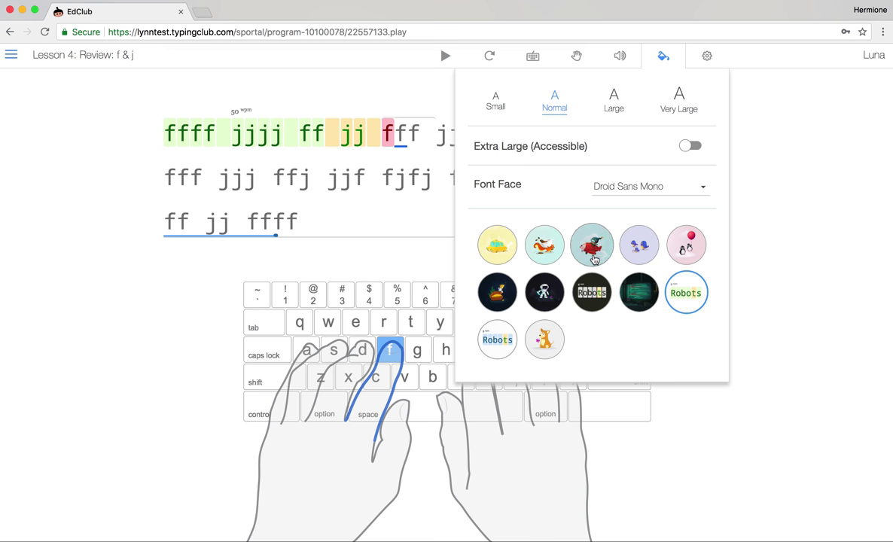
pyautogui.click(592, 255)
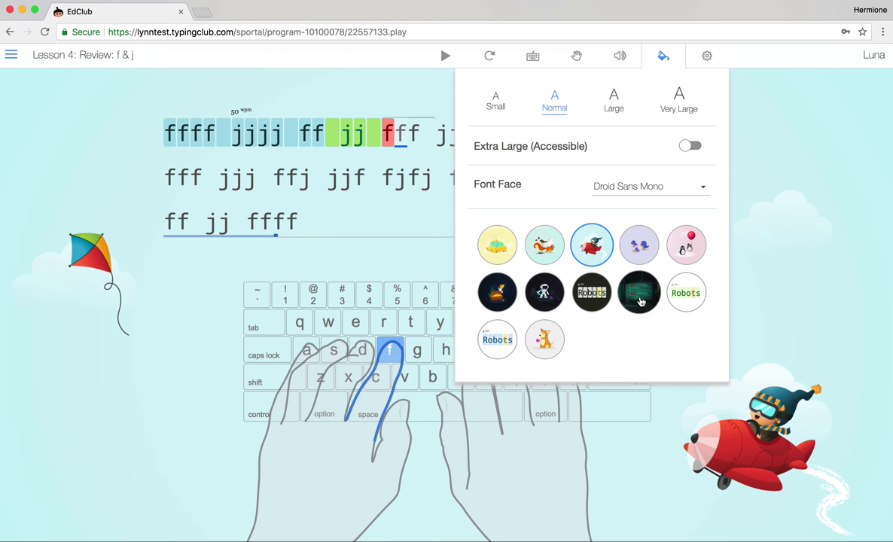
pyautogui.click(643, 301)
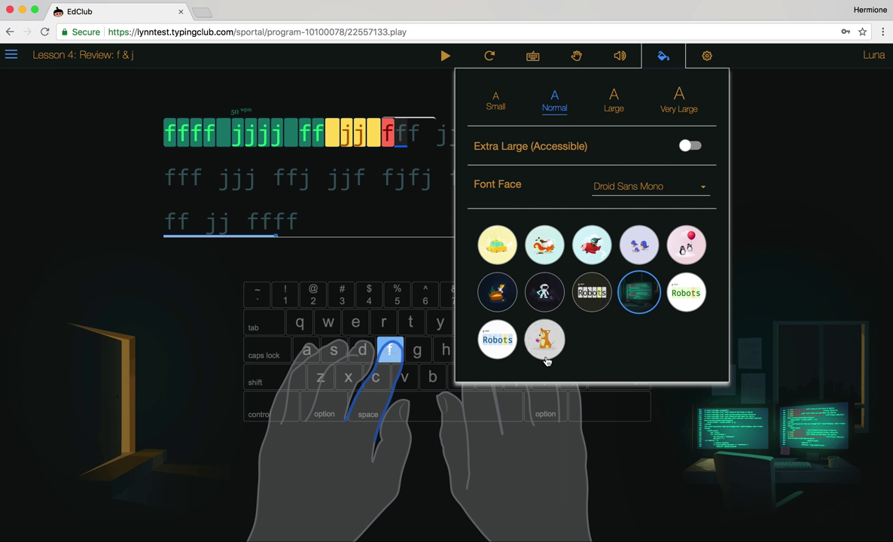
pyautogui.click(686, 299)
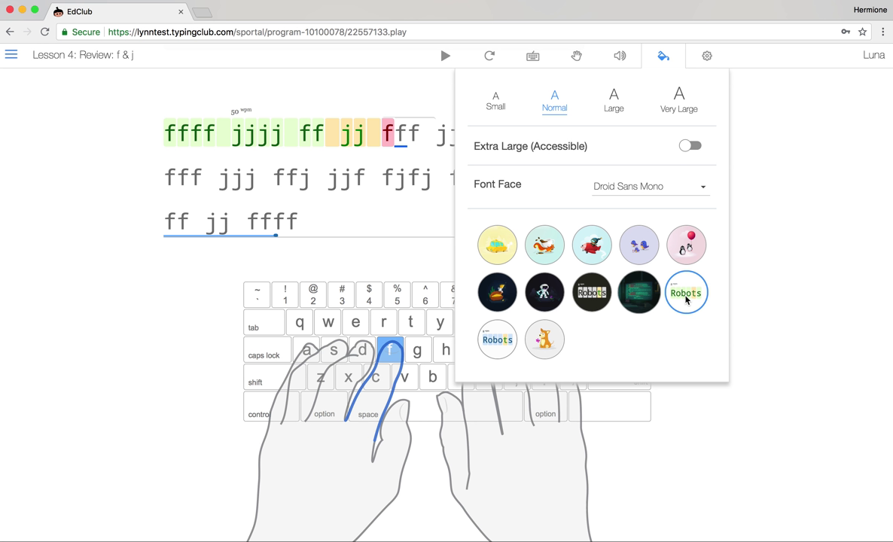
# - Try the Very Large and Extra Large (Accessible) text, apply the dark Robots theme, and switch Extra Large off
pyautogui.click(679, 110)
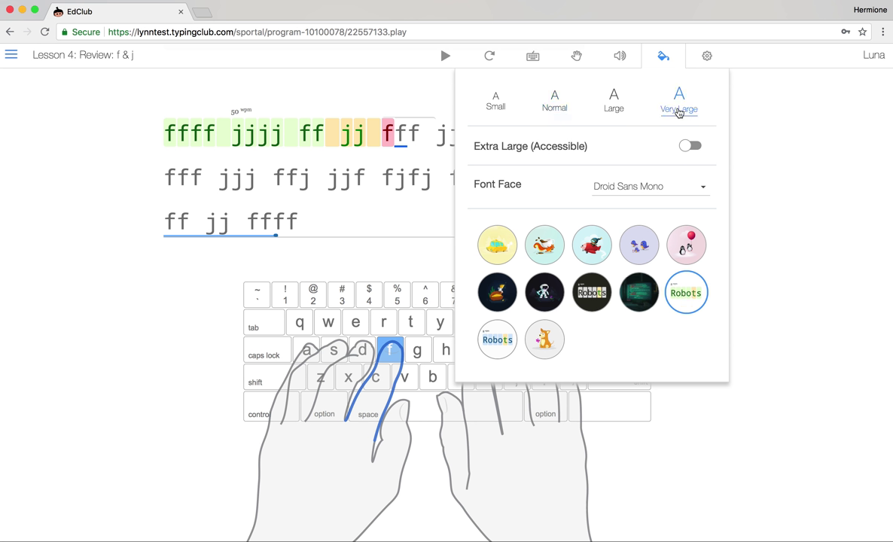
pyautogui.click(695, 146)
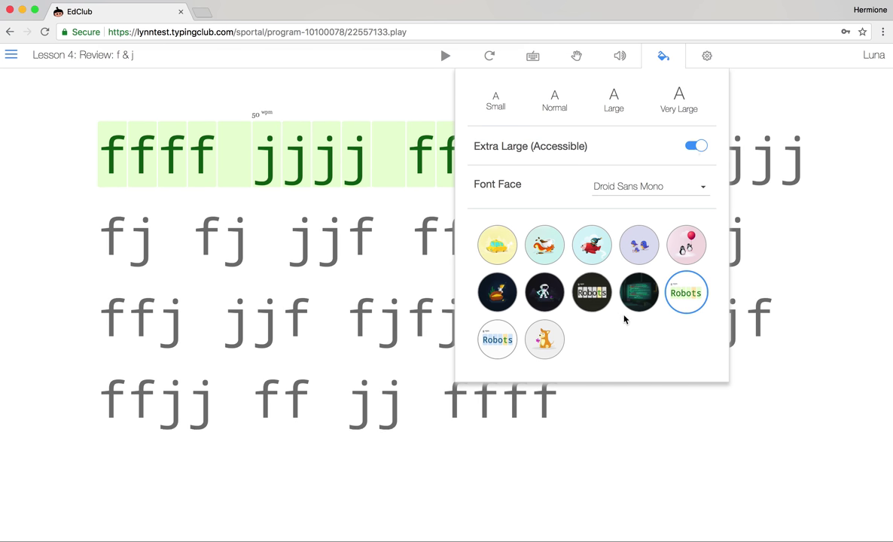
pyautogui.click(603, 296)
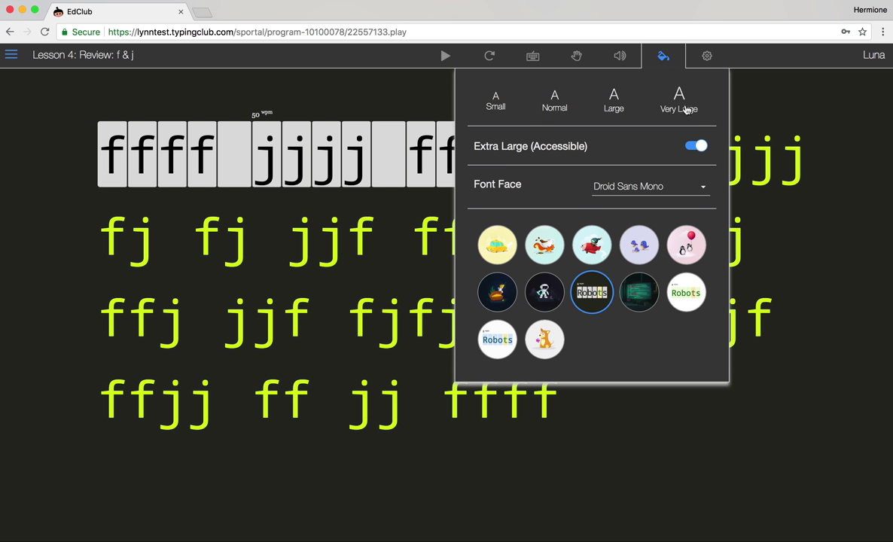
pyautogui.click(695, 146)
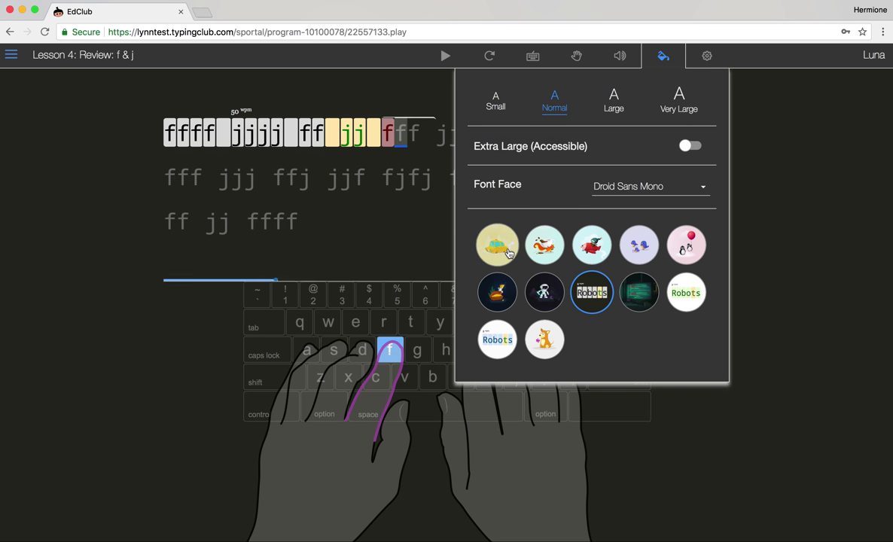
# - Restore the white Robots theme with green highlighting for the lesson and close the appearance settings
pyautogui.click(684, 300)
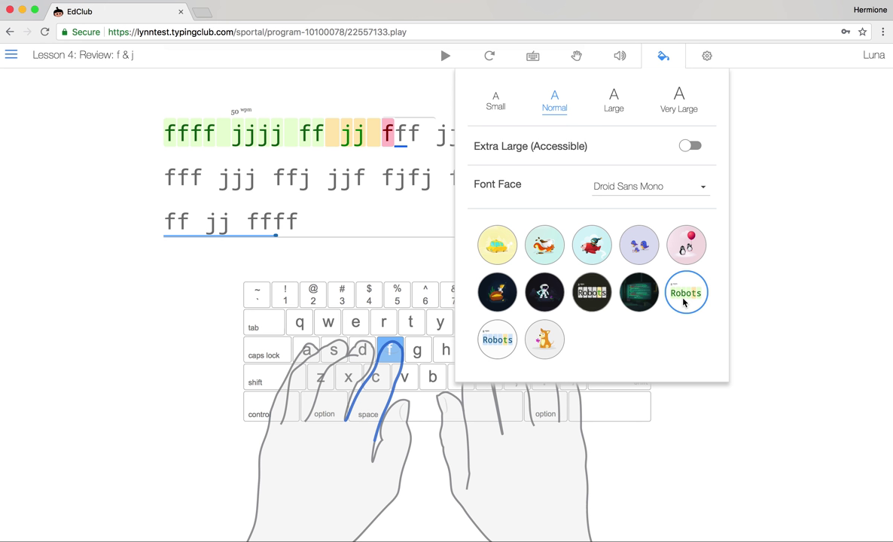
pyautogui.click(775, 226)
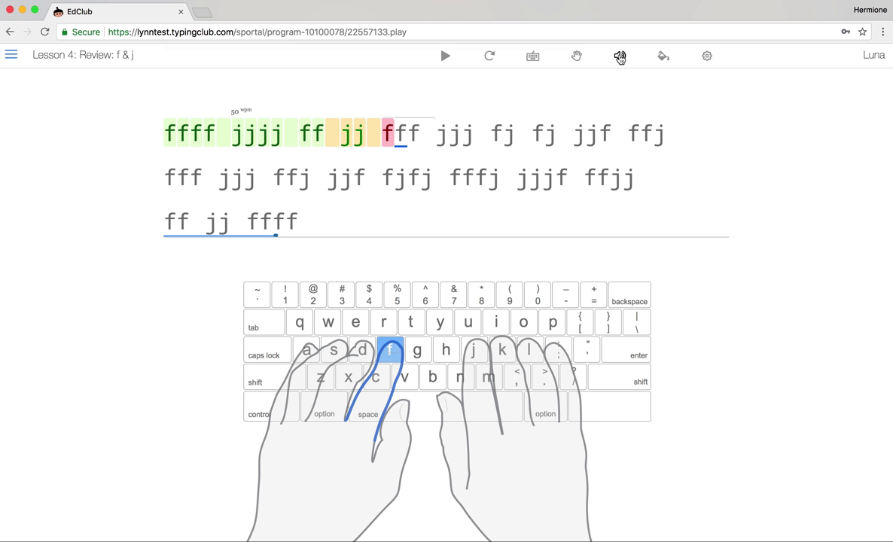
# - Try Voice Over with Read Letters and Fully Guided enabled, and switch Voice Over off
pyautogui.click(620, 56)
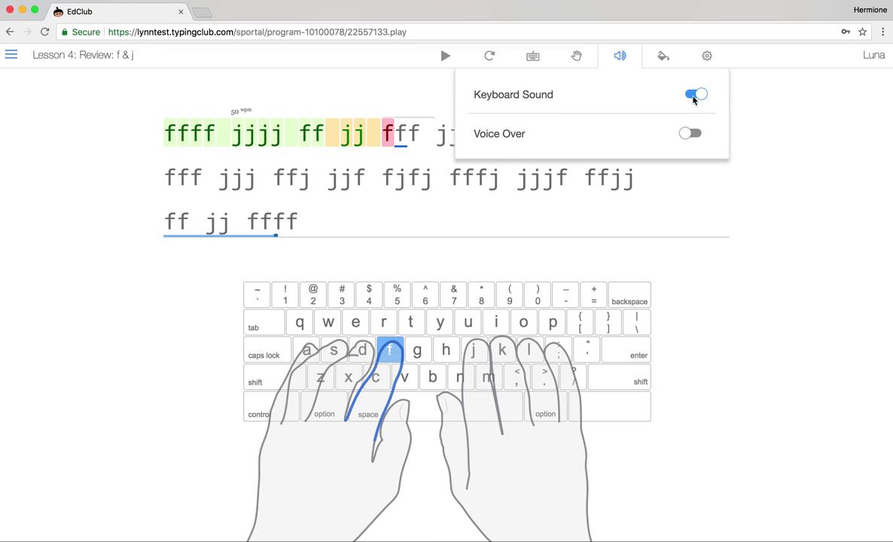
pyautogui.click(698, 134)
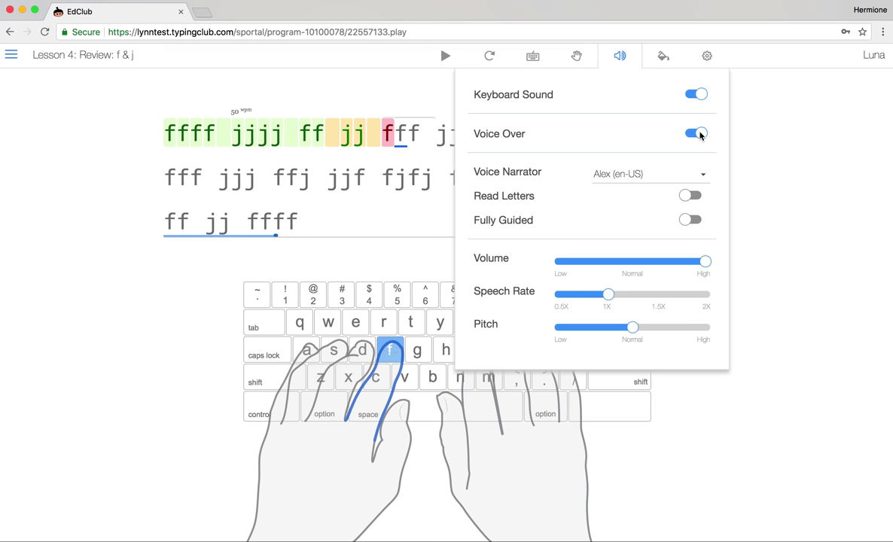
pyautogui.click(701, 197)
pyautogui.click(697, 221)
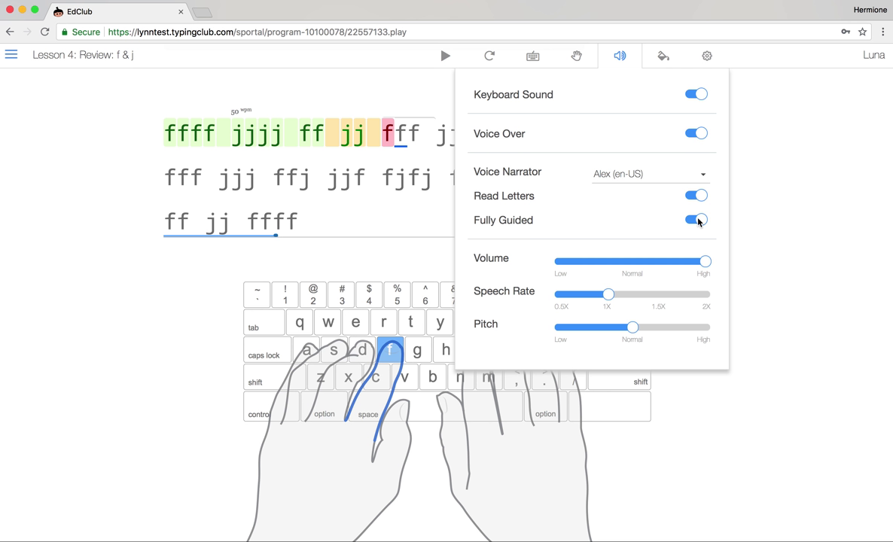
pyautogui.click(694, 134)
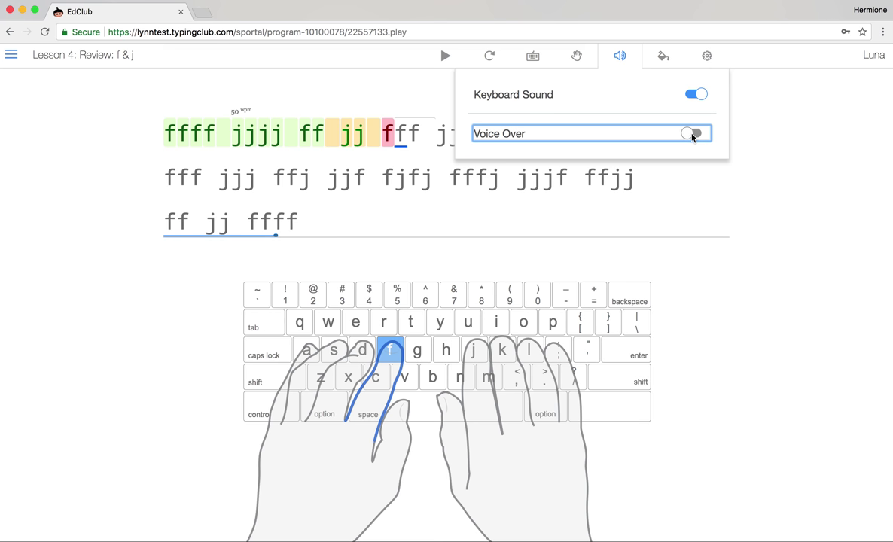
# - Try the Left Hand and Right Hand options of the hand guide, and restore Both Hands
pyautogui.click(576, 57)
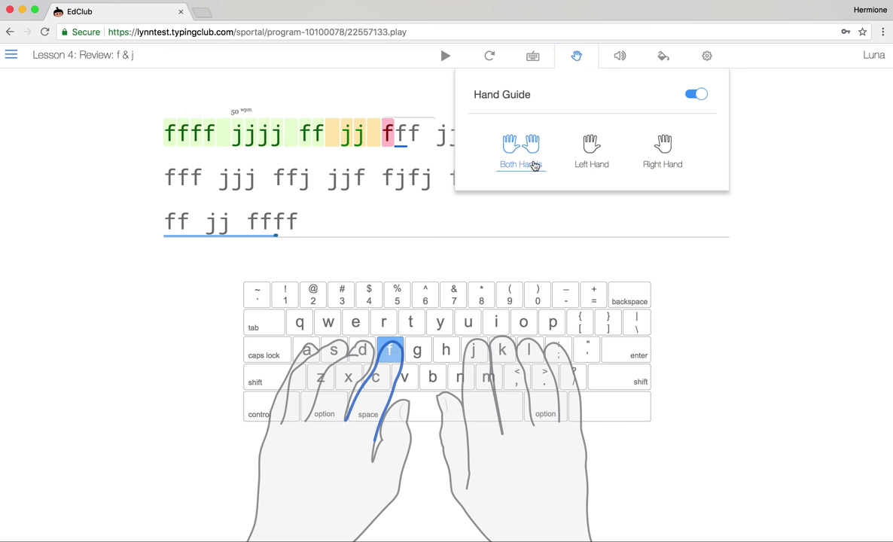
pyautogui.click(594, 154)
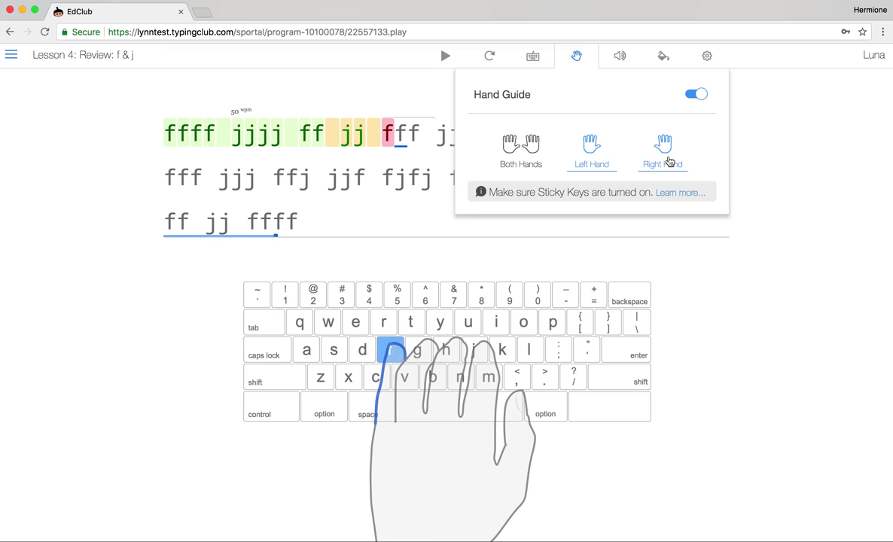
pyautogui.click(668, 160)
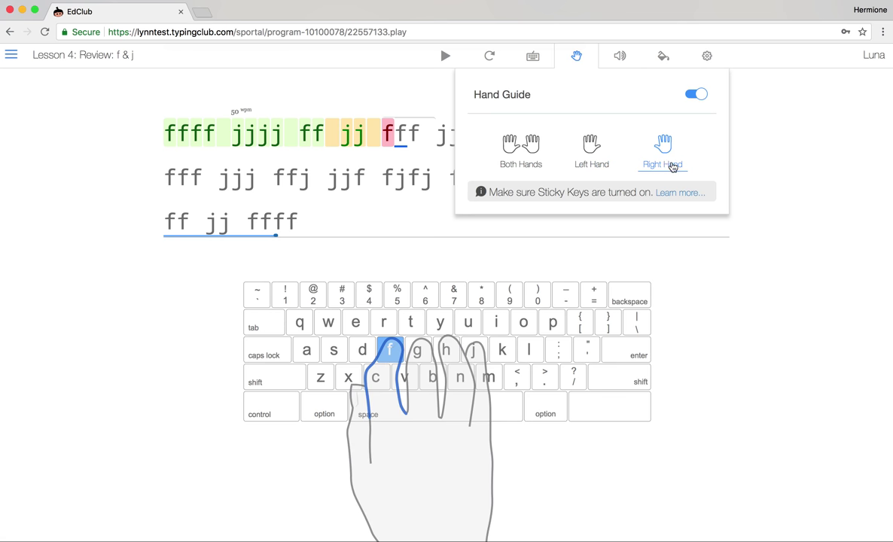
pyautogui.click(526, 157)
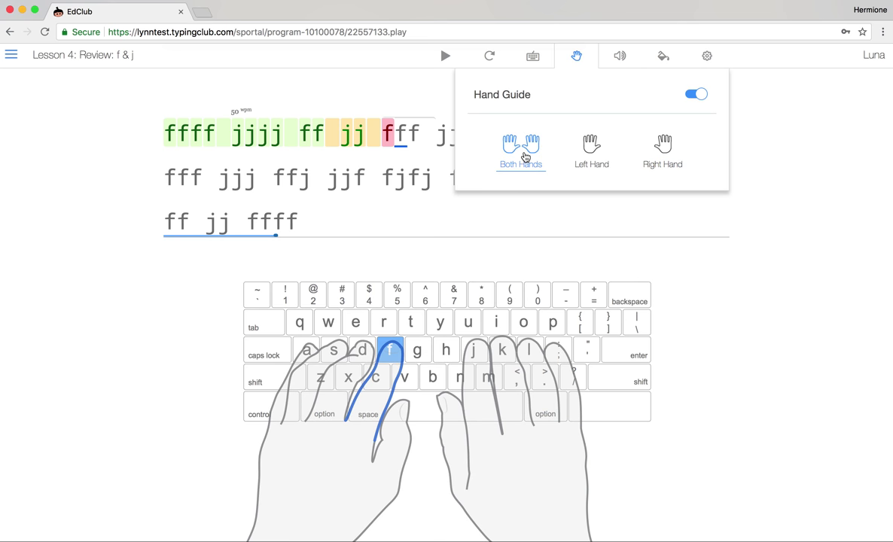
# - Switch the Keyboard Guide off and on, try the Glass keyboard style, and restore Standard
pyautogui.click(535, 59)
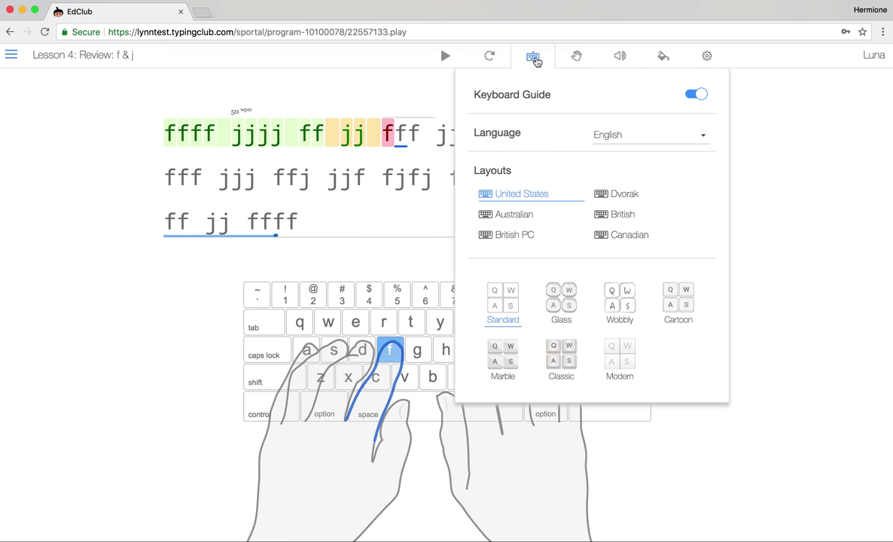
pyautogui.click(695, 95)
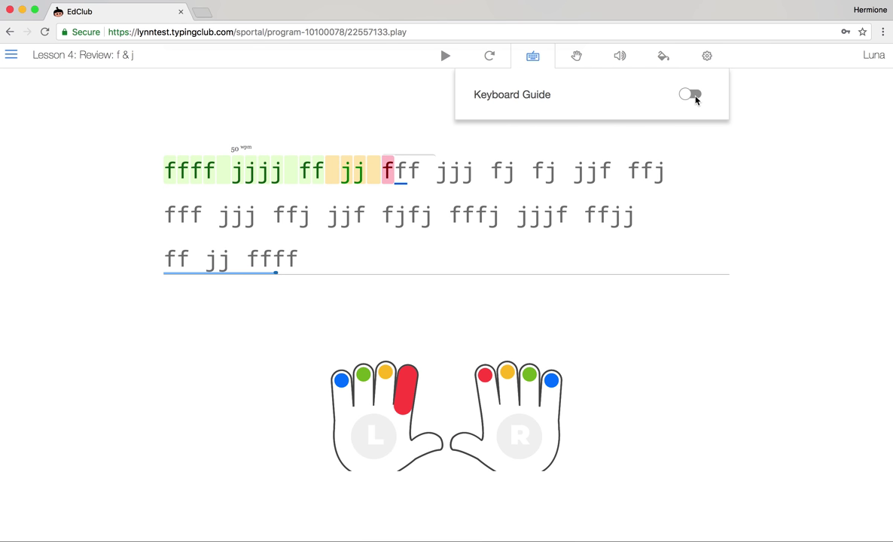
pyautogui.click(692, 96)
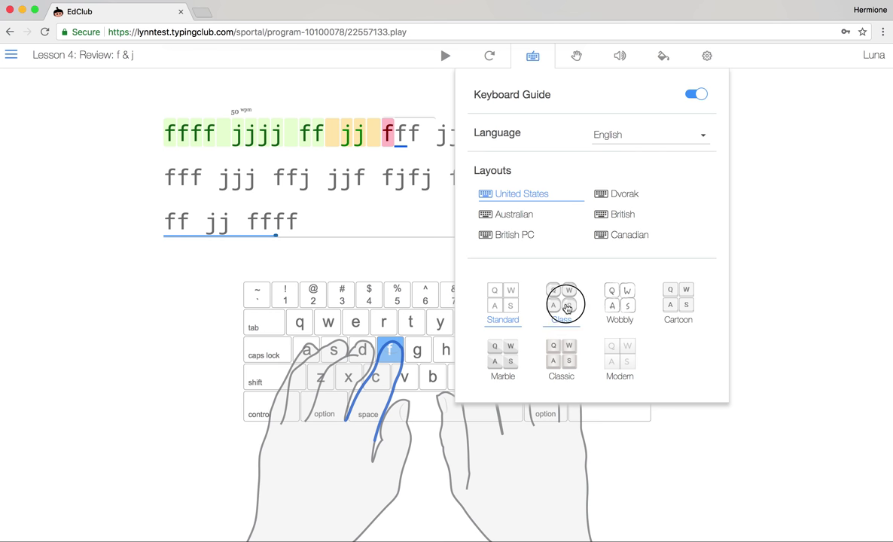
pyautogui.click(567, 306)
pyautogui.click(503, 303)
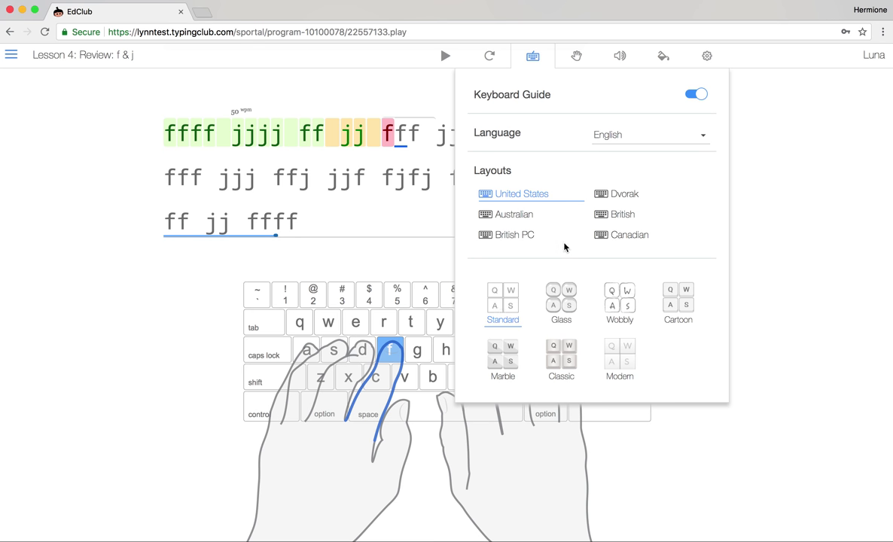
pyautogui.click(533, 55)
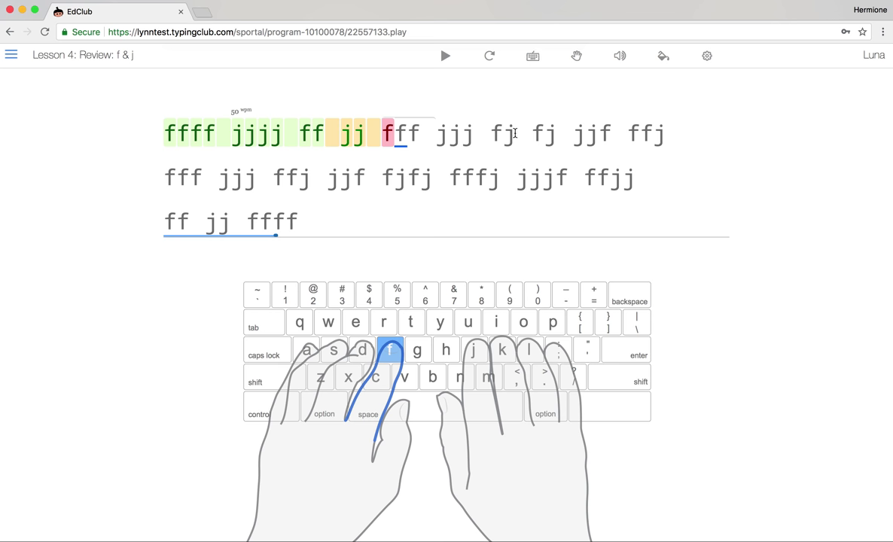
# - Open lesson 8, "Play: fjkd", from the lesson list and enter each highlighted balloon's letter (f, j, k or d) until the game ends
pyautogui.click(12, 54)
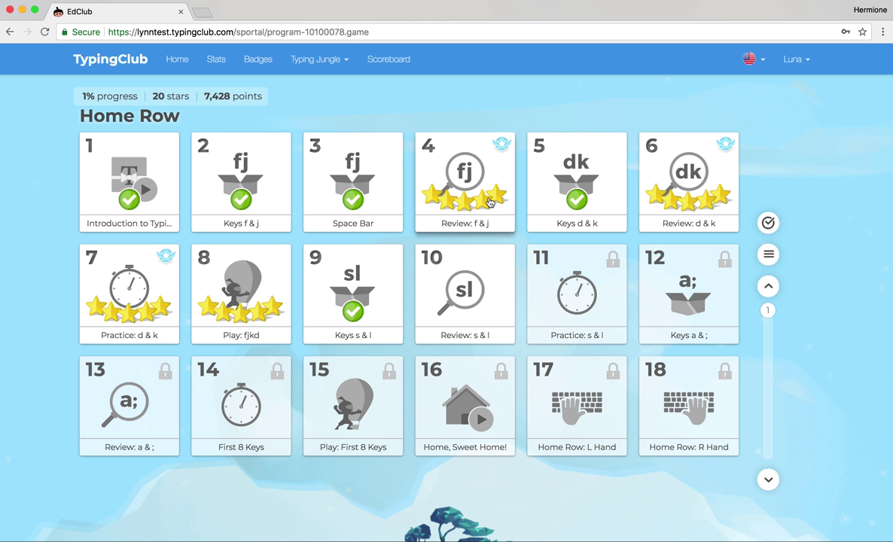
pyautogui.click(251, 319)
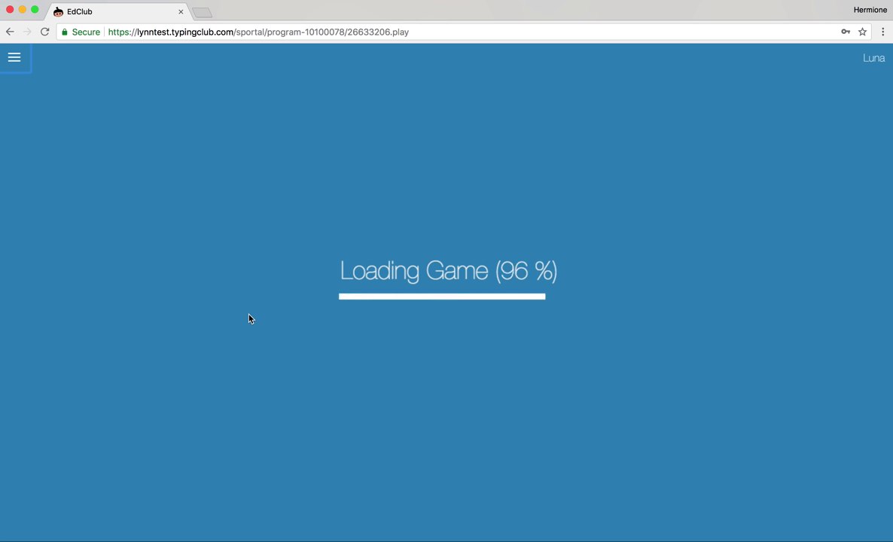
pyautogui.write('ffjjfjkd')
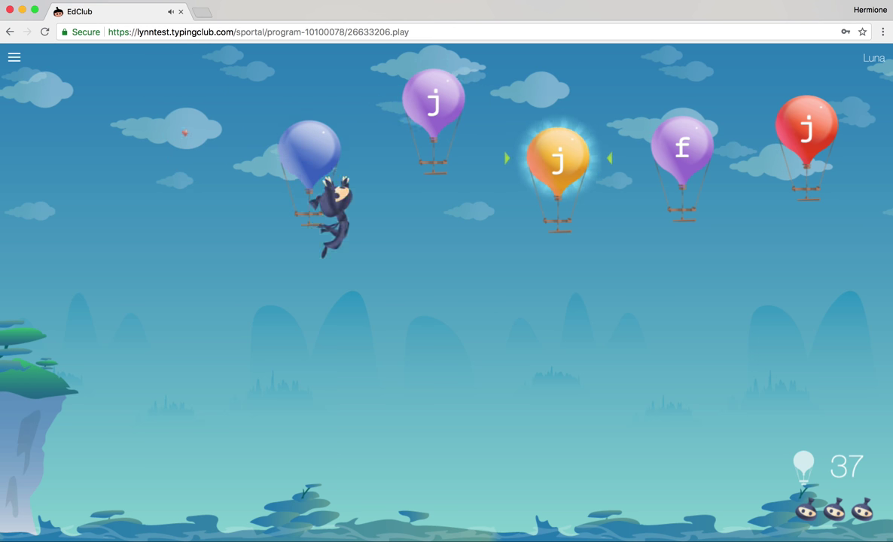
pyautogui.write('jk')
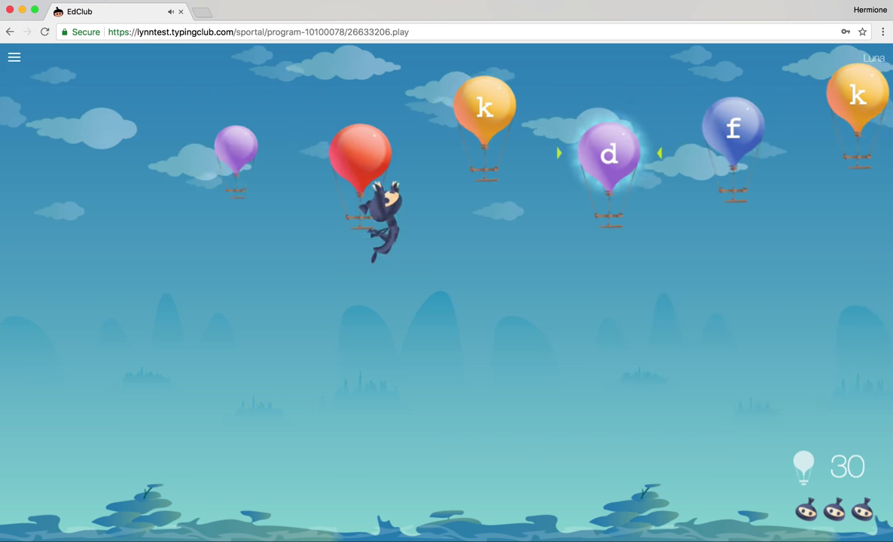
pyautogui.write('dfk')
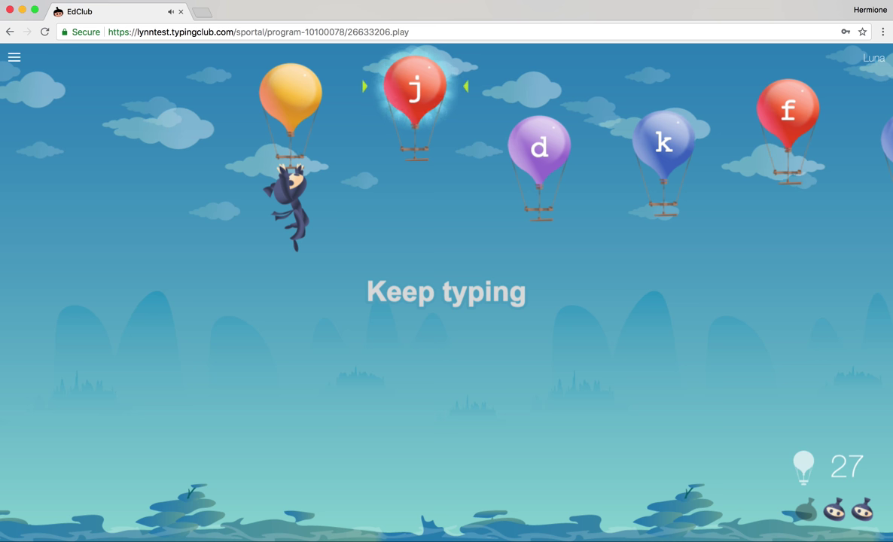
pyautogui.write('jdkfj')
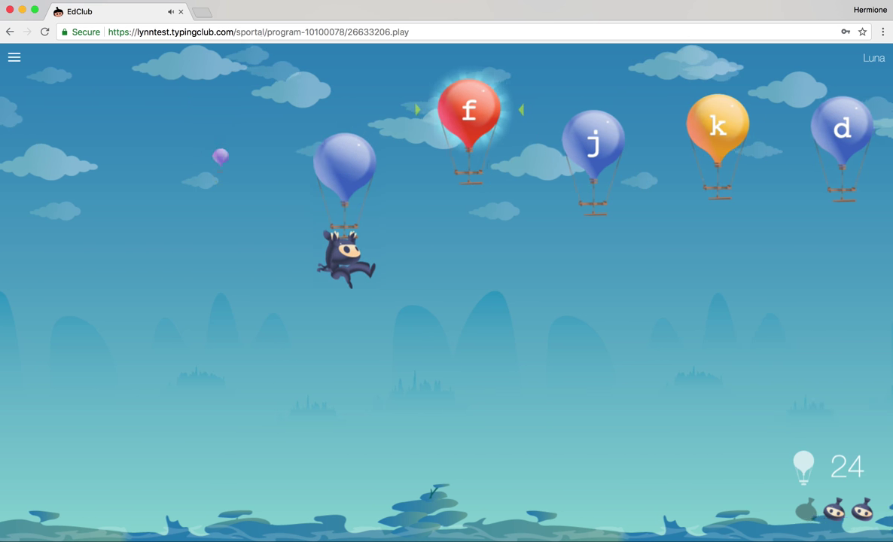
pyautogui.write('kdjfk')
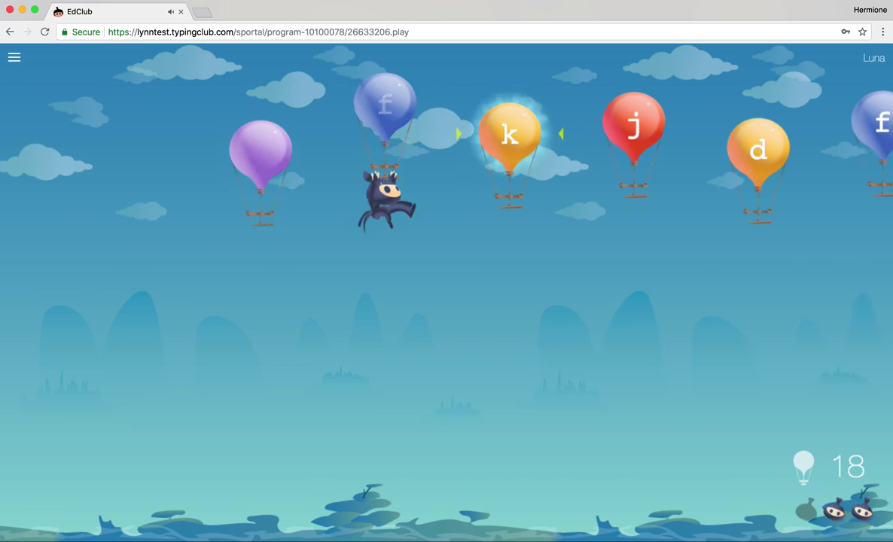
pyautogui.write('j')
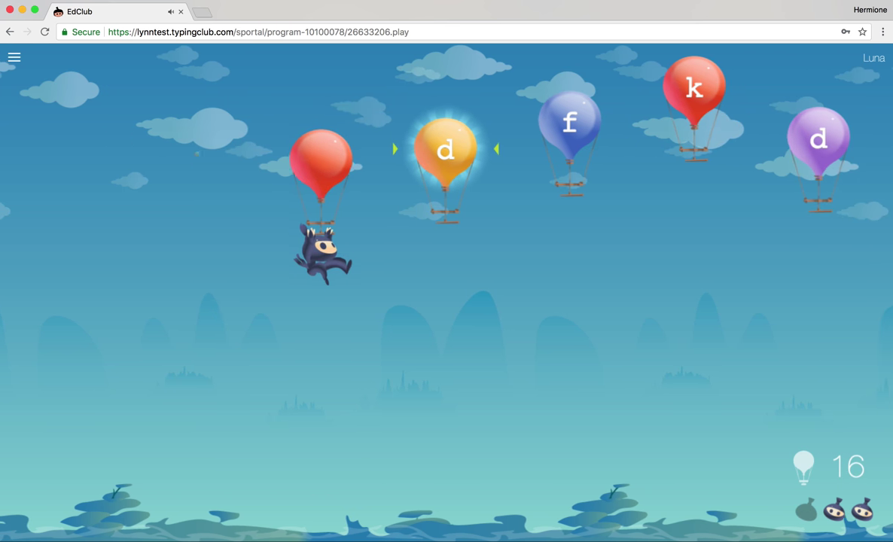
pyautogui.write('dfkdj')
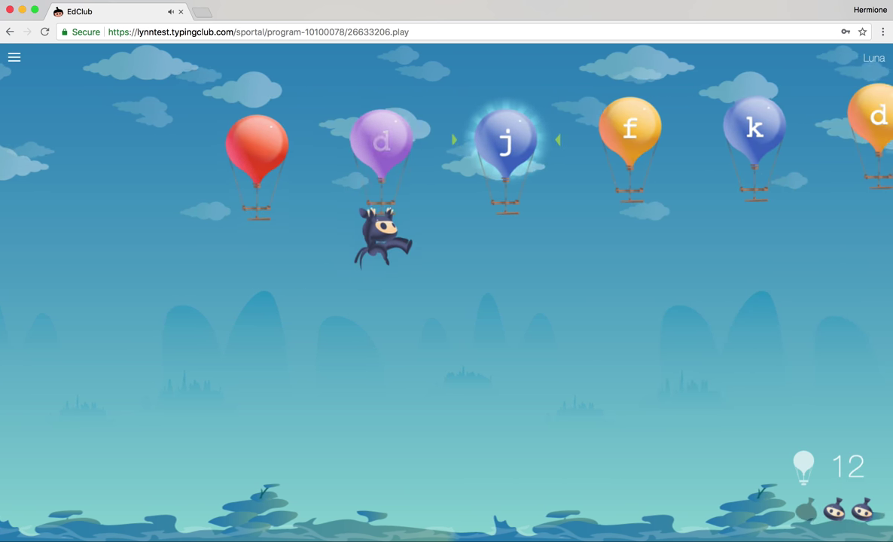
pyautogui.write('f')
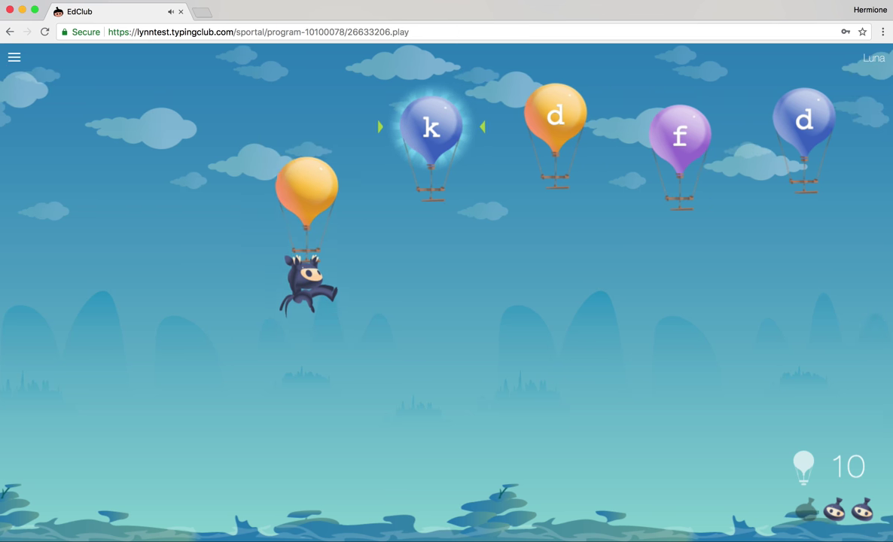
pyautogui.write('kdfd')
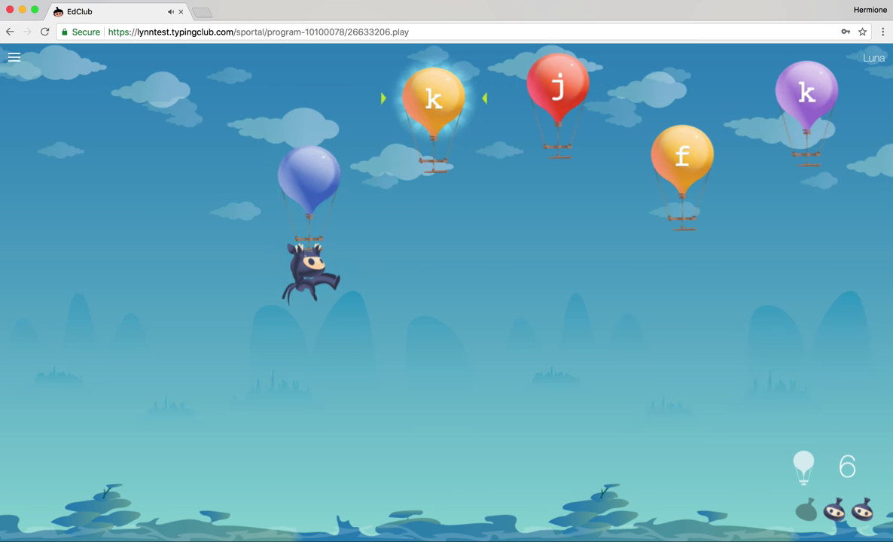
pyautogui.write('kjf')
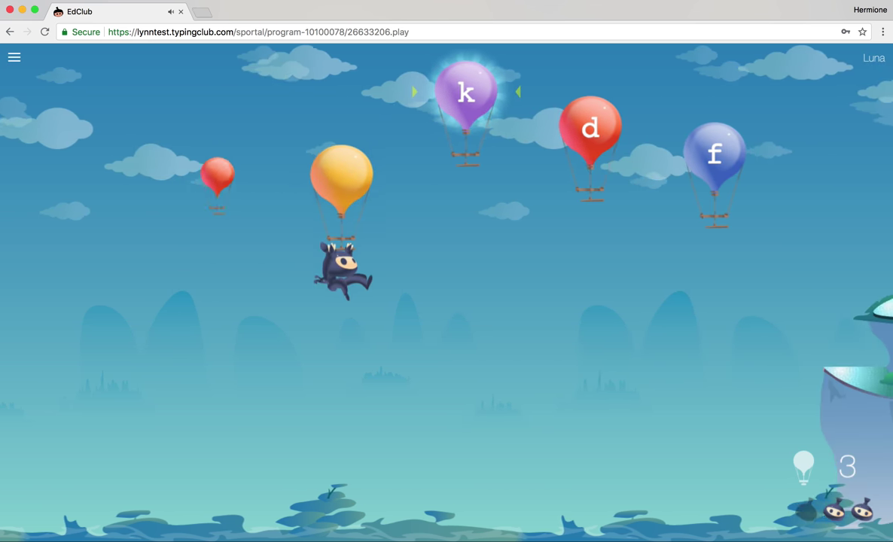
pyautogui.write('kdf')
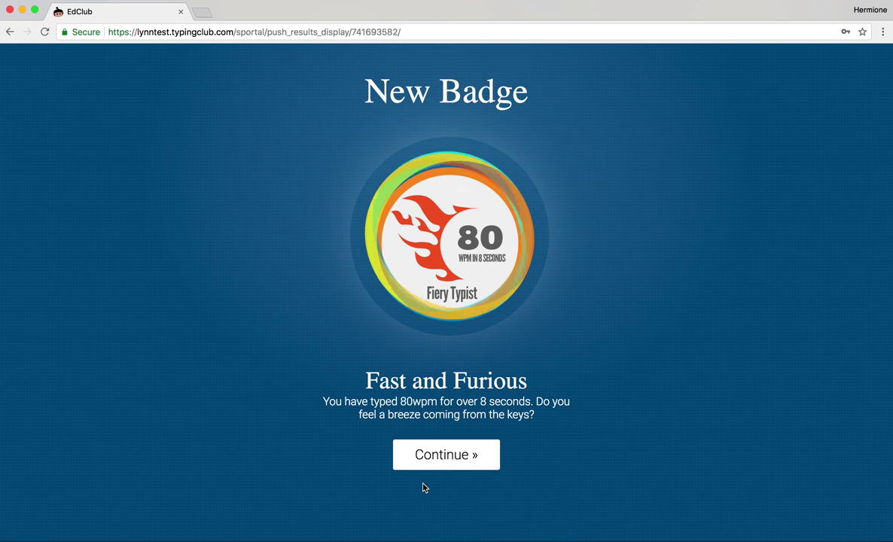
# - Dismiss the new badge and examine the score, requirements and Review Performance section for lesson 8
pyautogui.click(447, 462)
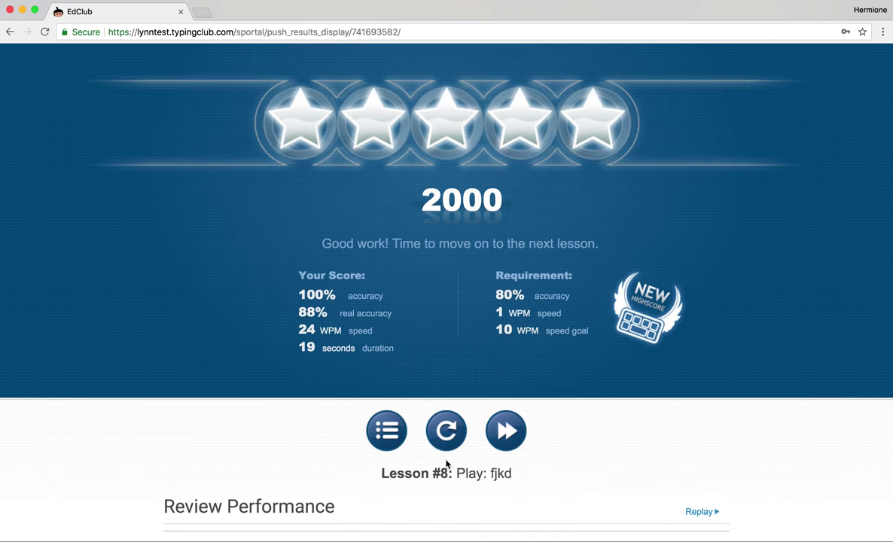
pyautogui.scroll(-3, 447, 464)
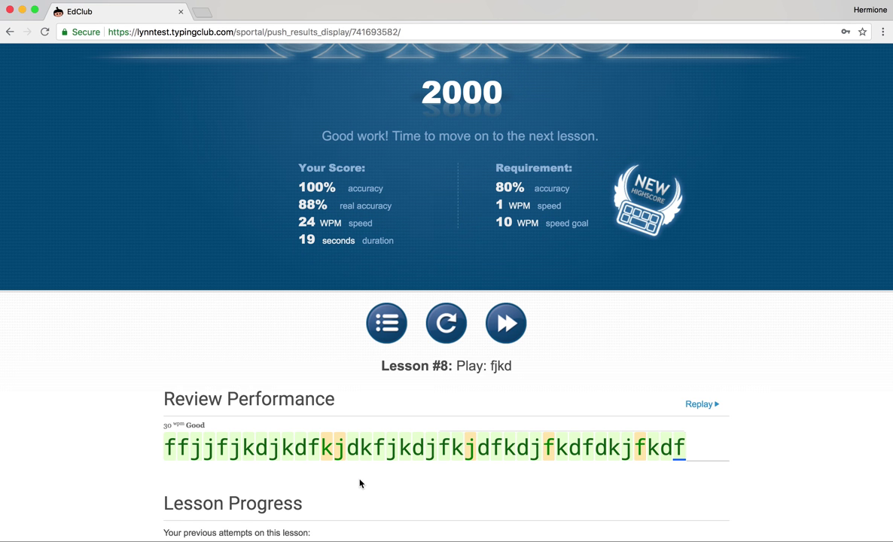
pyautogui.scroll(3, 360, 483)
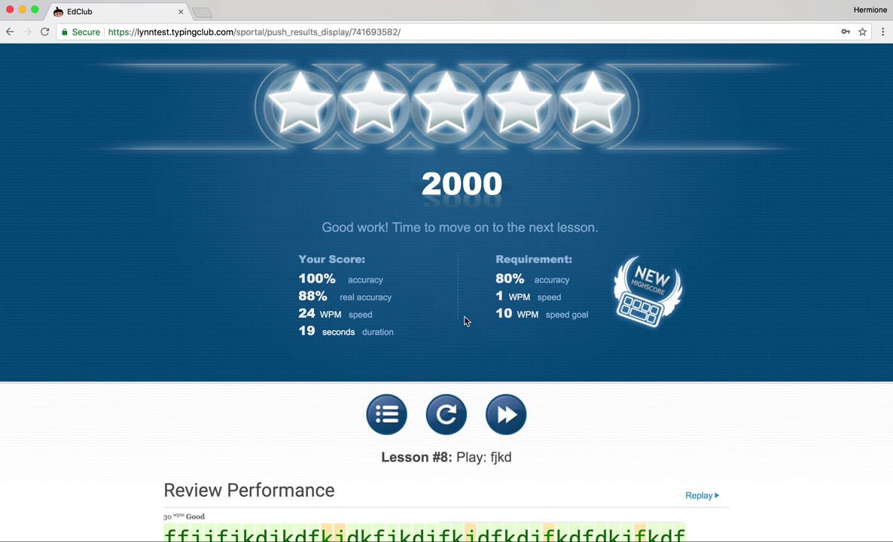
pyautogui.scroll(1, 466, 322)
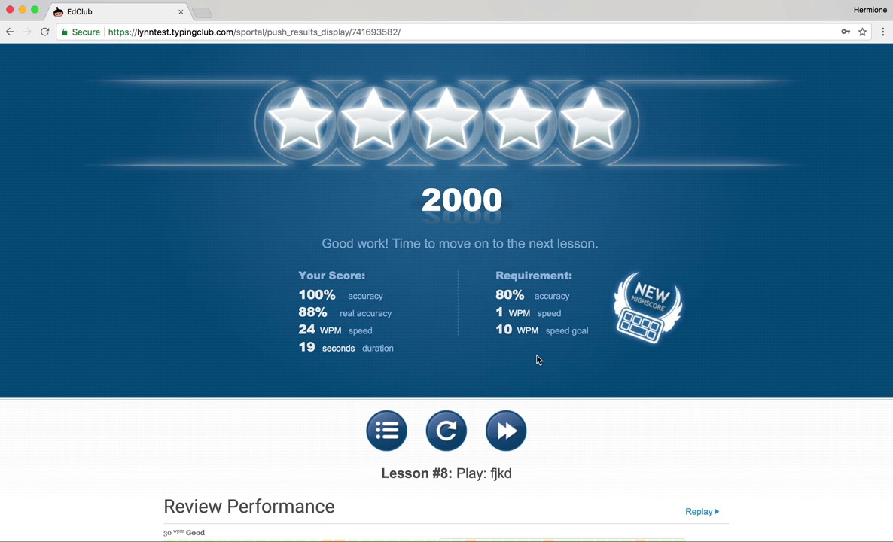
# - Return to the lesson list and open the locked lesson 17, "Home Row: L Hand", confirming the jump ahead
pyautogui.click(387, 433)
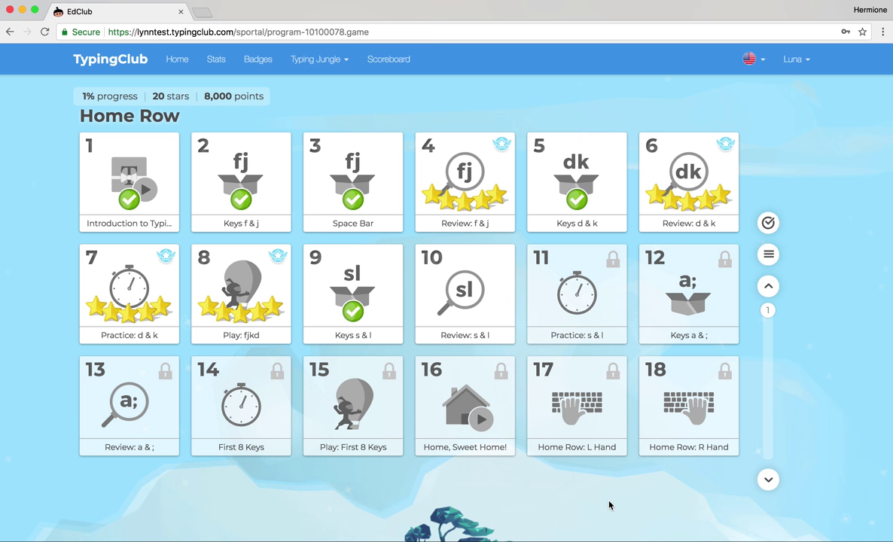
pyautogui.click(580, 418)
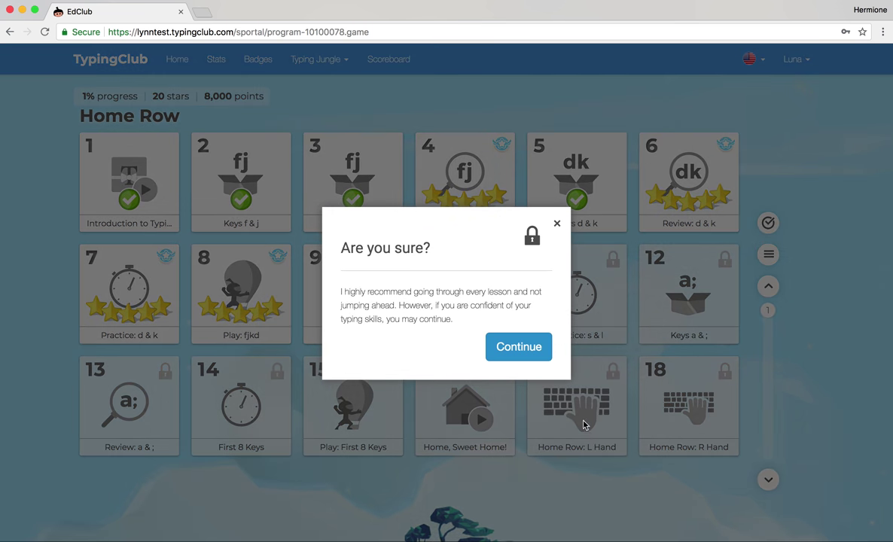
pyautogui.click(513, 357)
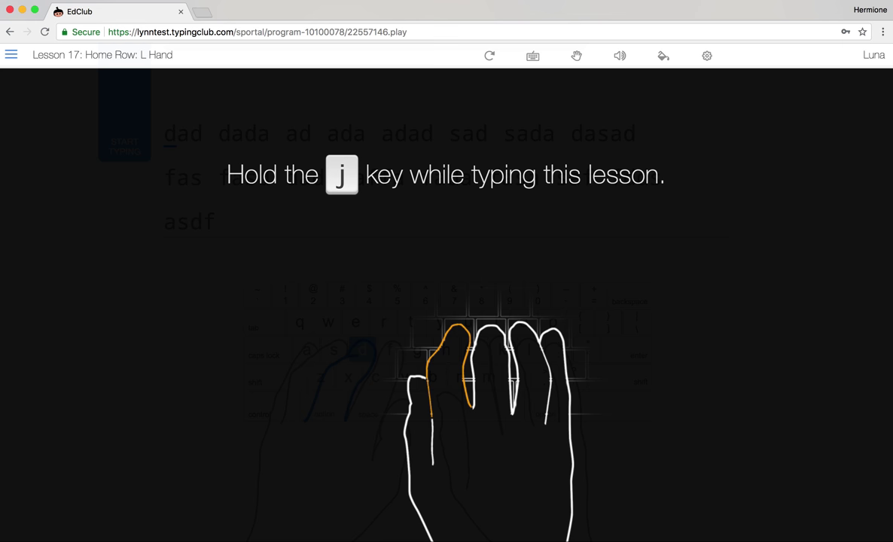
# - While holding j, enter the first line of lesson 17: "dad dada ad ada adad sad sada dasad"
pyautogui.write('dad dad')
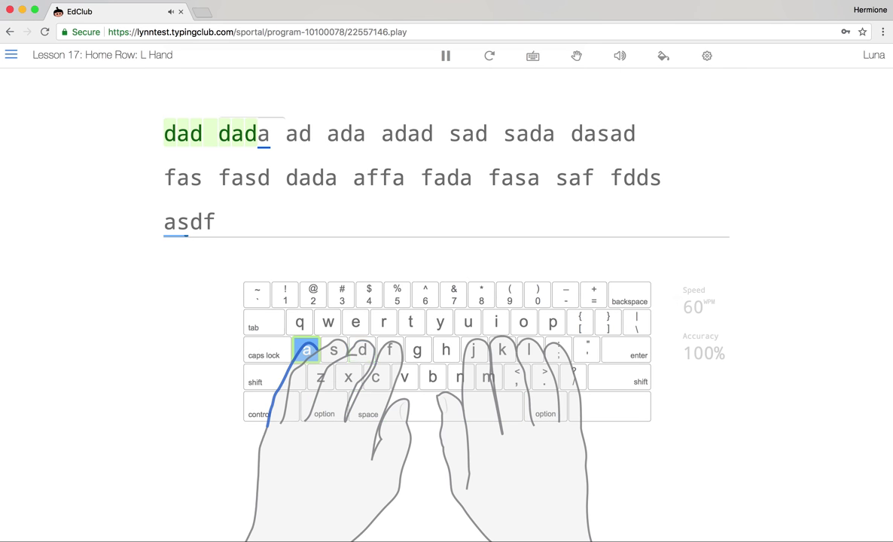
pyautogui.write('a ad ada adad')
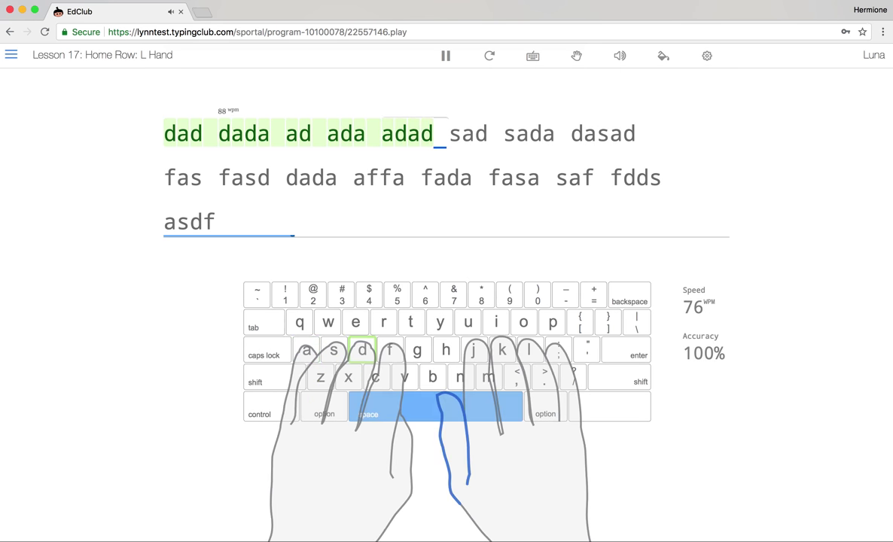
pyautogui.write(' dsad sa')
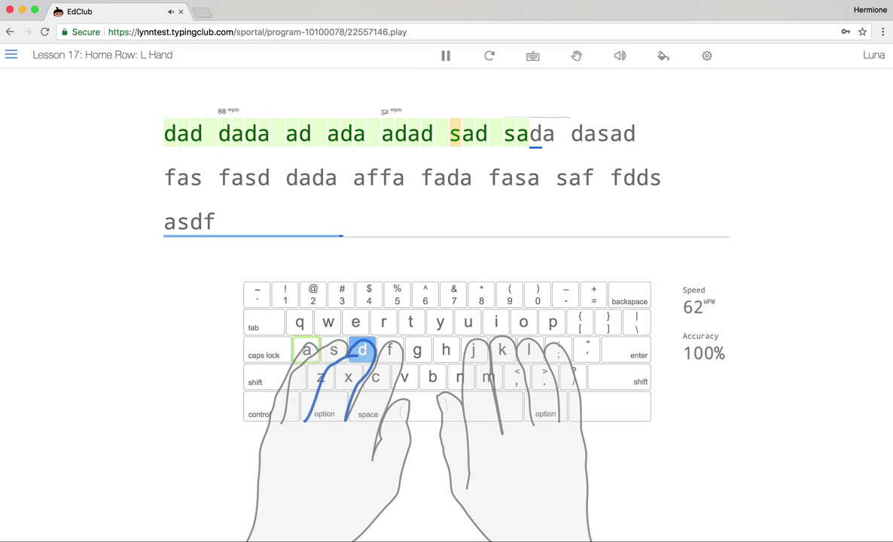
pyautogui.write('da dasad ')
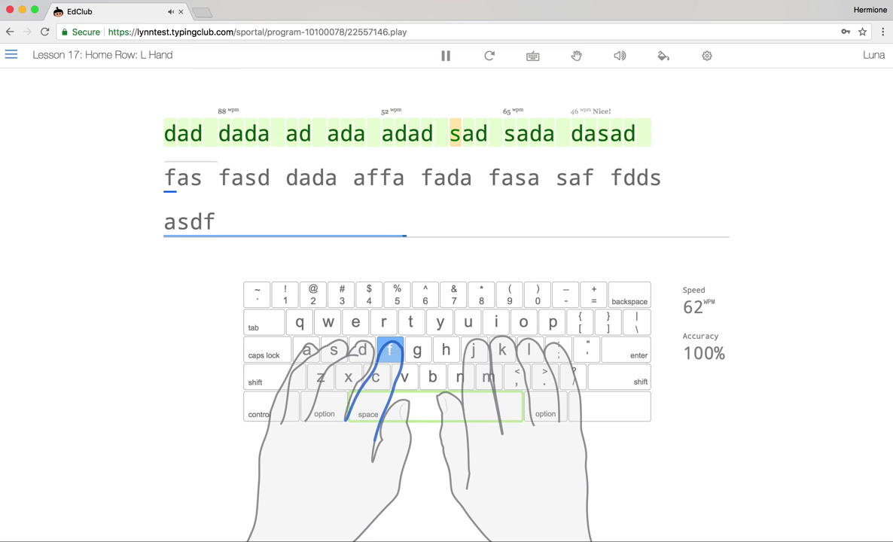
# - Keep j held and complete the rest of lesson 17: "fas fasd dada affa fada fasa saf fdds asdf"
pyautogui.write('fas fas')
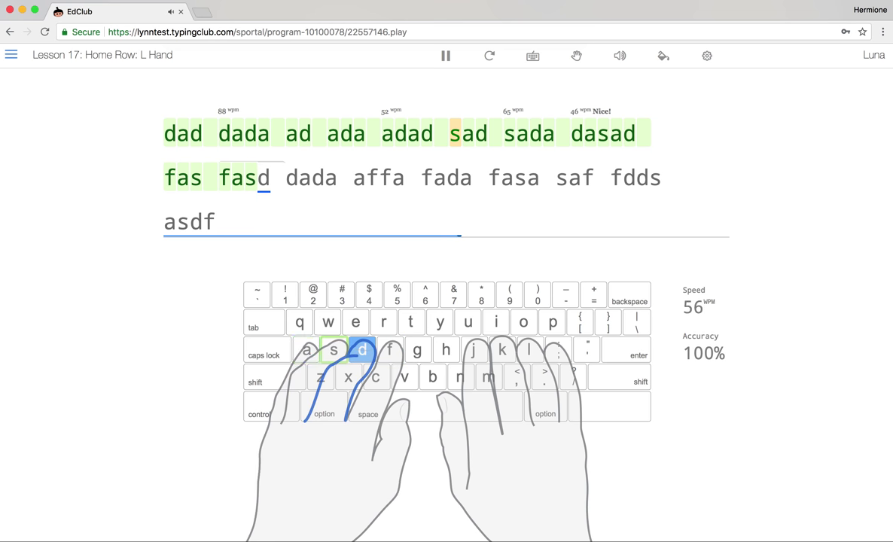
pyautogui.write('d')
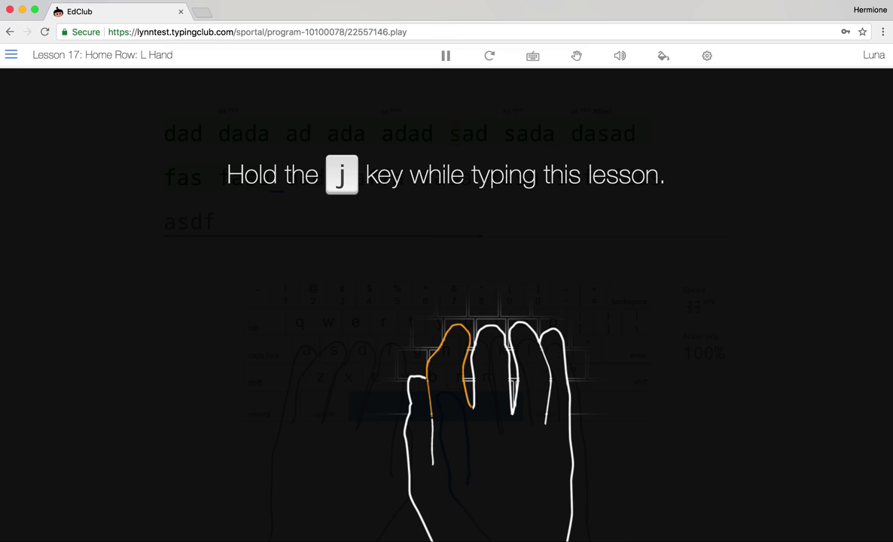
pyautogui.write('jd dad')
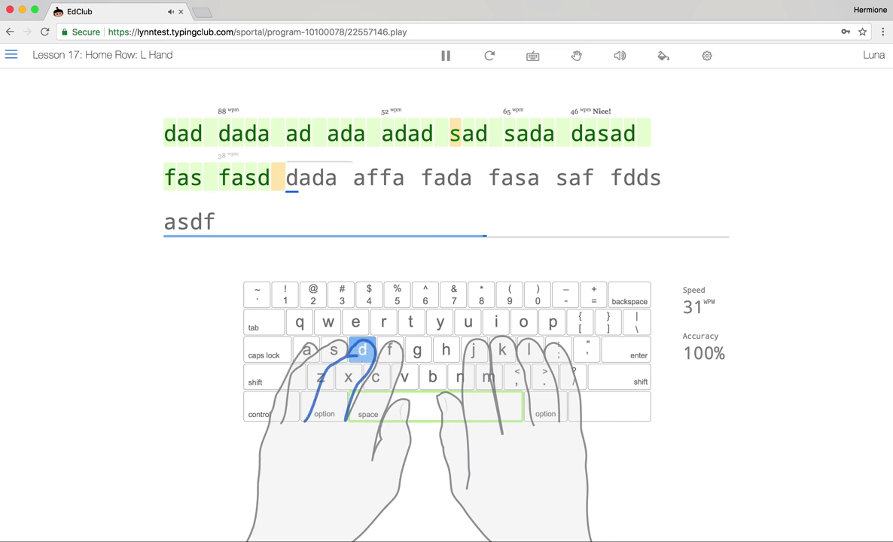
pyautogui.write('j')
pyautogui.write('aff')
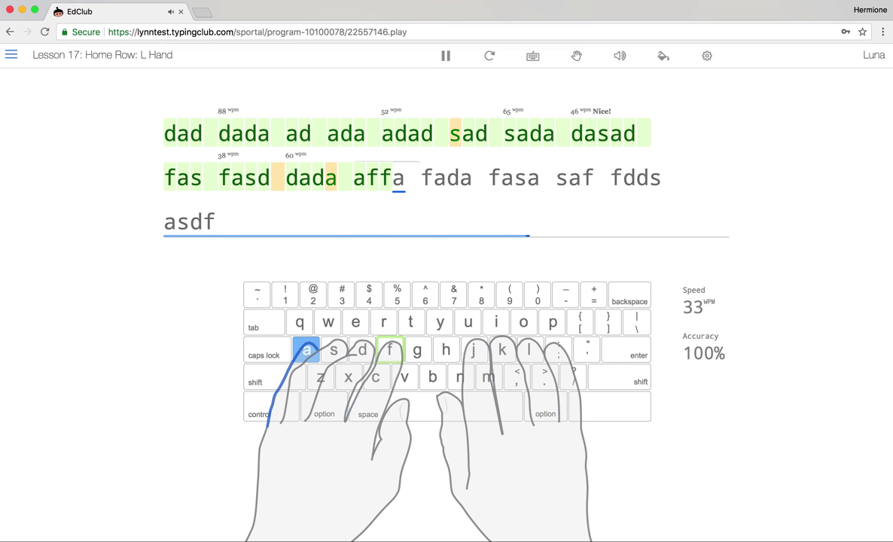
pyautogui.write('a fada fasa saf f')
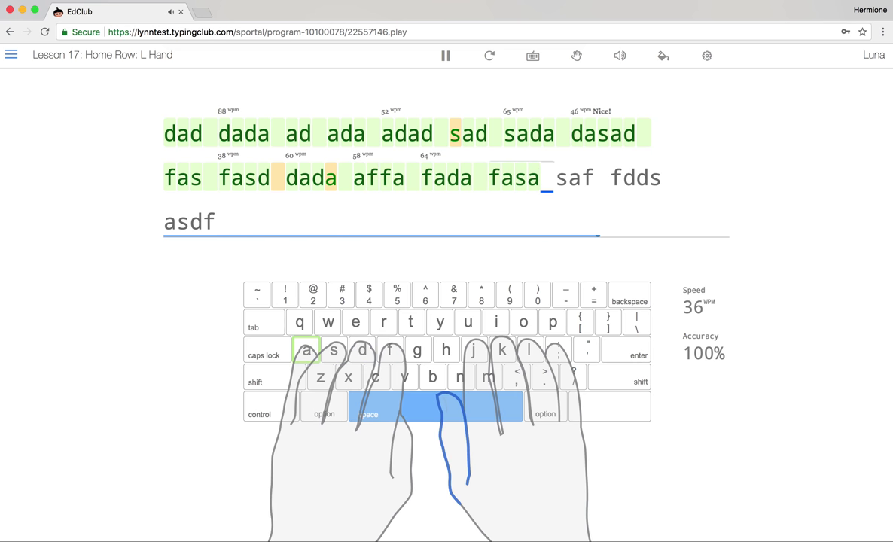
pyautogui.write('dds asdf')
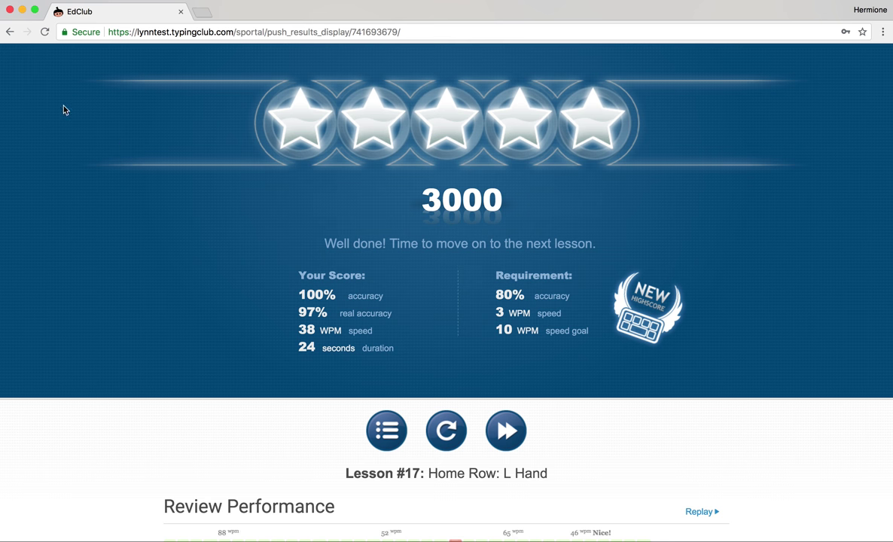
# - Return to the lesson list, advance to page 6 and open the locked lesson 88, "Dynamic Practice", confirming the jump ahead
pyautogui.click(388, 430)
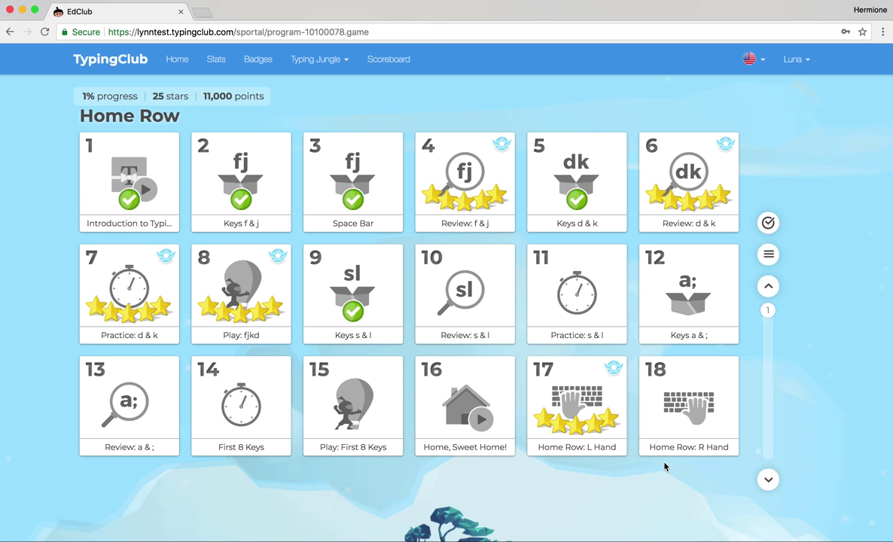
pyautogui.click(769, 480)
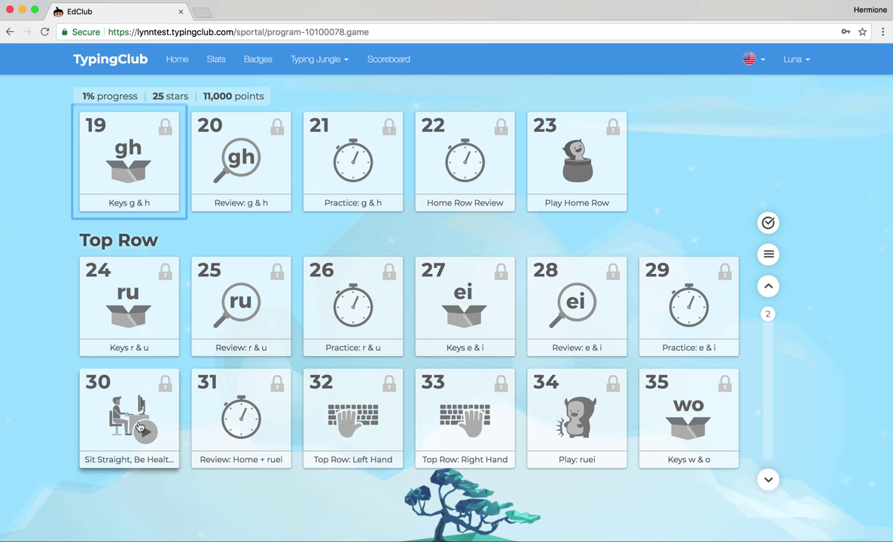
pyautogui.click(769, 481)
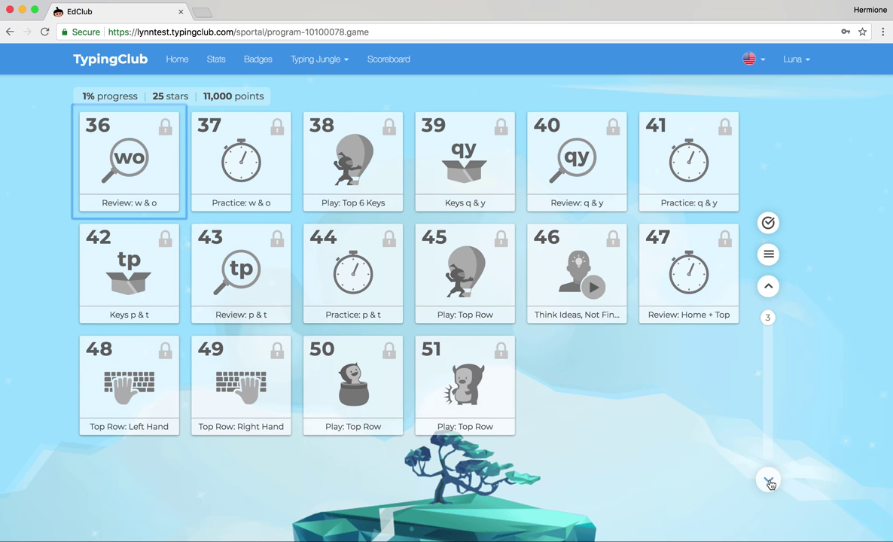
pyautogui.click(769, 481)
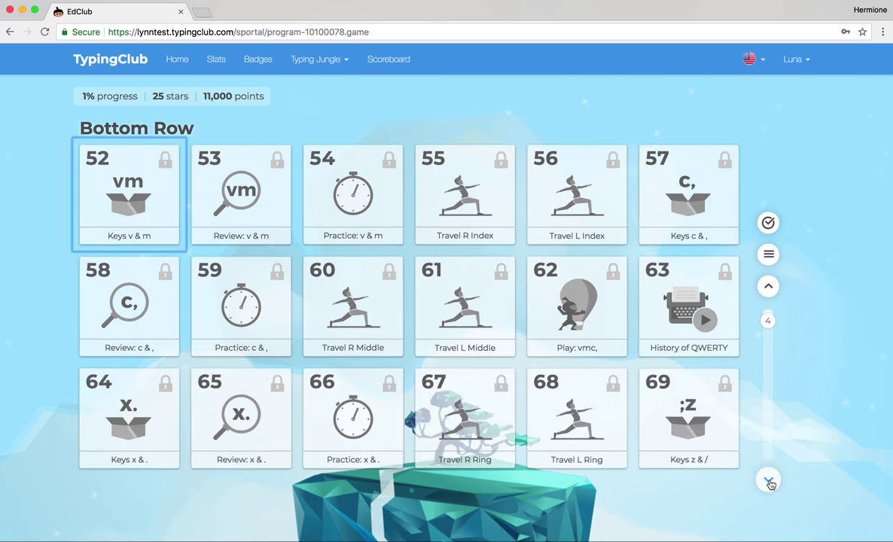
pyautogui.click(769, 481)
pyautogui.click(769, 480)
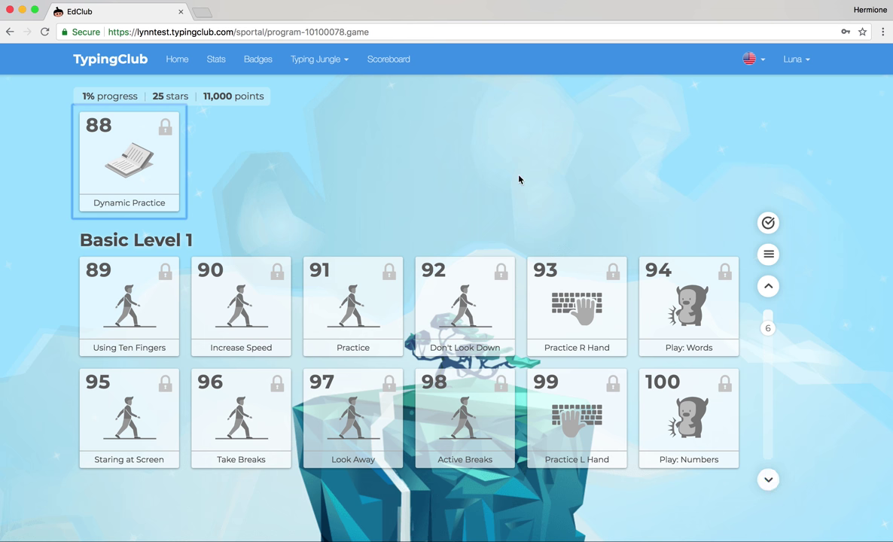
pyautogui.click(137, 166)
pyautogui.click(525, 347)
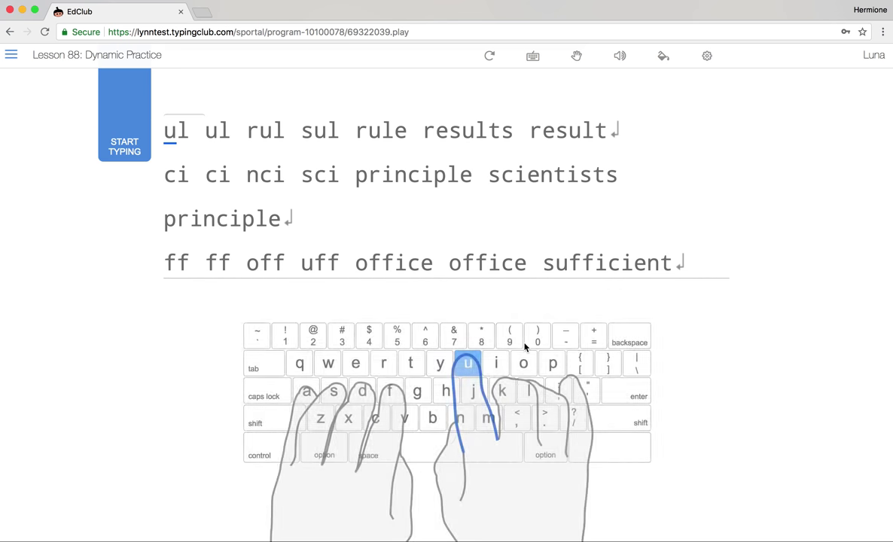
# - Enter the first line of the Dynamic Practice lesson, "ul ul rul sul rule results result", ending with a line break
pyautogui.write('ul ul rul sul')
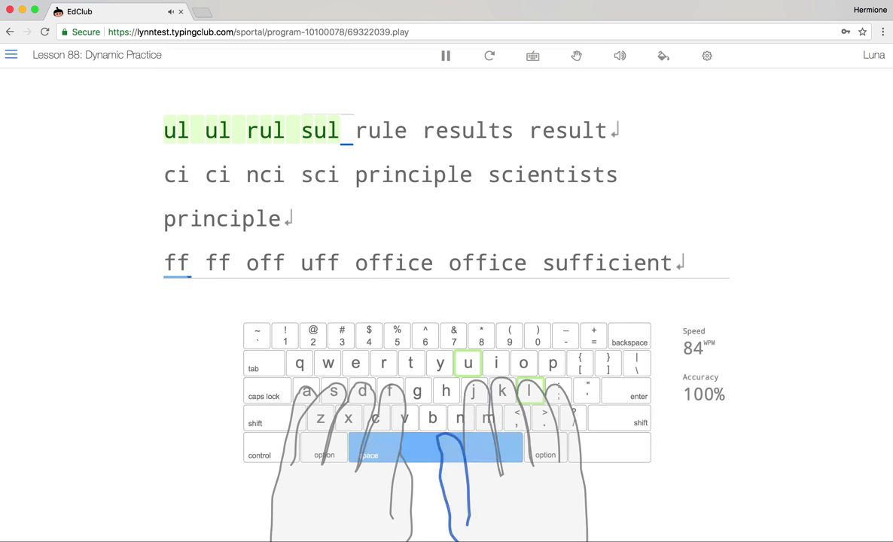
pyautogui.write(' rule result')
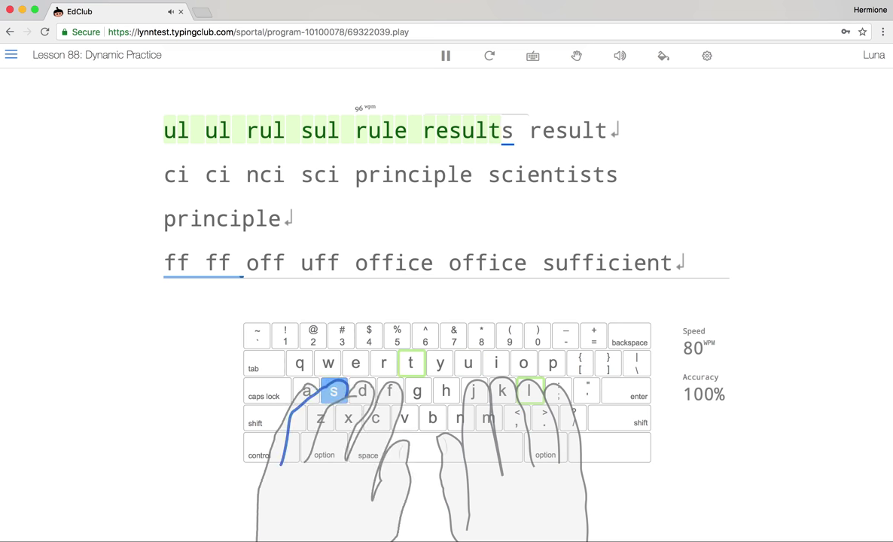
pyautogui.write('s result')
pyautogui.press('Return')
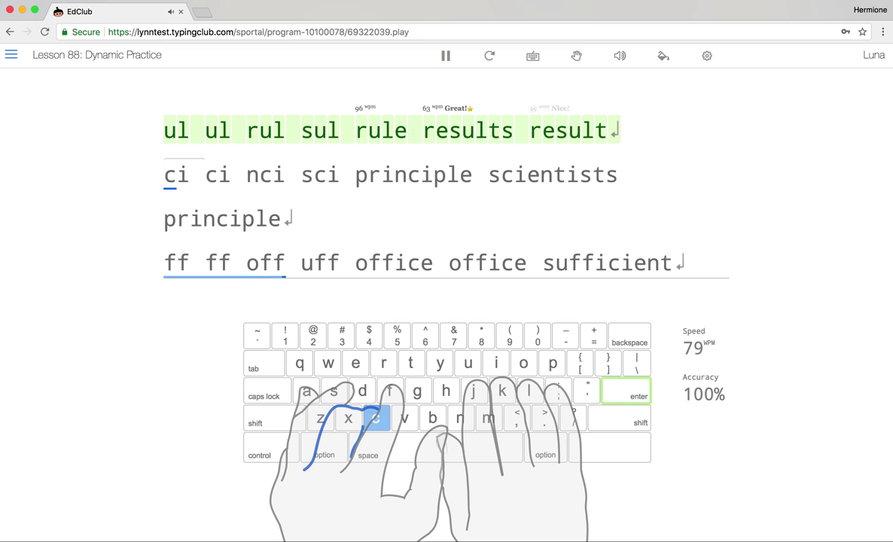
# - Enter the "ci" drill text, "ci ci nci sci principle scientists principle", ending with a line break
pyautogui.write('ci ci nci ')
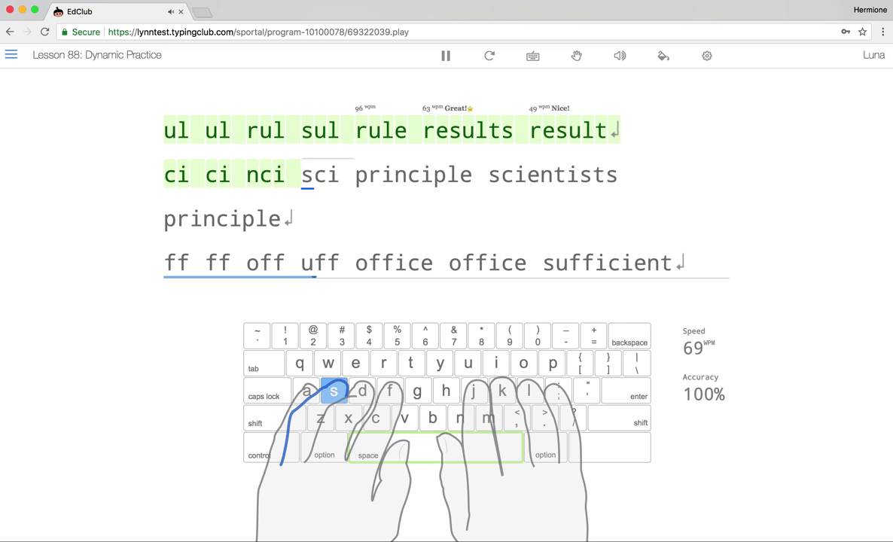
pyautogui.write('sci principle')
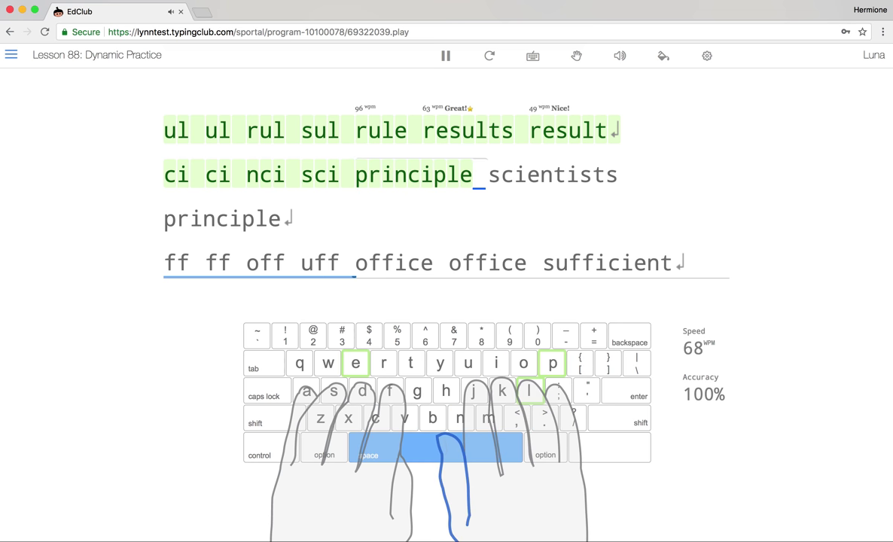
pyautogui.write(' scientists ')
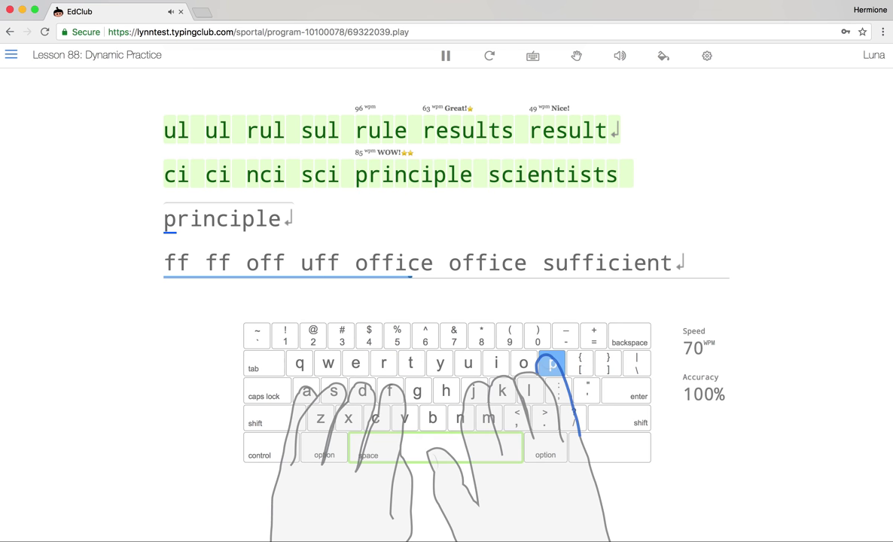
pyautogui.write('principle')
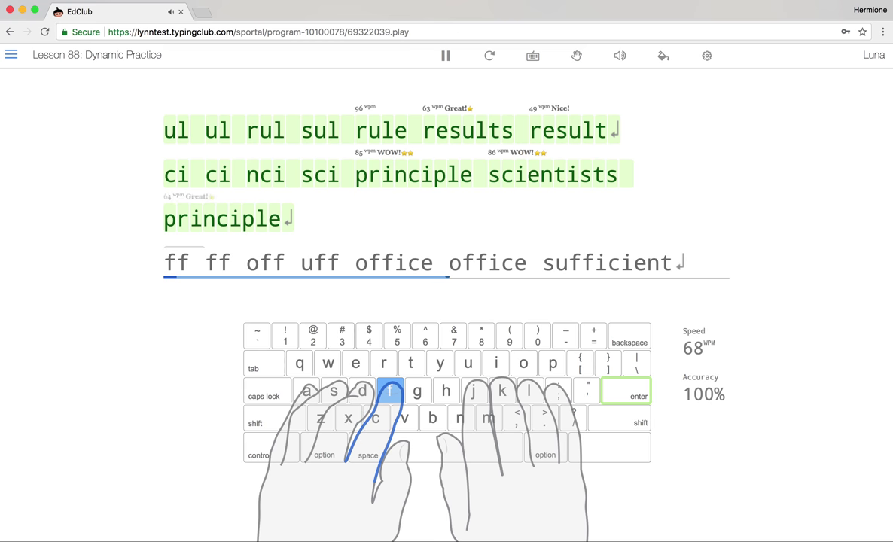
pyautogui.press('Return')
# - Enter the "ff" drill line, "ff ff off uff office office sufficient", ending with a line break
pyautogui.write('ff ff of')
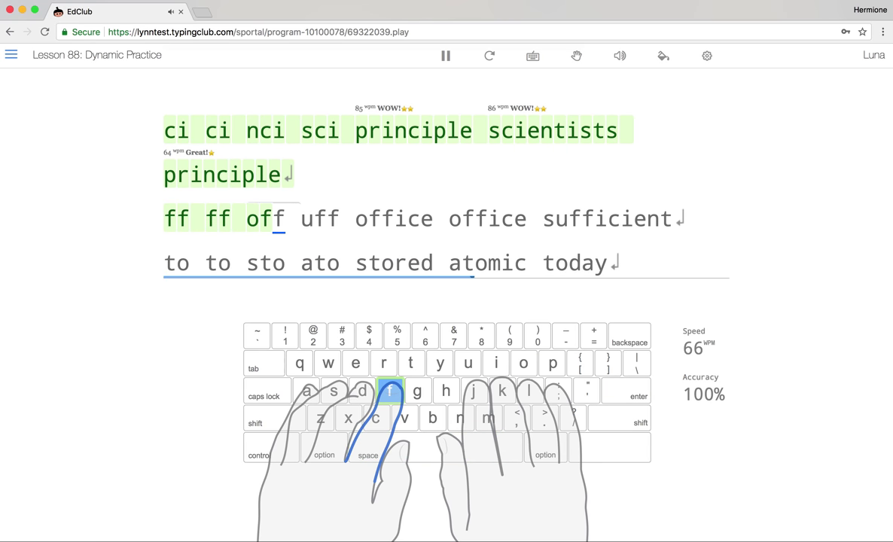
pyautogui.write('f uff off')
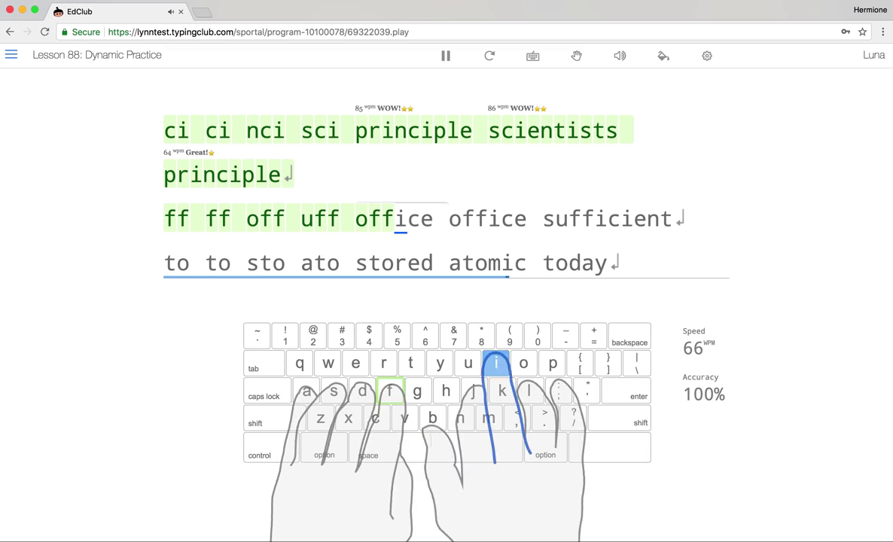
pyautogui.write('ice office sufficient')
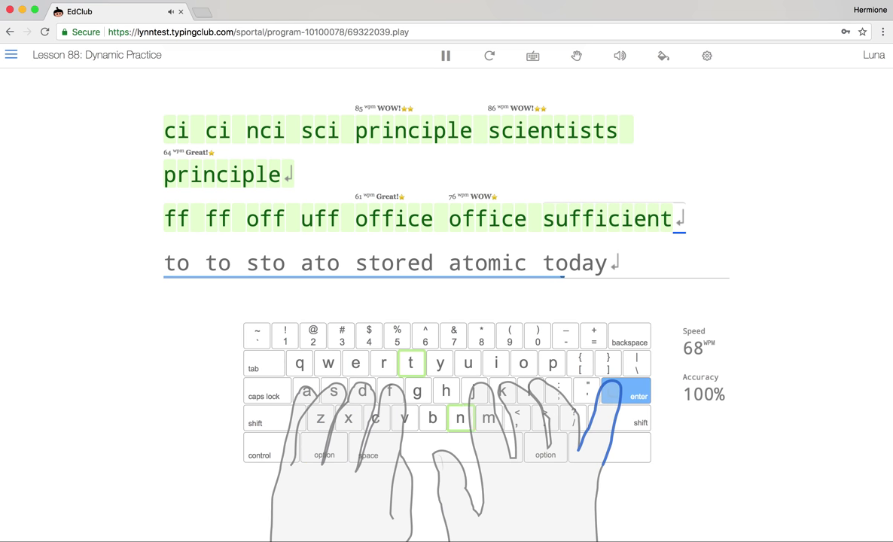
pyautogui.press('Return')
# - Finish lesson 88 with the line "to to sto ato stored atomic today", correcting mistyped letters and ending with a line break
pyautogui.write('to to tto')
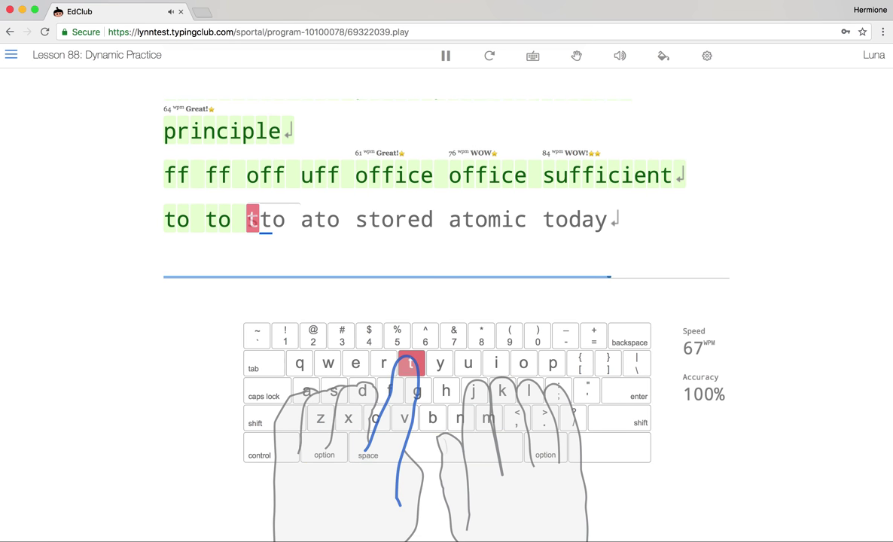
pyautogui.write(' ato stored ')
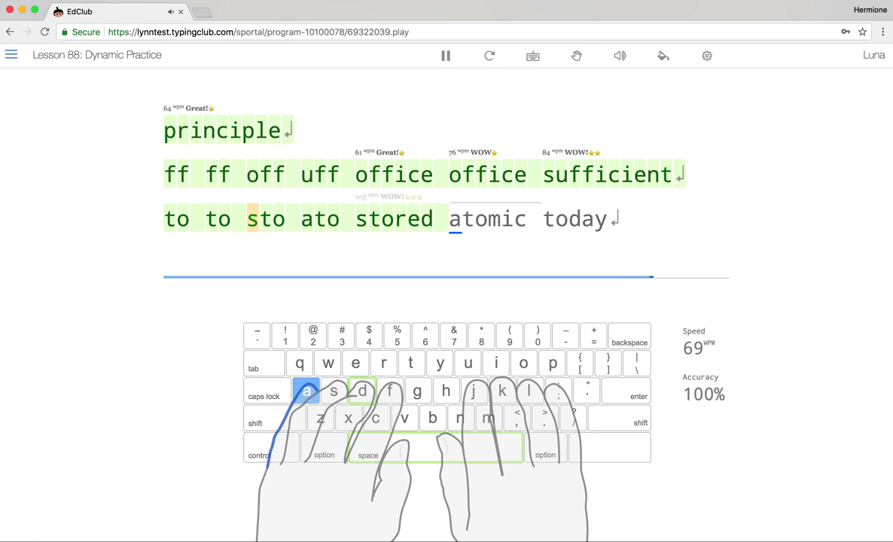
pyautogui.write('atomc')
pyautogui.press('BackSpace')
pyautogui.press('BackSpace')
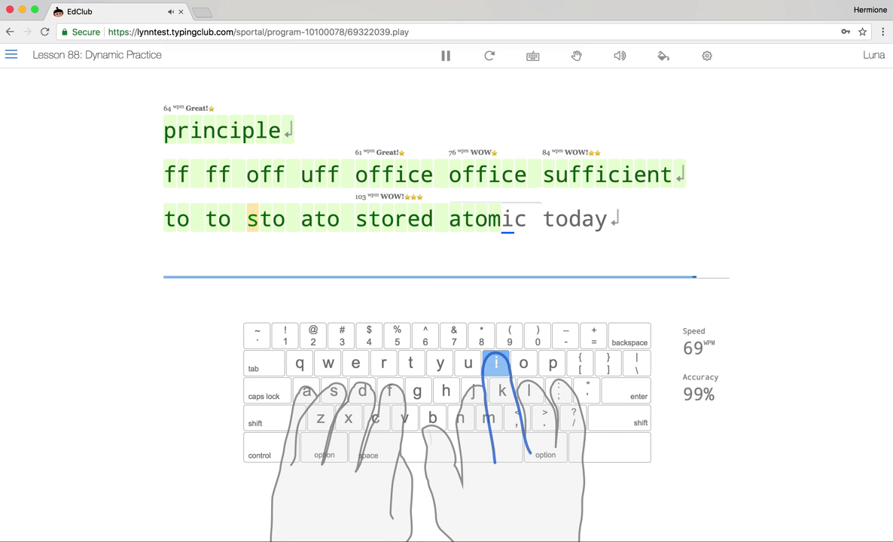
pyautogui.write('ic today')
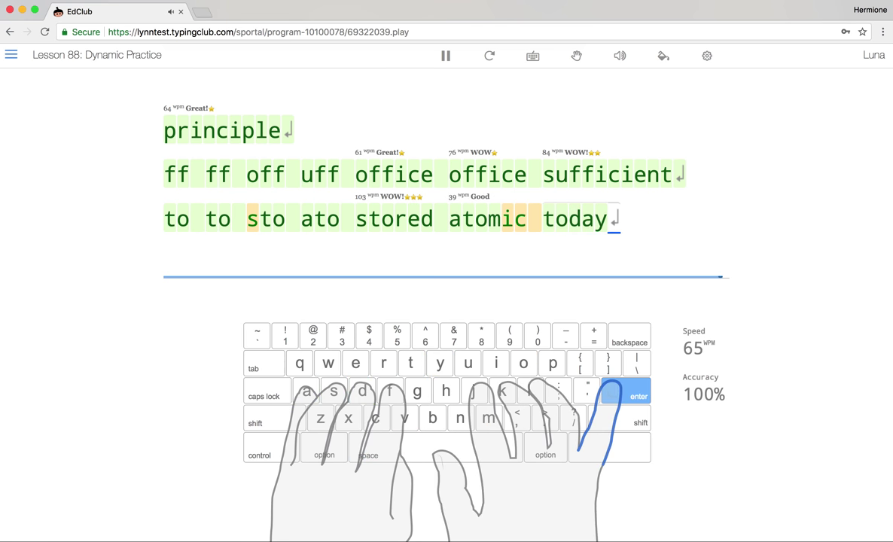
pyautogui.press('Return')
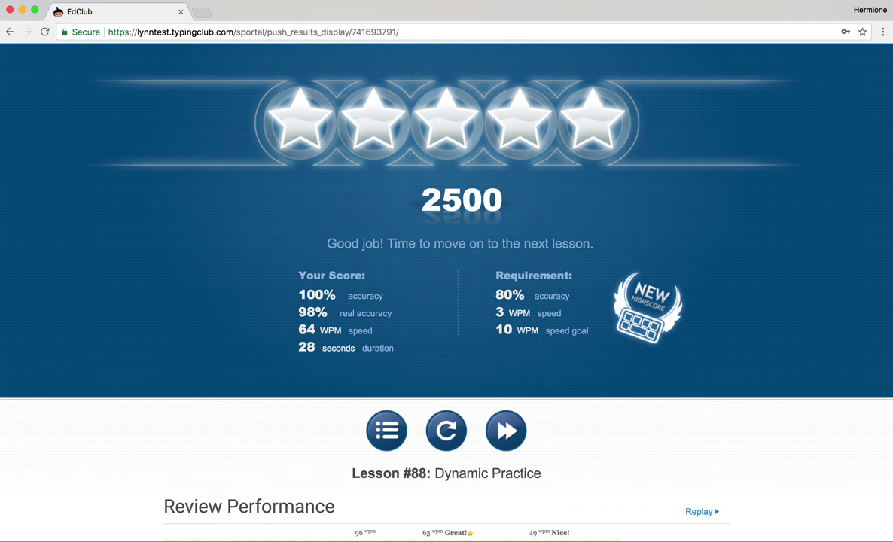
# - Leave the lesson 88 results for the lesson list and go back to its first page, the Home Row lessons
pyautogui.click(385, 430)
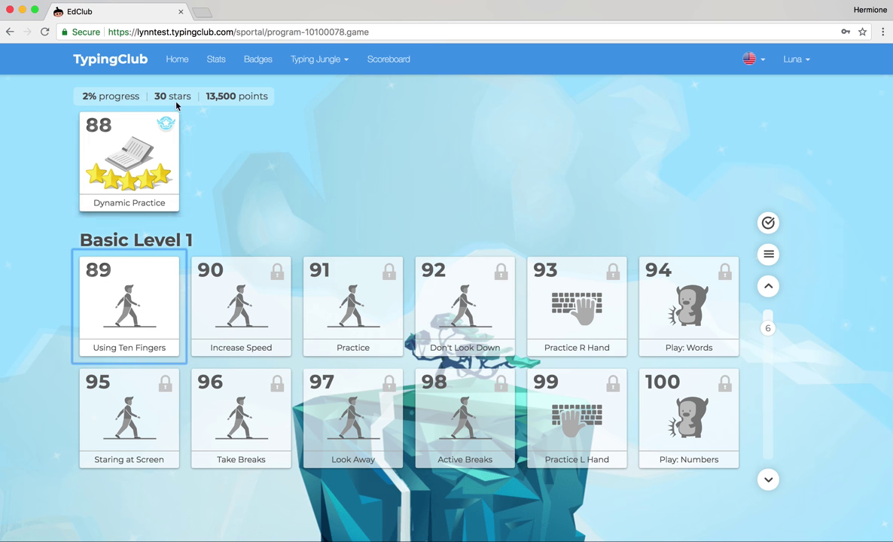
pyautogui.click(770, 288)
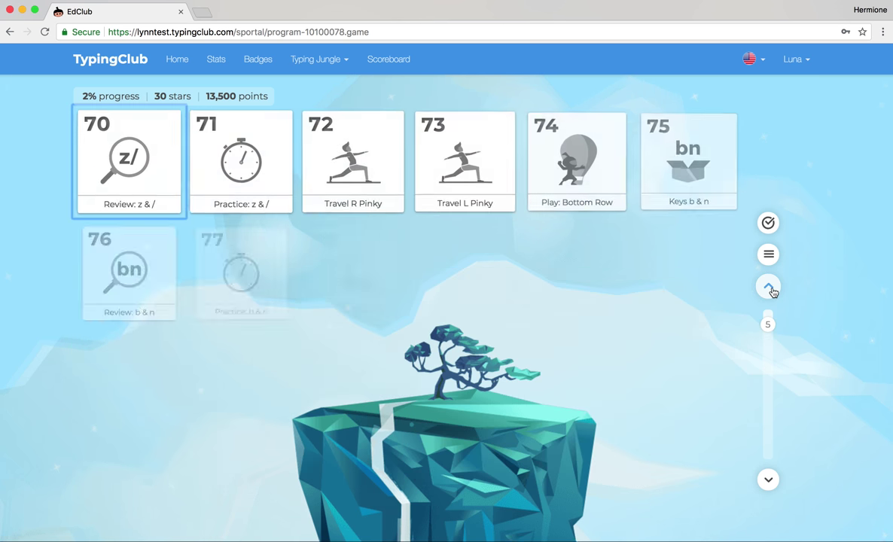
pyautogui.click(771, 289)
pyautogui.click(772, 290)
pyautogui.click(772, 289)
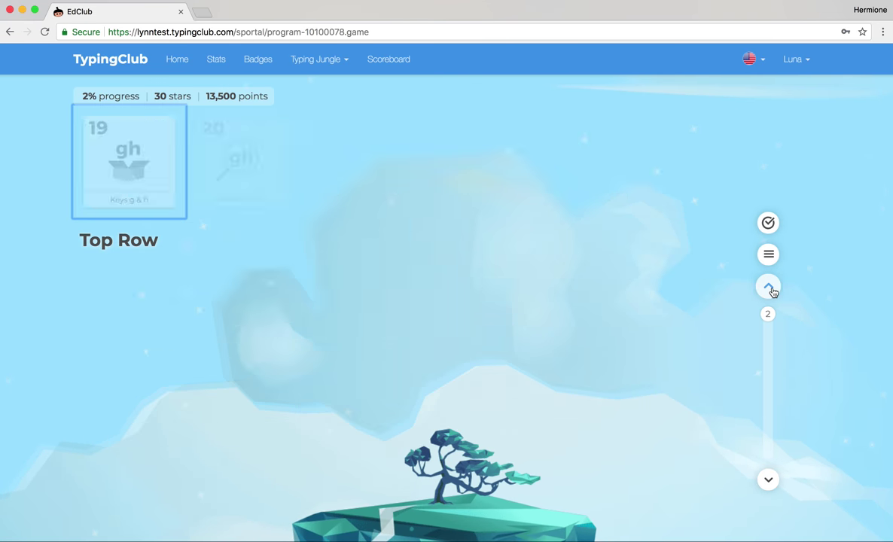
pyautogui.click(769, 288)
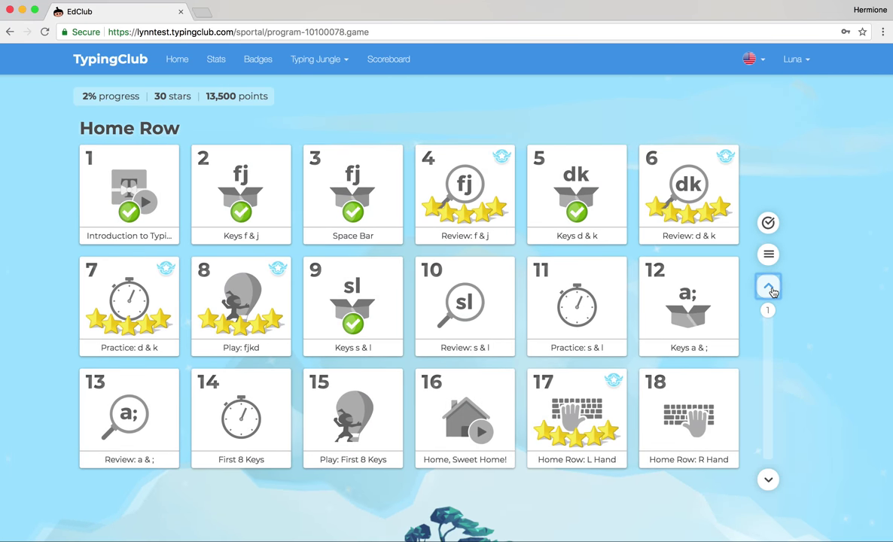
# - View the Typing Jungle placement test page and return to the lesson list without starting the test
pyautogui.click(770, 223)
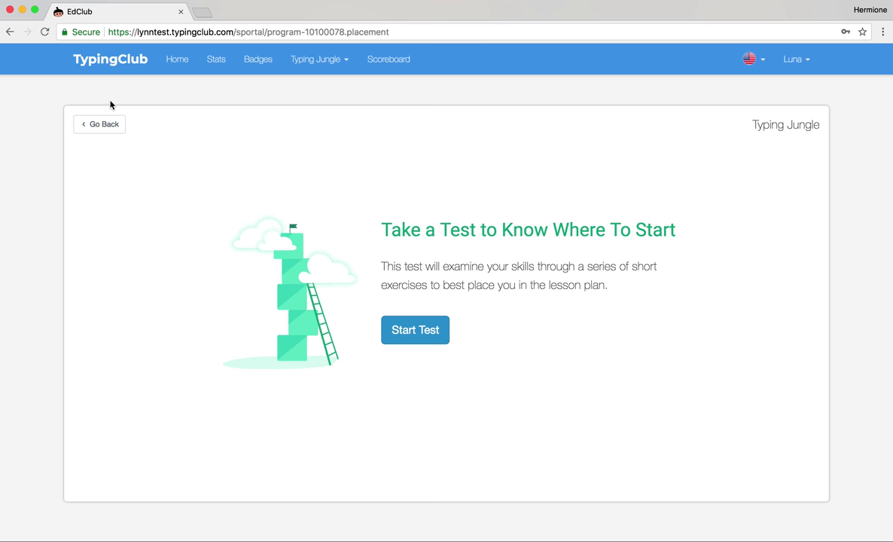
pyautogui.click(103, 124)
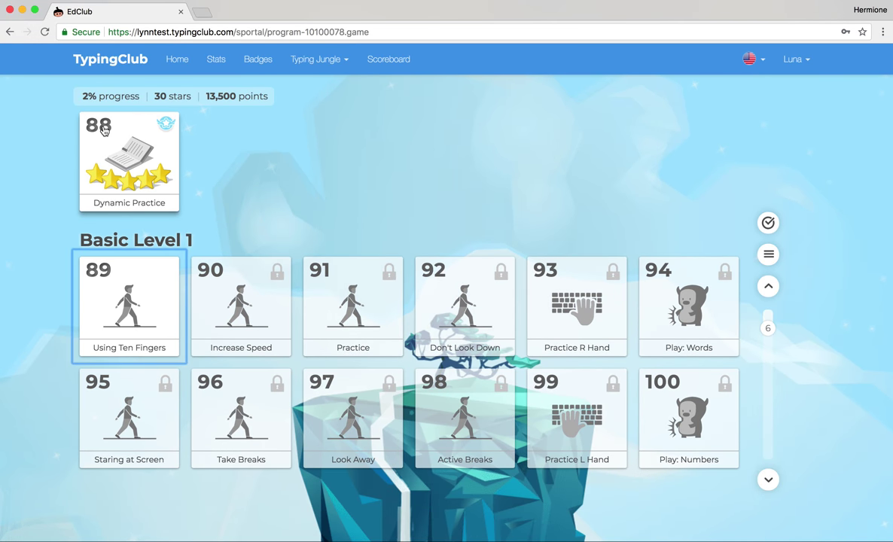
# - Open the student's badges page and look through the earned and un-earned badges
pyautogui.click(257, 60)
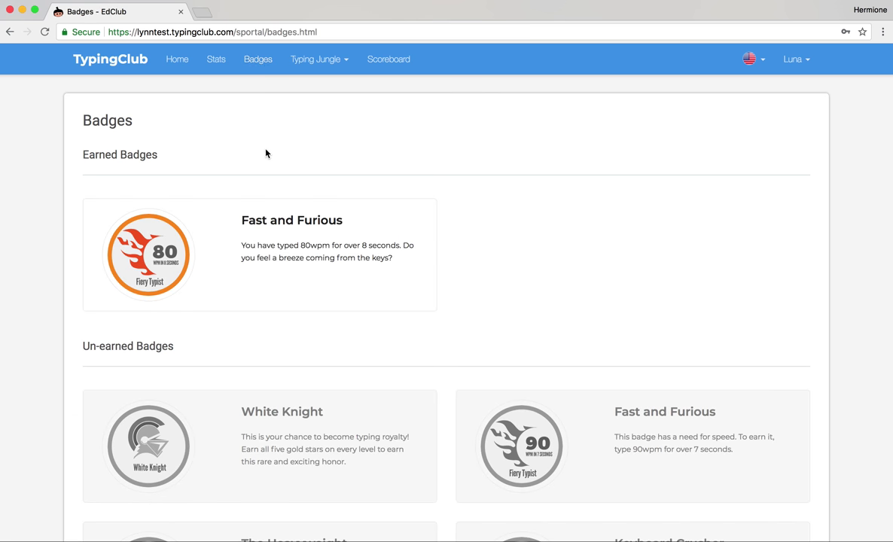
pyautogui.scroll(-1, 265, 152)
pyautogui.scroll(1, 265, 152)
pyautogui.scroll(-5, 214, 262)
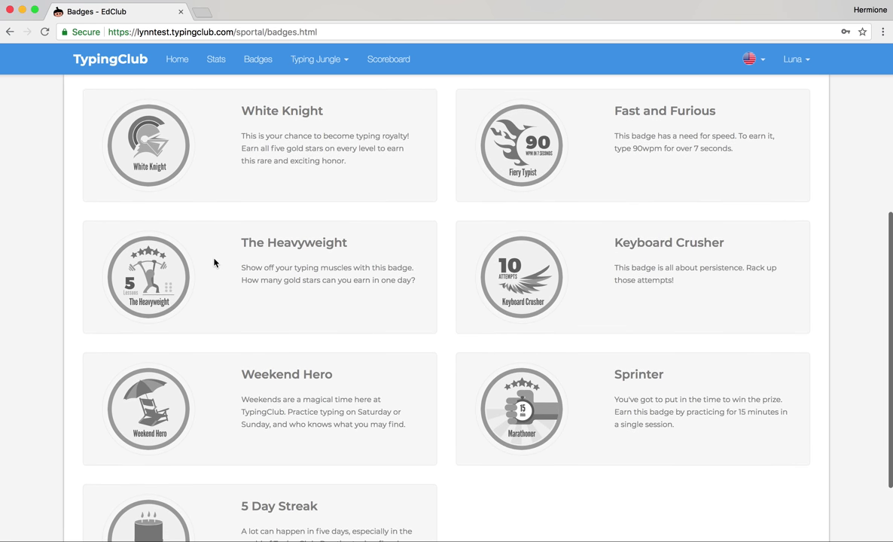
pyautogui.scroll(5, 214, 262)
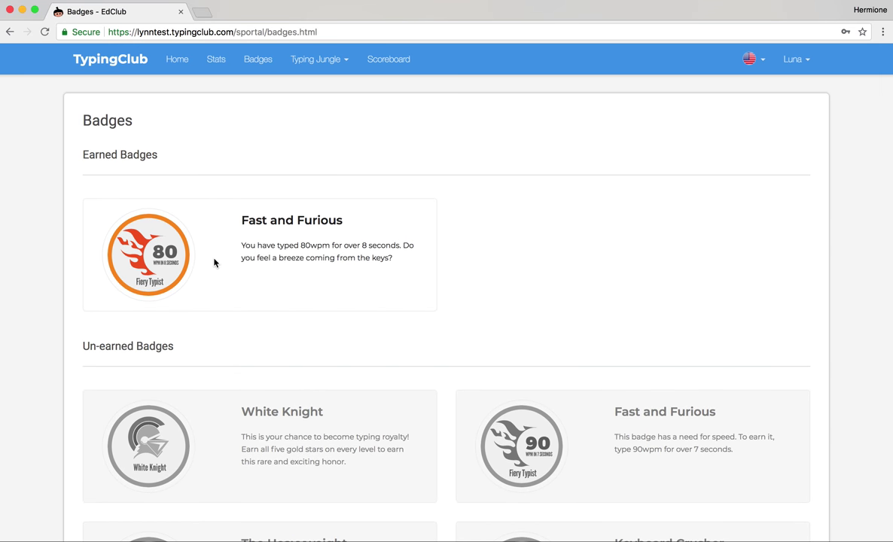
# - Open the Typing Jungle scoreboard and review the class ranking from first to last place
pyautogui.click(388, 62)
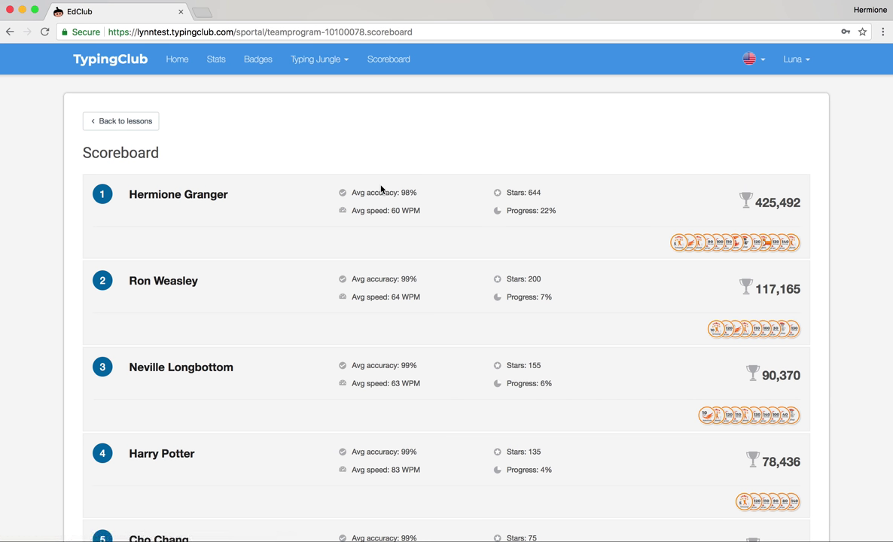
pyautogui.scroll(-5, 381, 189)
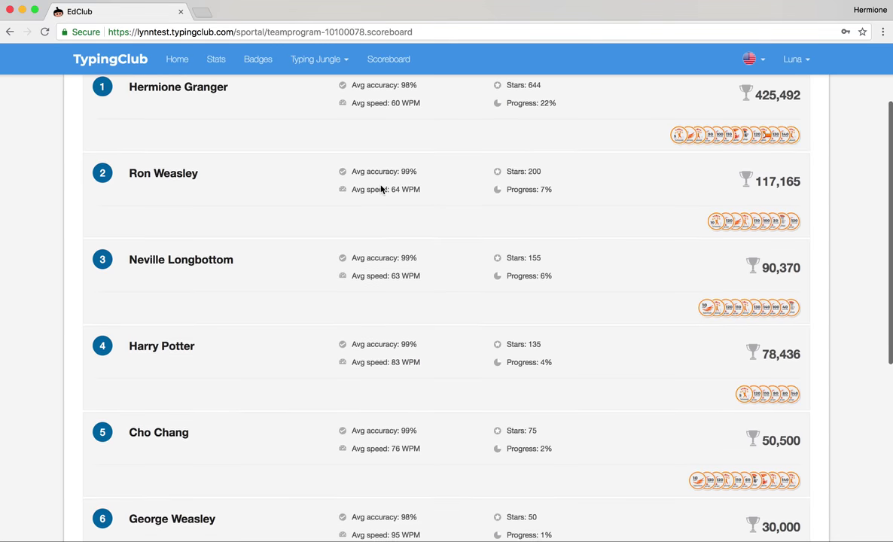
pyautogui.scroll(-8, 381, 189)
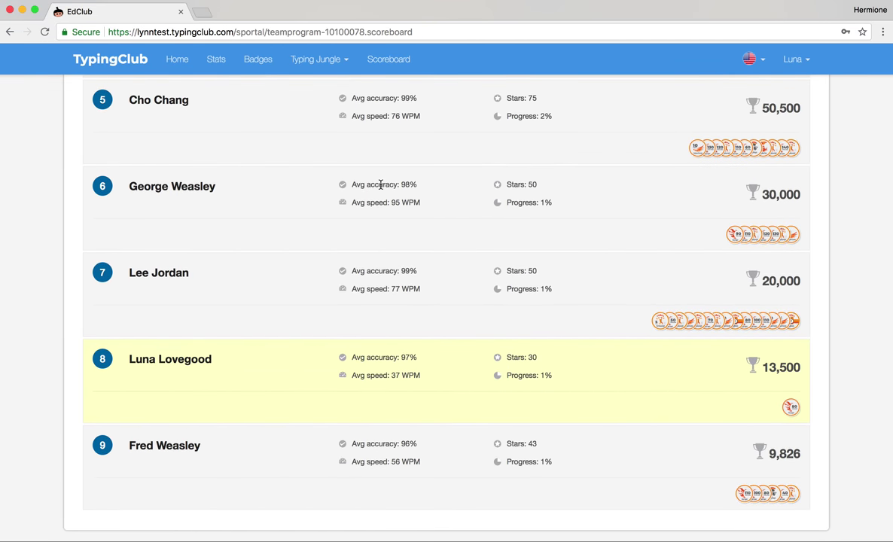
pyautogui.scroll(10, 381, 187)
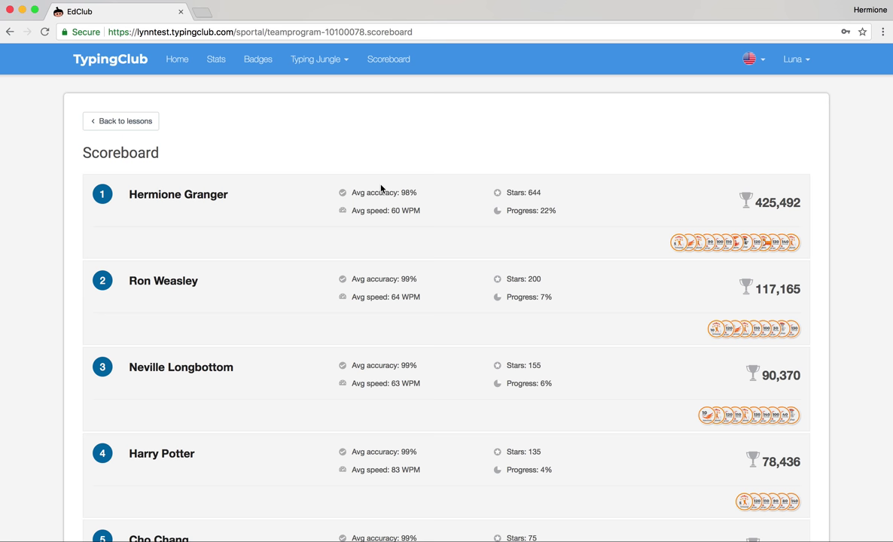
# - Open the student statistics and view the practice time for this week and overall
pyautogui.click(215, 67)
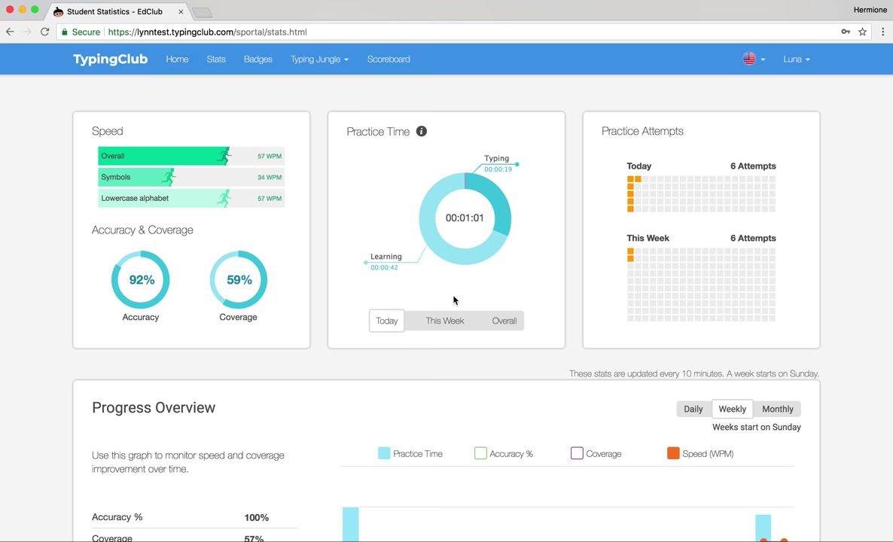
pyautogui.click(448, 323)
pyautogui.click(504, 321)
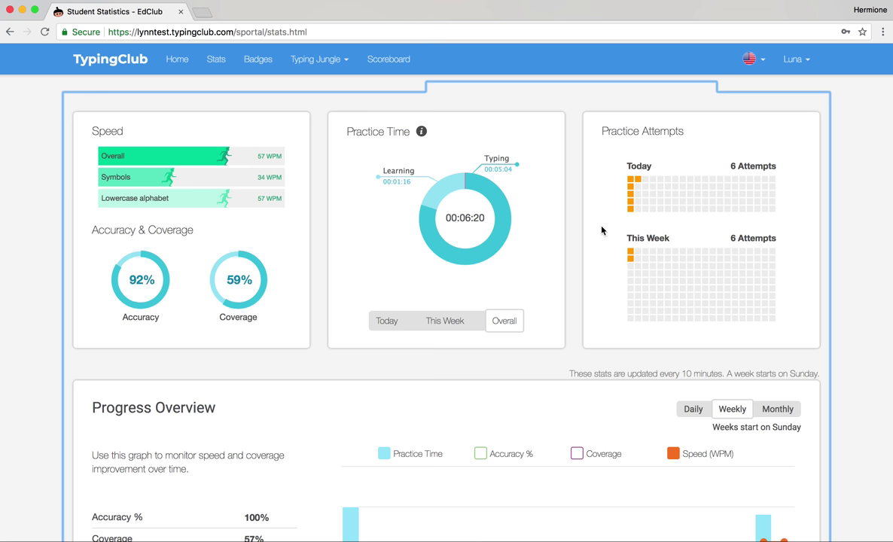
# - Add Accuracy % and Coverage to the Progress Overview graph, and switch Practice Time off and back on
pyautogui.scroll(-5, 602, 230)
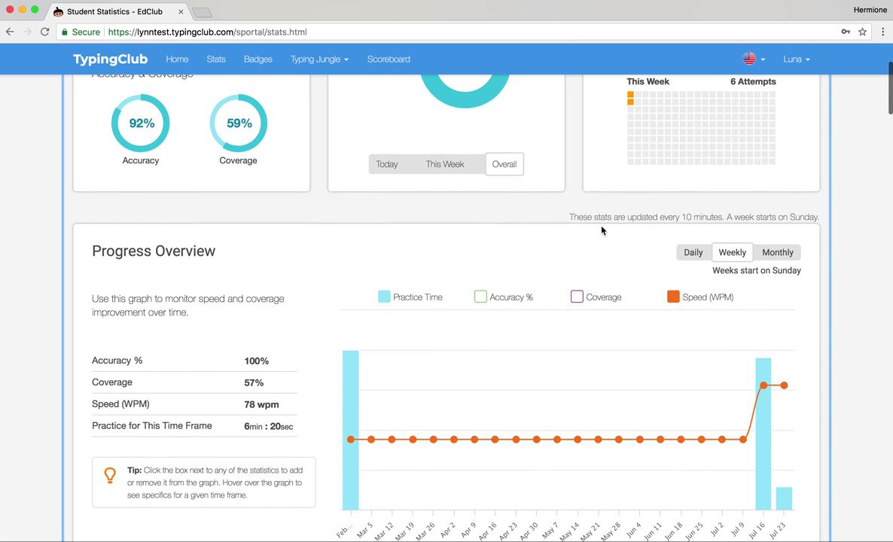
pyautogui.scroll(-4, 602, 230)
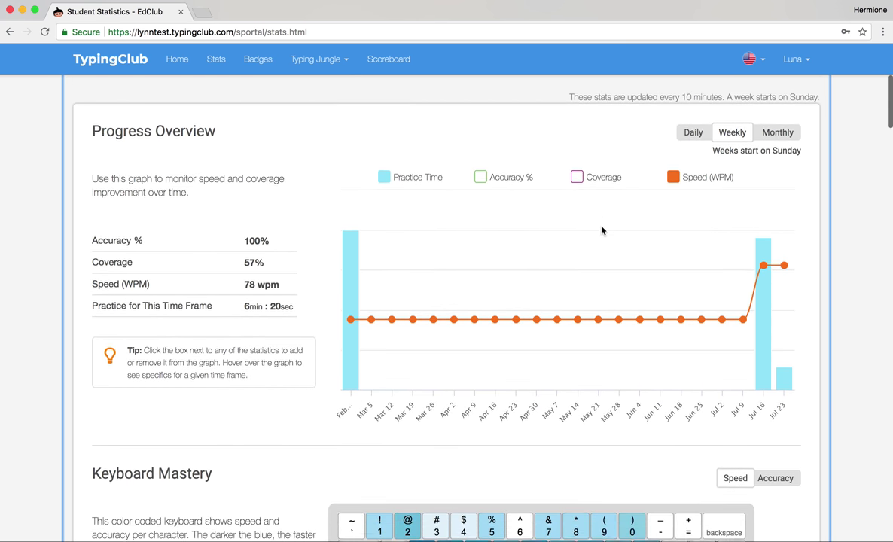
pyautogui.scroll(-1, 601, 231)
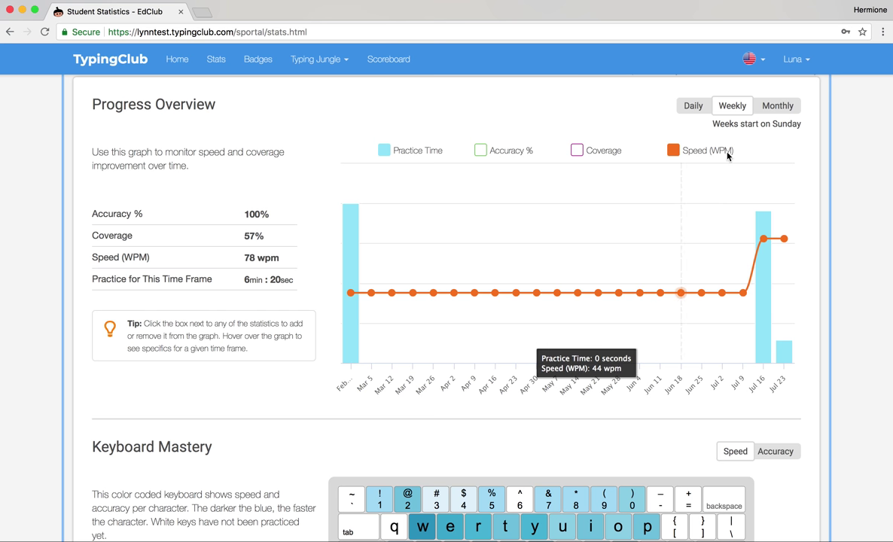
pyautogui.click(481, 151)
pyautogui.click(577, 152)
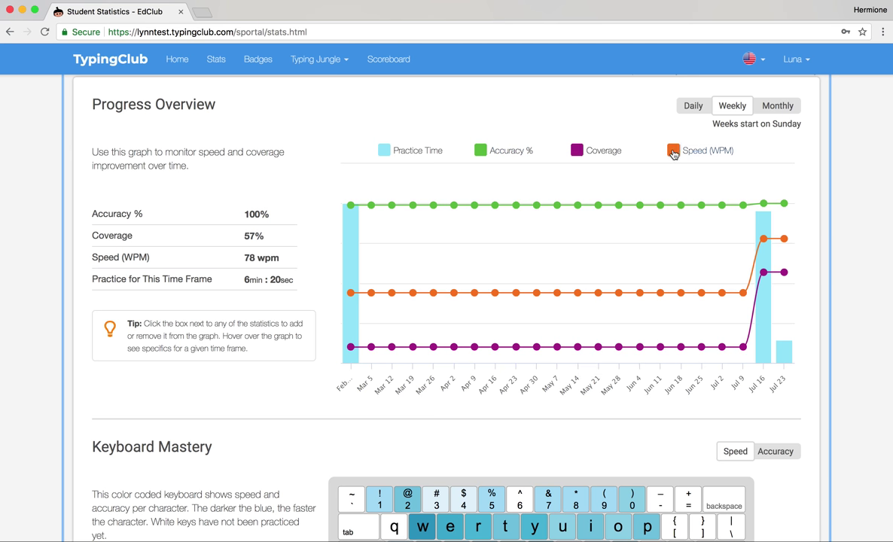
pyautogui.click(389, 151)
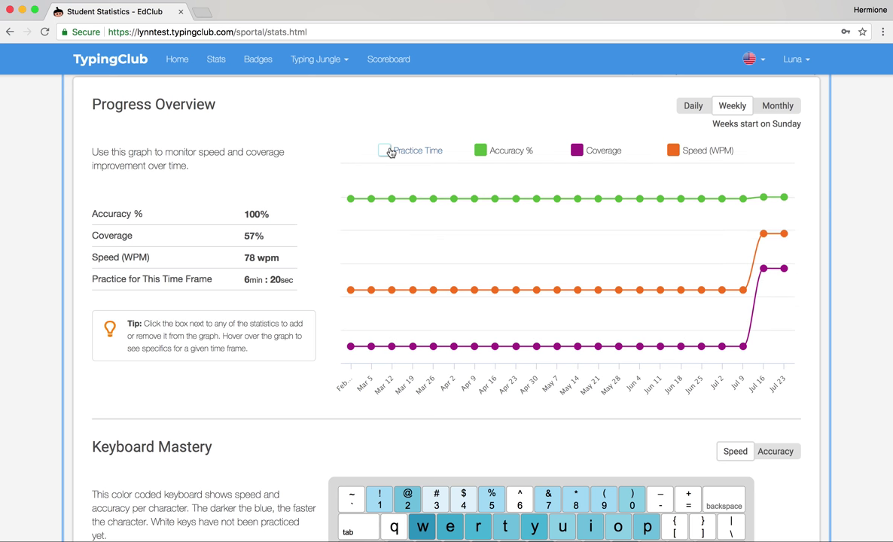
pyautogui.click(385, 151)
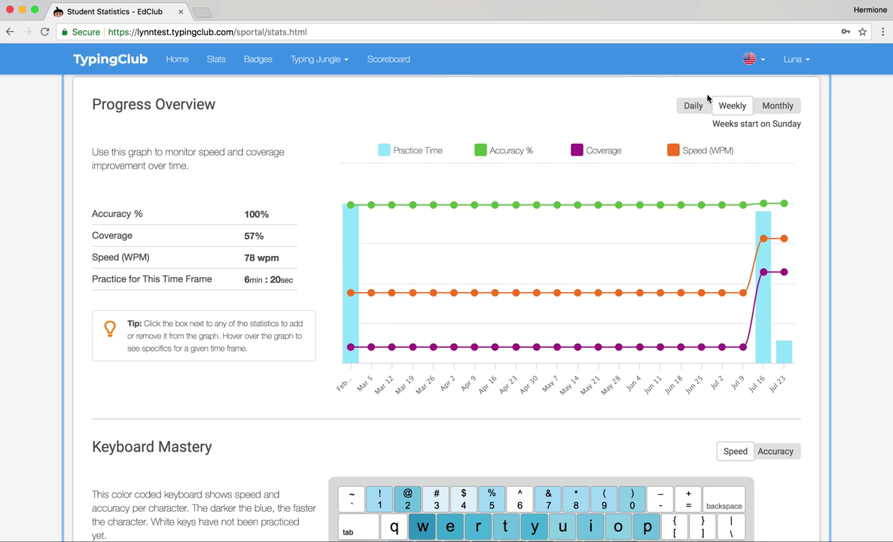
# - View the Progress Overview graph by month and return it to the weekly view
pyautogui.click(776, 111)
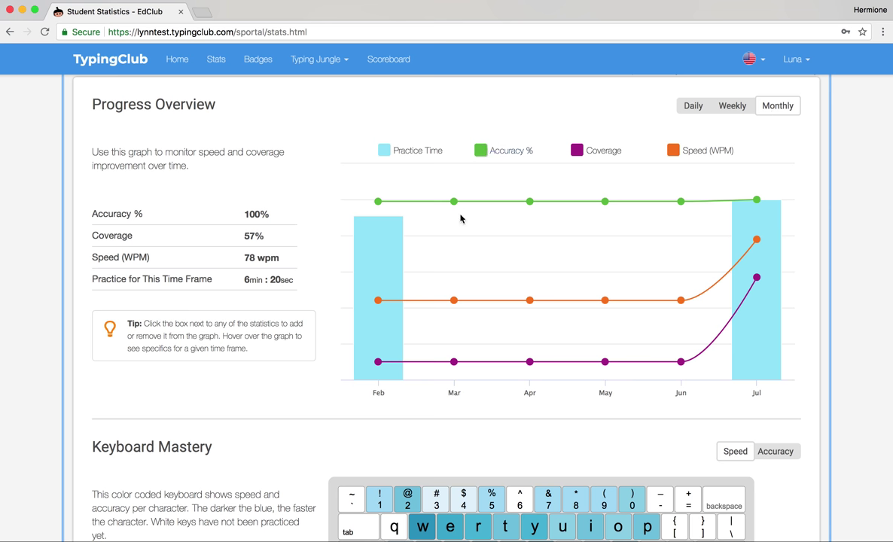
pyautogui.click(730, 108)
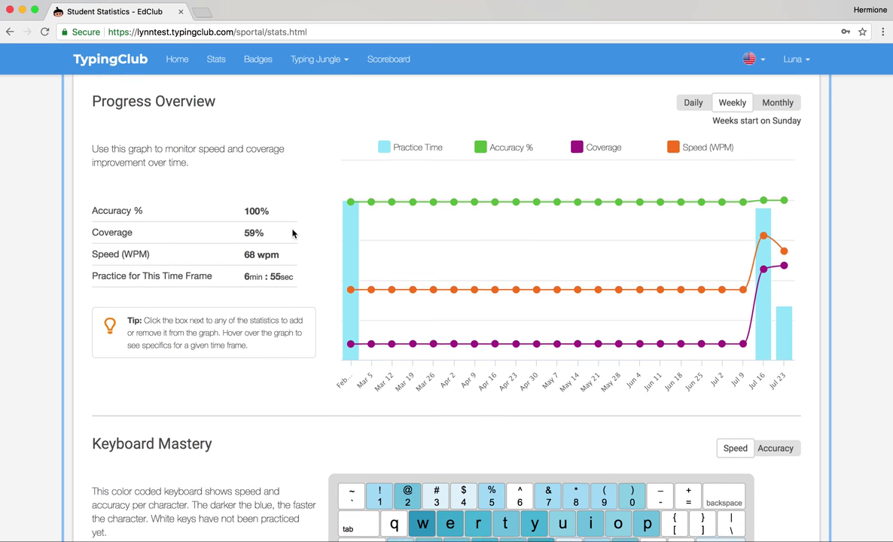
# - View the Keyboard Mastery chart by accuracy and switch it back to speed
pyautogui.scroll(-5, 293, 234)
pyautogui.scroll(-1, 293, 234)
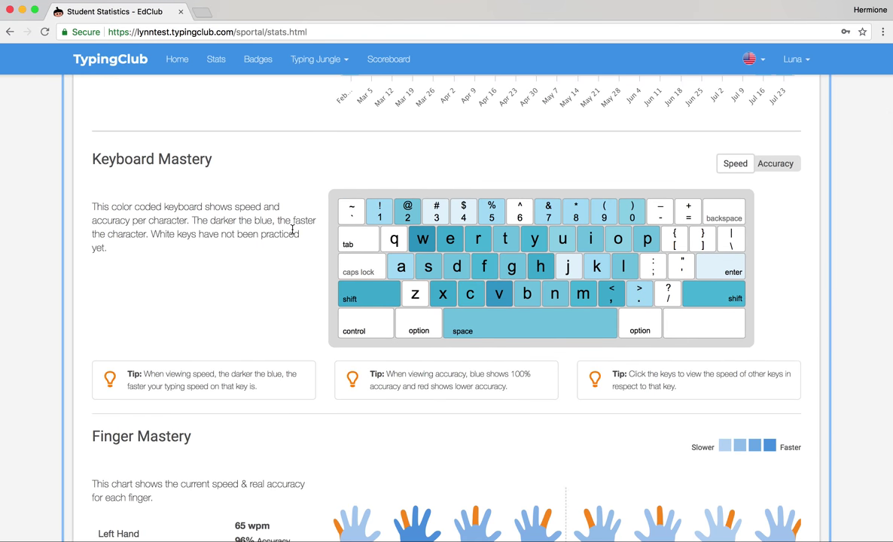
pyautogui.scroll(-1, 293, 230)
pyautogui.click(781, 134)
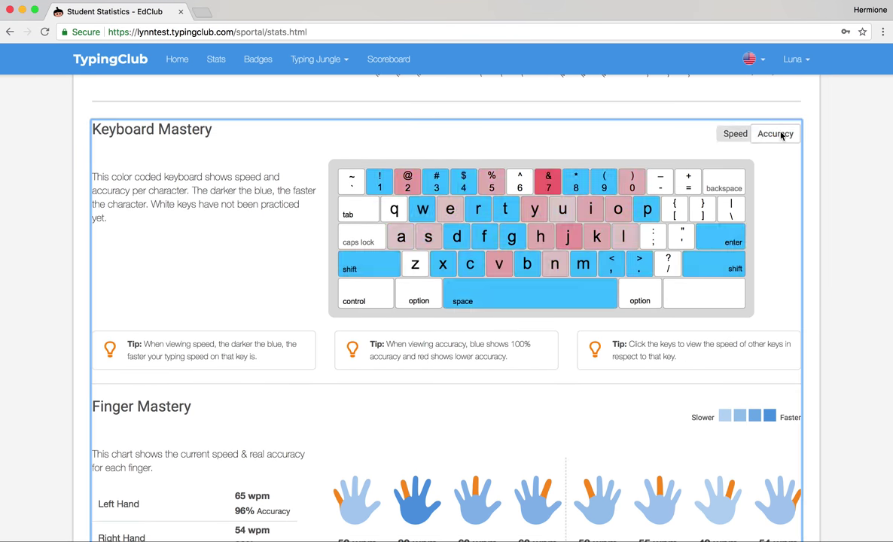
pyautogui.click(734, 135)
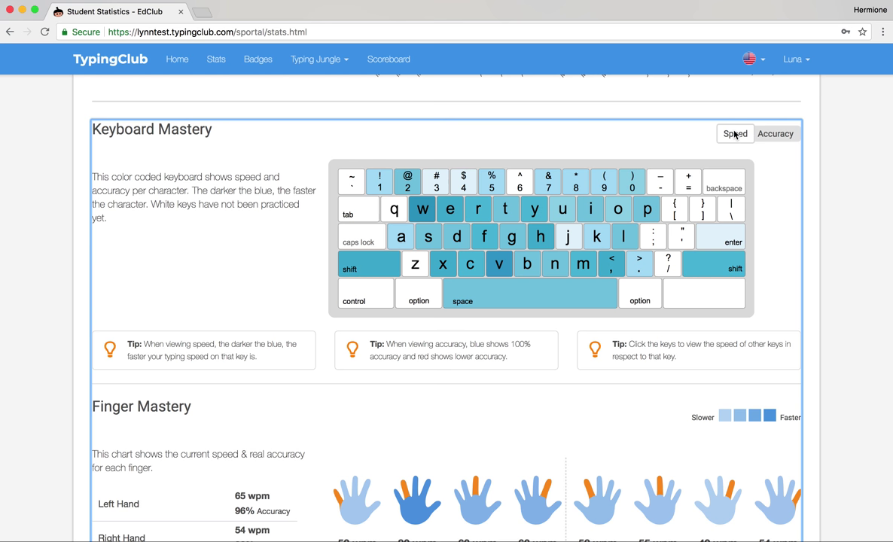
# - Inspect the key-to-key speeds for W and A in Keyboard Mastery, along with the speed bars of individual keys
pyautogui.click(424, 213)
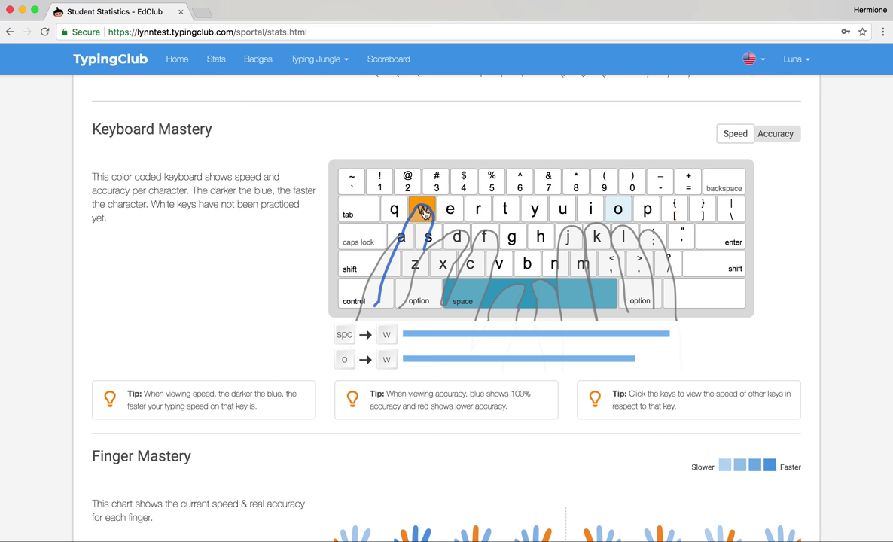
pyautogui.click(477, 342)
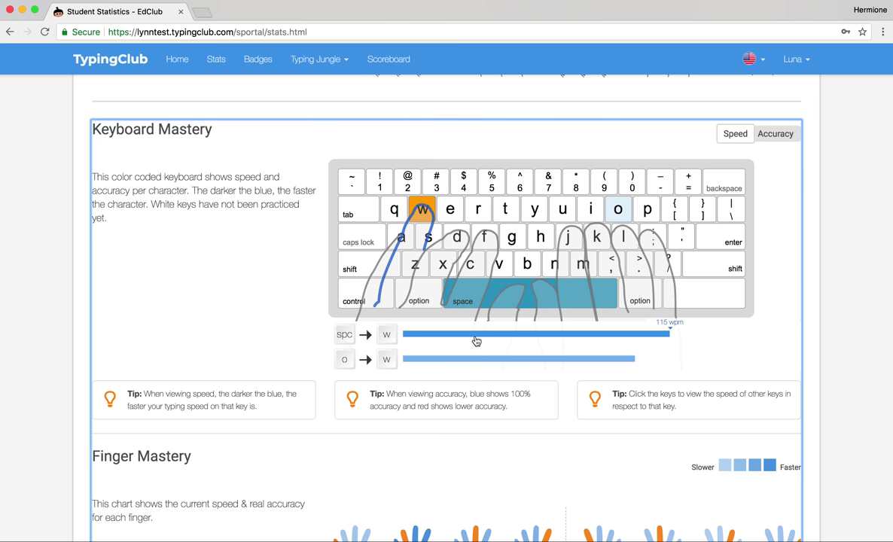
pyautogui.click(424, 211)
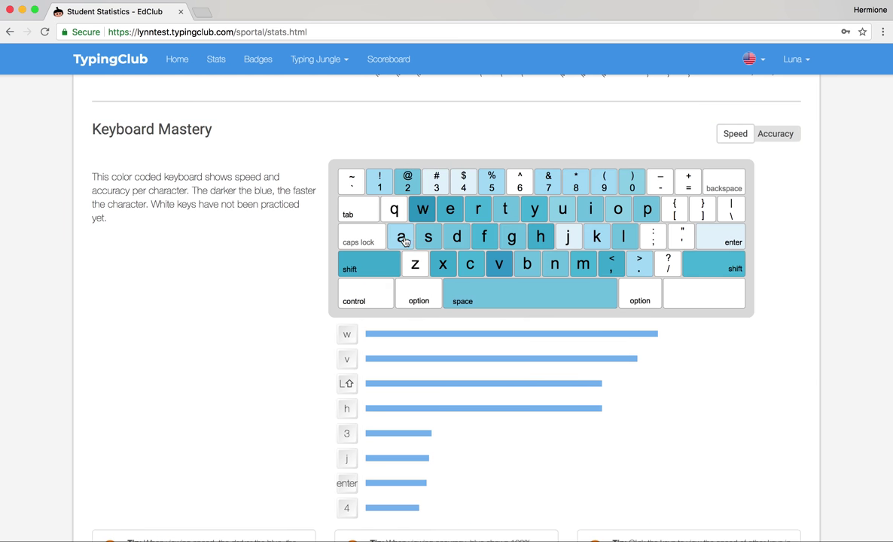
pyautogui.moveTo(402, 406)
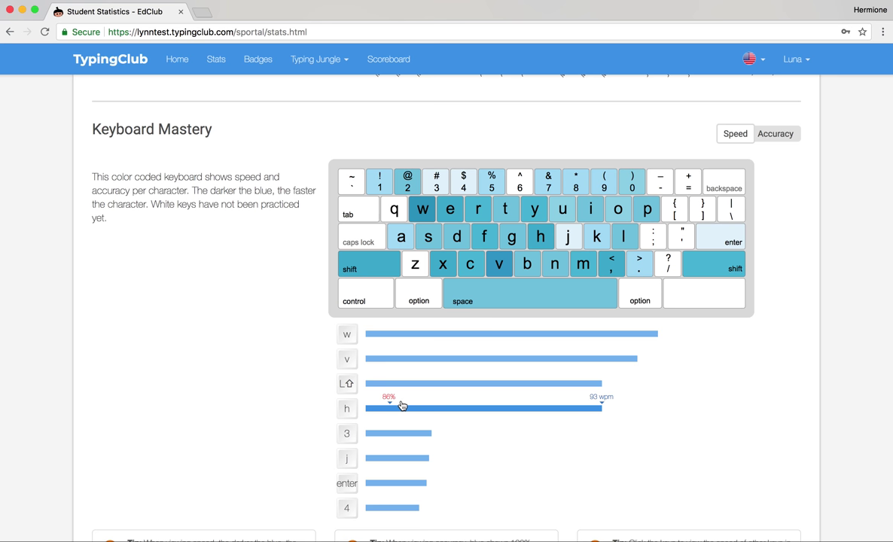
pyautogui.click(401, 245)
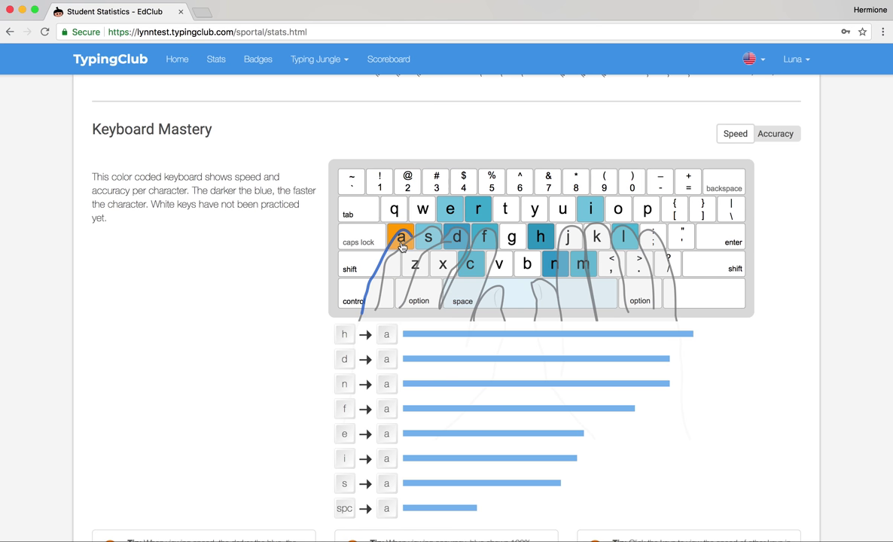
pyautogui.click(421, 361)
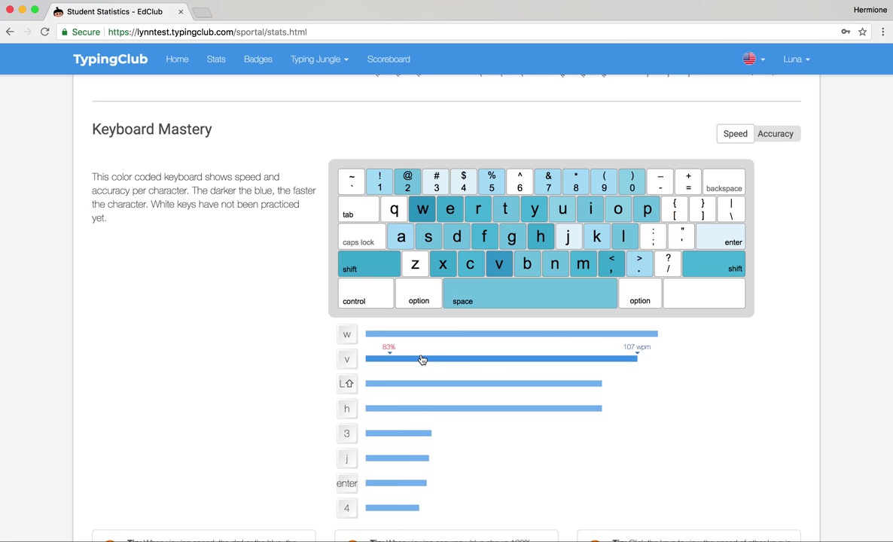
# - Review the Finger Mastery chart and the Speed and Accuracy per Character chart
pyautogui.scroll(-6, 422, 360)
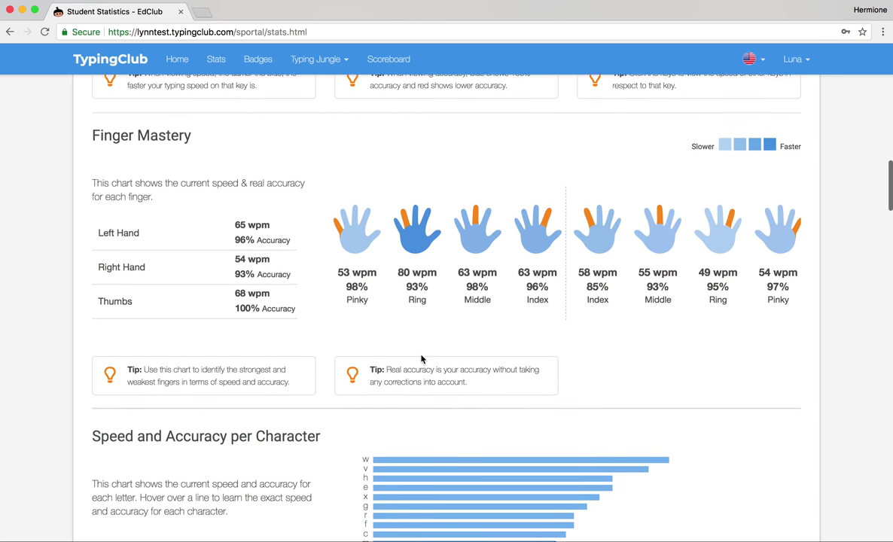
pyautogui.scroll(-1, 422, 360)
pyautogui.scroll(1, 422, 360)
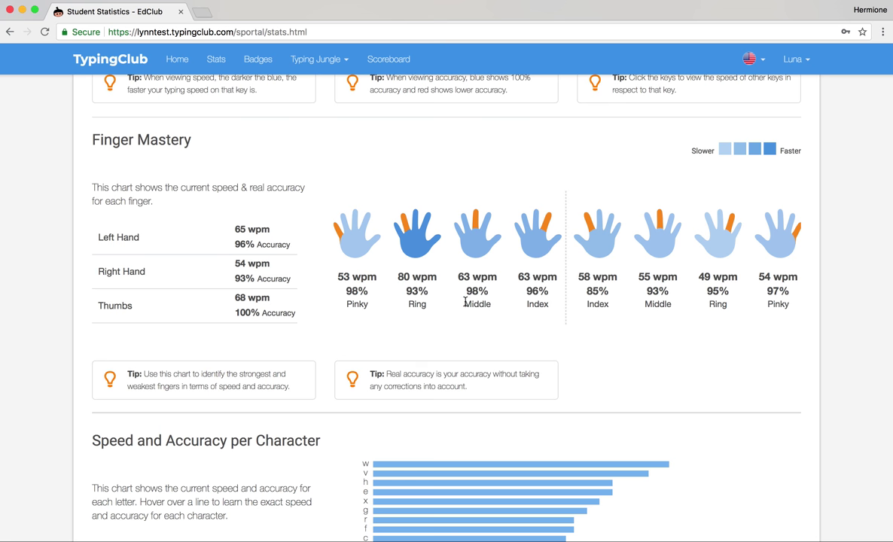
pyautogui.scroll(-10, 465, 301)
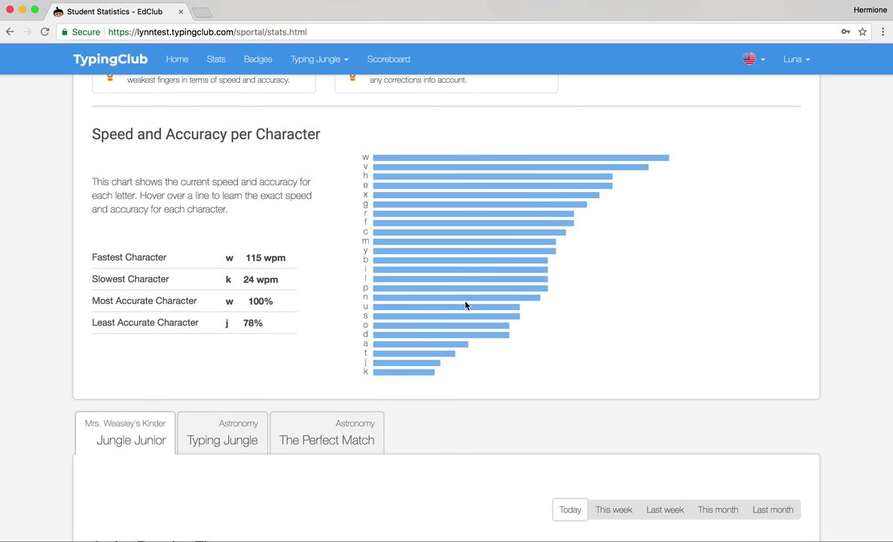
# - Show the Typing Jungle class statistics for this week and review active practice time and typing speed
pyautogui.scroll(-8, 465, 305)
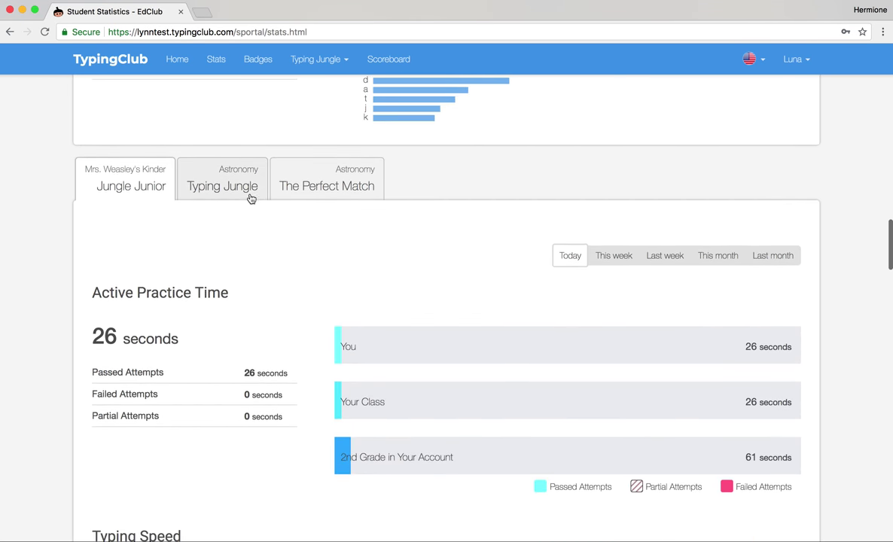
pyautogui.click(229, 194)
pyautogui.scroll(-2, 276, 281)
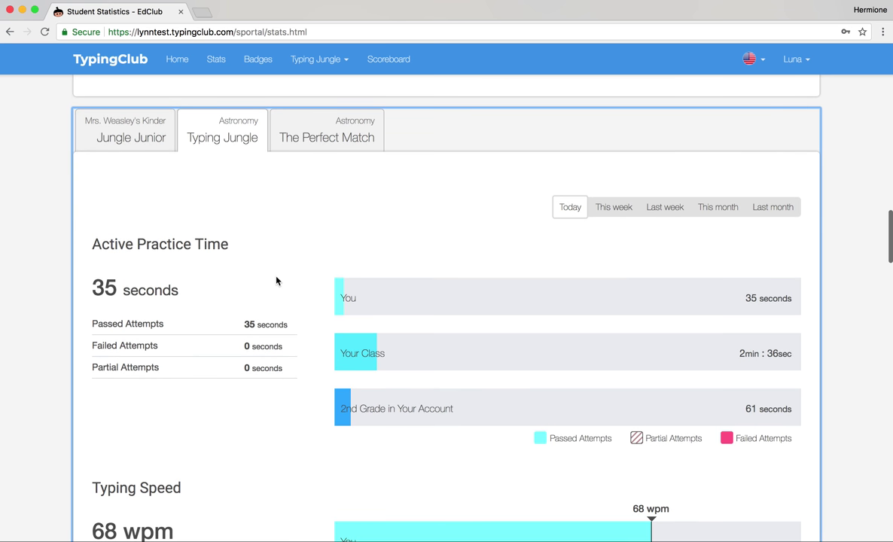
pyautogui.click(625, 208)
pyautogui.scroll(-2, 535, 254)
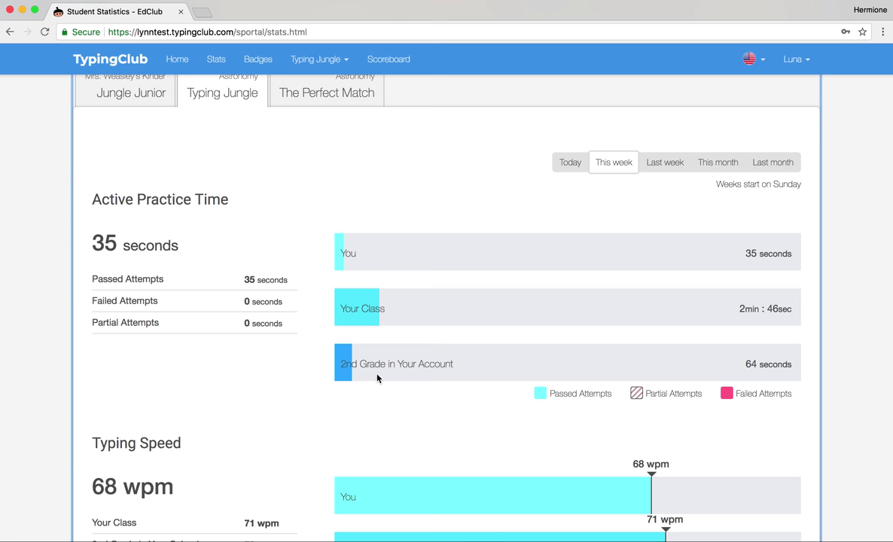
pyautogui.scroll(-2, 403, 376)
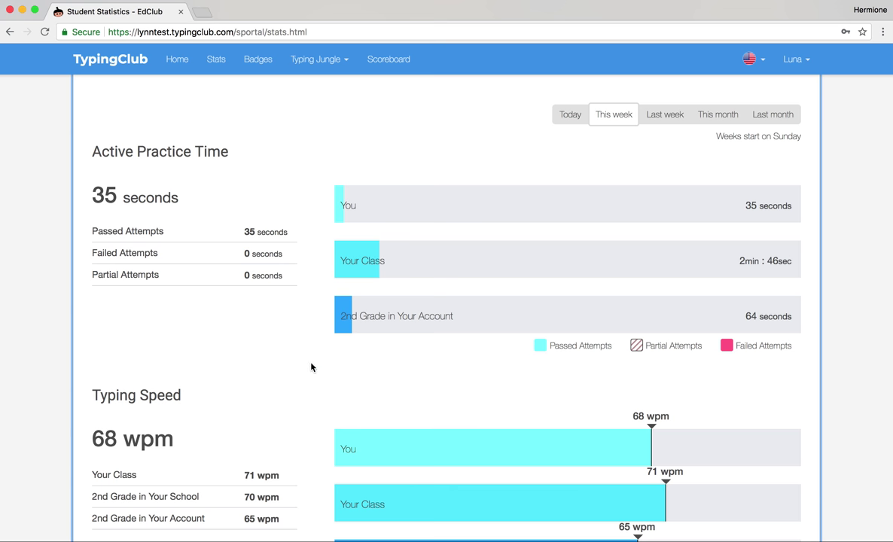
# - Review the Typing Speed and Keyboard Coverage comparisons and the daily Lesson Plan Completion Rate chart
pyautogui.scroll(-5, 312, 367)
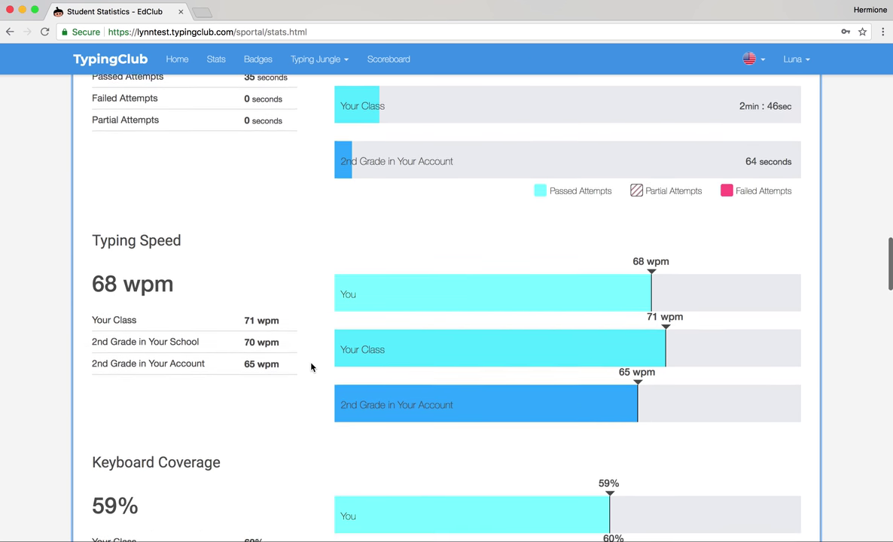
pyautogui.scroll(-1, 312, 366)
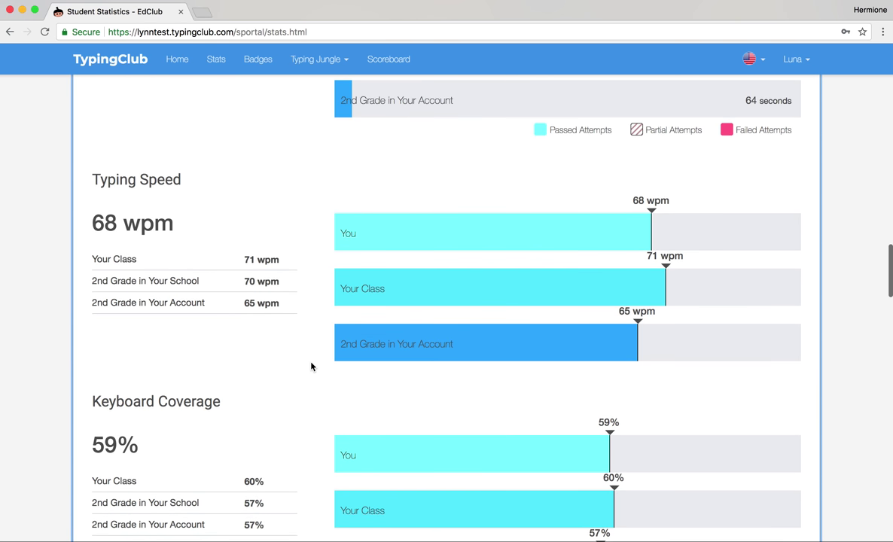
pyautogui.scroll(-4, 311, 367)
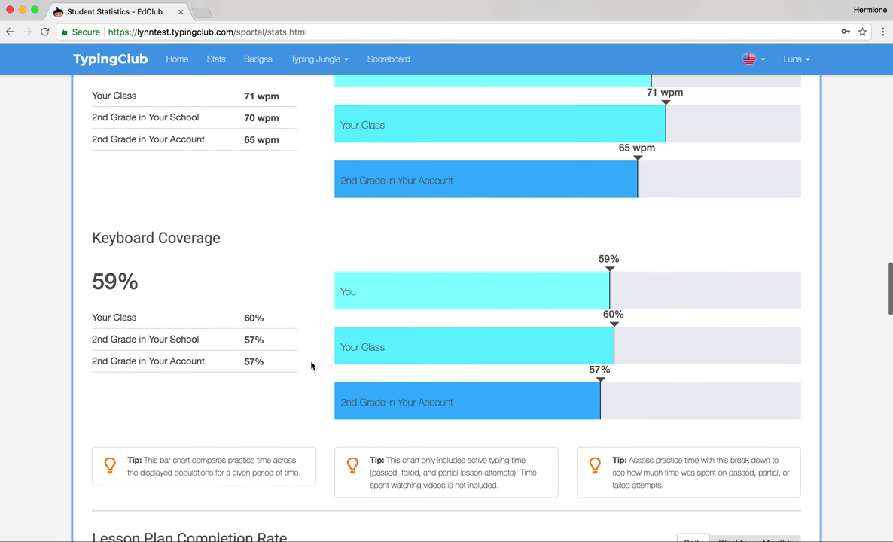
pyautogui.scroll(-8, 312, 367)
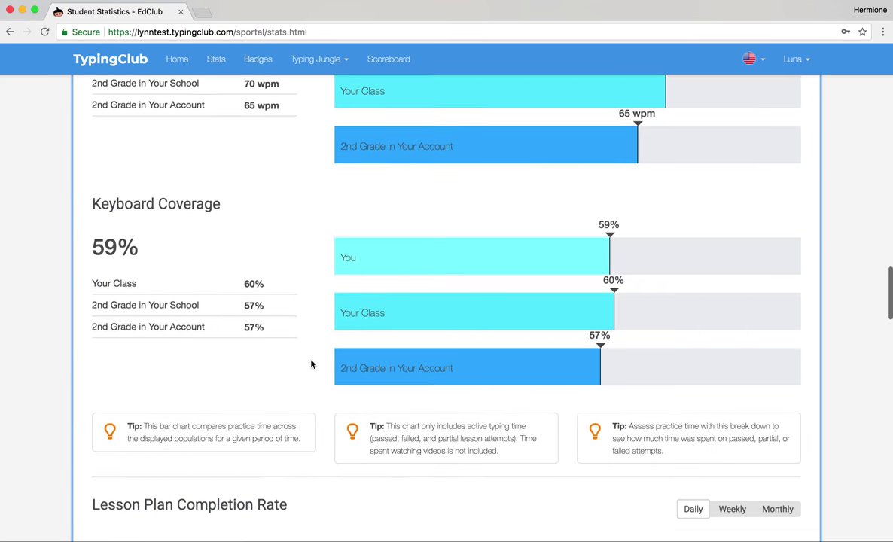
pyautogui.scroll(-2, 312, 364)
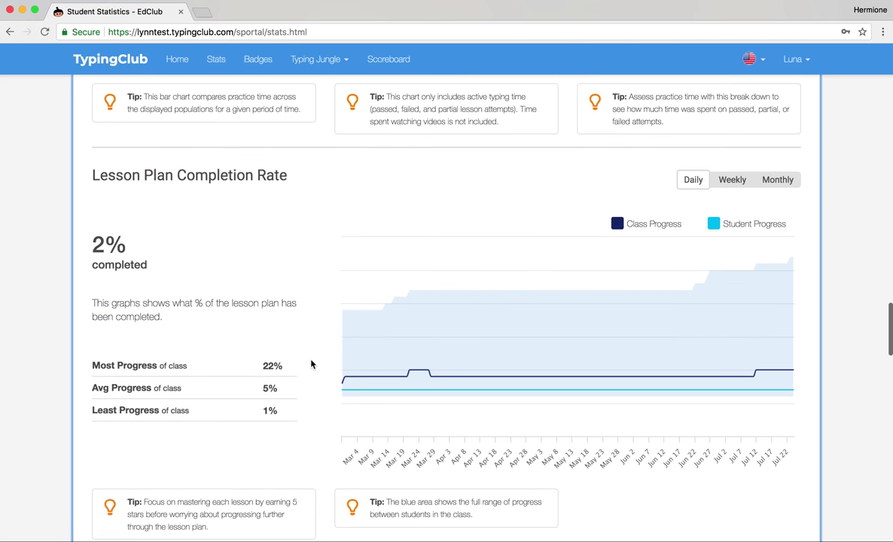
pyautogui.scroll(-1, 312, 365)
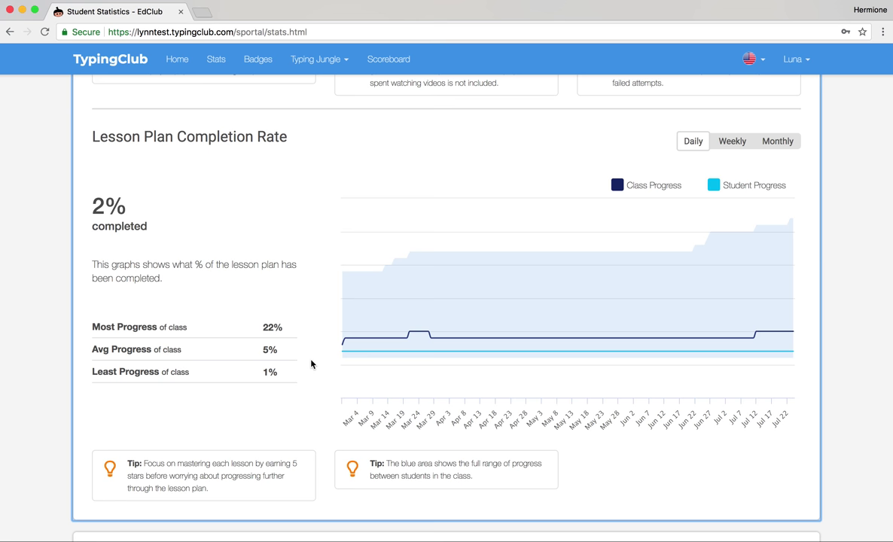
# - Set the Practice Calendar's week to start on Monday and inspect the July 17, 2018 practice details and that week's total
pyautogui.scroll(-7, 311, 365)
pyautogui.scroll(-5, 311, 365)
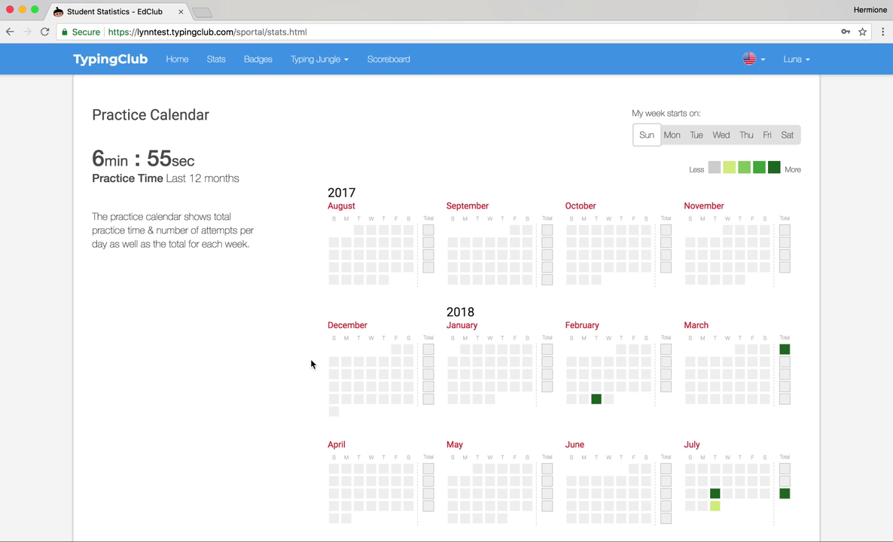
pyautogui.click(670, 135)
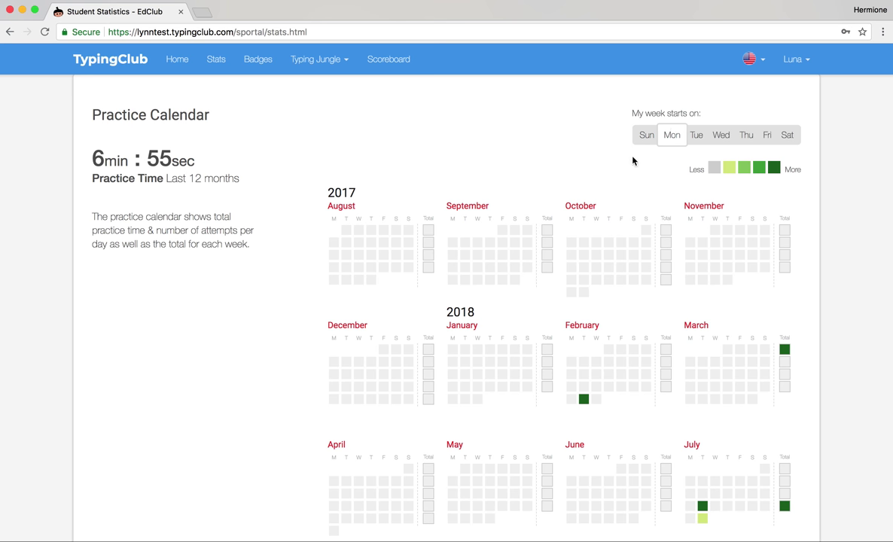
pyautogui.scroll(-2, 633, 161)
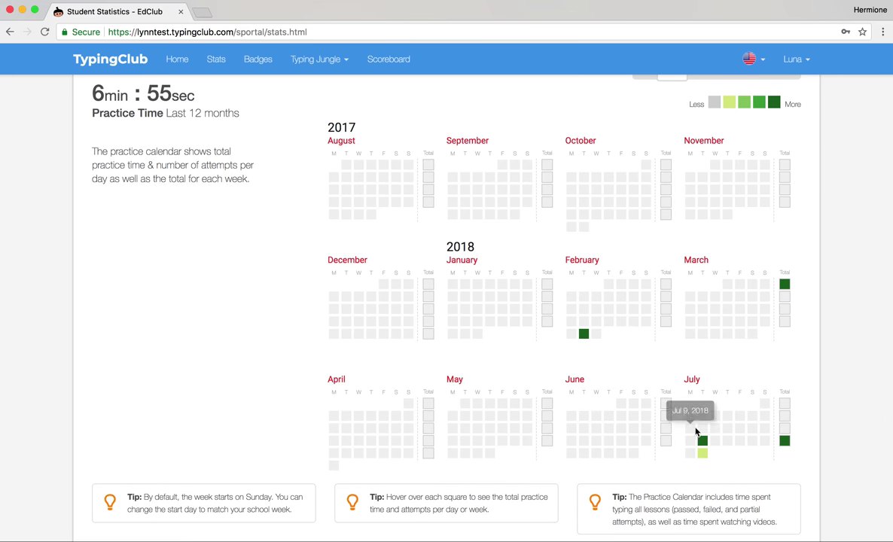
pyautogui.moveTo(702, 442)
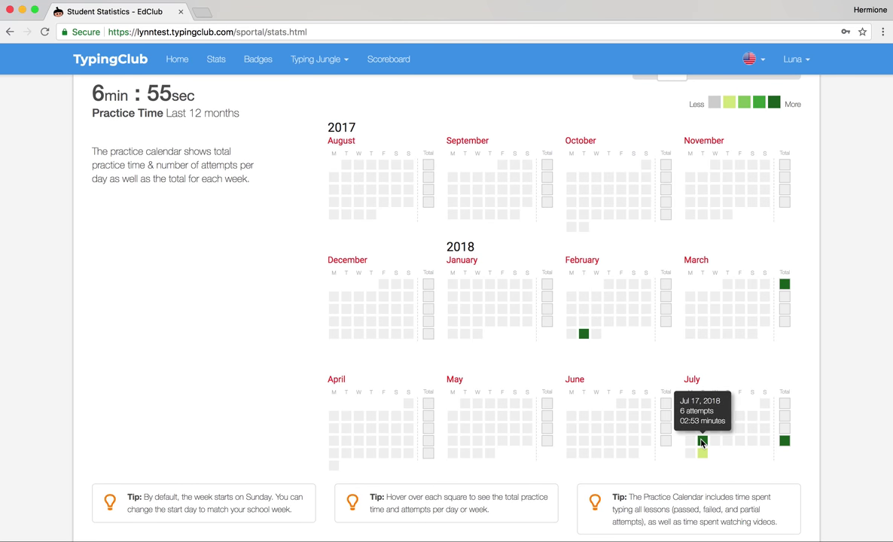
pyautogui.moveTo(785, 439)
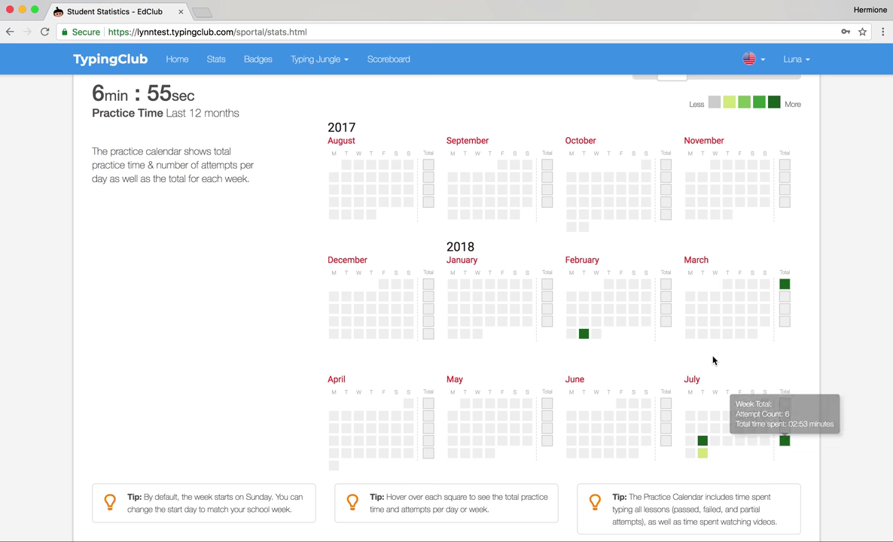
# - Review the overall Punchcard chart of practice activity by day and hour
pyautogui.scroll(-5, 798, 405)
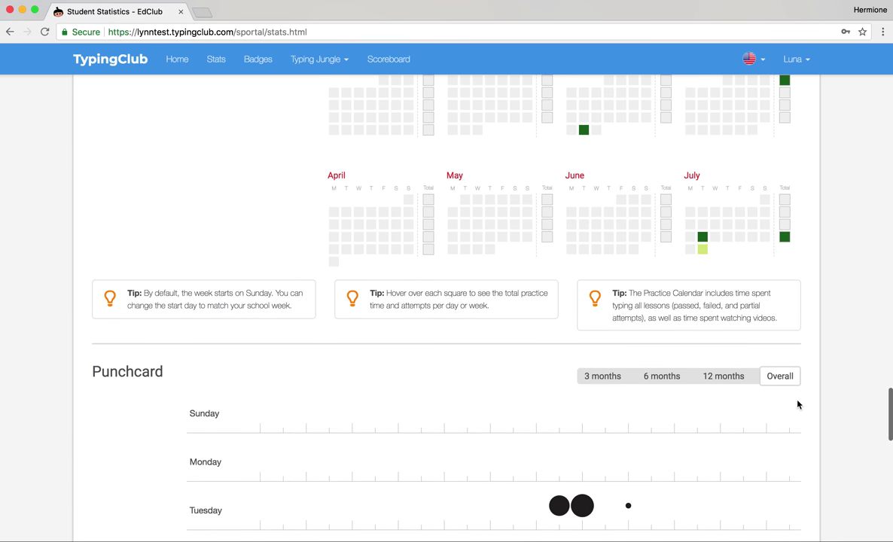
pyautogui.scroll(-2, 798, 404)
pyautogui.scroll(-4, 798, 404)
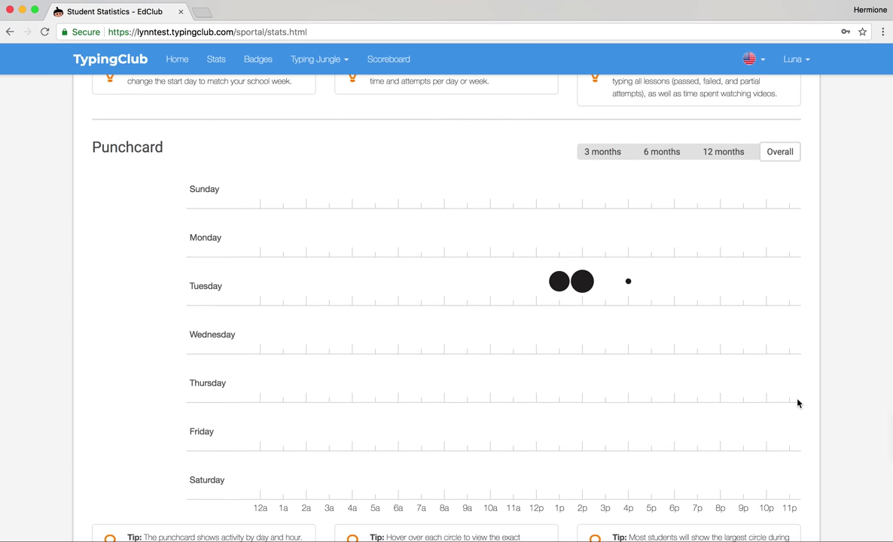
pyautogui.scroll(-2, 798, 404)
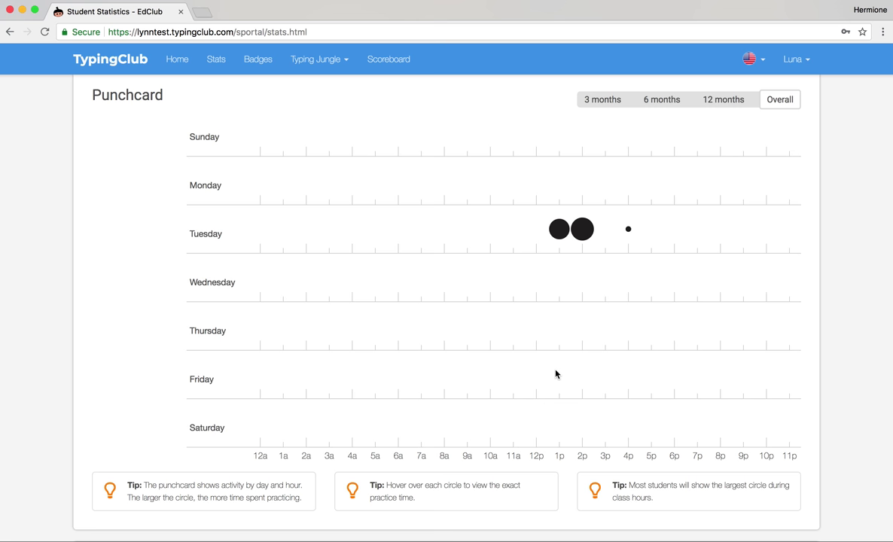
# - Play back the July 24, 2018 Dynamic Practice attempt from Recent Practices and close the replay
pyautogui.scroll(-8, 556, 376)
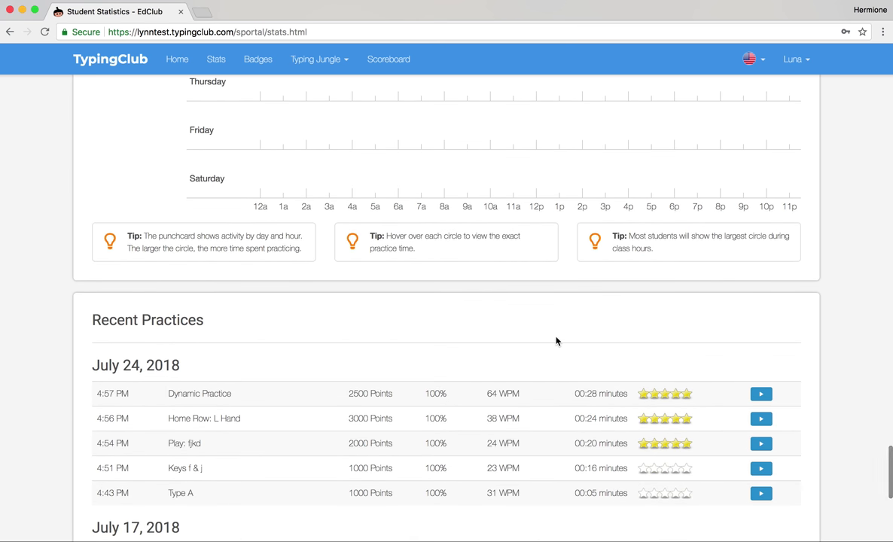
pyautogui.scroll(-4, 555, 342)
pyautogui.scroll(-3, 556, 341)
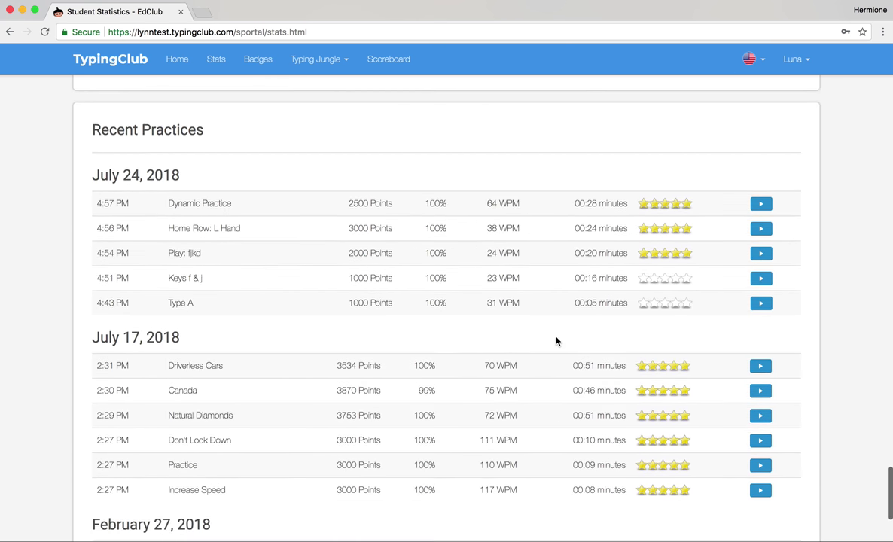
pyautogui.click(759, 197)
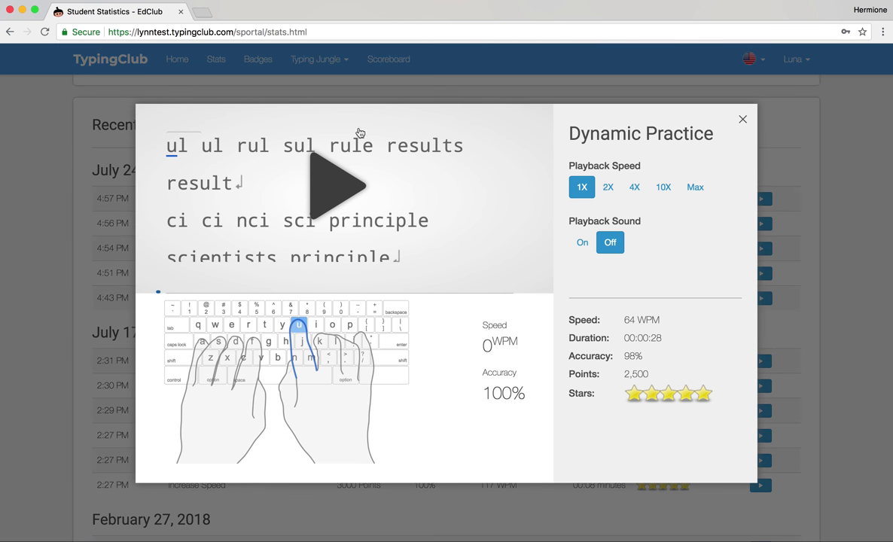
pyautogui.click(339, 192)
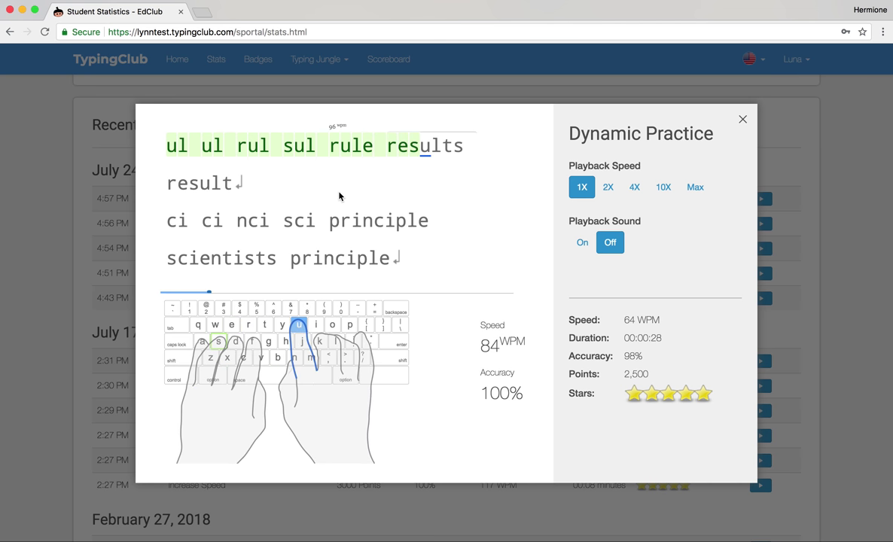
pyautogui.click(743, 119)
# - Look through the older Recent Practices entries from July 17 and February 27, 2018
pyautogui.scroll(-3, 552, 289)
pyautogui.scroll(-2, 551, 288)
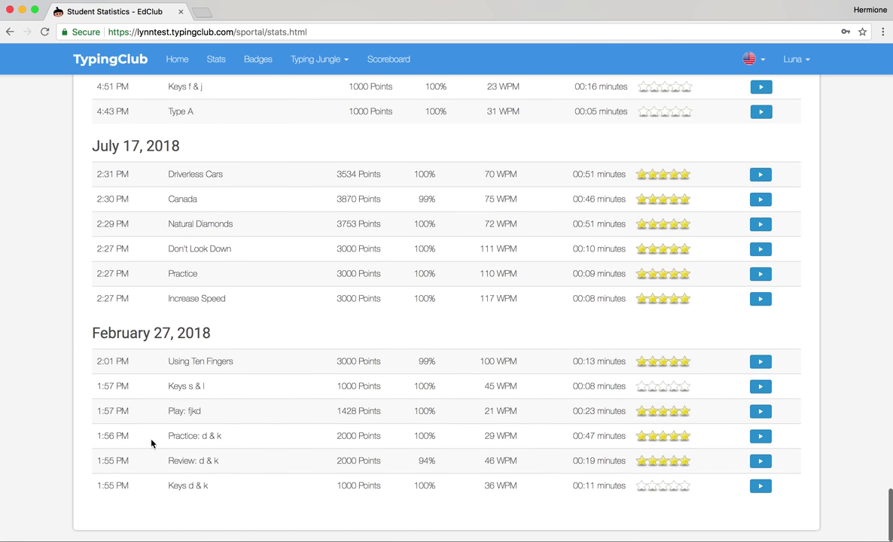
pyautogui.scroll(1, 321, 427)
pyautogui.scroll(1, 321, 426)
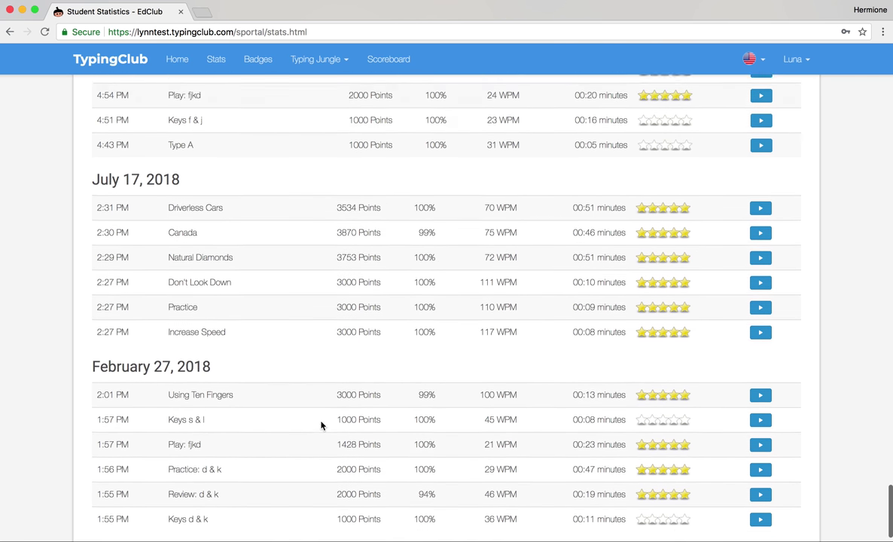
pyautogui.scroll(-2, 321, 426)
pyautogui.scroll(-10, 321, 426)
# - Return from the statistics to the home dashboard and open the Jungle Junior lesson plan
pyautogui.scroll(20, 321, 426)
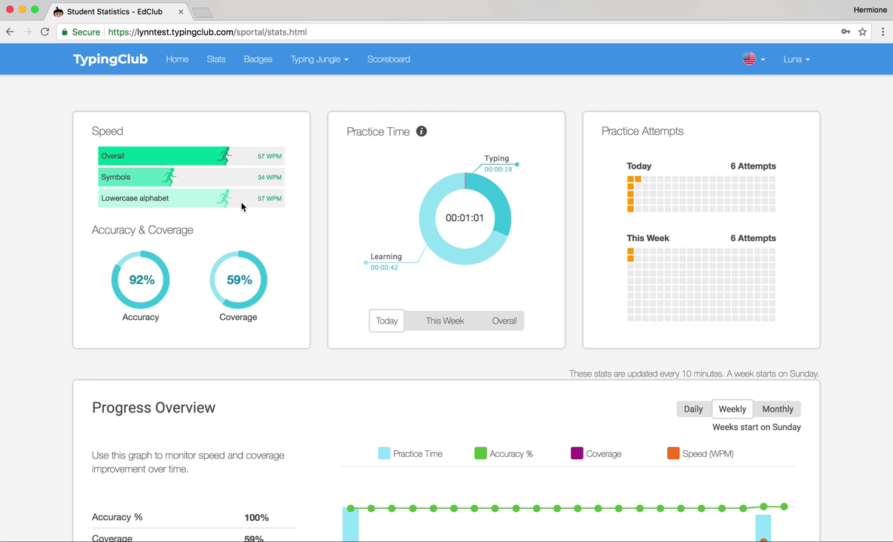
pyautogui.click(174, 61)
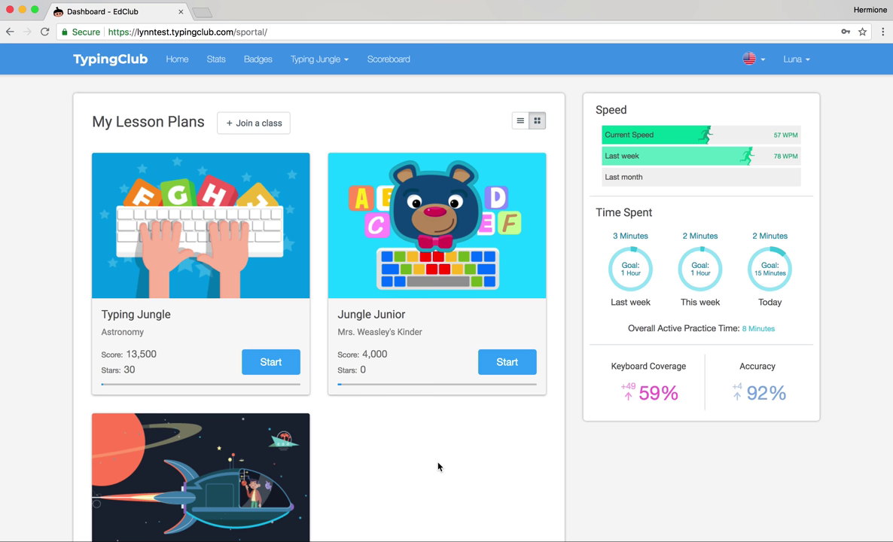
pyautogui.click(438, 305)
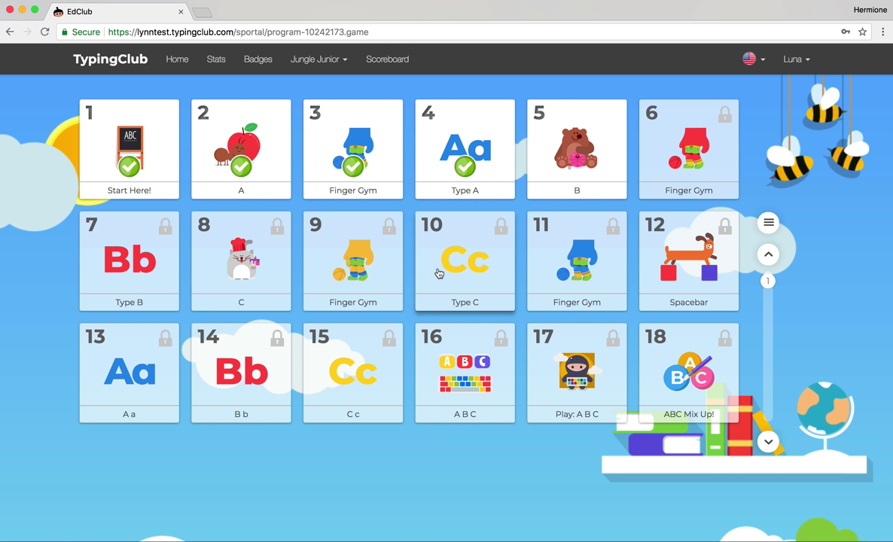
# - Try Jungle Junior lesson 4, Type A, by entering the letter A, and go back to the lesson list
pyautogui.click(439, 273)
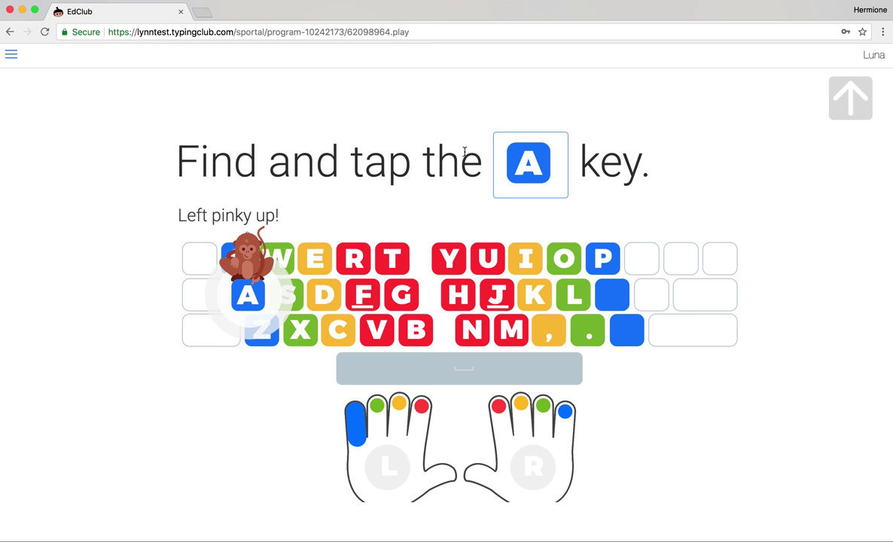
pyautogui.press('a')
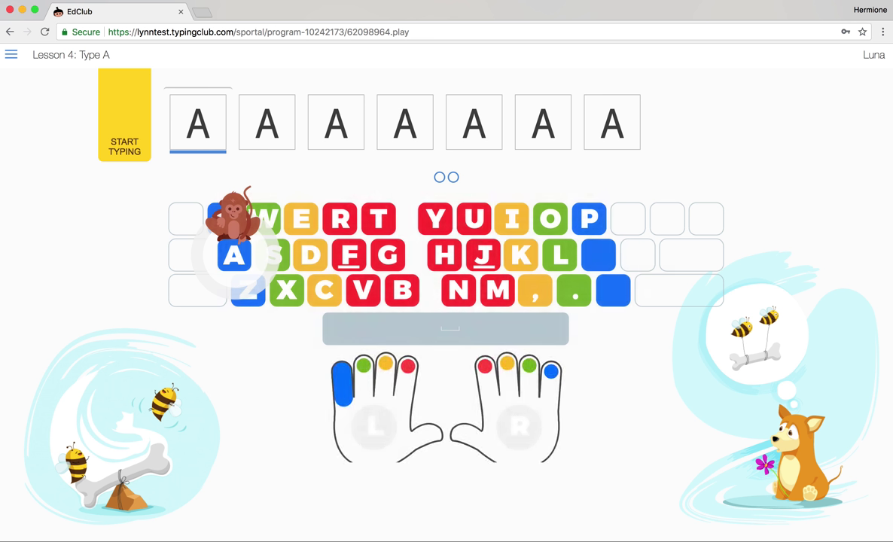
pyautogui.click(11, 55)
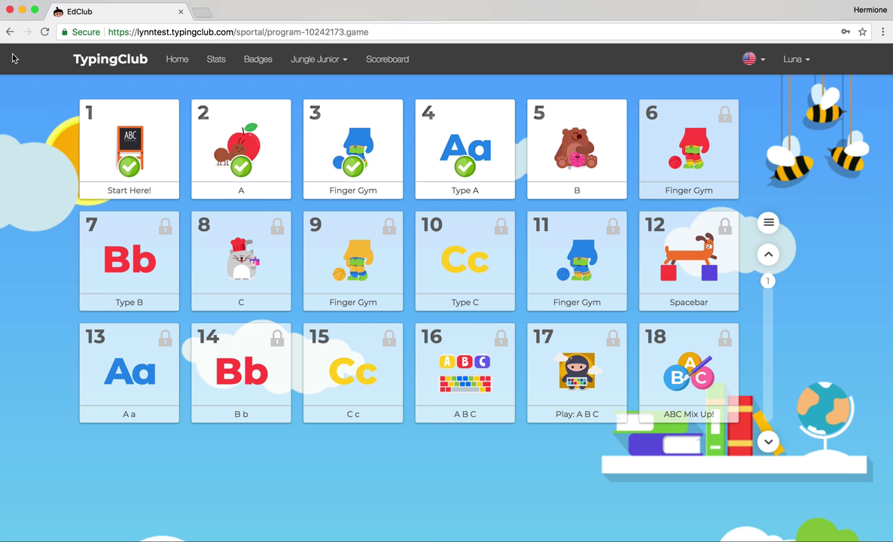
# - Go back to the home dashboard and open the space-themed lesson plan, The Perfect Match
pyautogui.click(195, 61)
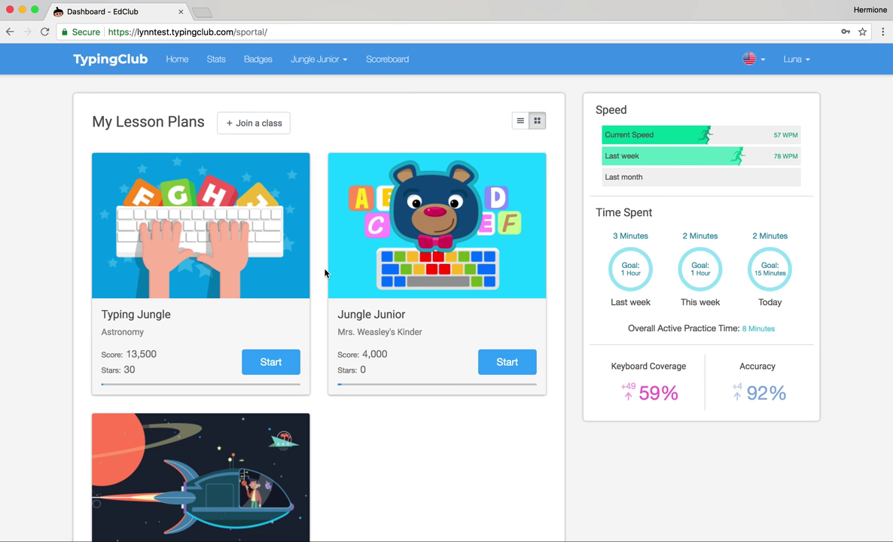
pyautogui.scroll(-3, 325, 273)
pyautogui.click(219, 387)
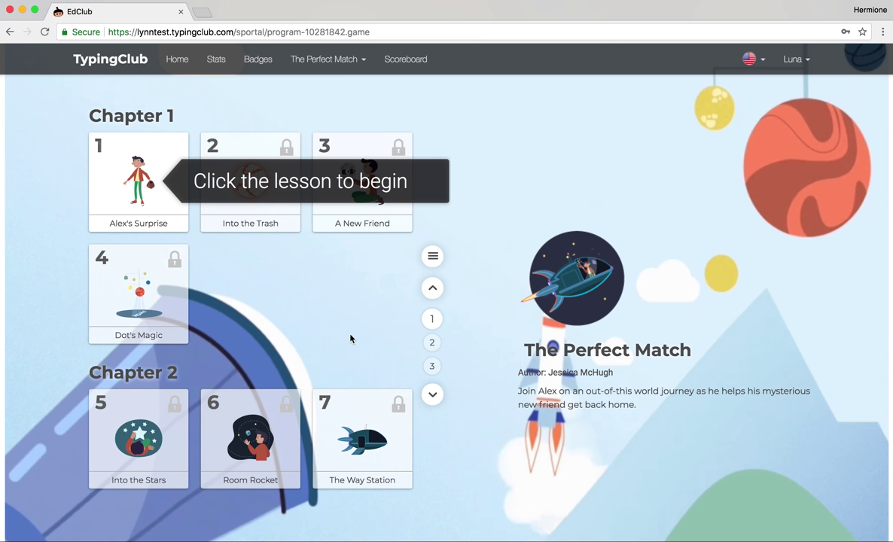
# - Try lesson 1, Alex's Surprise, entering the story text up to "in the park when his", and return to the lesson list
pyautogui.click(144, 213)
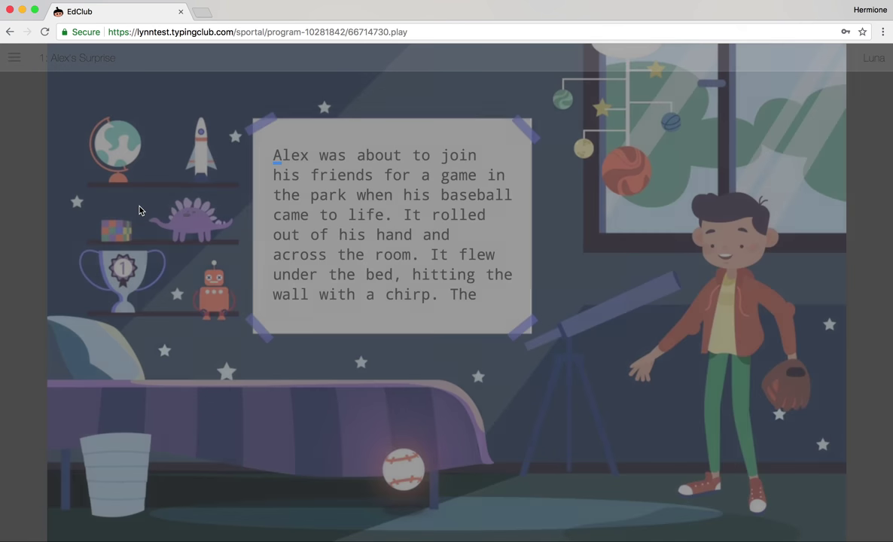
pyautogui.write('Alex was ab')
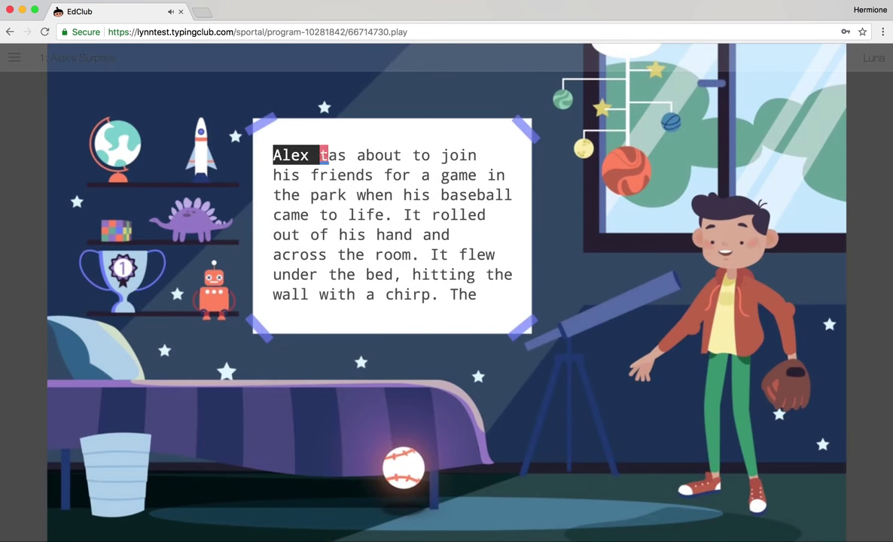
pyautogui.write('out to ')
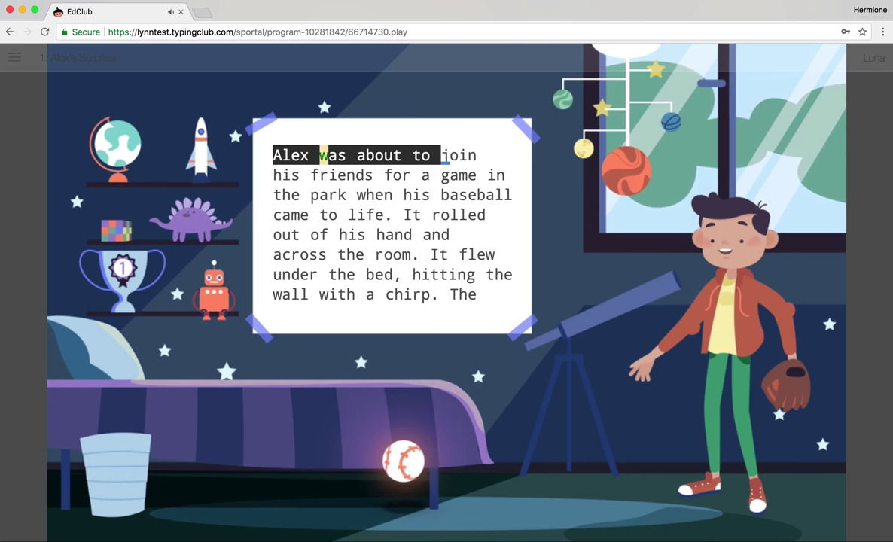
pyautogui.write('join his friendse')
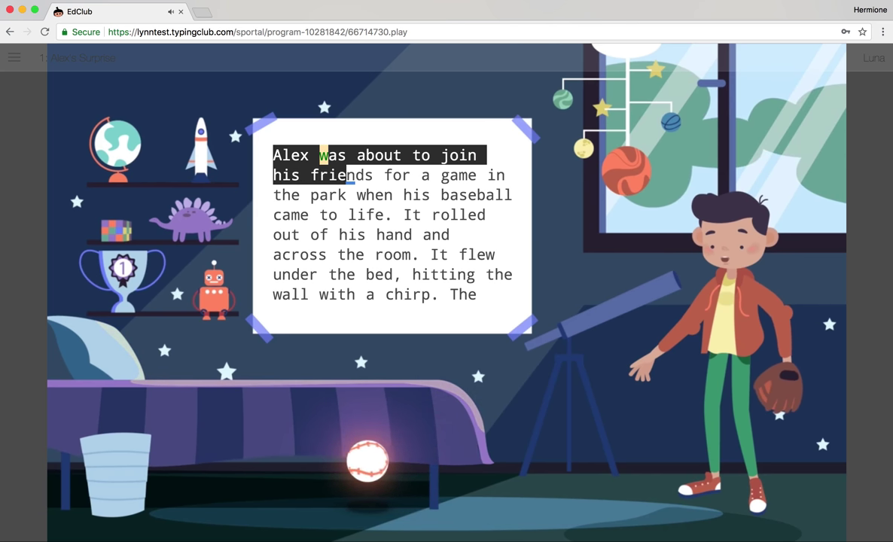
pyautogui.press('BackSpace')
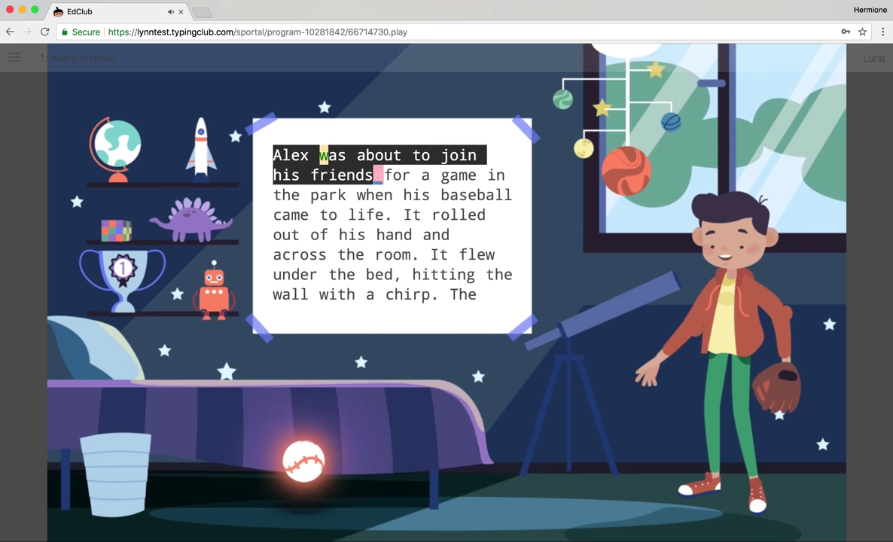
pyautogui.write('for a ')
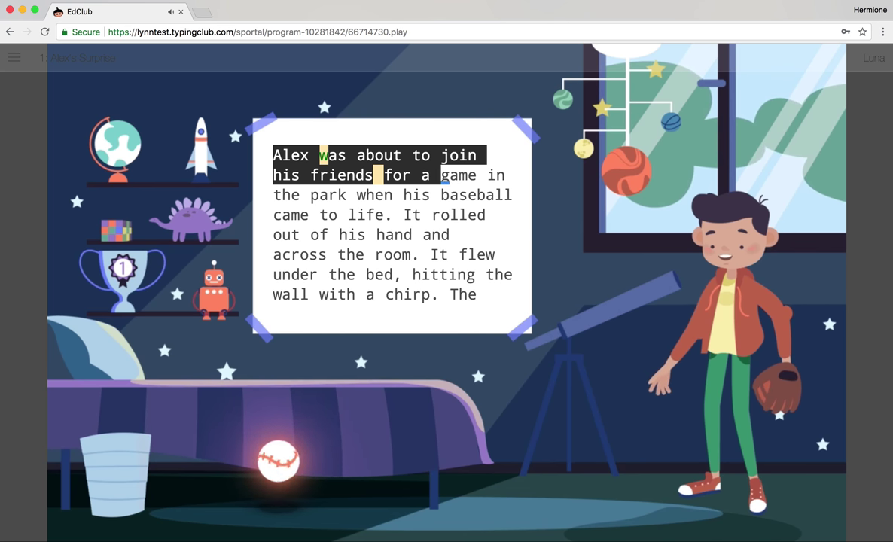
pyautogui.write('game in the park when ')
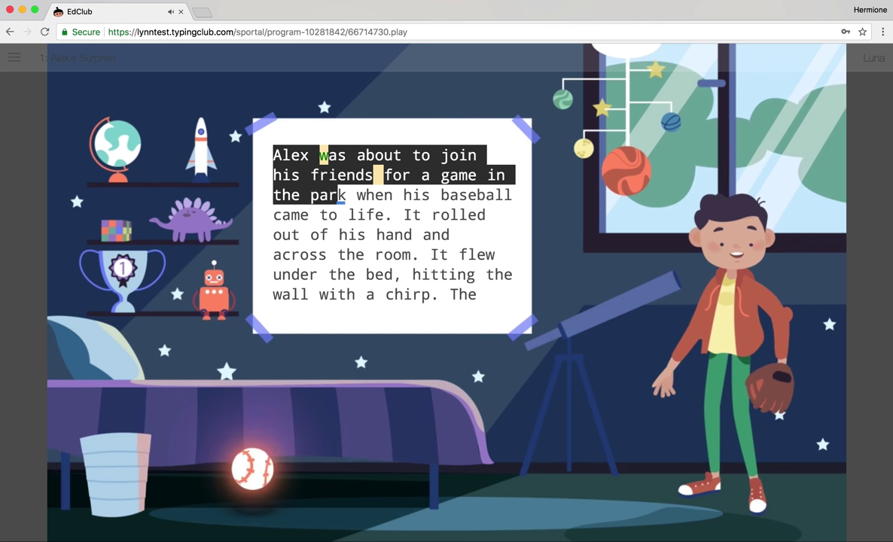
pyautogui.write('his ')
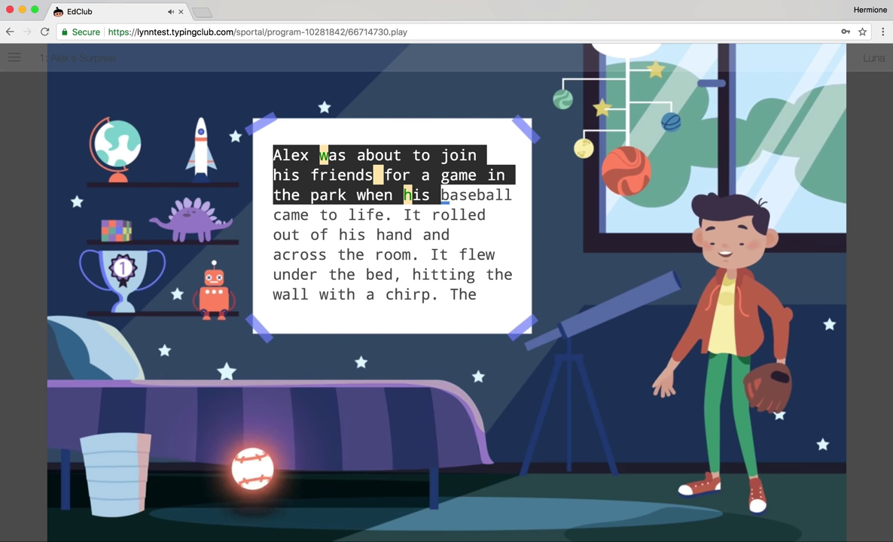
pyautogui.write('v')
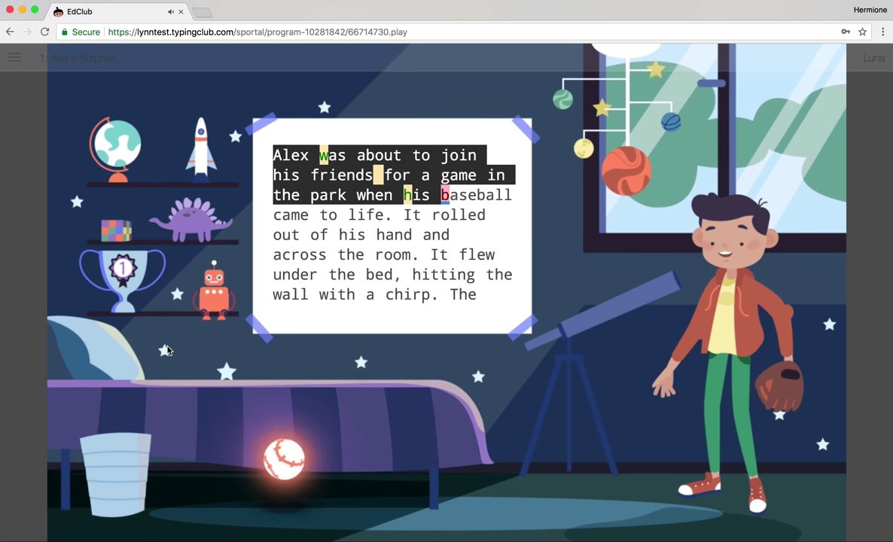
pyautogui.click(12, 61)
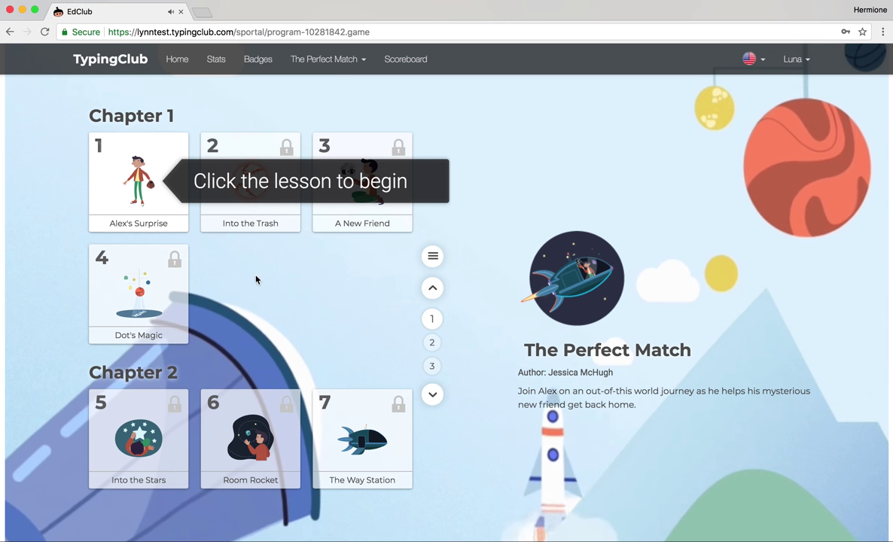
# - Look through the chapters of The Perfect Match and return to the home dashboard
pyautogui.click(438, 397)
pyautogui.click(434, 288)
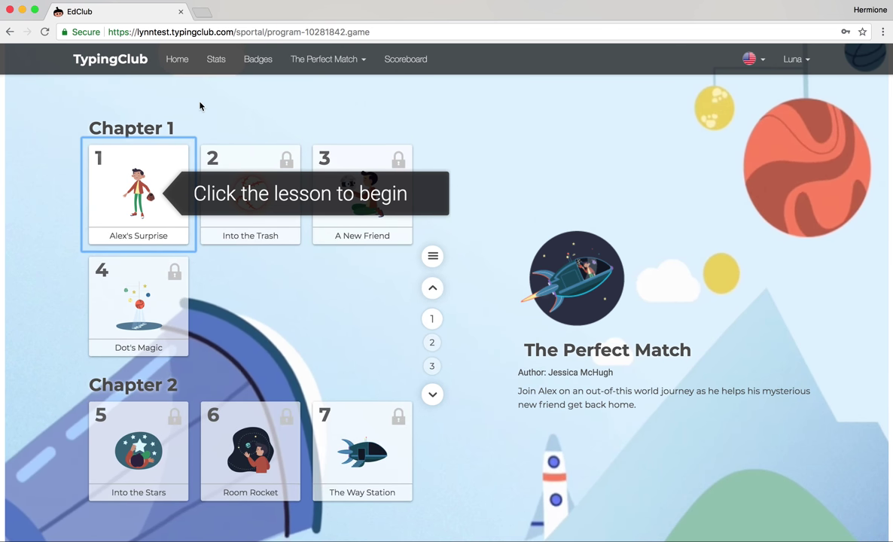
pyautogui.click(177, 60)
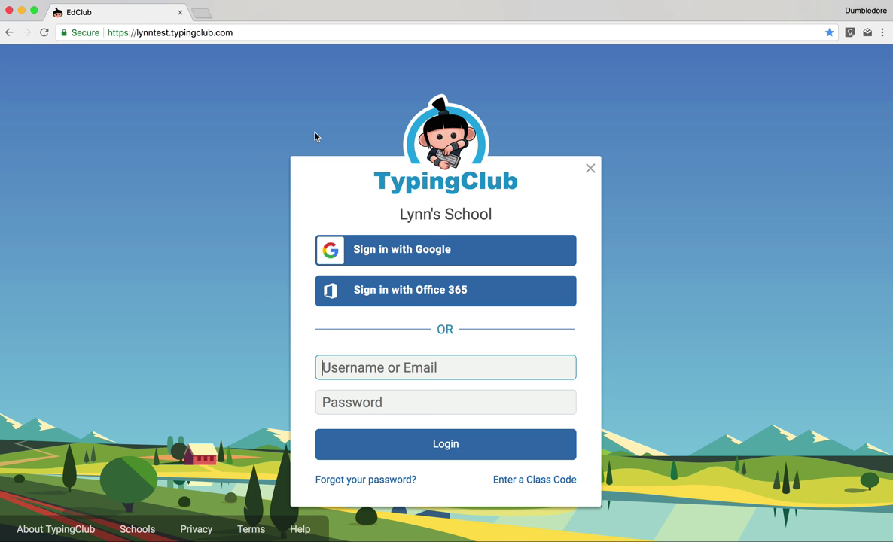
# - Sign in to the school portal with Google and review the Recent Account Activity chart and the Live Activity Feed
pyautogui.click(439, 250)
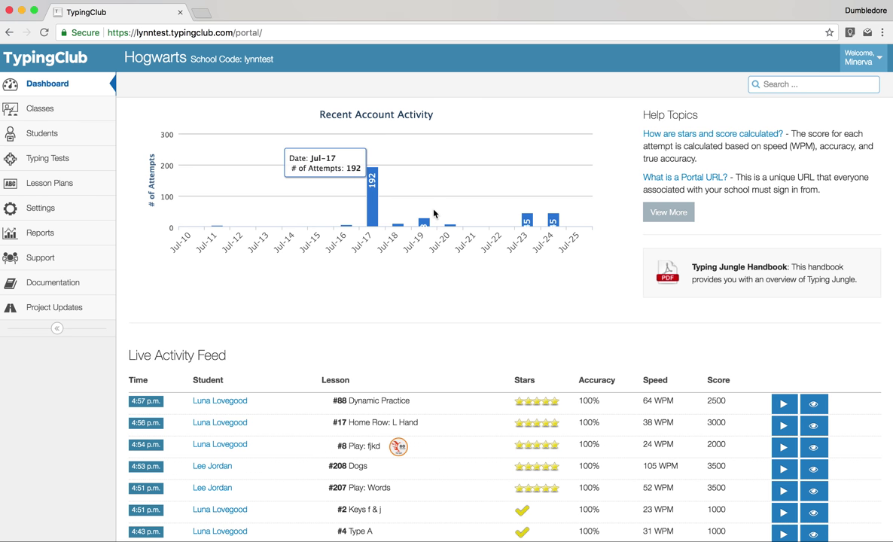
pyautogui.moveTo(426, 224)
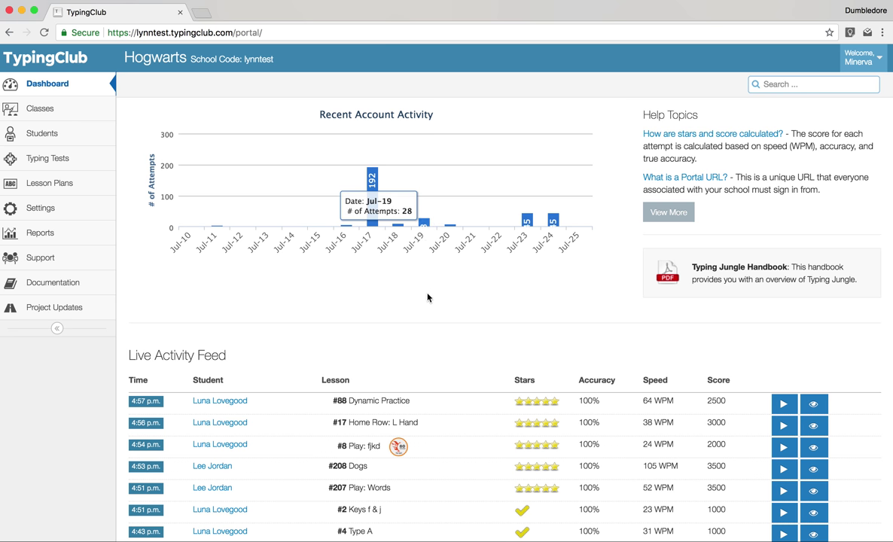
pyautogui.scroll(-3, 428, 295)
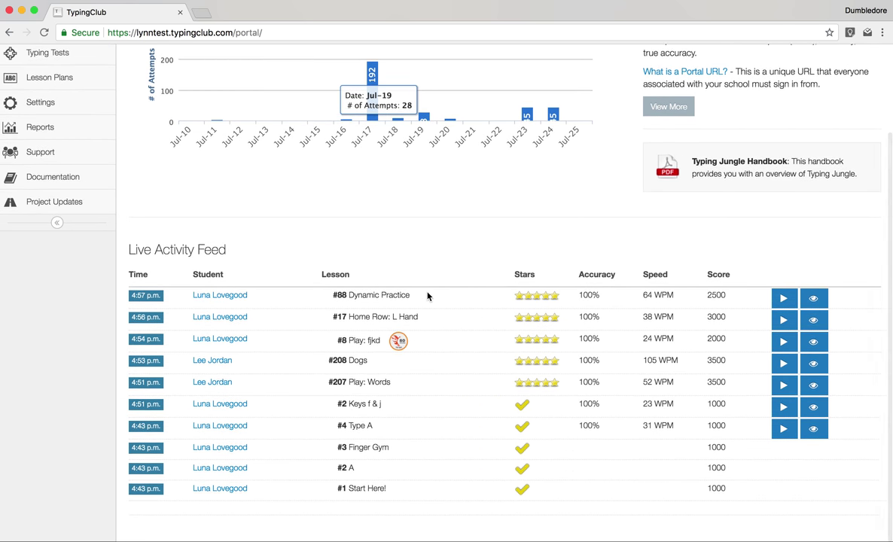
pyautogui.scroll(1, 427, 295)
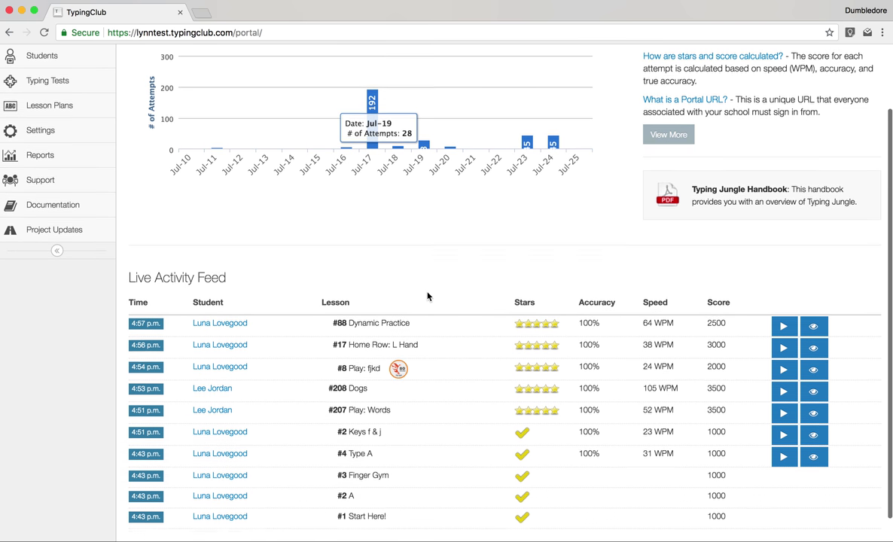
pyautogui.scroll(-1, 426, 295)
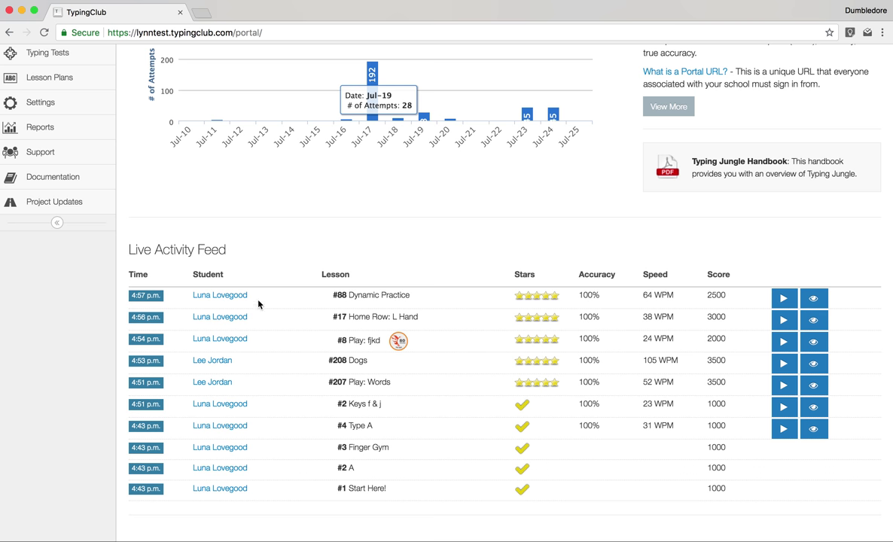
pyautogui.scroll(3, 326, 269)
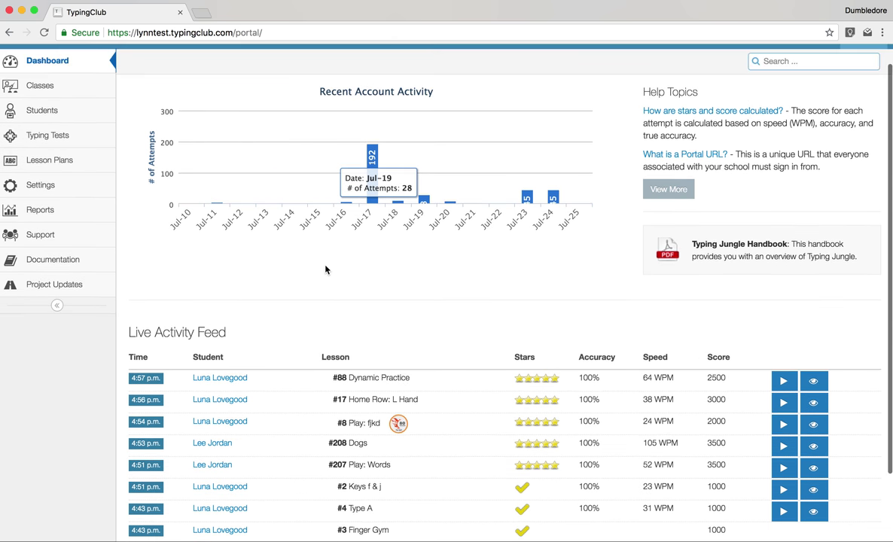
# - Play back the 4:57 p.m. Dynamic Practice attempt from the Live Activity Feed
pyautogui.click(783, 383)
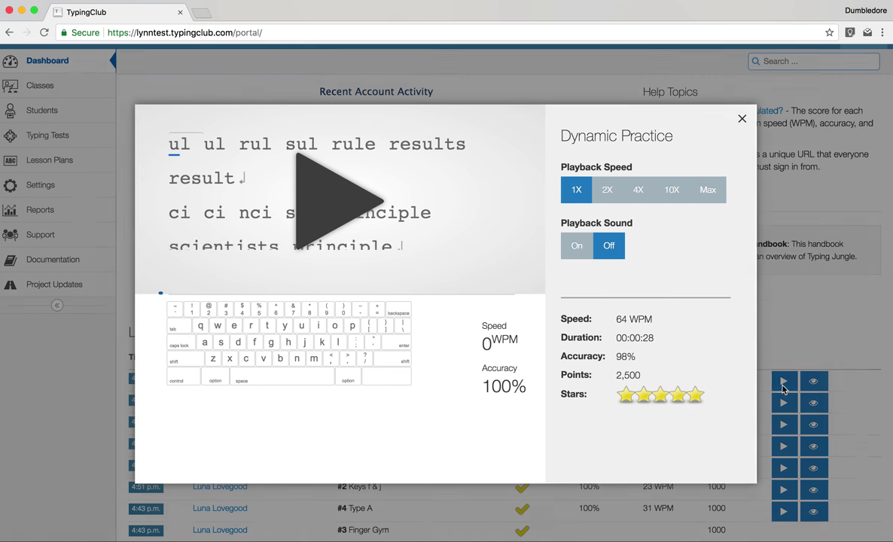
pyautogui.click(328, 196)
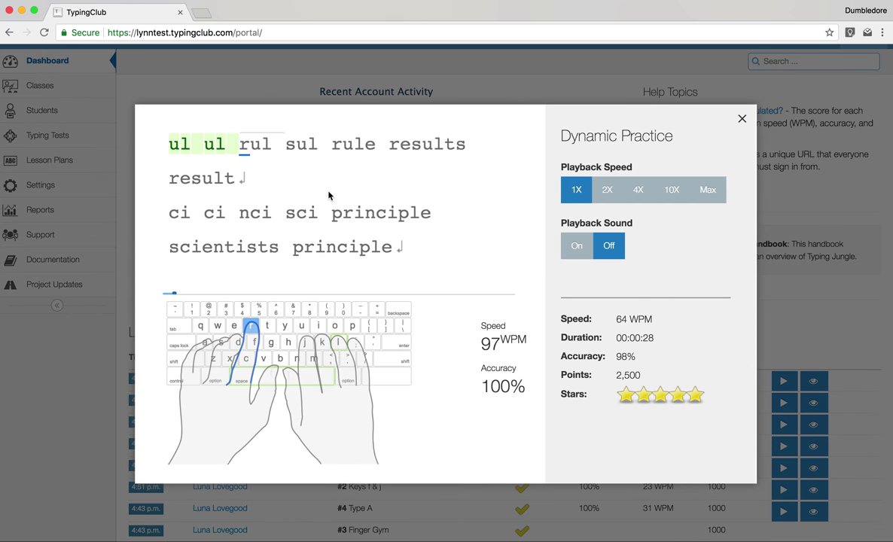
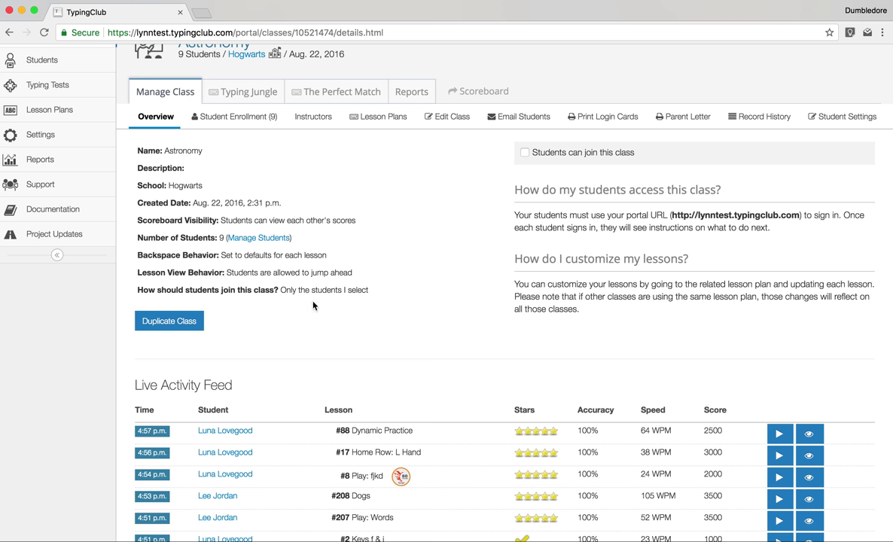
# - Enable "Students can join this class" for Astronomy, highlight the class code and joinable URL lines, and disable the option again
pyautogui.click(526, 155)
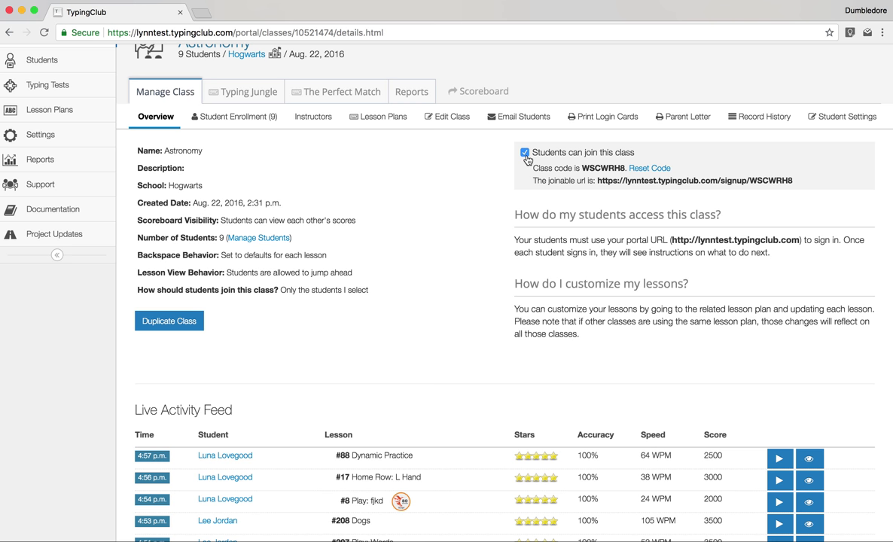
pyautogui.scroll(1, 527, 160)
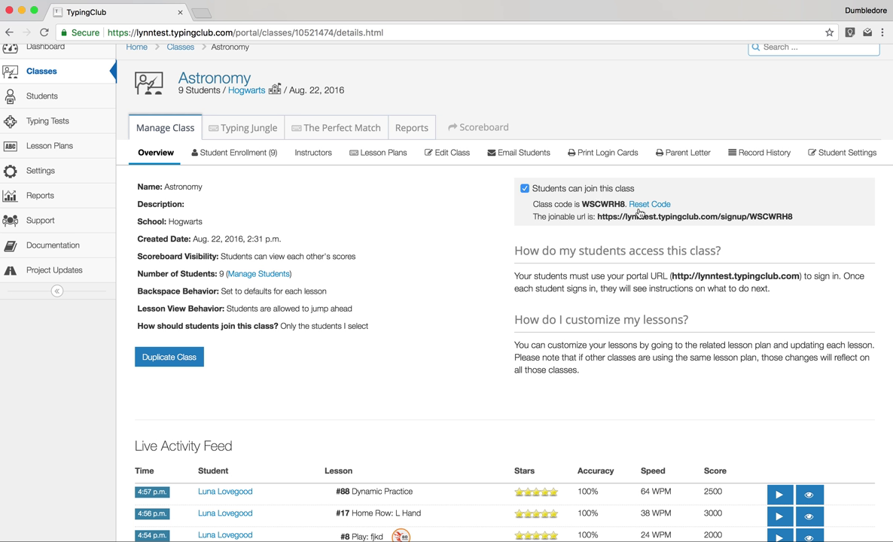
pyautogui.doubleClick(596, 204)
pyautogui.click(596, 204)
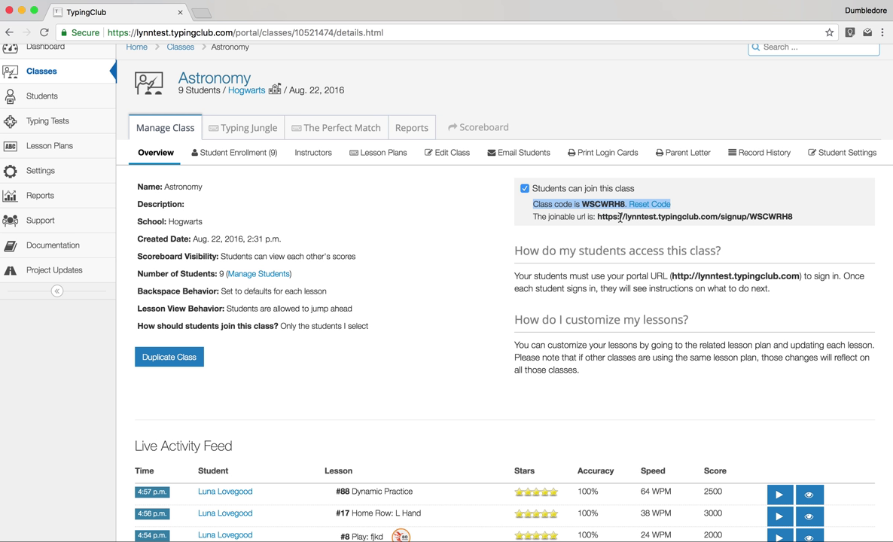
pyautogui.tripleClick(621, 217)
pyautogui.click(622, 219)
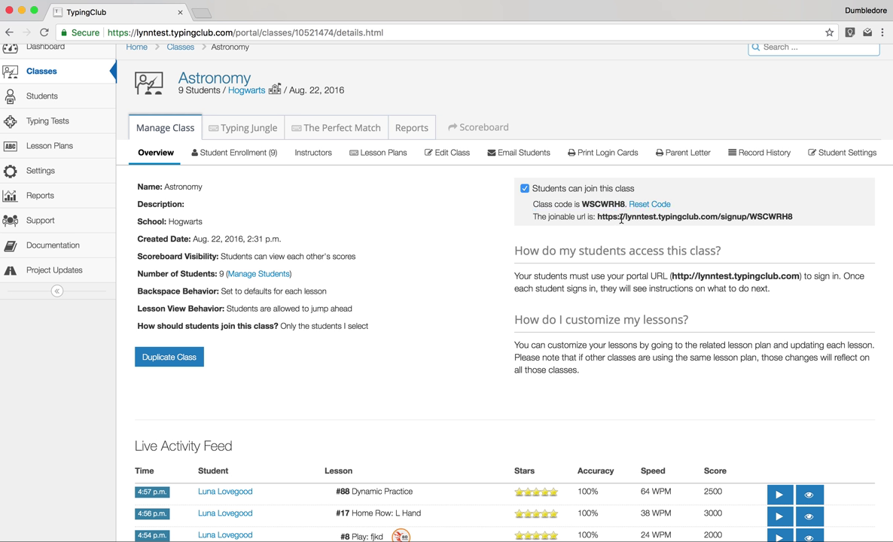
pyautogui.click(525, 190)
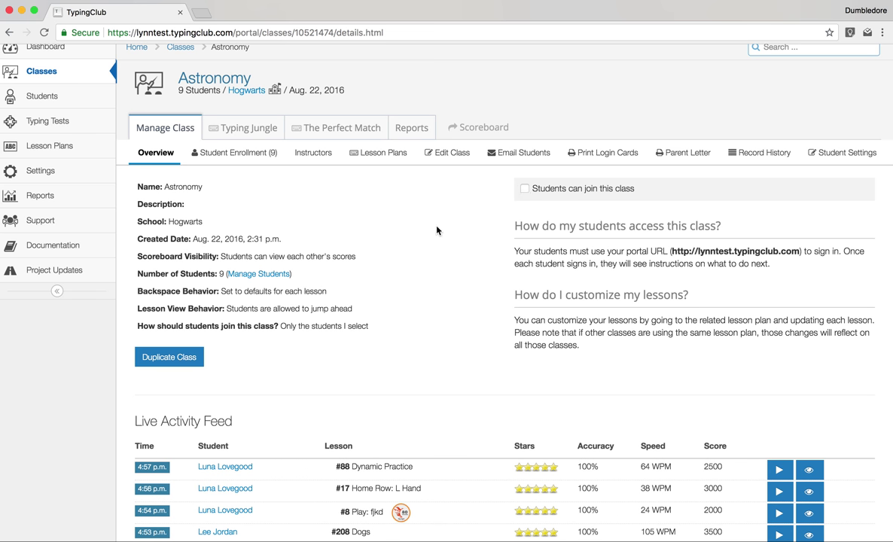
# - Examine the Astronomy class's Live Activity Feed, Active Practice Time comparison and monthly Typing Activity graph
pyautogui.scroll(-4, 437, 231)
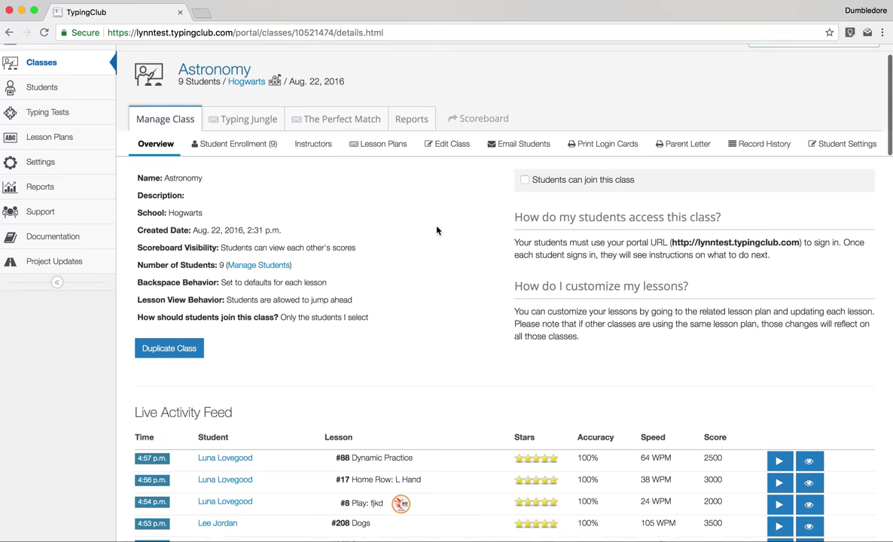
pyautogui.scroll(-4, 437, 230)
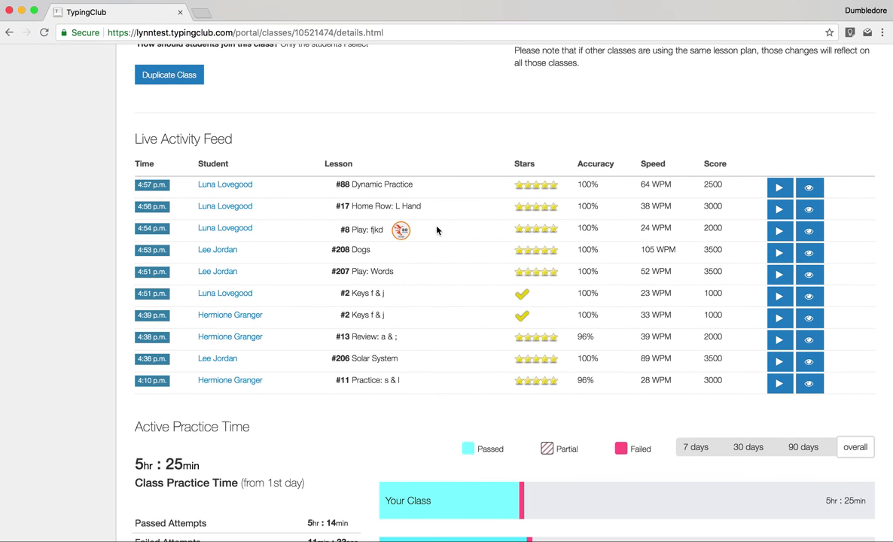
pyautogui.scroll(-7, 436, 230)
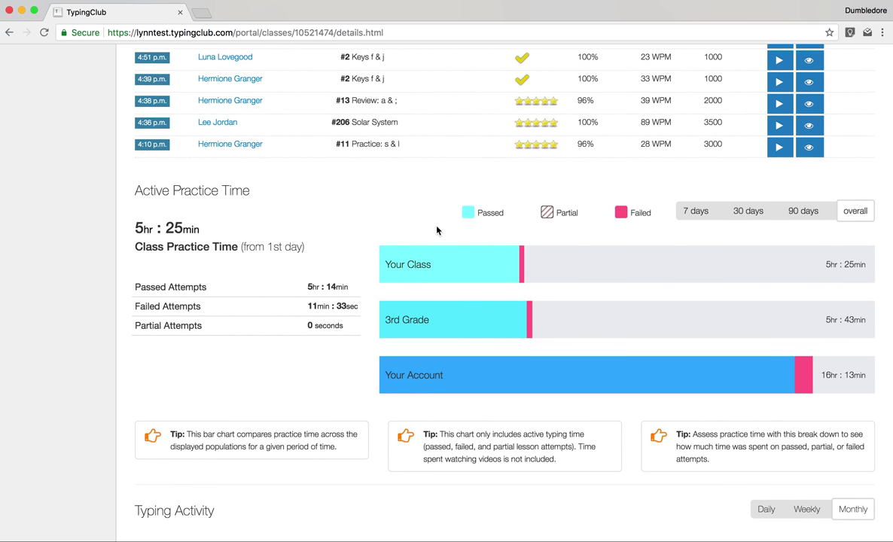
pyautogui.scroll(-1, 436, 230)
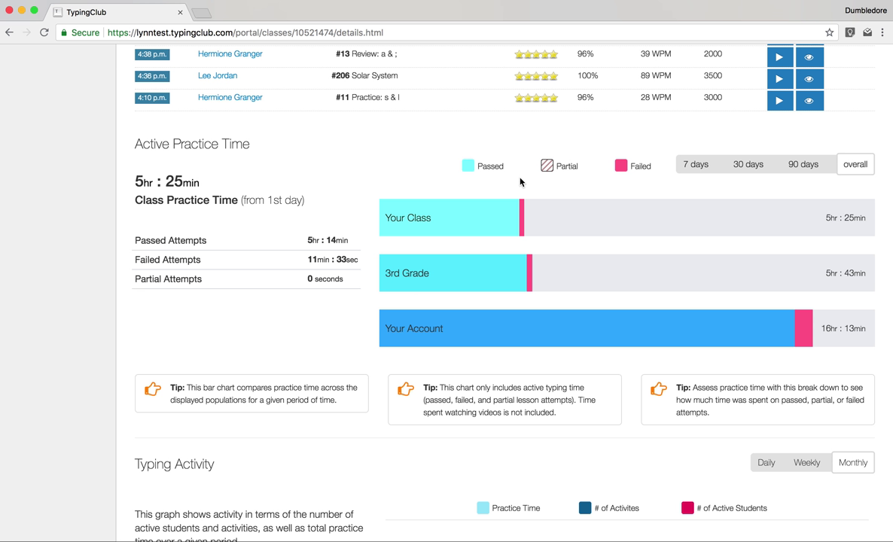
pyautogui.scroll(-5, 343, 320)
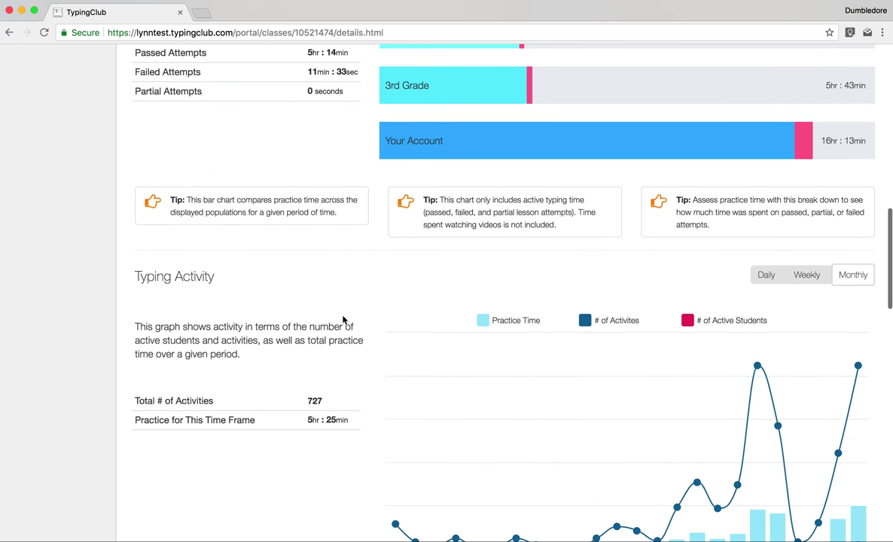
pyautogui.scroll(-1, 345, 339)
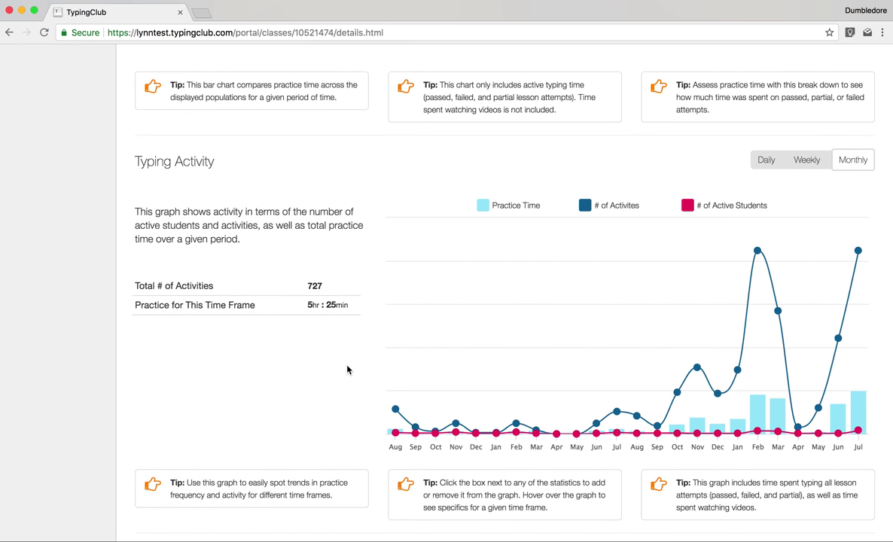
pyautogui.scroll(-1, 347, 370)
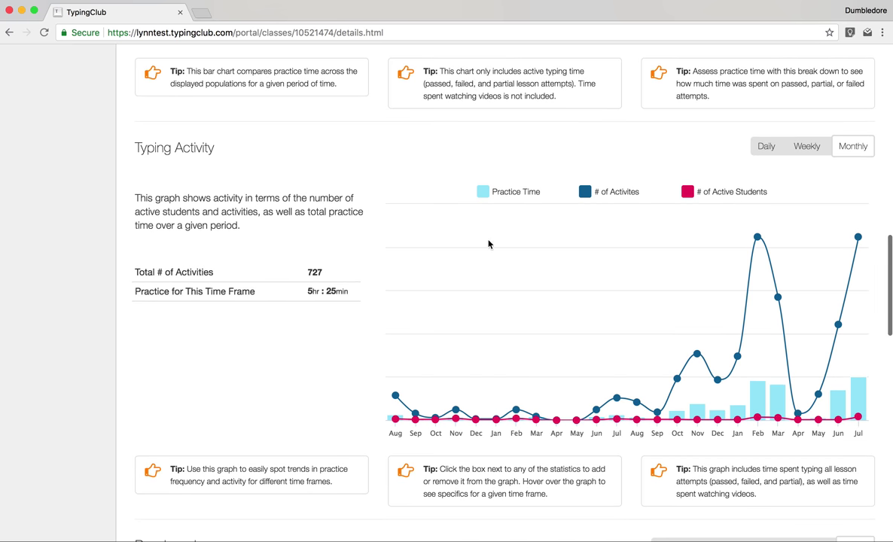
# - Hide and restore the Practice Time and number of activities series in the Typing Activity graph
pyautogui.click(482, 194)
pyautogui.click(482, 194)
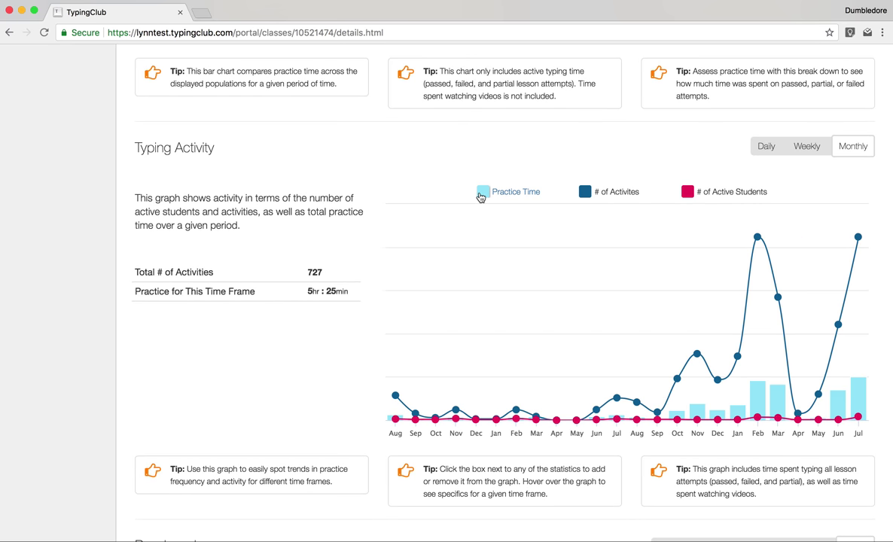
pyautogui.click(586, 193)
pyautogui.click(589, 194)
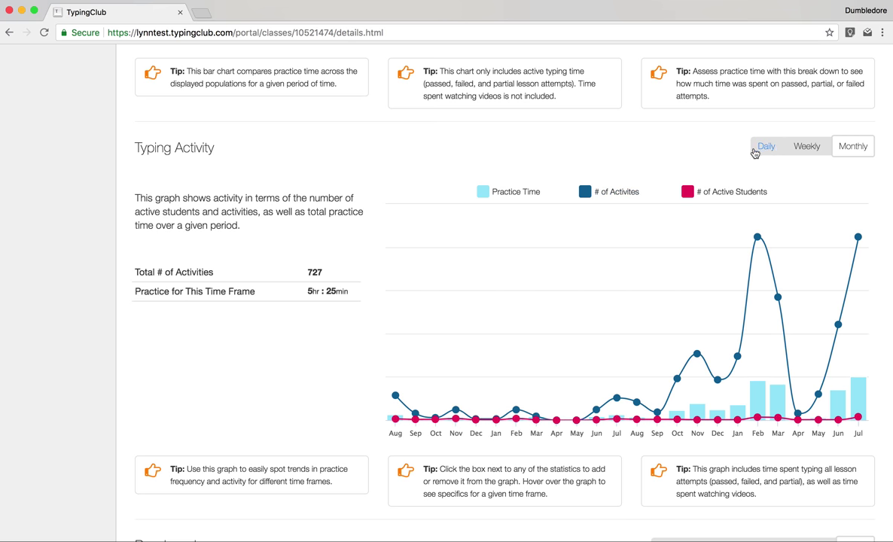
# - Examine the Astronomy class's Punchcard and its Practice Calendar, including a weekly total for June
pyautogui.scroll(-5, 721, 258)
pyautogui.scroll(-1, 721, 259)
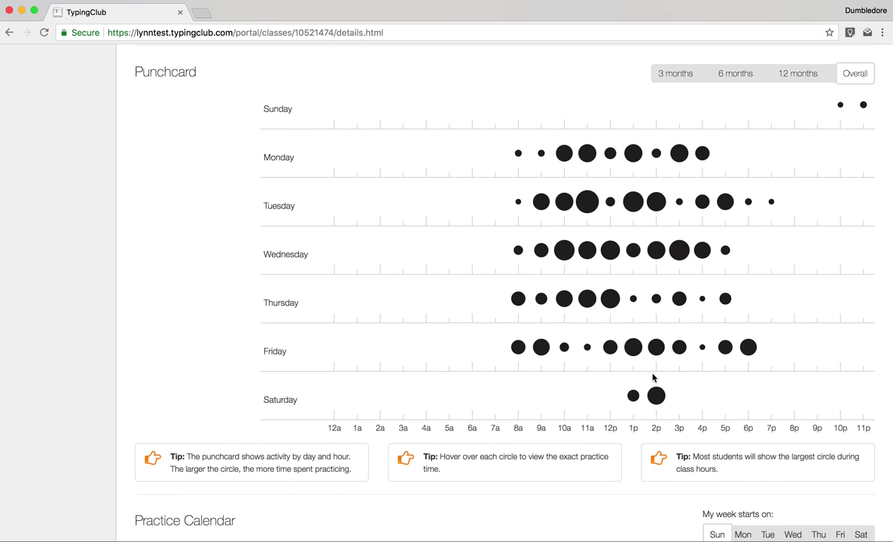
pyautogui.scroll(-5, 607, 328)
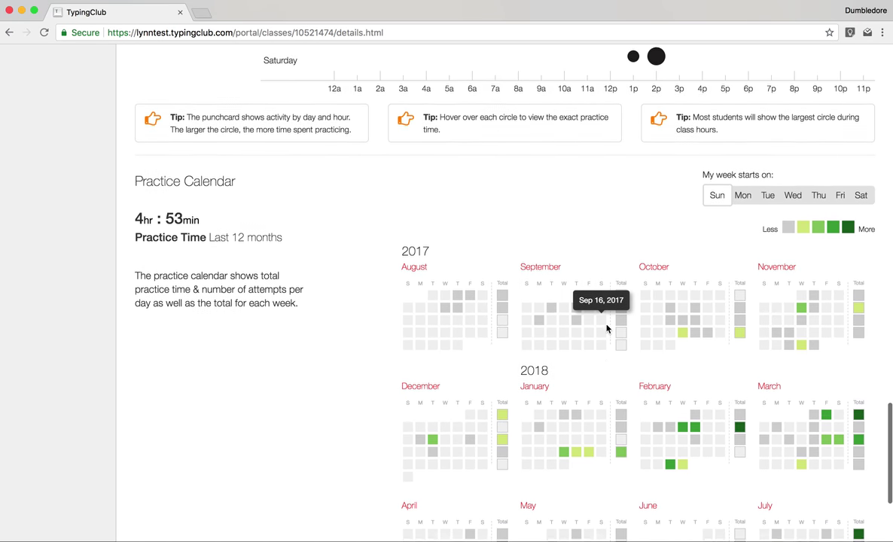
pyautogui.scroll(-2, 607, 328)
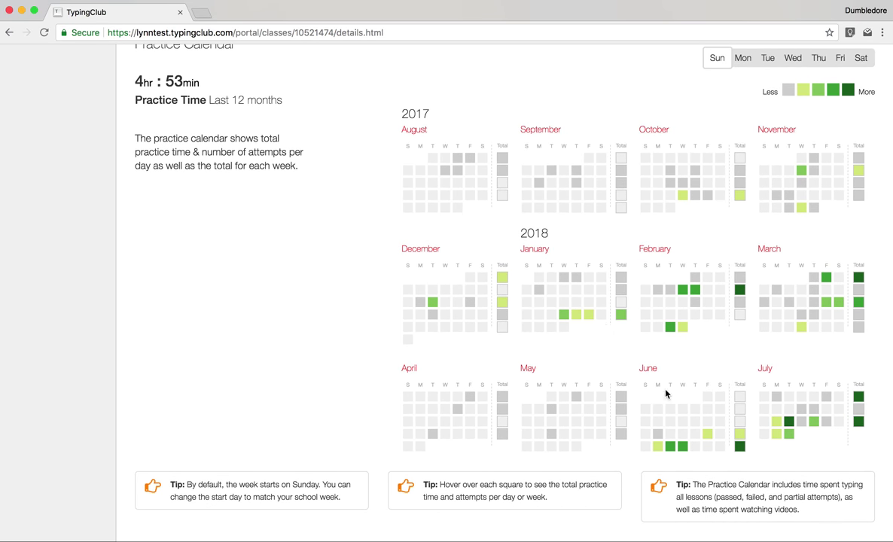
pyautogui.moveTo(742, 433)
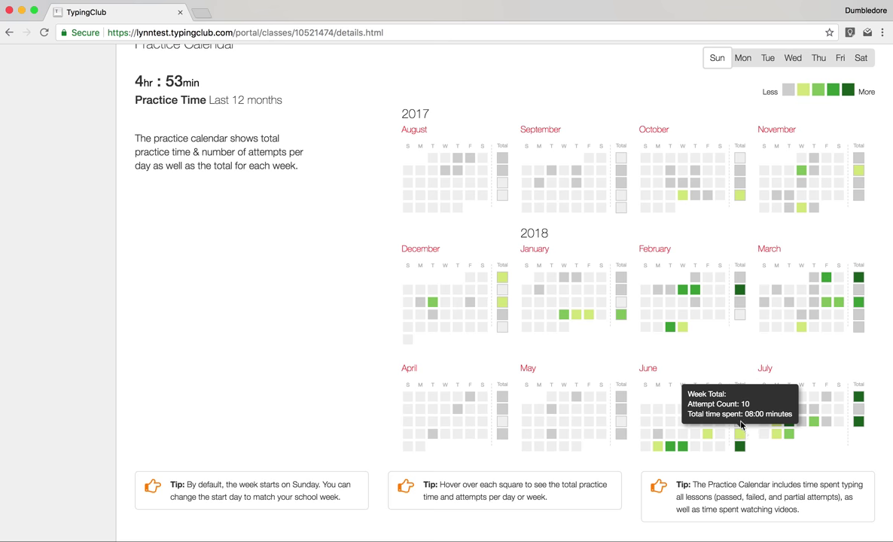
pyautogui.scroll(15, 726, 346)
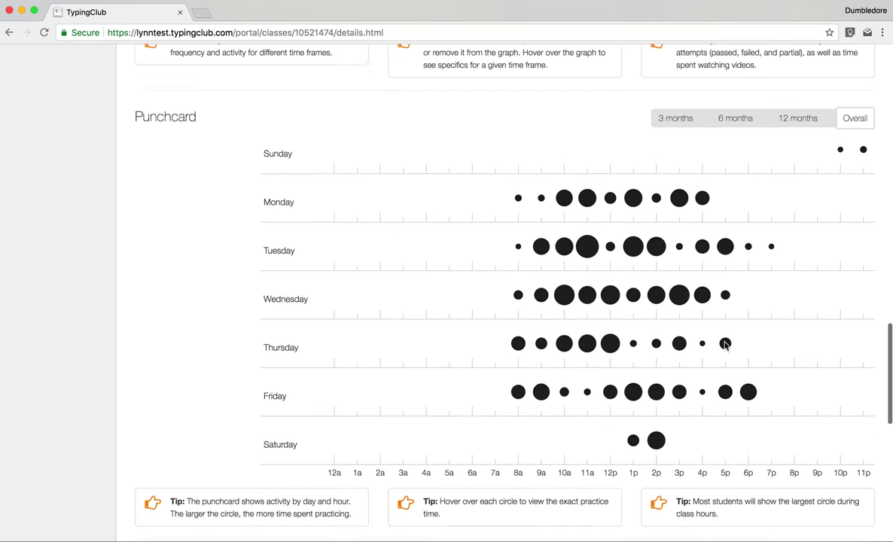
pyautogui.scroll(10, 725, 346)
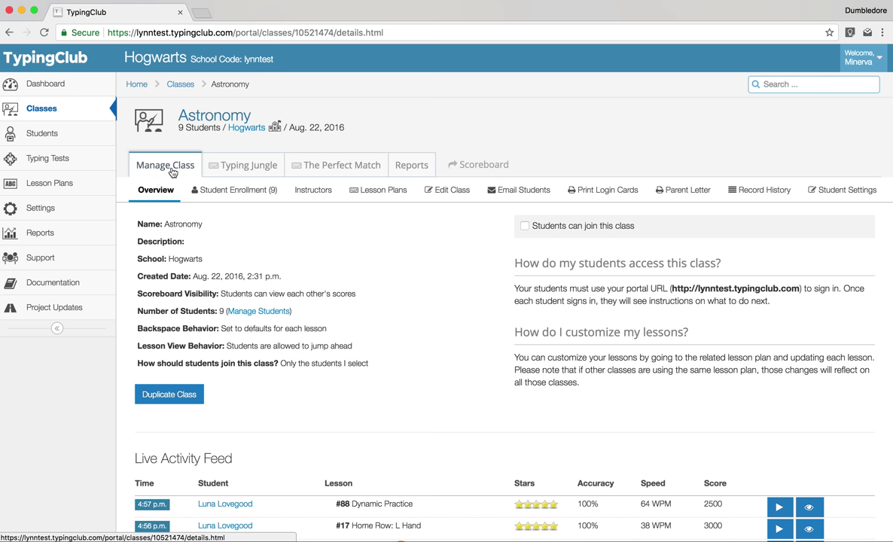
# - Review the Astronomy class's student enrollment, view the first listed student's profile, and return to the class
pyautogui.click(253, 191)
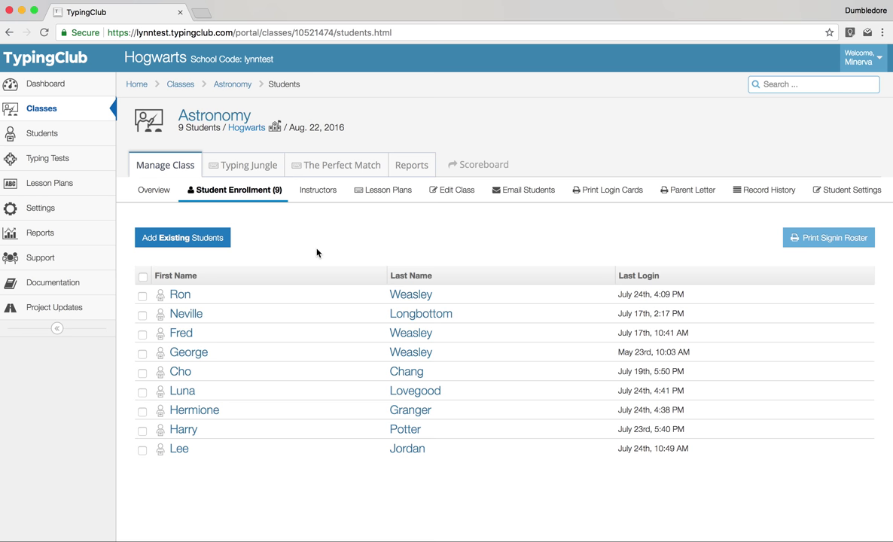
pyautogui.click(182, 297)
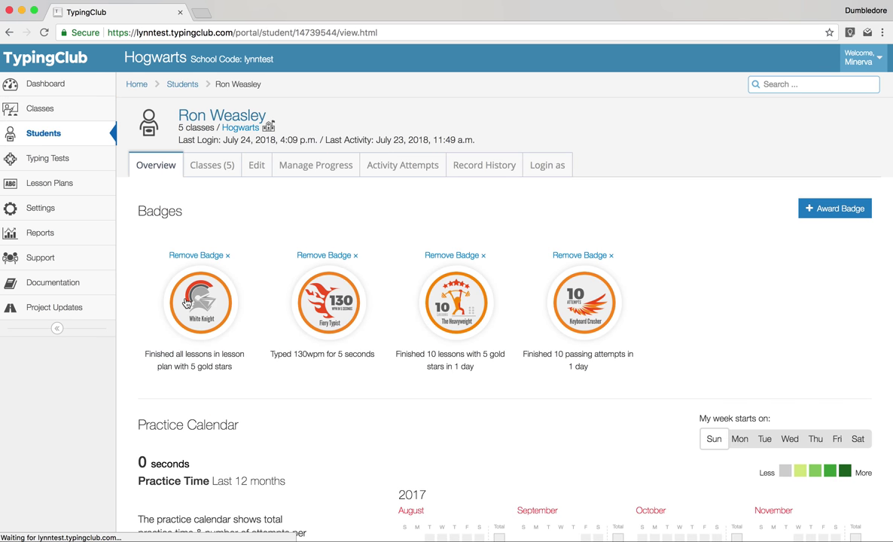
pyautogui.scroll(-5, 187, 303)
pyautogui.scroll(5, 186, 303)
pyautogui.hscroll(-5, 187, 303)
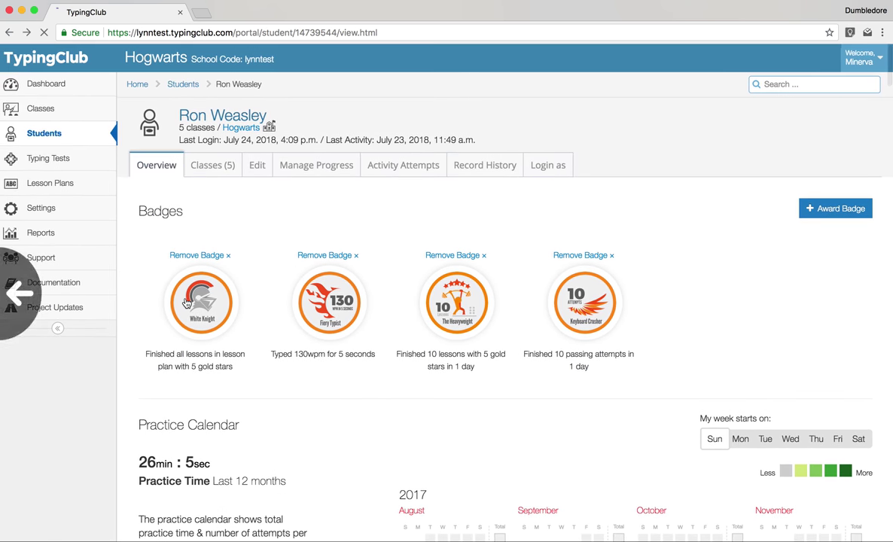
# - View the Astronomy class's instructors and its assigned lesson plans
pyautogui.click(326, 193)
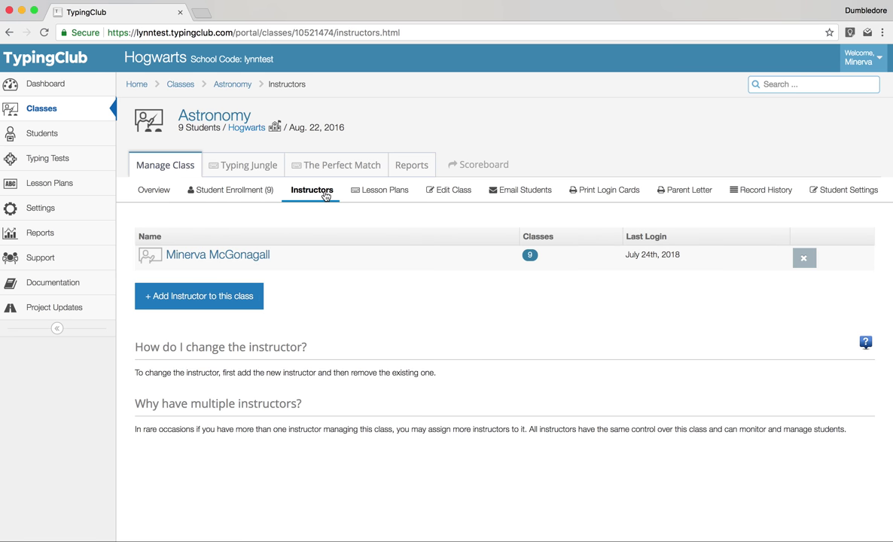
pyautogui.click(395, 199)
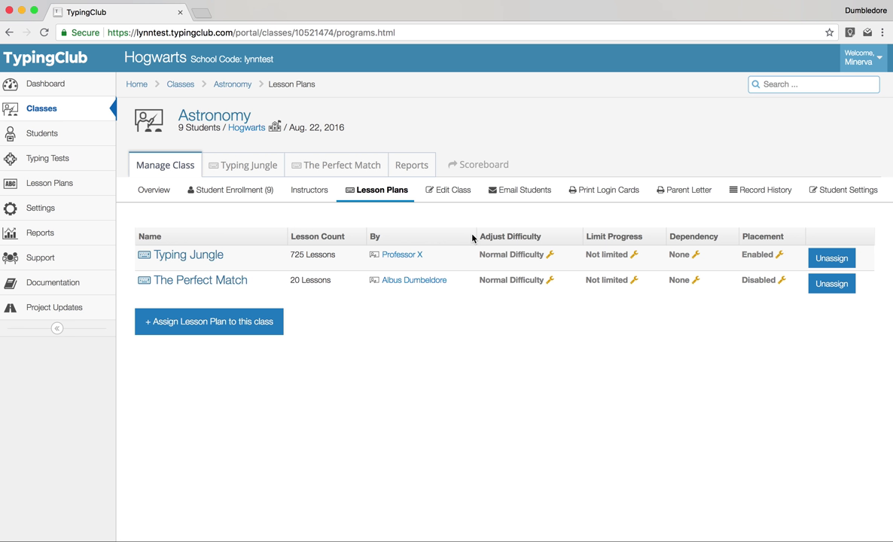
# - Adjust the Typing Jungle lesson plan's difficulty by -1 WPM and set its minimum required accuracy to 70%
pyautogui.click(521, 258)
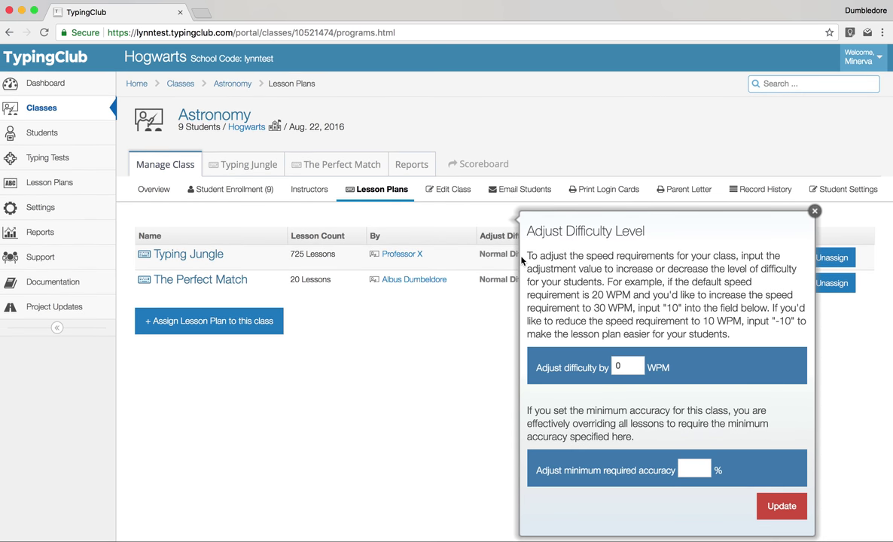
pyautogui.click(629, 366)
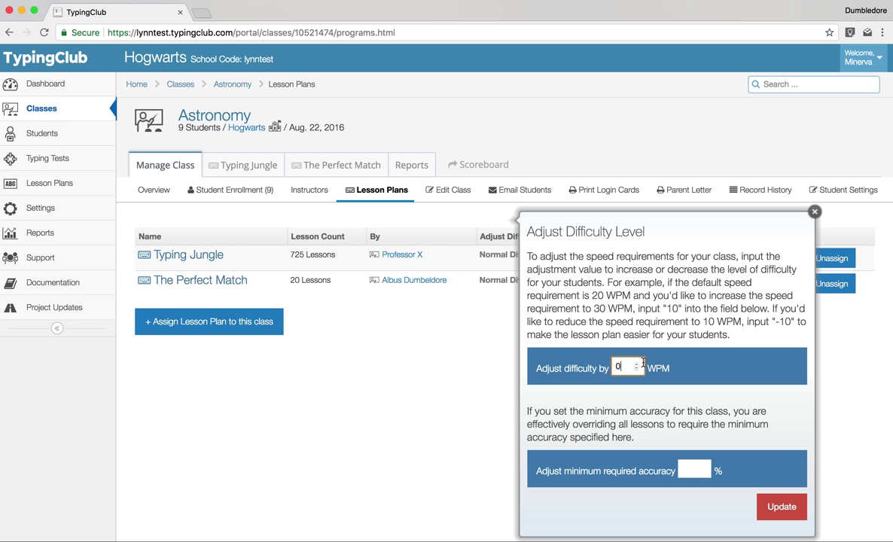
pyautogui.press('BackSpace')
pyautogui.write('-1')
pyautogui.click(692, 469)
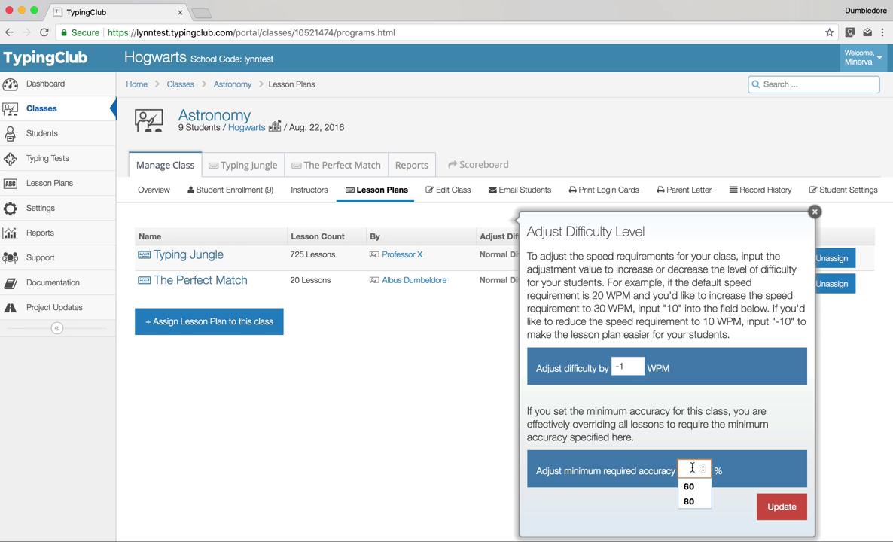
pyautogui.write('70')
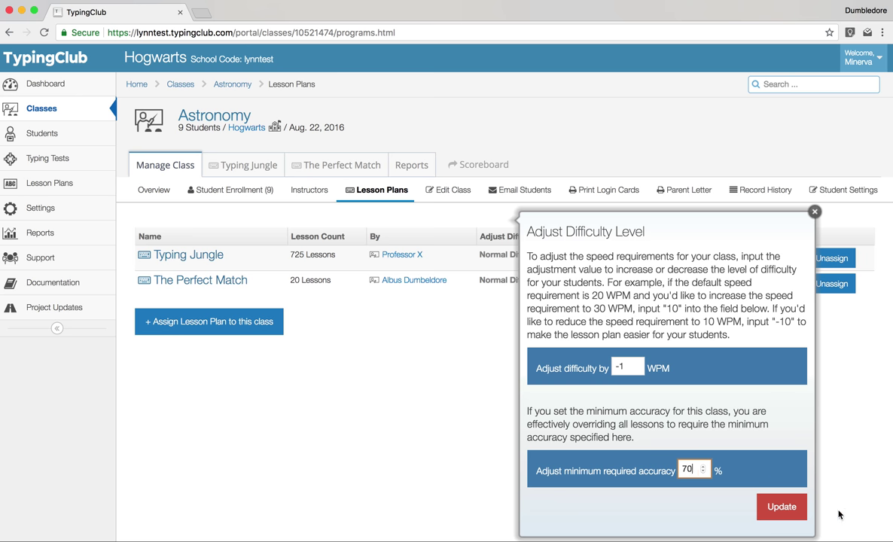
pyautogui.click(781, 510)
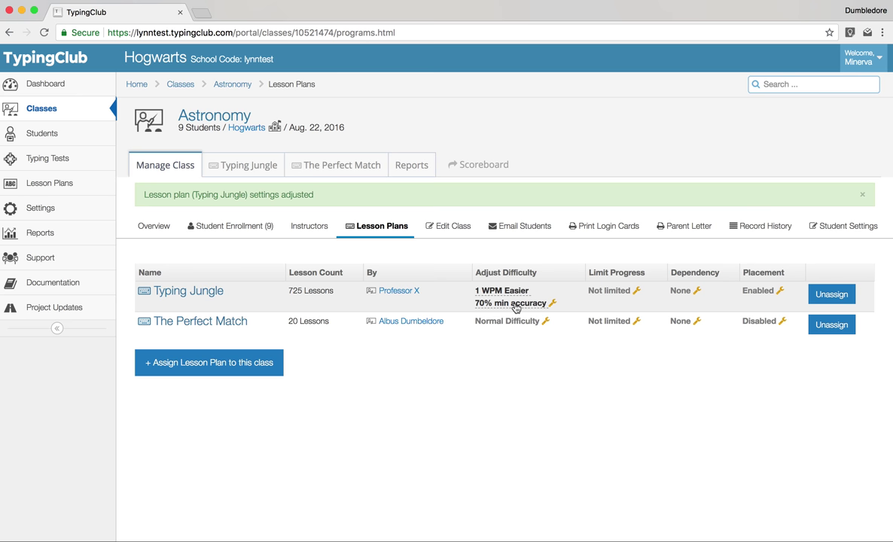
# - Adjust the Typing Jungle lesson plan's difficulty by 2 WPM and set its minimum required accuracy to 90%
pyautogui.click(515, 305)
pyautogui.click(603, 367)
pyautogui.write('-')
pyautogui.press('BackSpace')
pyautogui.press('BackSpace')
pyautogui.write('2')
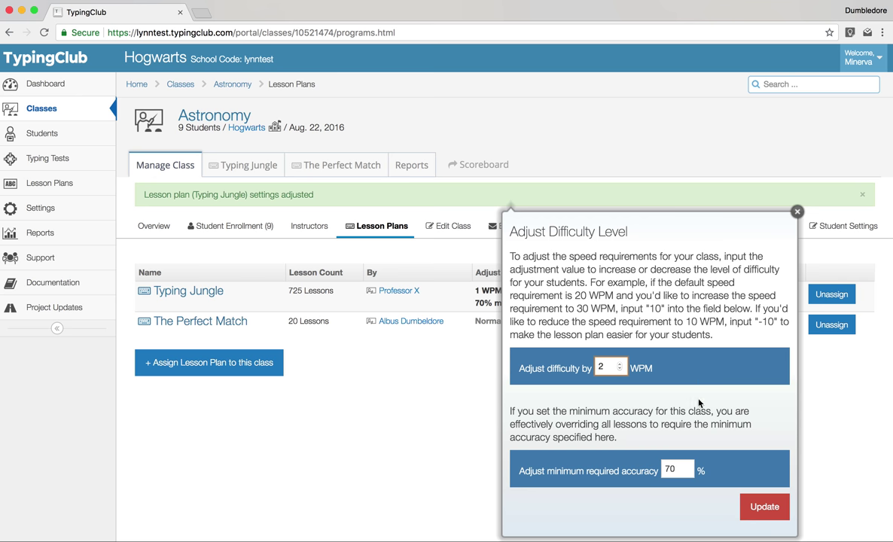
pyautogui.click(670, 471)
pyautogui.doubleClick(670, 471)
pyautogui.write('90')
pyautogui.click(761, 507)
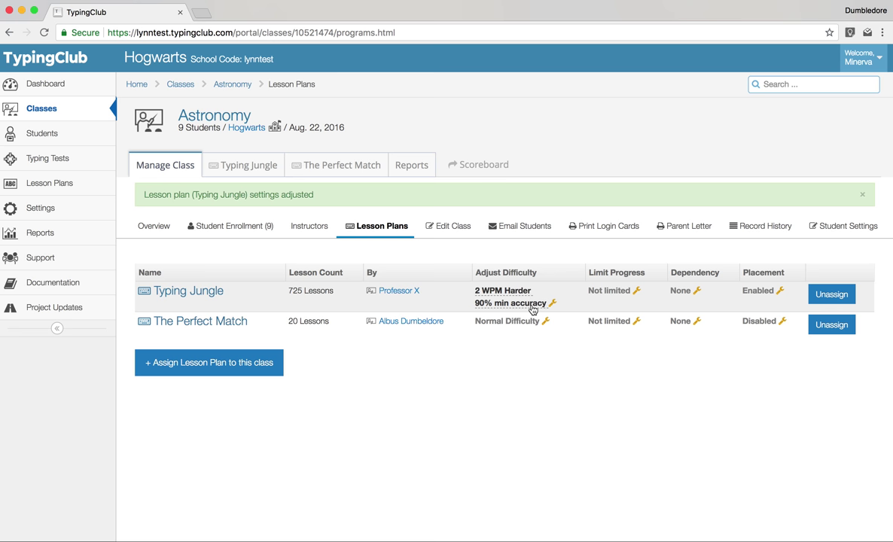
# - Open the Limit Lesson Progress settings for the Typing Jungle lesson plan
pyautogui.click(608, 292)
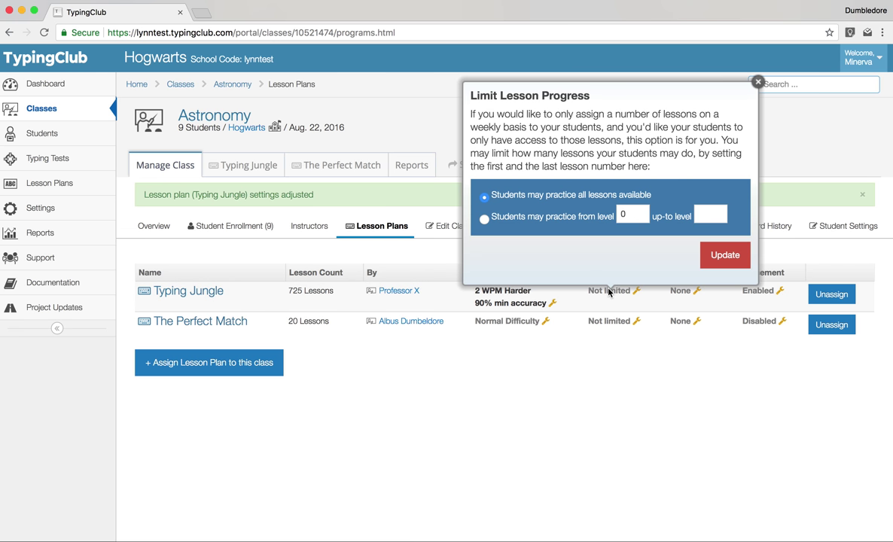
# - Limit the Typing Jungle lesson plan so students may practice only from level 1 up to level 23
pyautogui.click(484, 218)
pyautogui.press('BackSpace')
pyautogui.write('1')
pyautogui.press('Tab')
pyautogui.write('23')
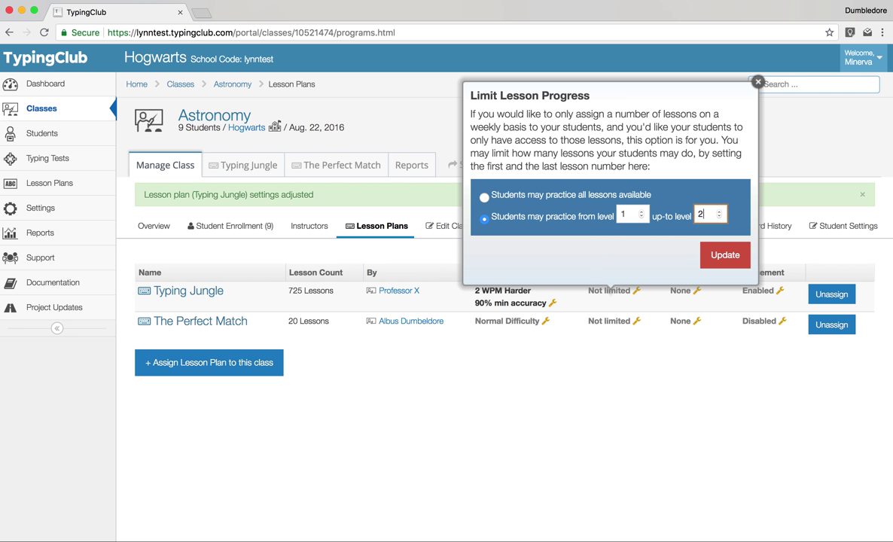
pyautogui.click(721, 258)
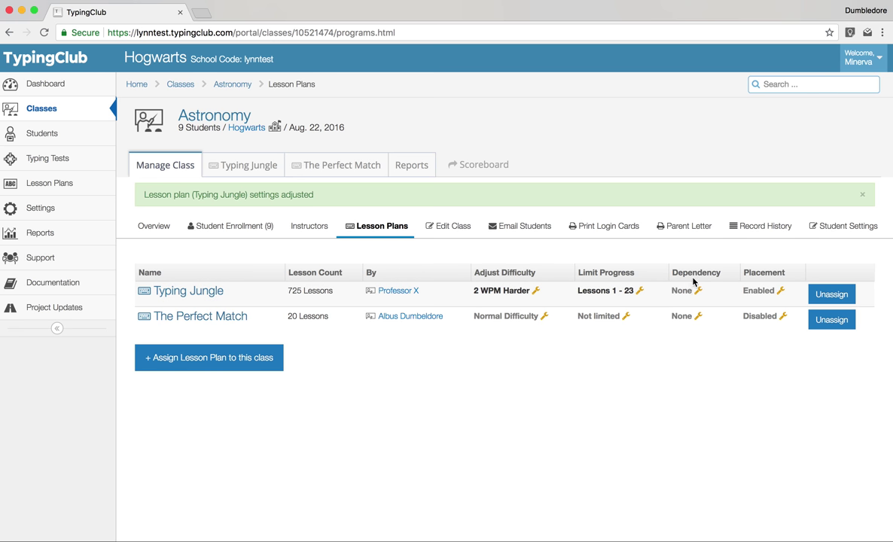
# - Make The Perfect Match lesson plan dependent on completing Typing Jungle
pyautogui.click(687, 324)
pyautogui.click(603, 241)
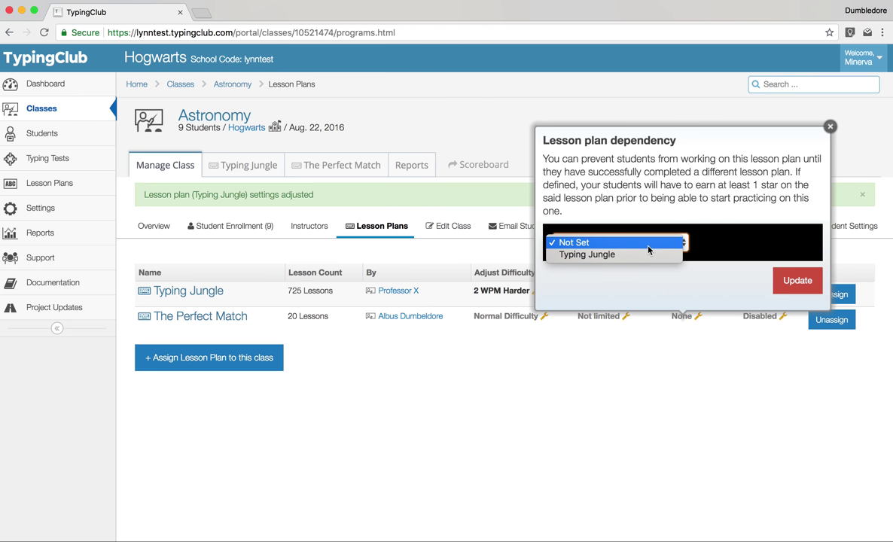
pyautogui.click(647, 254)
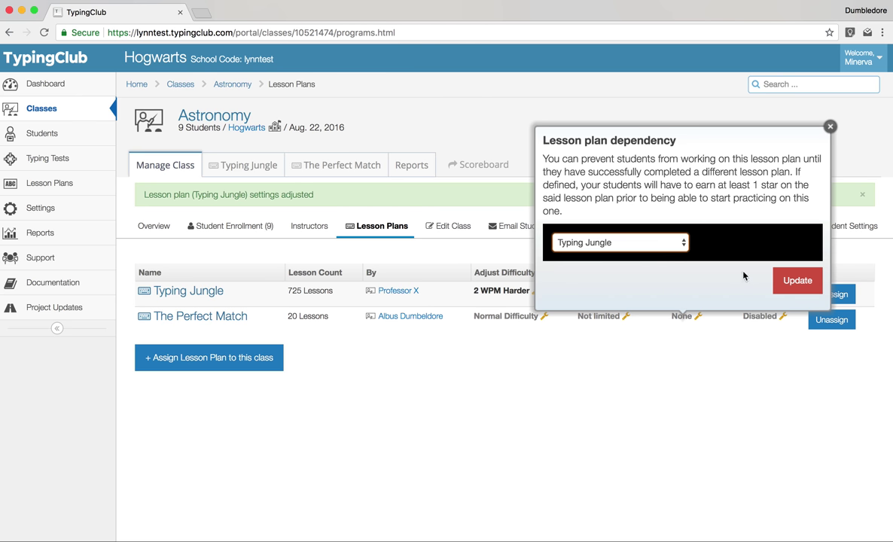
pyautogui.click(794, 290)
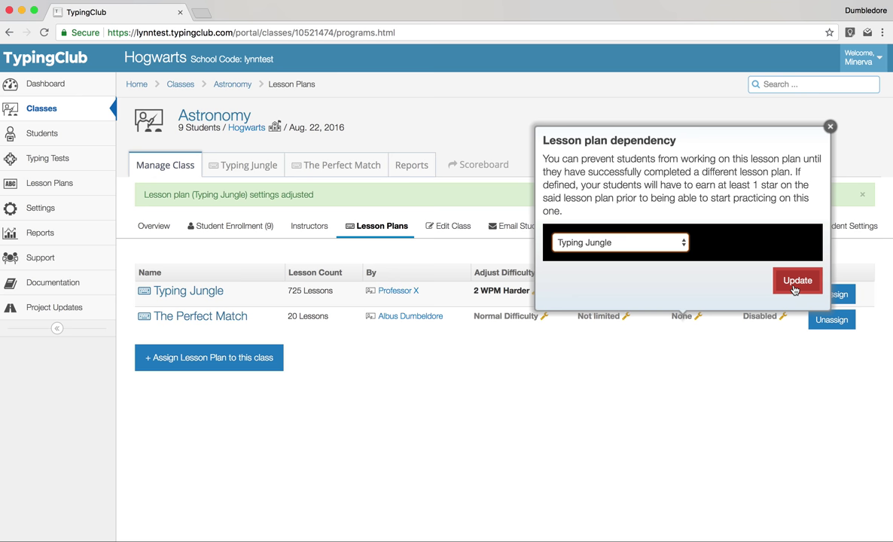
pyautogui.click(794, 290)
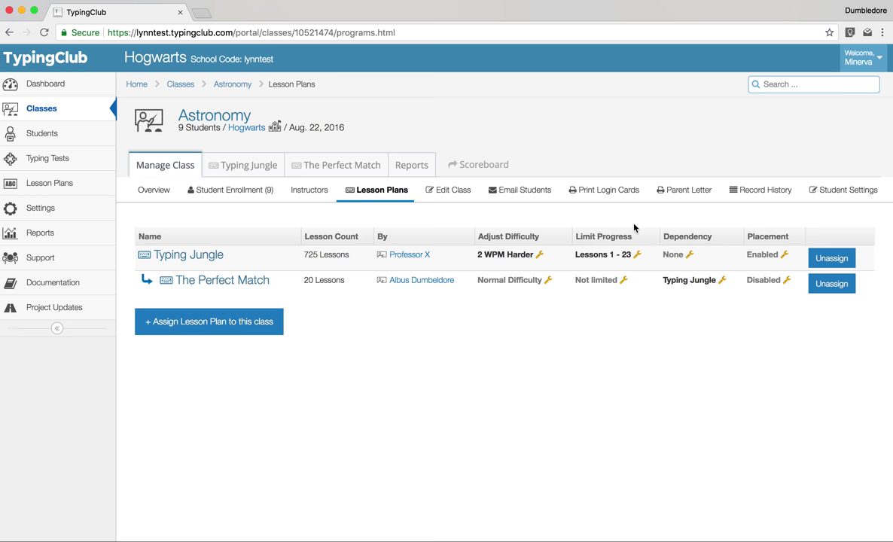
# - View the placement test options for the Typing Jungle lesson plan and leave them unchanged
pyautogui.click(762, 257)
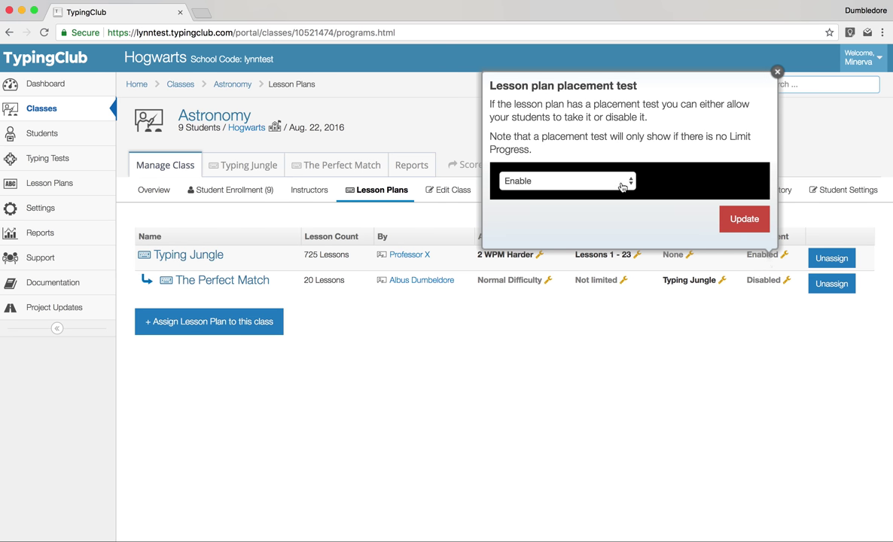
pyautogui.click(622, 185)
pyautogui.click(617, 183)
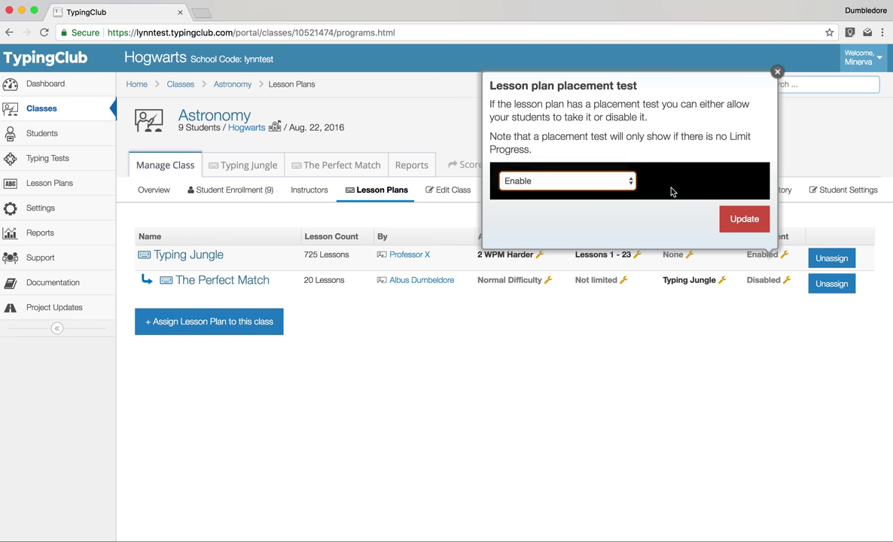
pyautogui.click(778, 72)
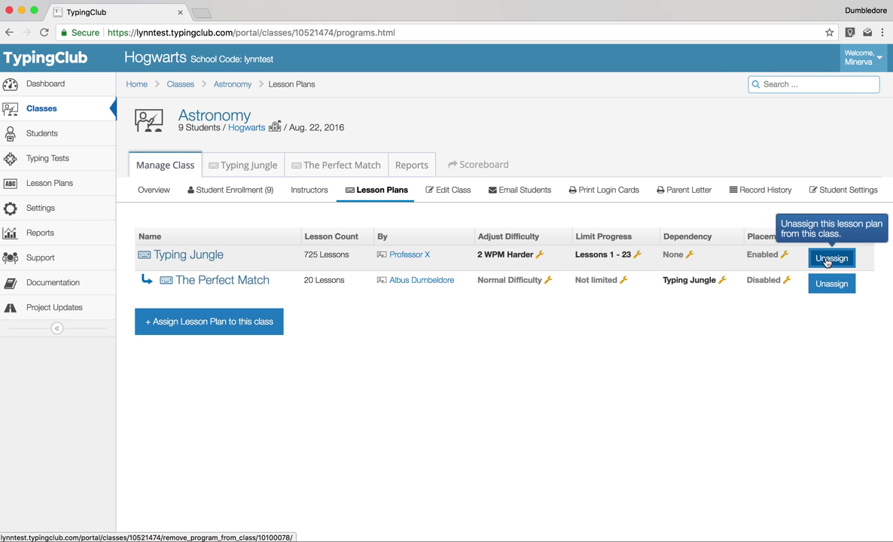
# - Assign the 3rd Grade Vocab lesson plan to the Astronomy class
pyautogui.click(234, 329)
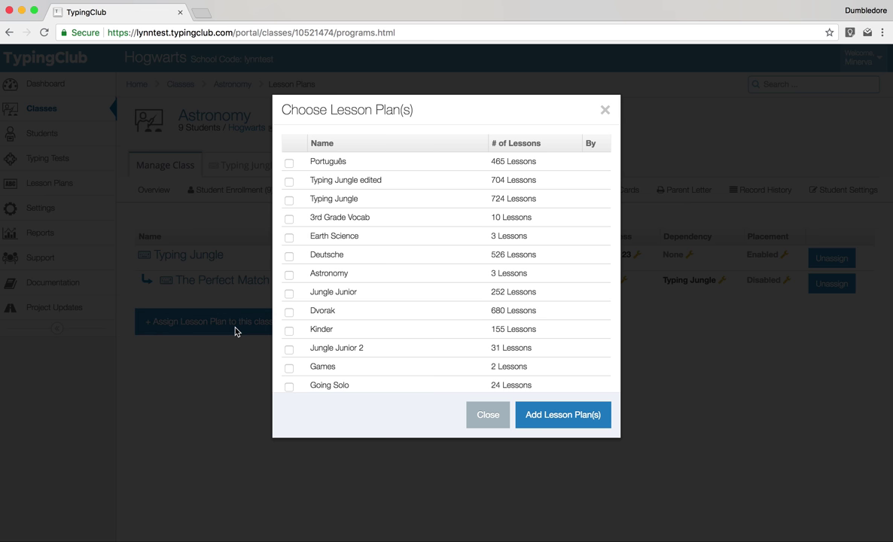
pyautogui.click(290, 218)
pyautogui.click(564, 420)
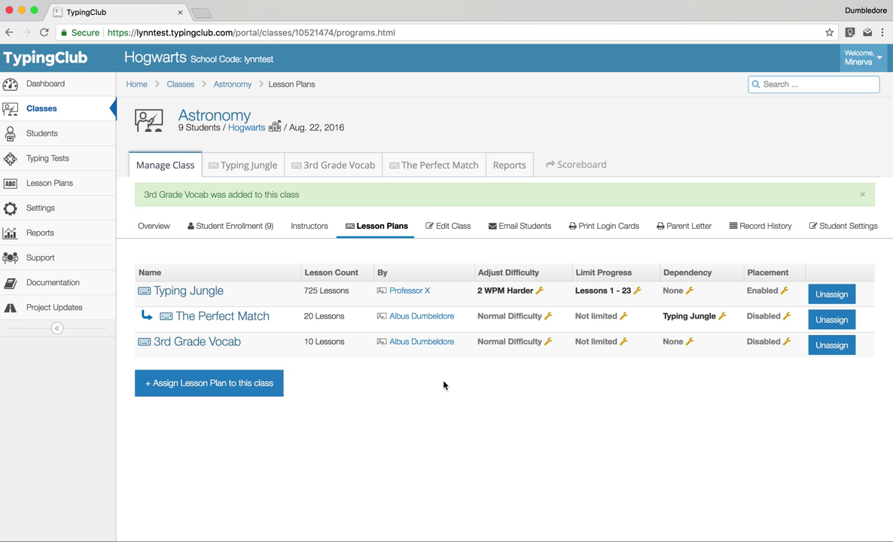
# - Review the Astronomy class's editable settings, from class name and ID through scoreboard visibility to class status
pyautogui.click(439, 228)
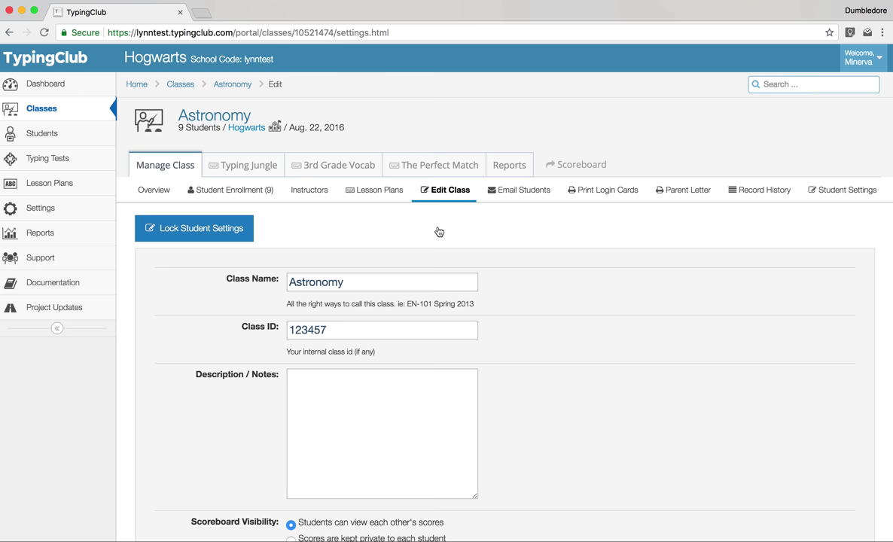
pyautogui.scroll(-2, 439, 232)
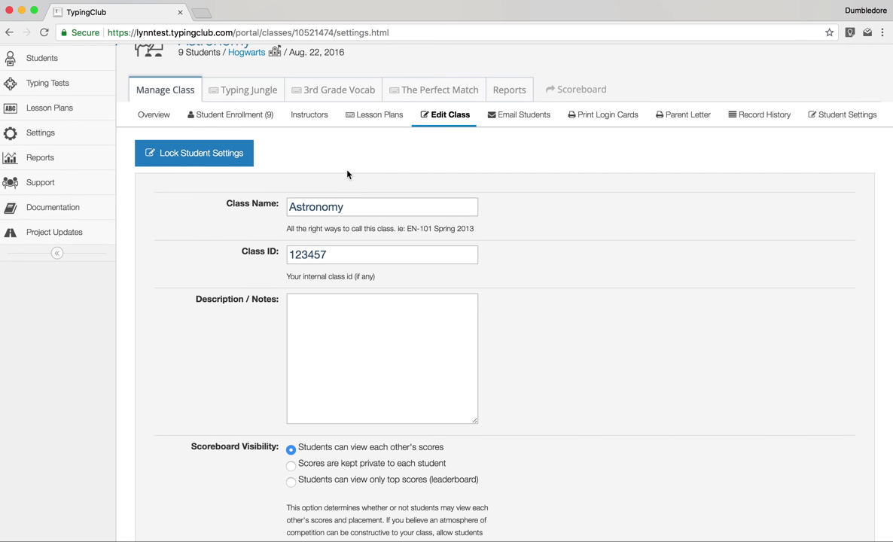
pyautogui.scroll(-3, 348, 174)
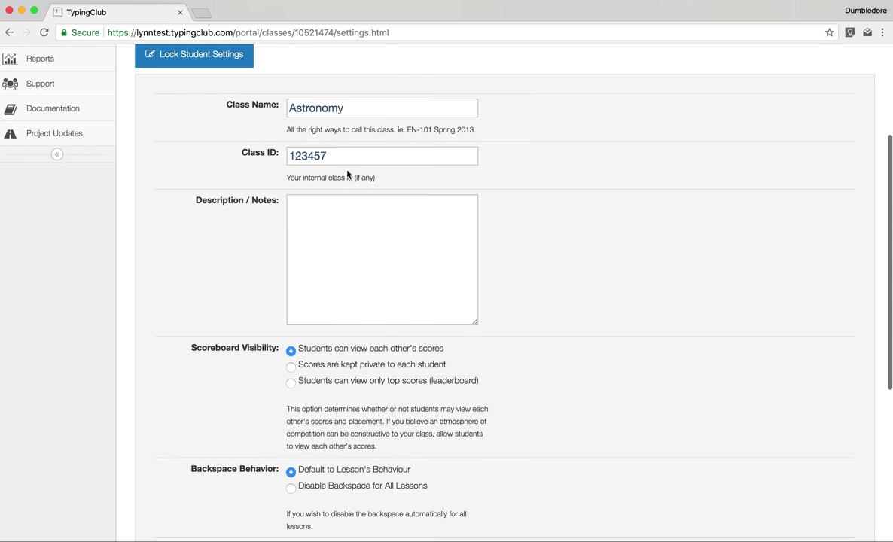
pyautogui.scroll(-2, 347, 174)
pyautogui.scroll(-2, 348, 172)
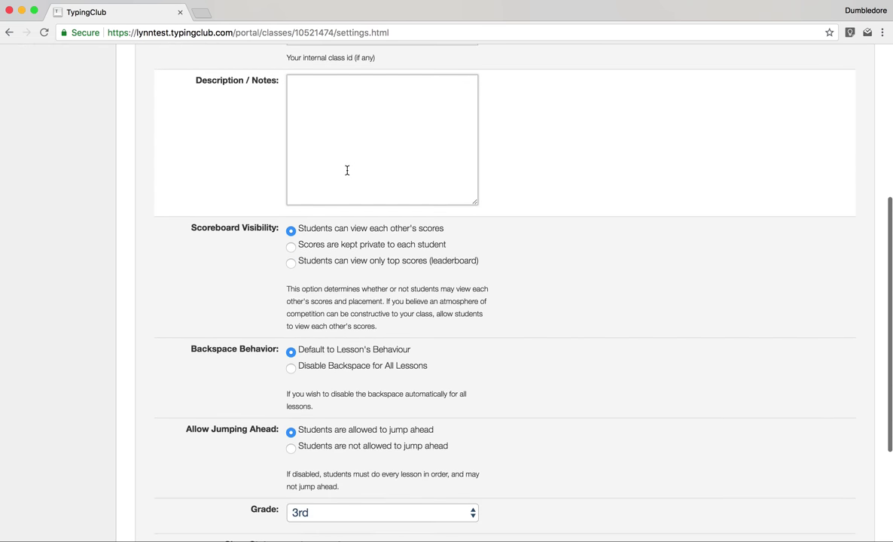
pyautogui.scroll(-1, 347, 171)
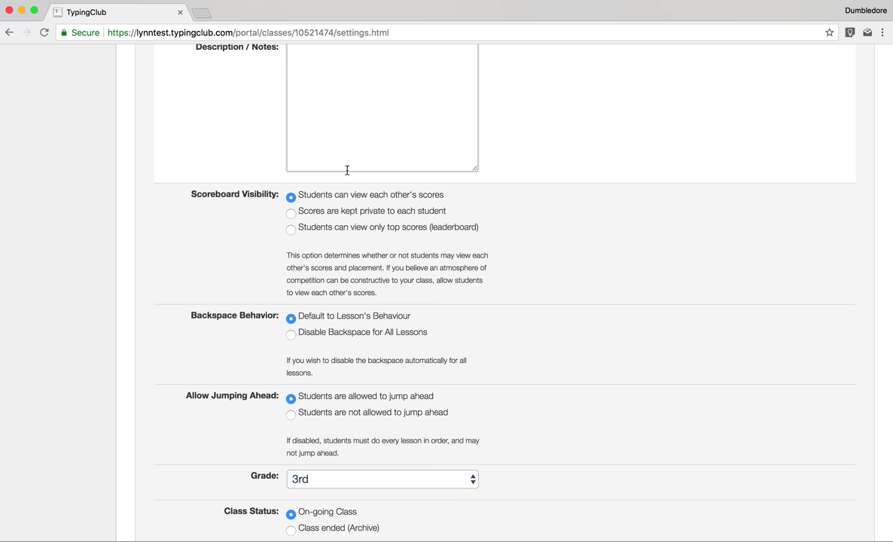
pyautogui.scroll(-3, 347, 170)
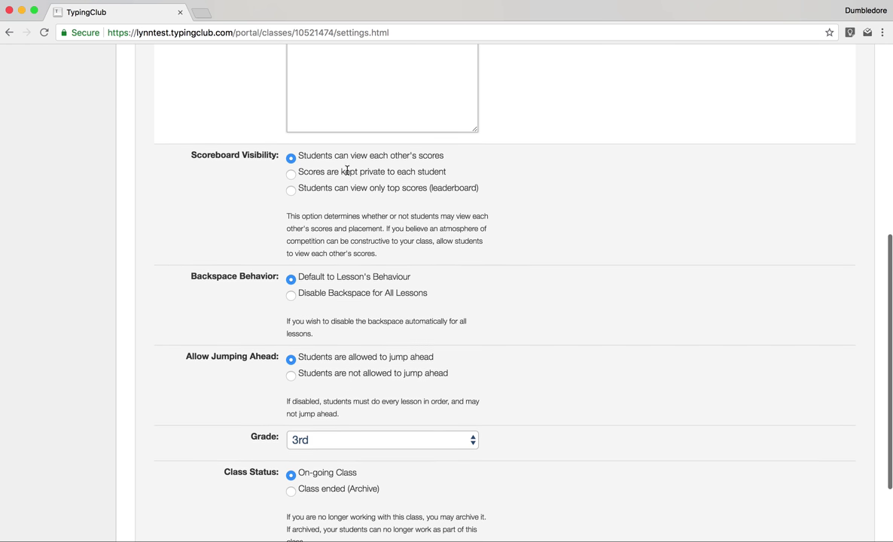
pyautogui.scroll(-1, 347, 174)
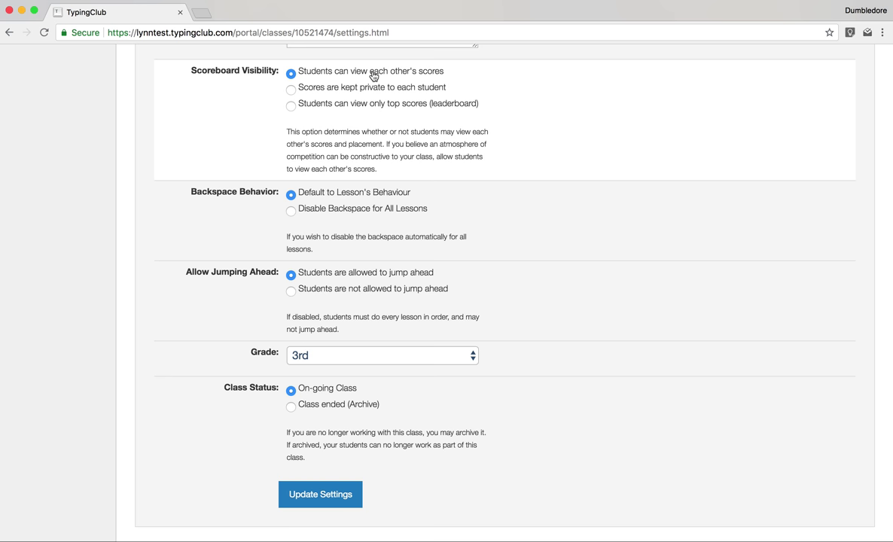
# - Try the leaderboard and private scoreboard visibility options, then reselect letting students view each other's scores
pyautogui.click(389, 103)
pyautogui.click(379, 91)
pyautogui.click(380, 76)
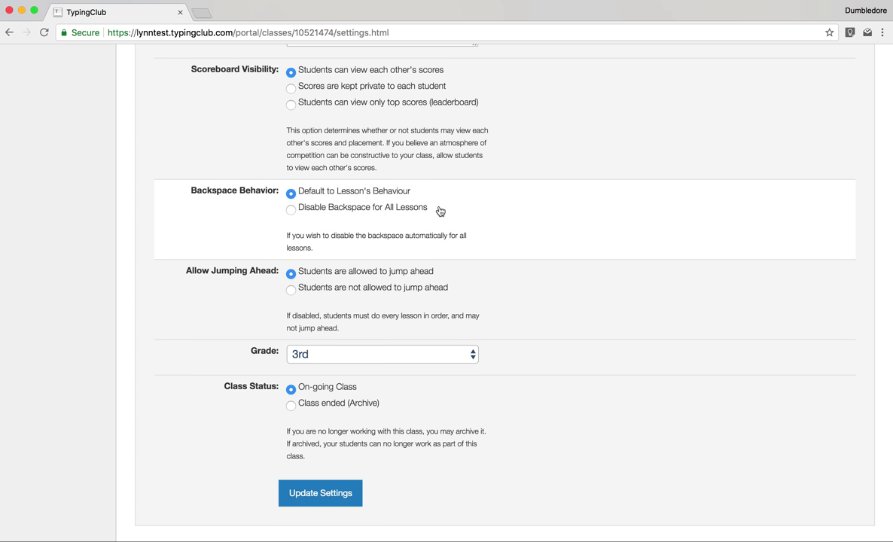
# - Disallow students from jumping ahead, keep the grade at 3rd, and save the class settings
pyautogui.scroll(-1, 441, 208)
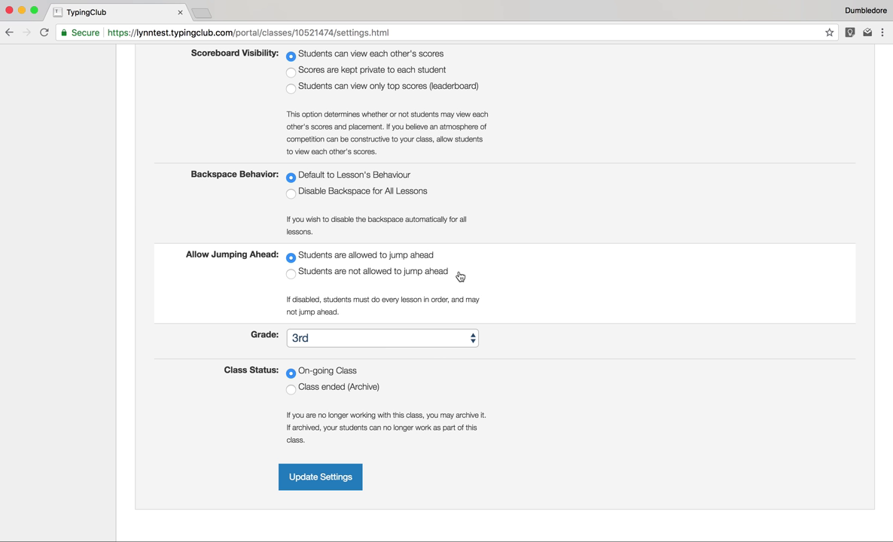
pyautogui.click(433, 276)
pyautogui.click(415, 257)
pyautogui.click(419, 274)
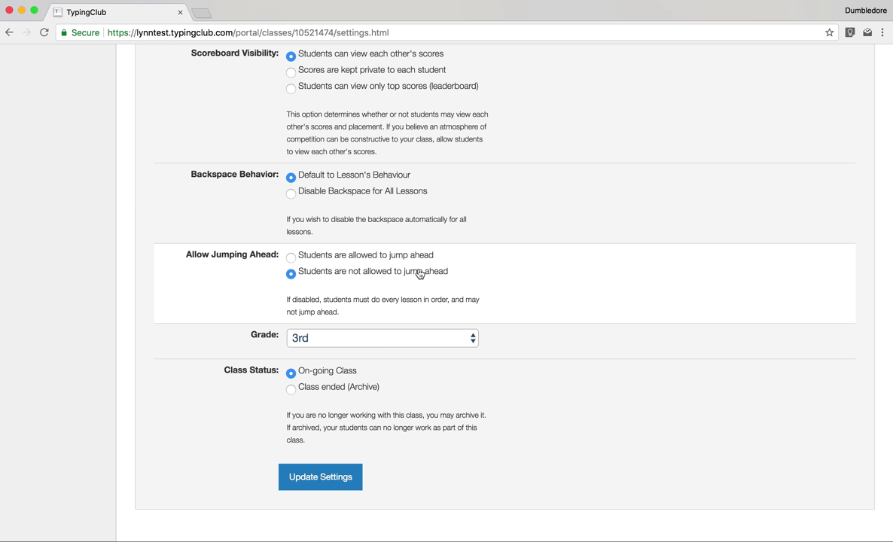
pyautogui.click(407, 340)
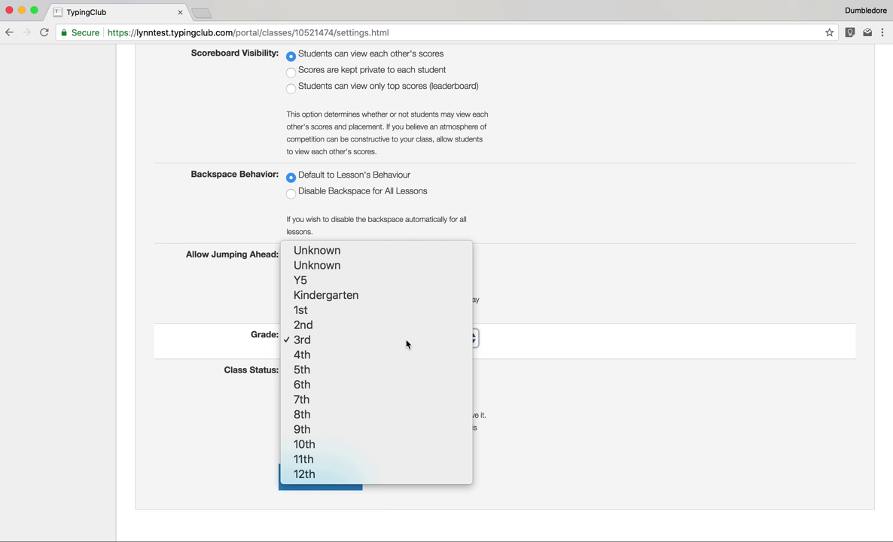
pyautogui.click(407, 342)
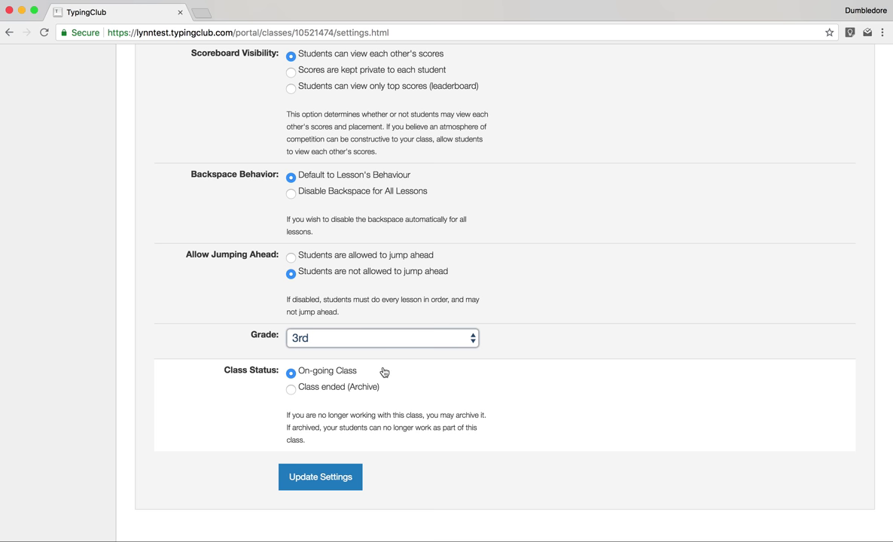
pyautogui.click(336, 484)
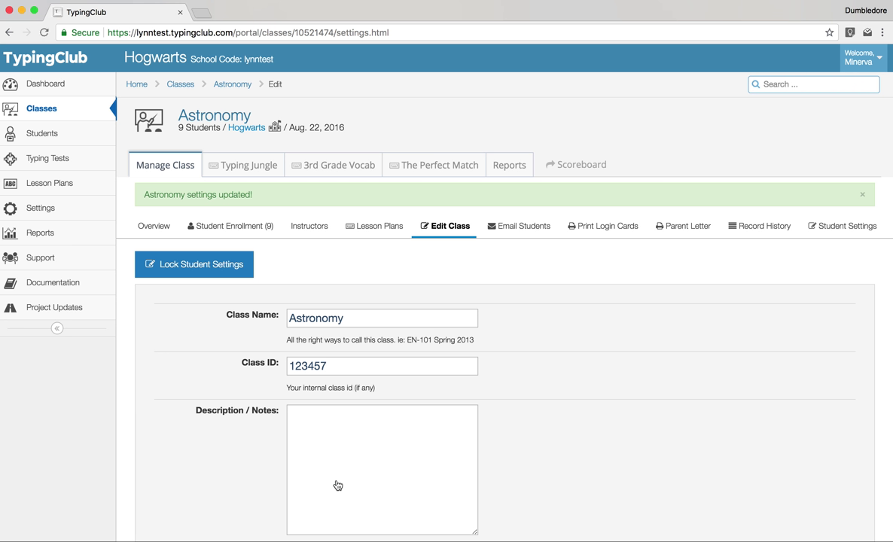
# - Review the class's student email form, including its tokens, recipients, subject and prefilled message body
pyautogui.click(532, 225)
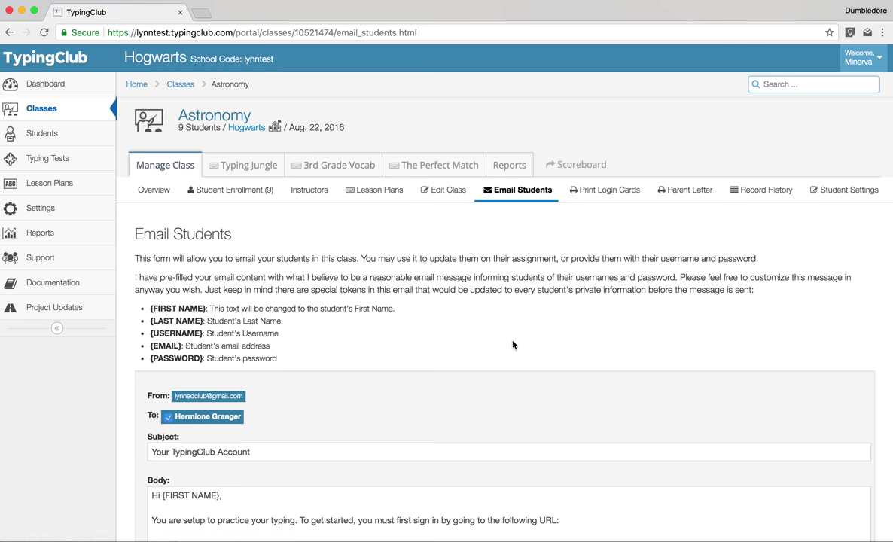
pyautogui.scroll(-3, 513, 345)
pyautogui.scroll(-2, 512, 344)
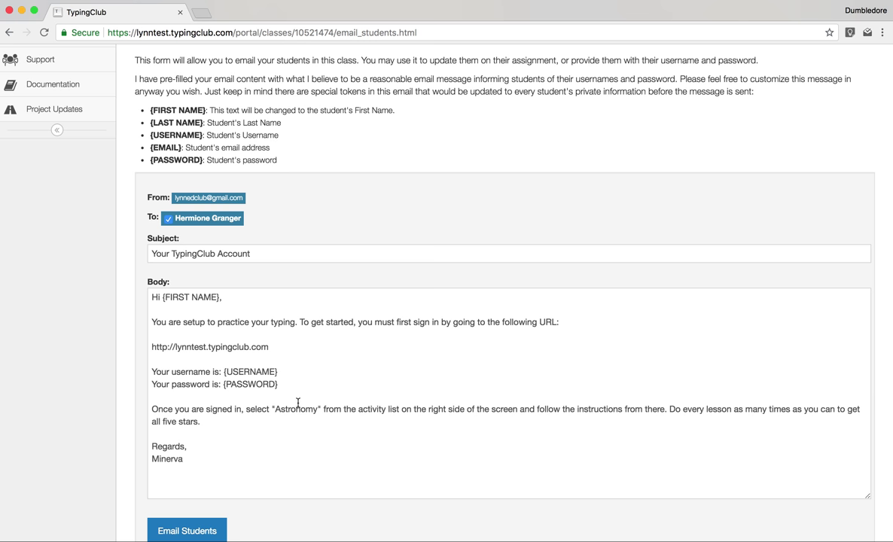
pyautogui.scroll(4, 299, 403)
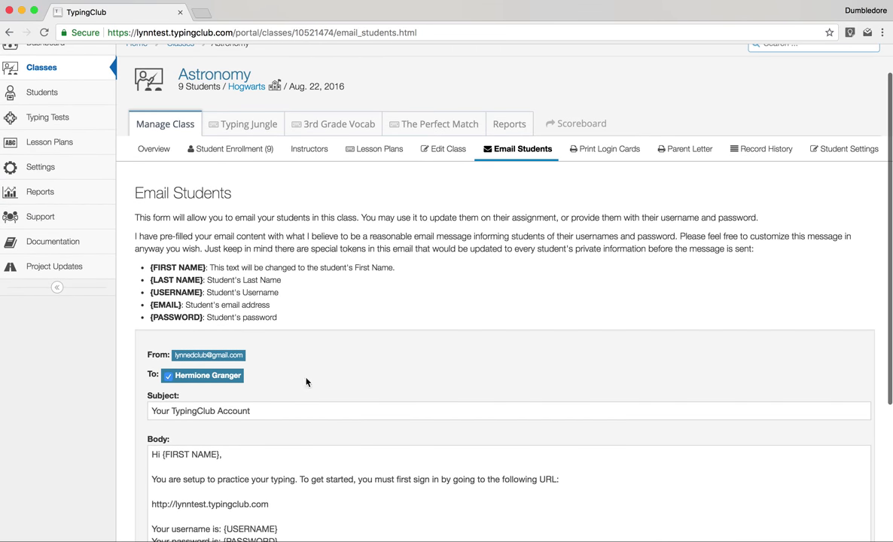
# - Generate the class's printable login cards with all information options included, look them over, and close the printable page
pyautogui.click(618, 154)
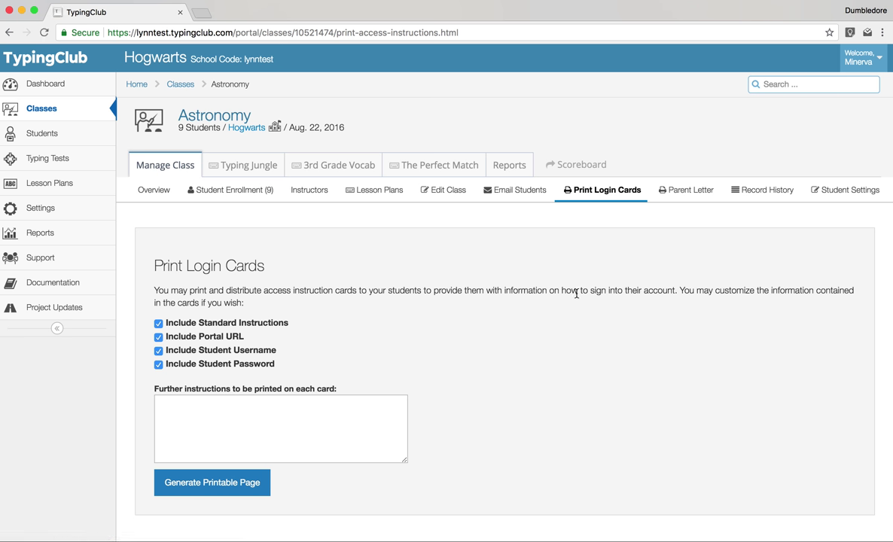
pyautogui.scroll(-1, 576, 294)
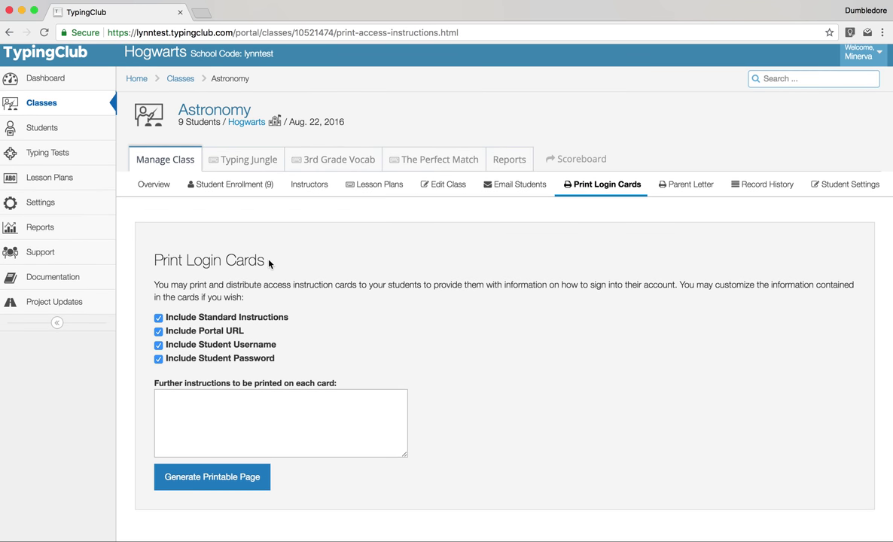
pyautogui.click(228, 477)
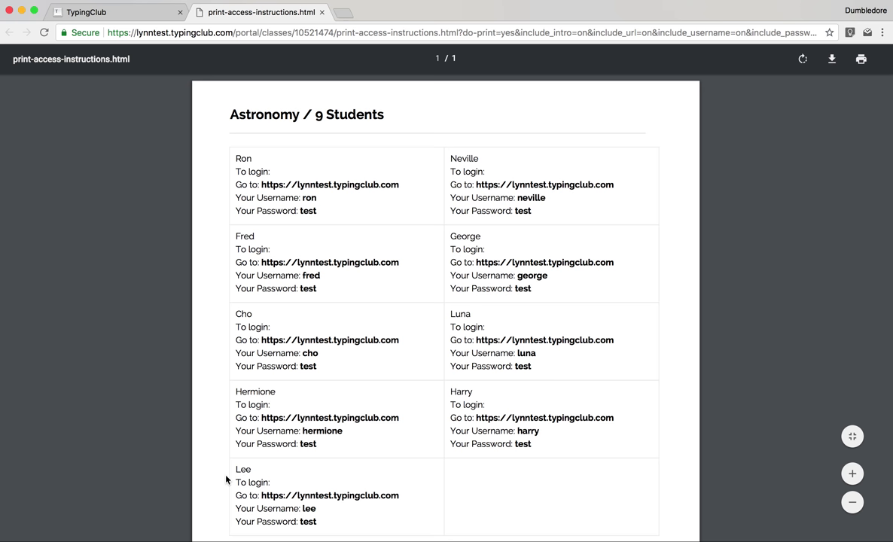
pyautogui.scroll(-3, 225, 478)
pyautogui.scroll(3, 225, 452)
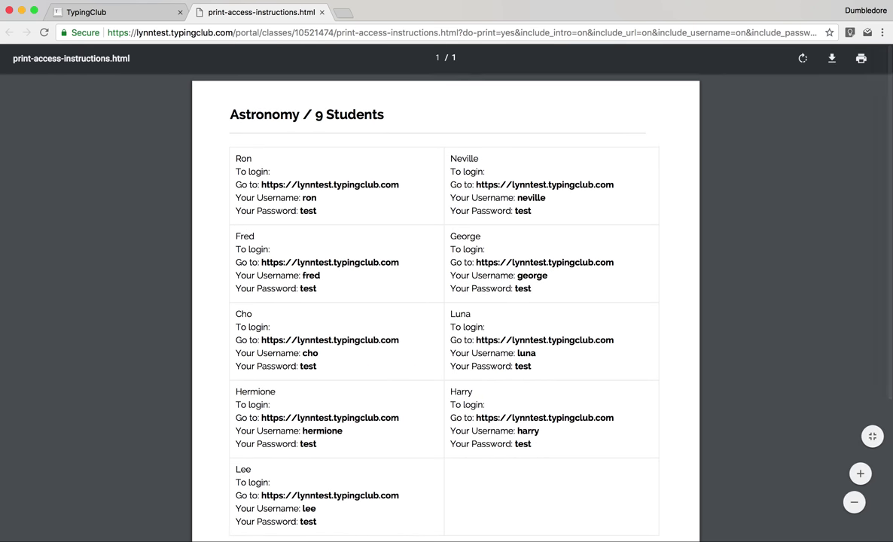
pyautogui.click(322, 12)
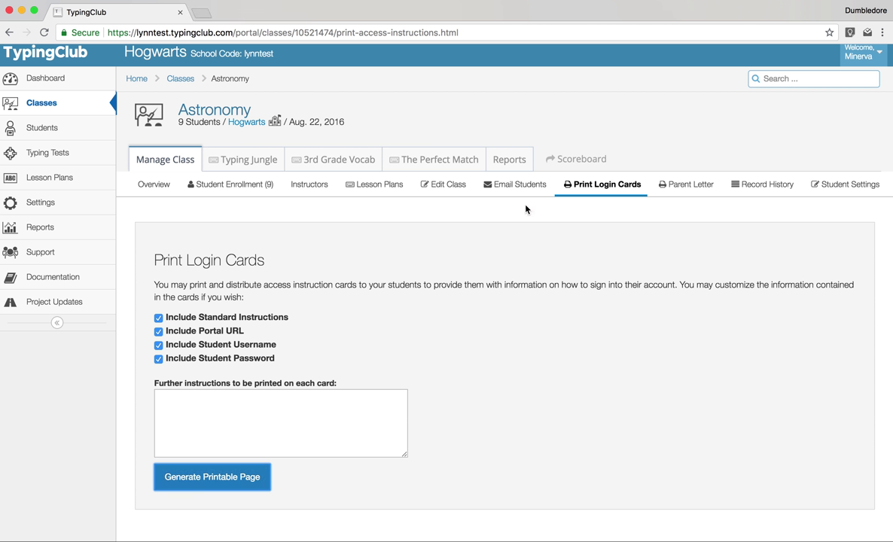
# - Review the prefilled parent letter template for the Astronomy class, including its student information tokens
pyautogui.click(693, 187)
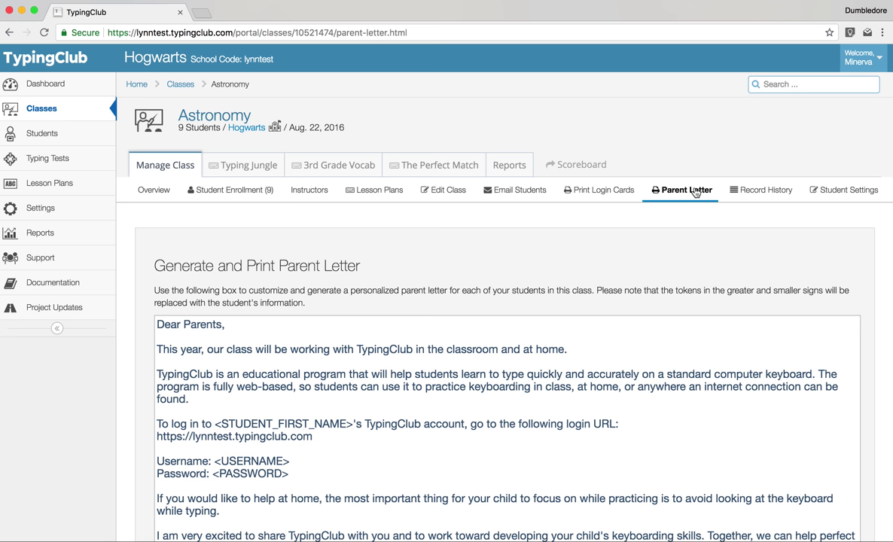
pyautogui.scroll(-4, 684, 244)
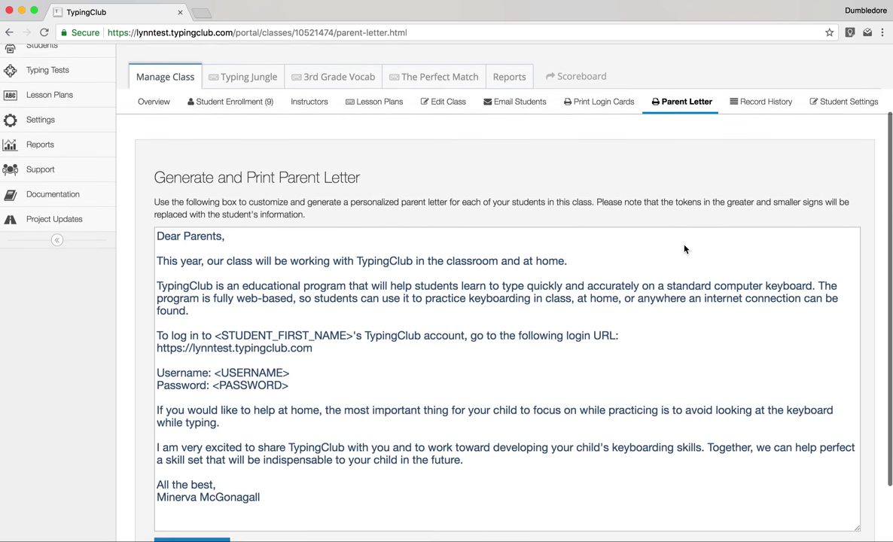
pyautogui.scroll(1, 684, 244)
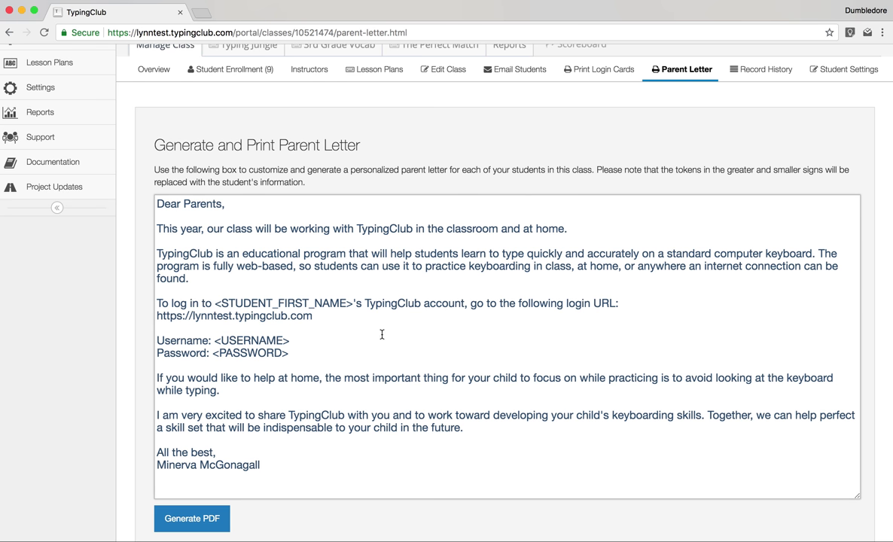
# - Review the Astronomy class's record history of enrollment actions
pyautogui.scroll(4, 382, 334)
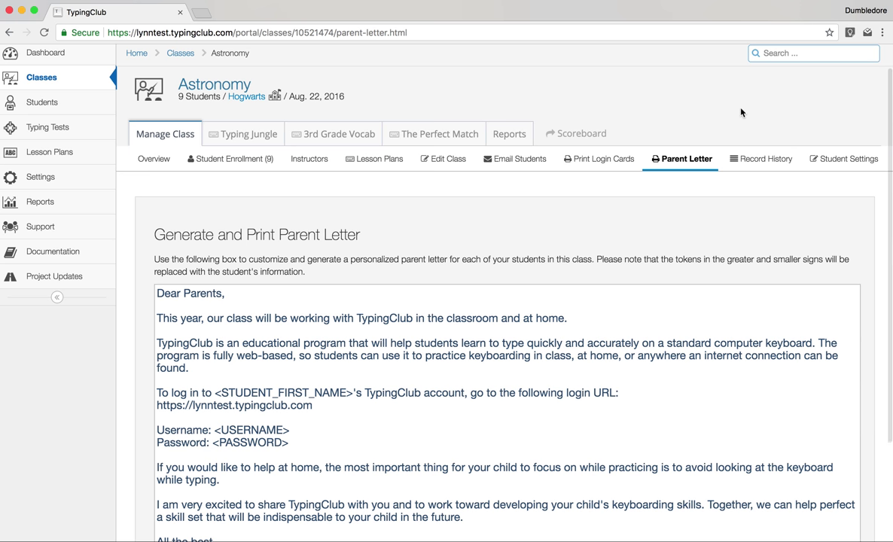
pyautogui.click(752, 167)
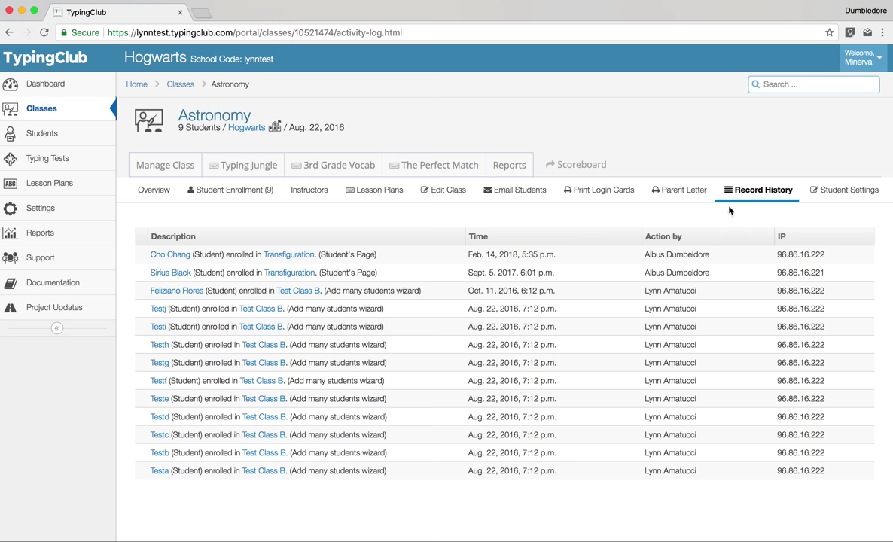
# - In the class's student settings, set the daily practice goal to 20 minutes and the weekly practice goal to 2 hours
pyautogui.click(855, 193)
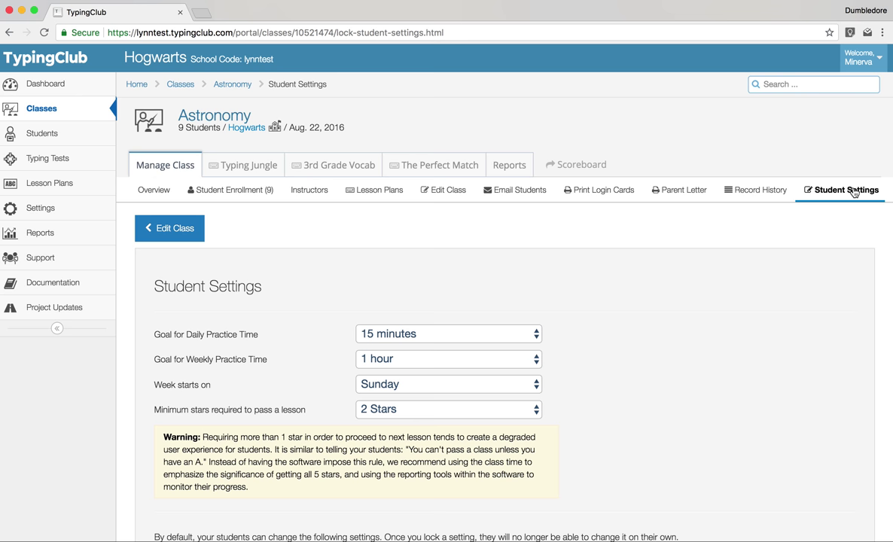
pyautogui.scroll(-3, 679, 343)
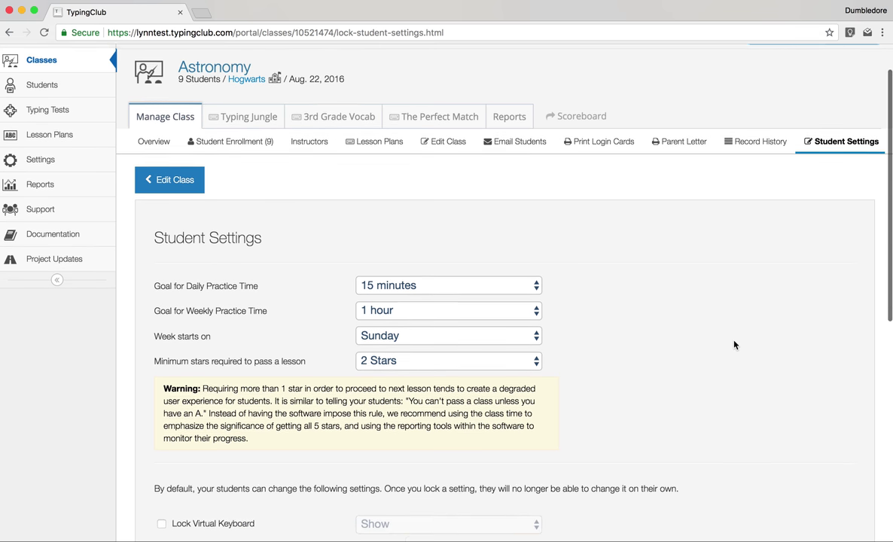
pyautogui.scroll(-3, 734, 345)
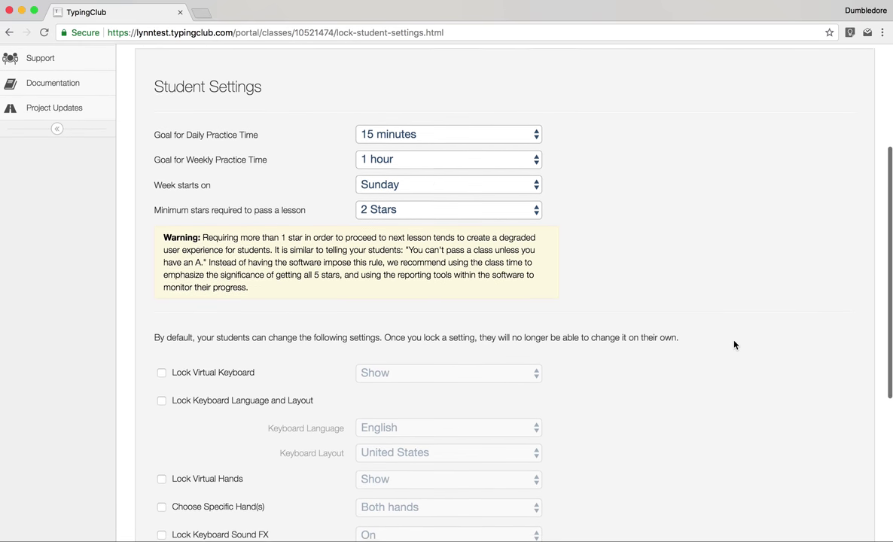
pyautogui.scroll(3, 735, 344)
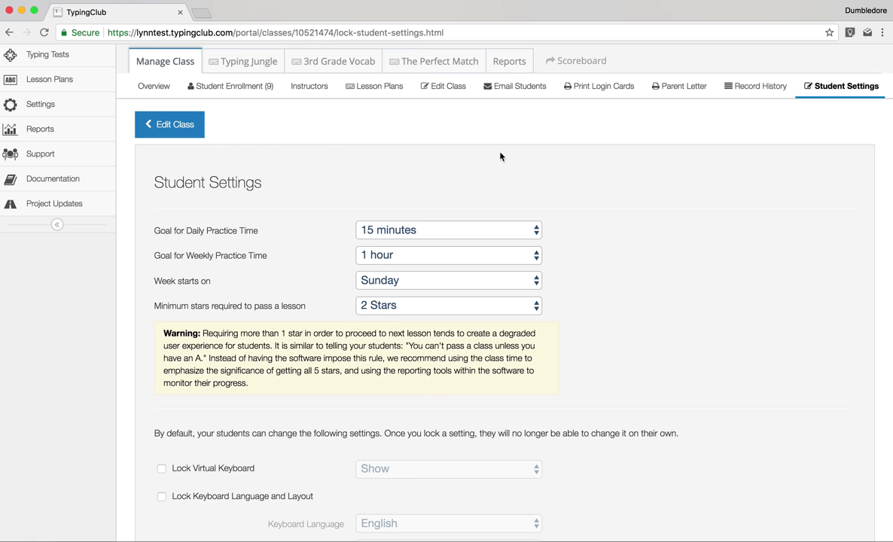
pyautogui.click(533, 230)
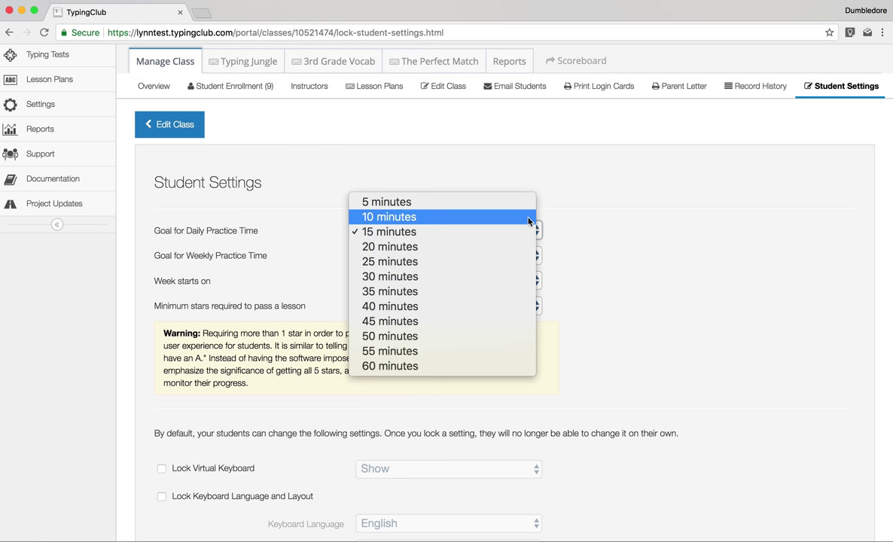
pyautogui.click(527, 247)
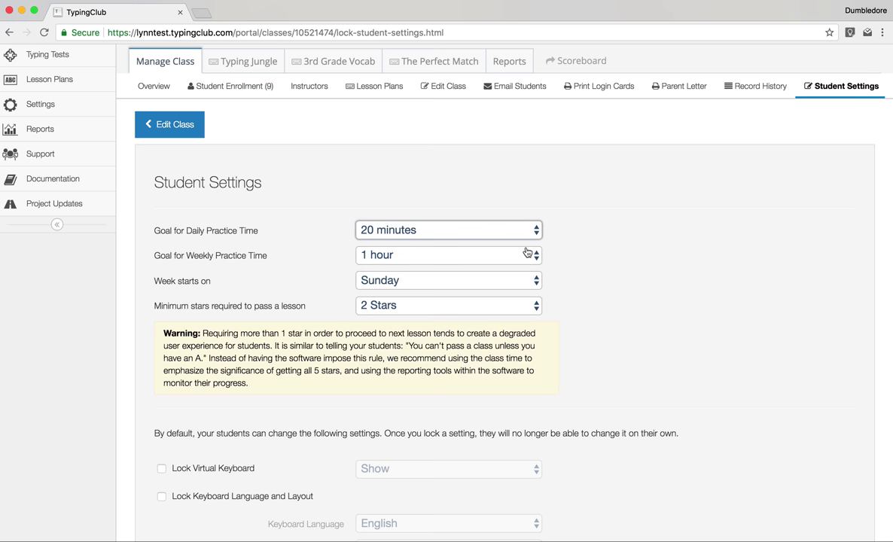
pyautogui.scroll(-1, 579, 256)
pyautogui.click(525, 218)
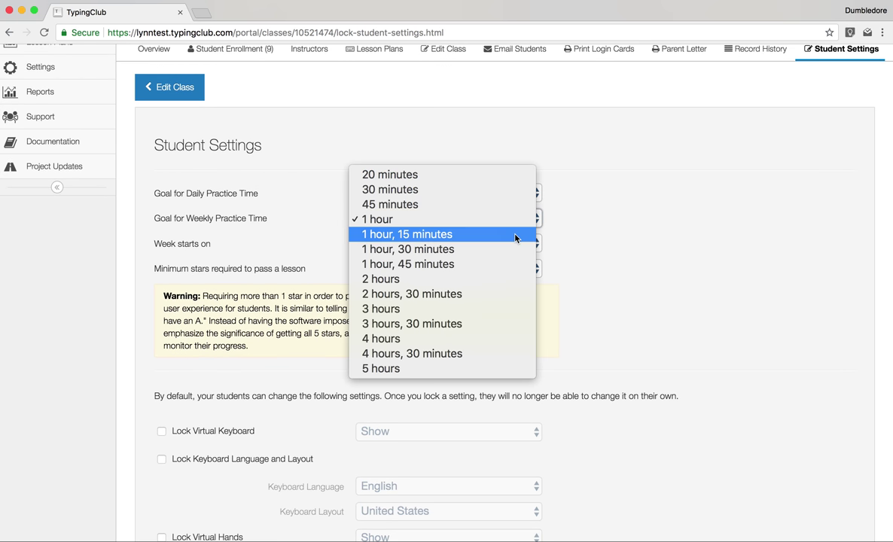
pyautogui.click(514, 282)
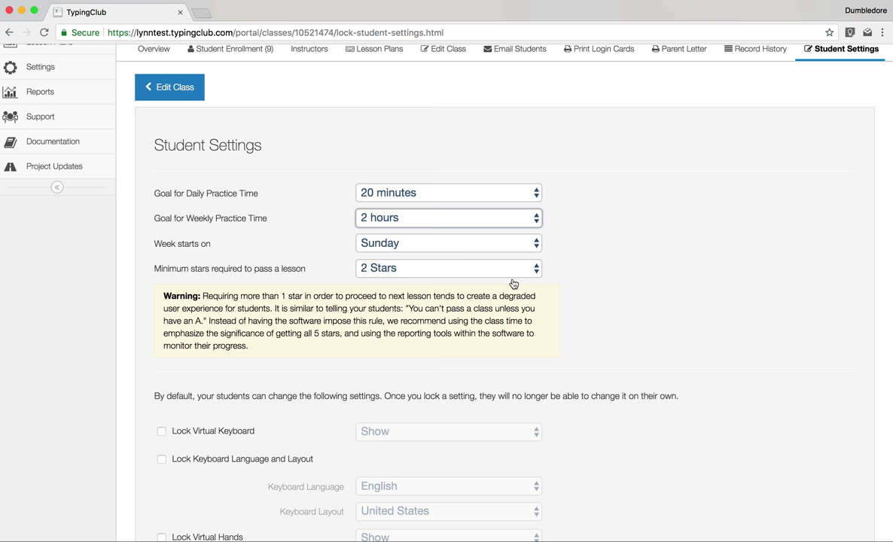
# - Set the week to start on Monday and keep the minimum required to pass a lesson at 2 Stars
pyautogui.click(537, 244)
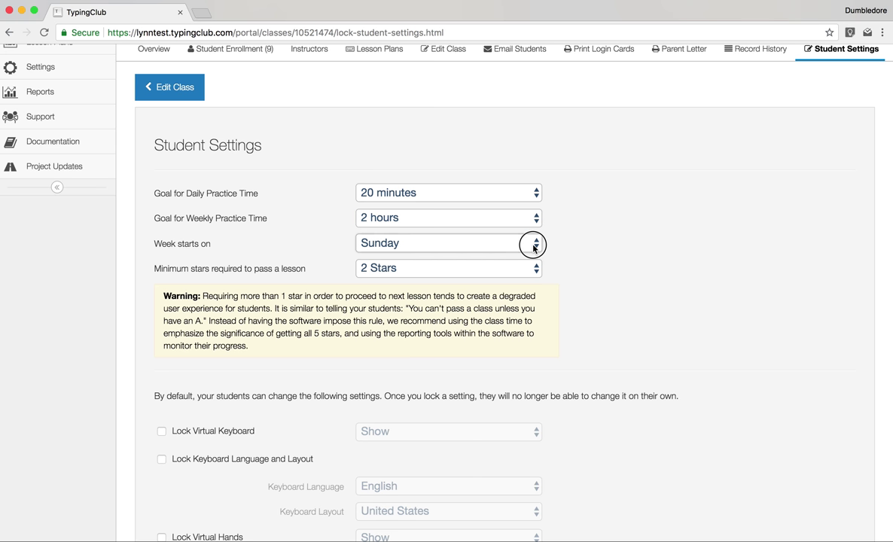
pyautogui.click(525, 260)
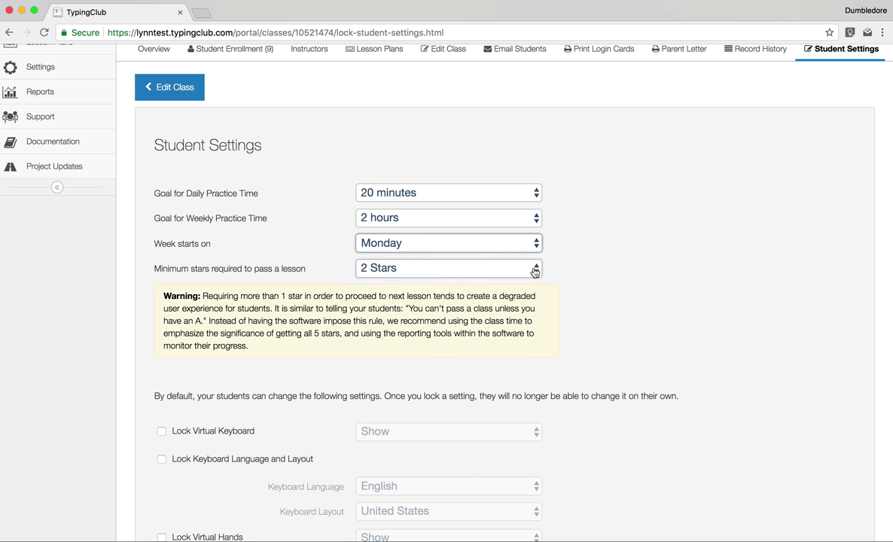
pyautogui.click(534, 270)
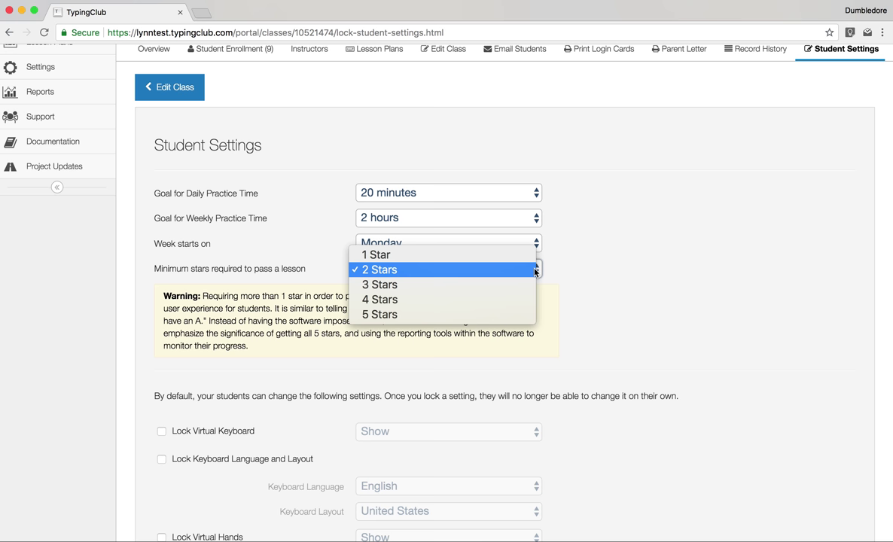
pyautogui.click(518, 275)
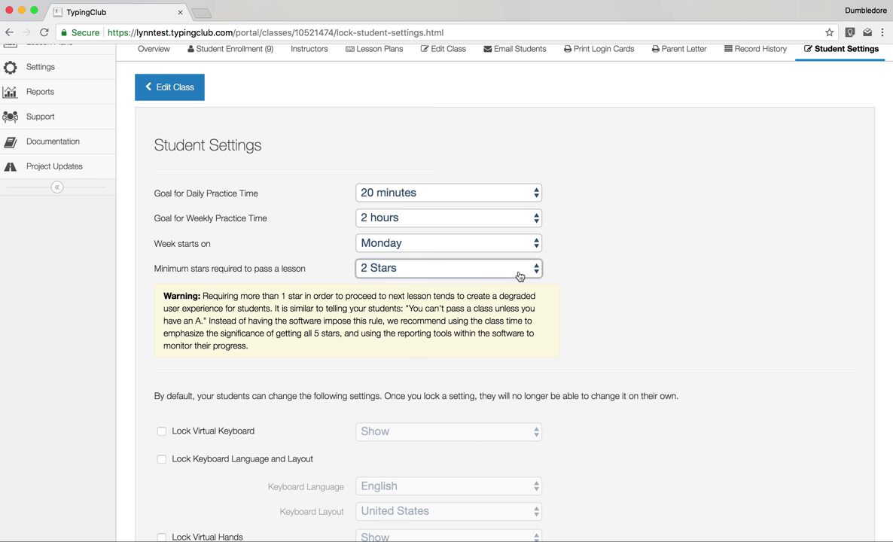
# - Lock the virtual keyboard setting for students with the Show option
pyautogui.scroll(-10, 511, 329)
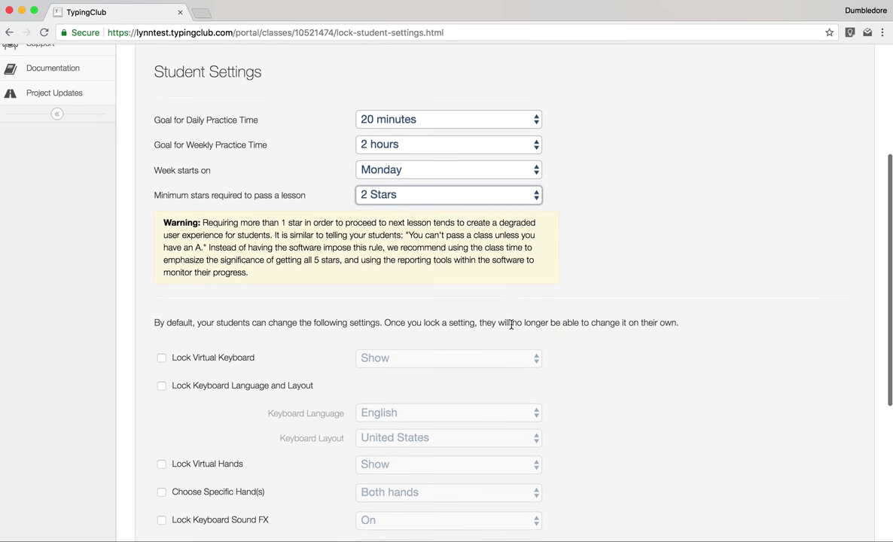
pyautogui.scroll(-1, 512, 328)
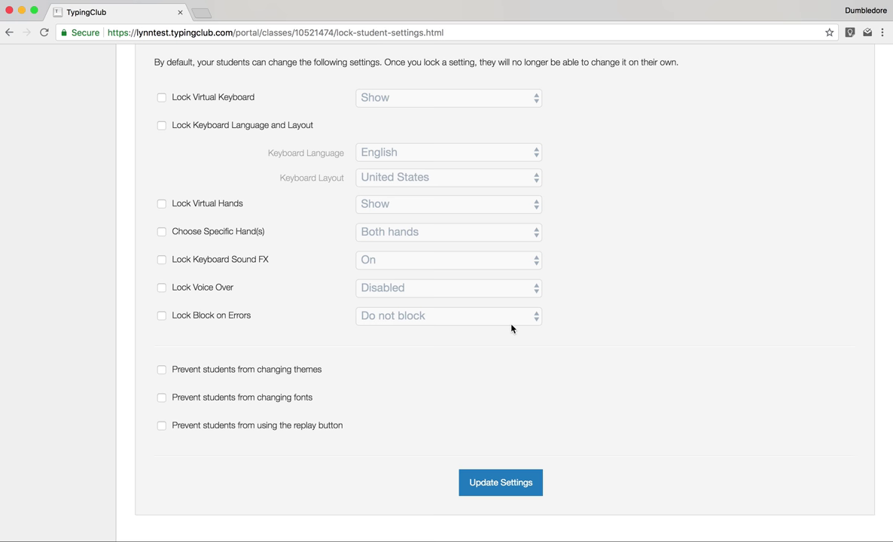
pyautogui.click(211, 97)
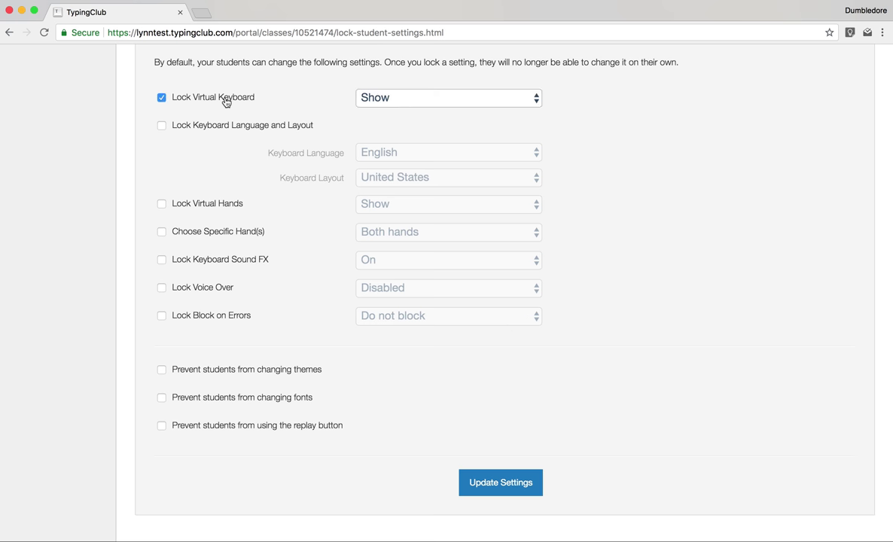
pyautogui.click(380, 97)
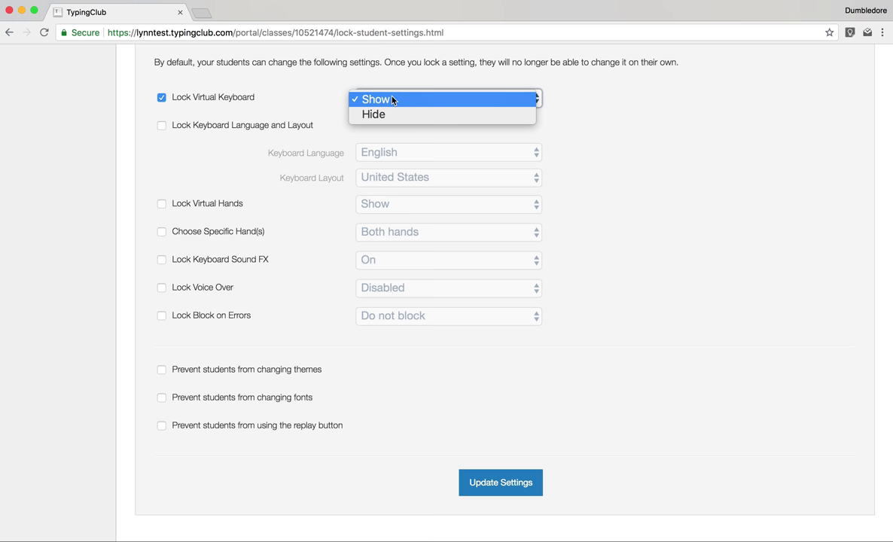
pyautogui.click(392, 99)
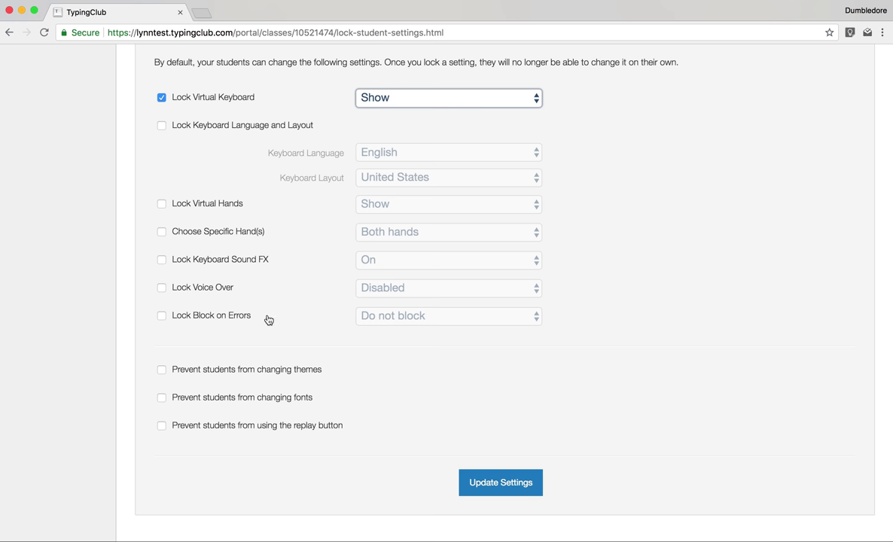
# - Try locking the Block on Errors setting, look over its blocking options, and unlock it again
pyautogui.click(234, 320)
pyautogui.click(403, 316)
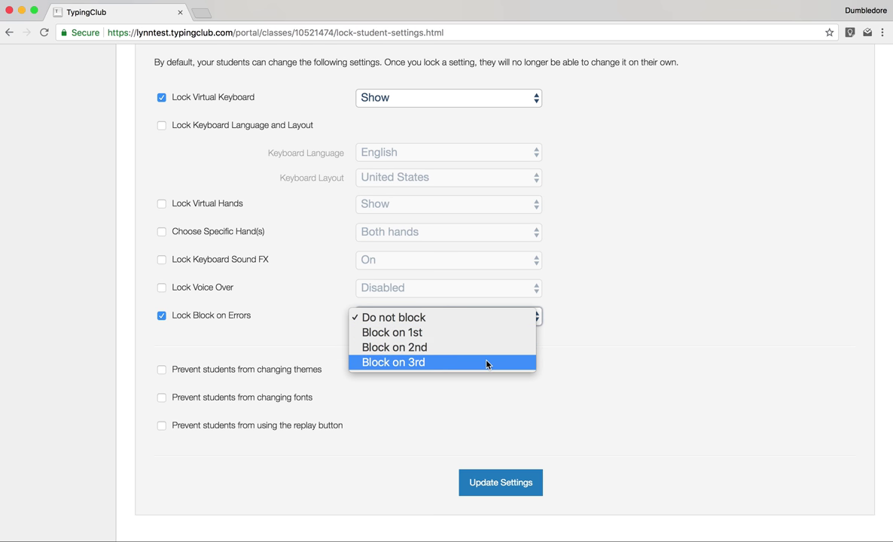
pyautogui.click(220, 319)
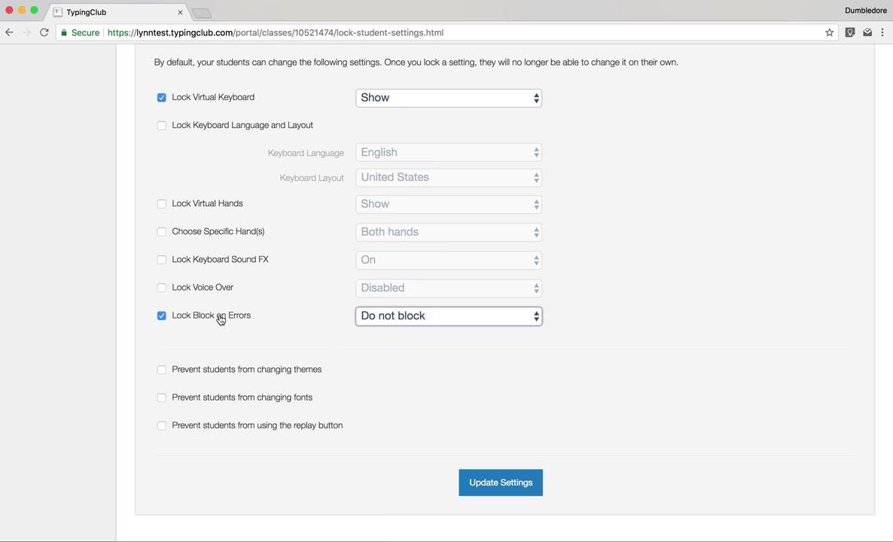
pyautogui.click(162, 316)
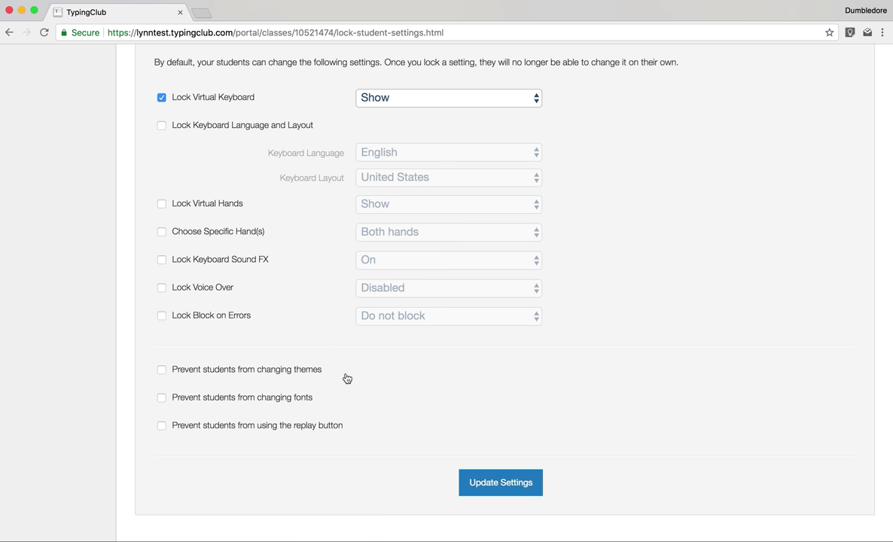
# - Leave students allowed to change themes and save the Astronomy class's updated student settings
pyautogui.scroll(2, 347, 378)
pyautogui.scroll(-2, 347, 378)
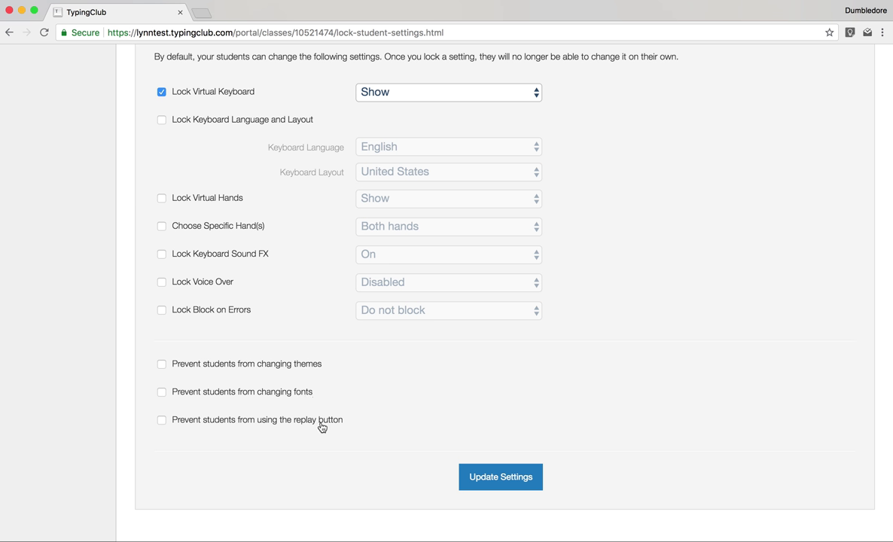
pyautogui.click(298, 370)
pyautogui.click(300, 371)
pyautogui.scroll(5, 528, 337)
pyautogui.scroll(-10, 528, 338)
pyautogui.click(510, 484)
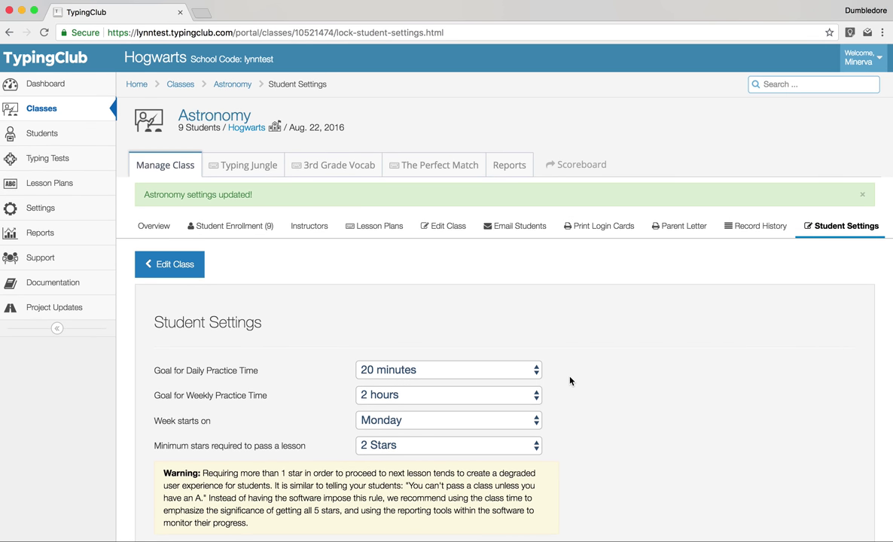
# - Examine the class's Typing Jungle stats for speed comparison and active practice time
pyautogui.click(244, 172)
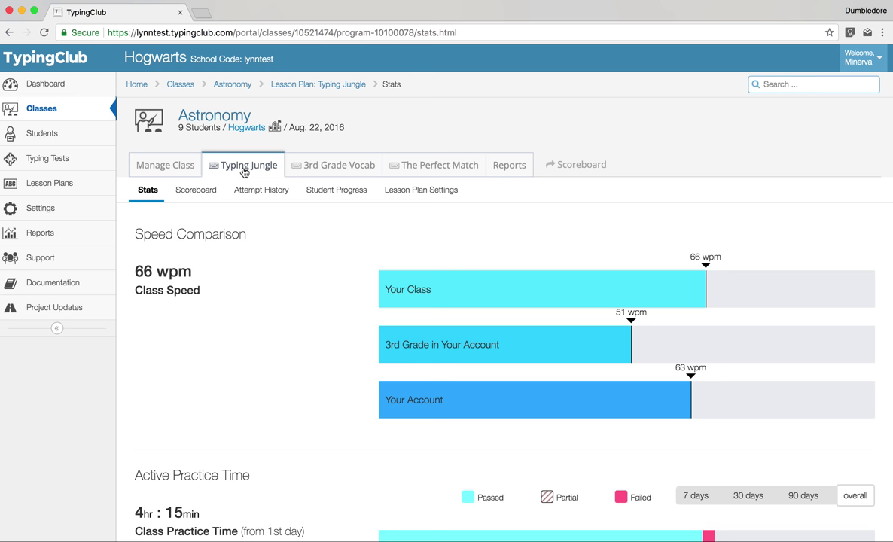
pyautogui.scroll(-1, 258, 273)
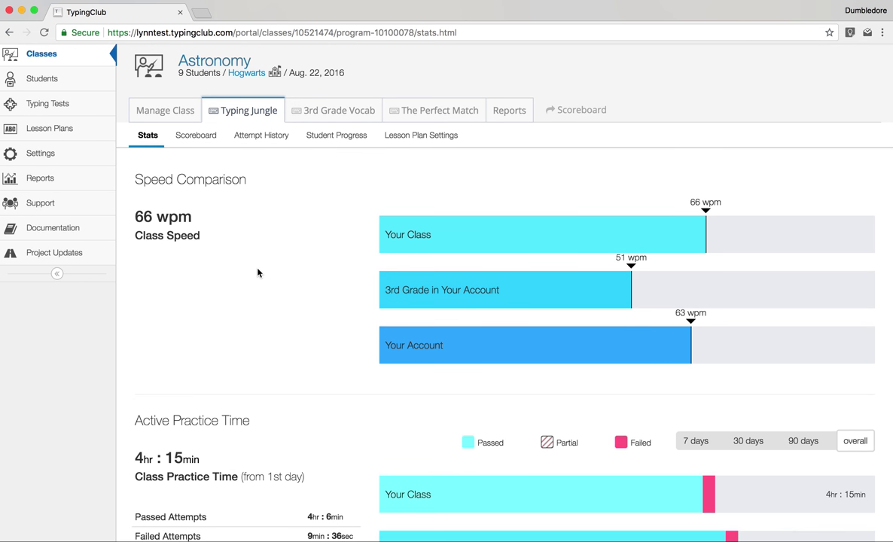
pyautogui.scroll(-1, 258, 273)
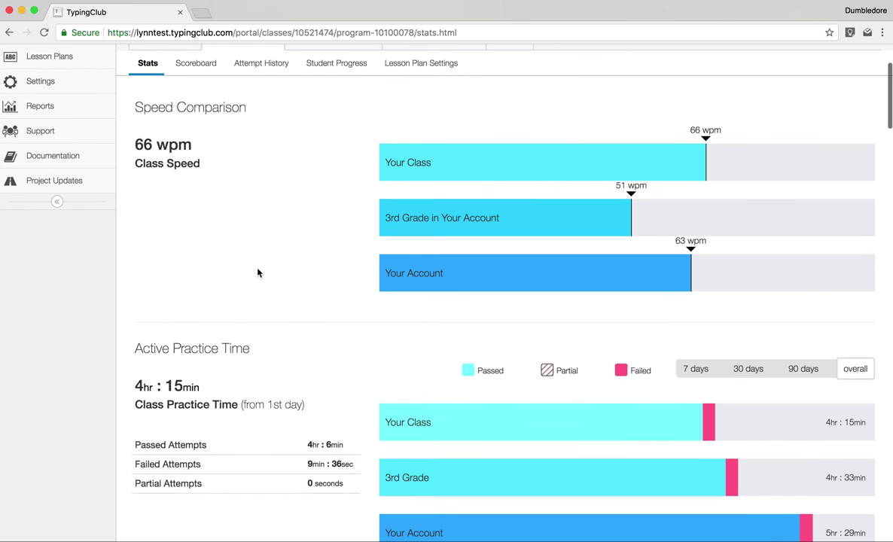
pyautogui.scroll(1, 258, 273)
pyautogui.scroll(-2, 258, 273)
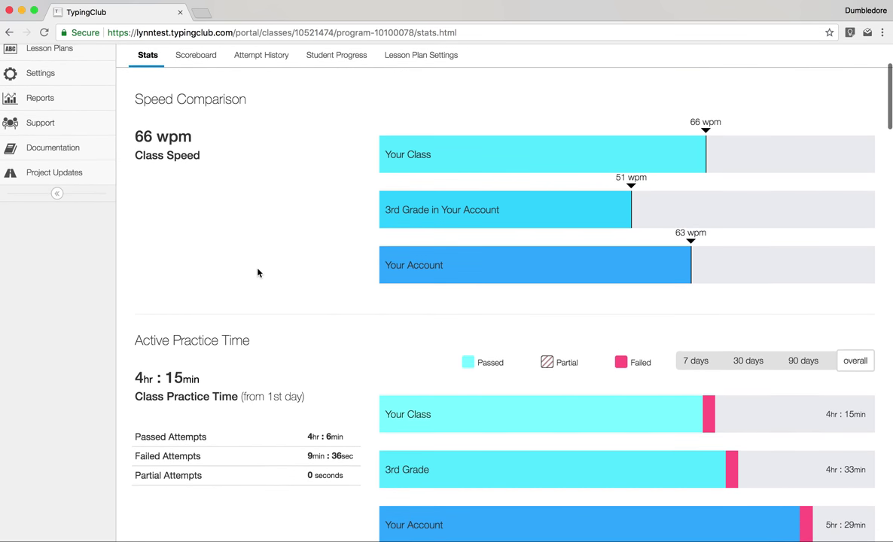
pyautogui.scroll(-1, 257, 273)
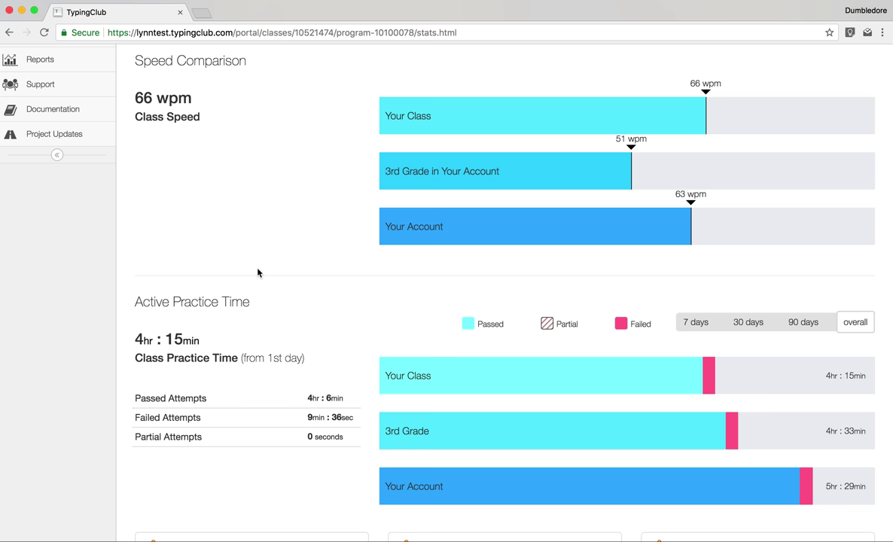
# - Examine the Typing Jungle stats for progress overview, typing activity, lesson plan completion rate and class coverage placement
pyautogui.scroll(-5, 258, 273)
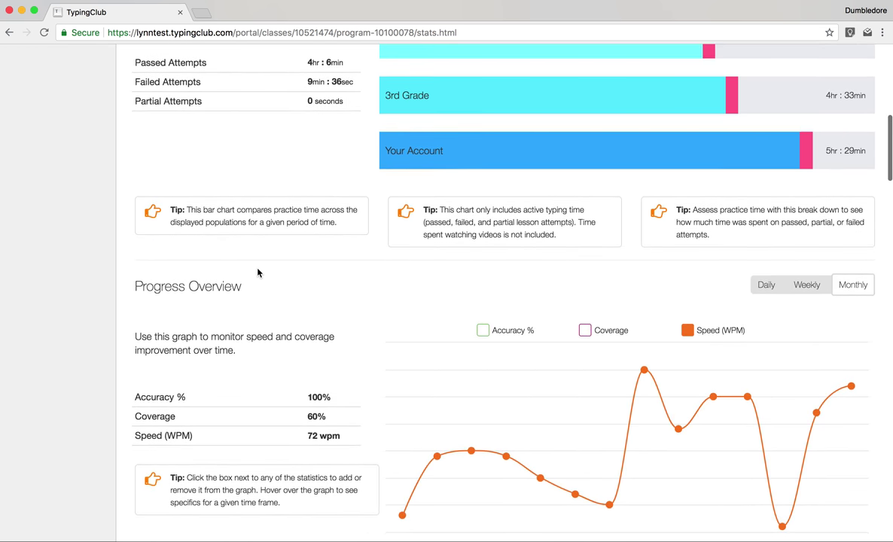
pyautogui.scroll(-2, 257, 273)
pyautogui.scroll(-6, 250, 206)
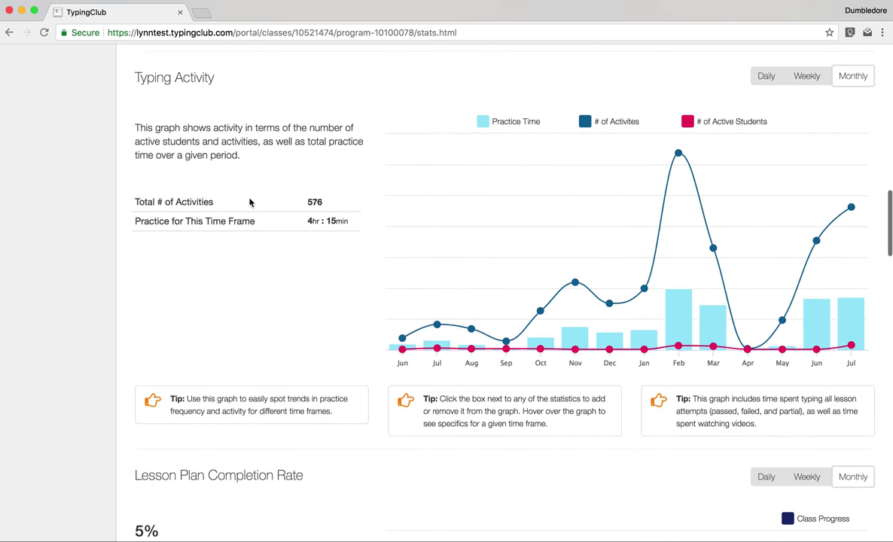
pyautogui.scroll(-4, 250, 202)
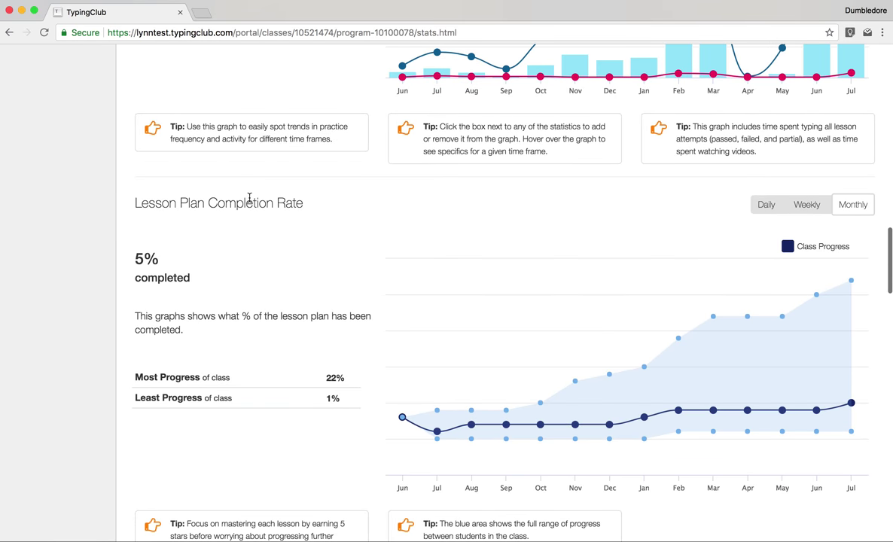
pyautogui.scroll(-1, 250, 198)
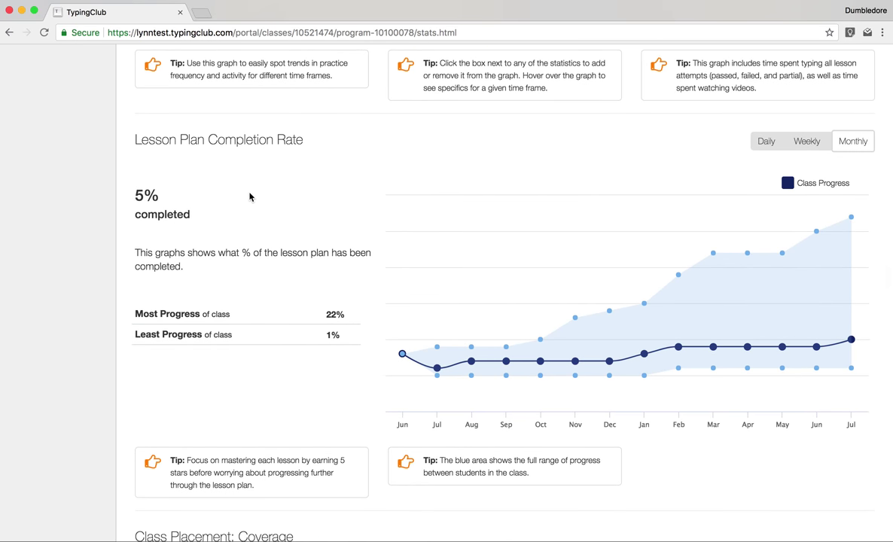
pyautogui.scroll(-4, 250, 198)
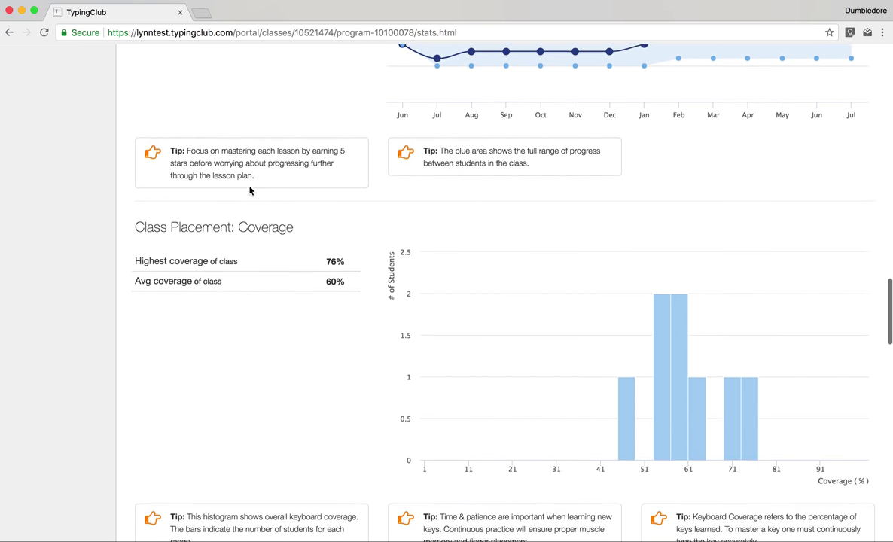
pyautogui.scroll(-2, 250, 188)
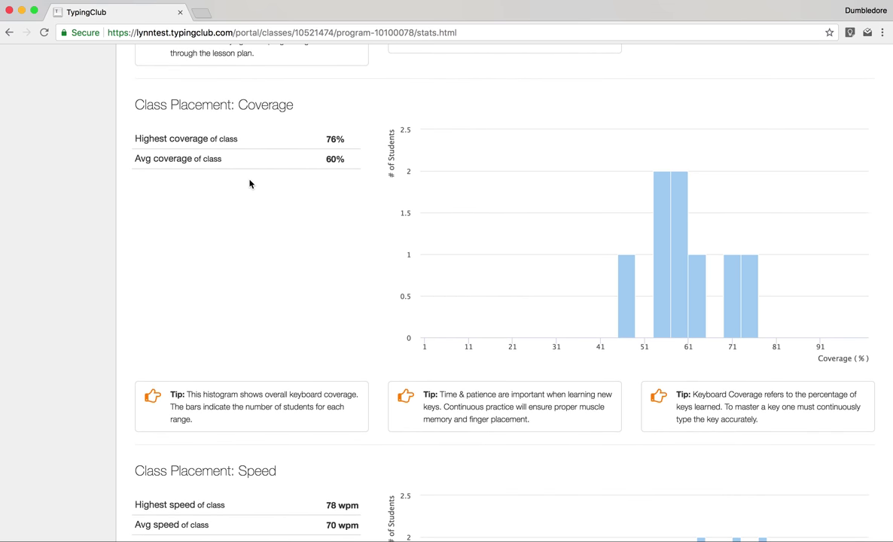
pyautogui.scroll(-1, 250, 181)
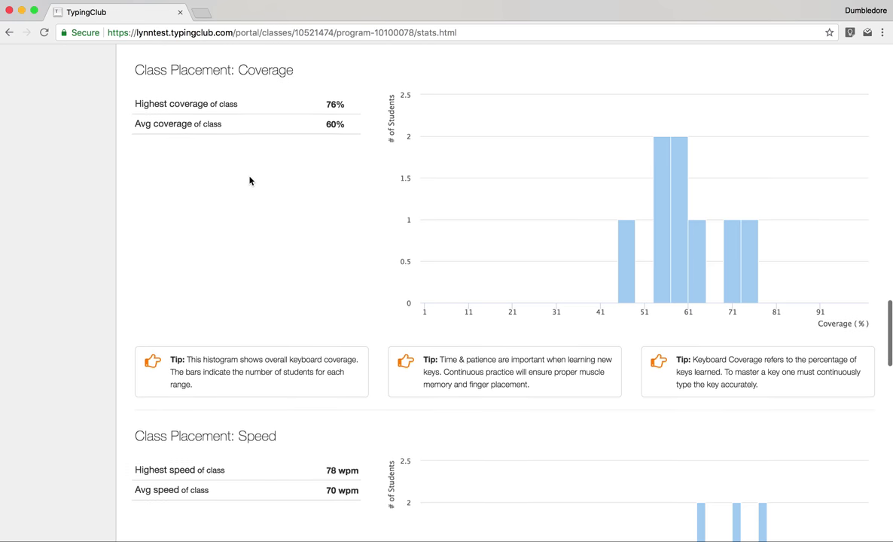
# - Examine the class speed placement histogram, the punchcard and the practice calendar in the Typing Jungle stats
pyautogui.scroll(-2, 250, 181)
pyautogui.scroll(-5, 250, 181)
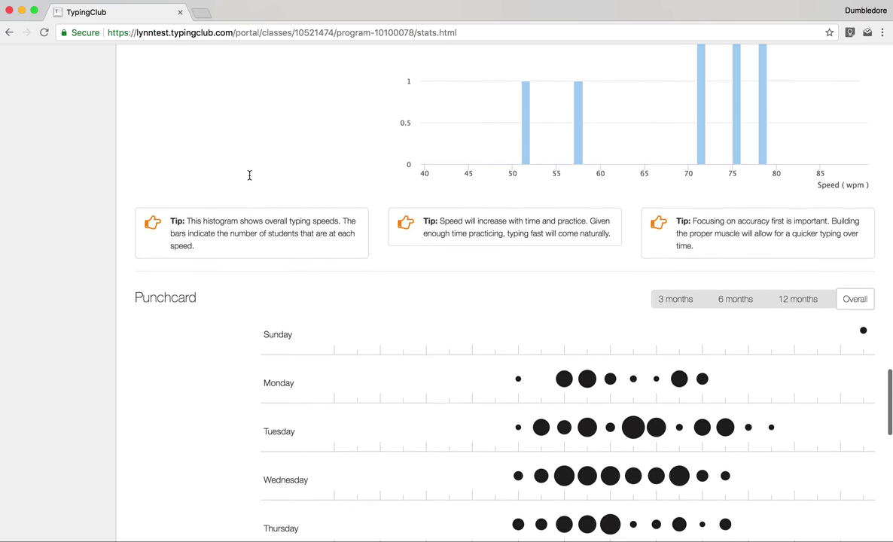
pyautogui.scroll(2, 250, 176)
pyautogui.scroll(-3, 250, 177)
pyautogui.scroll(2, 250, 179)
pyautogui.scroll(3, 250, 179)
pyautogui.scroll(-7, 250, 180)
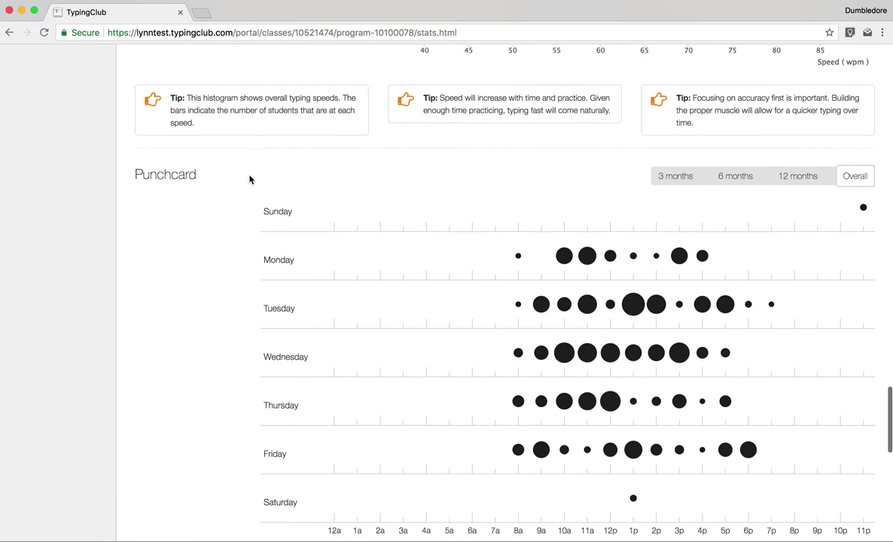
pyautogui.scroll(-5, 250, 179)
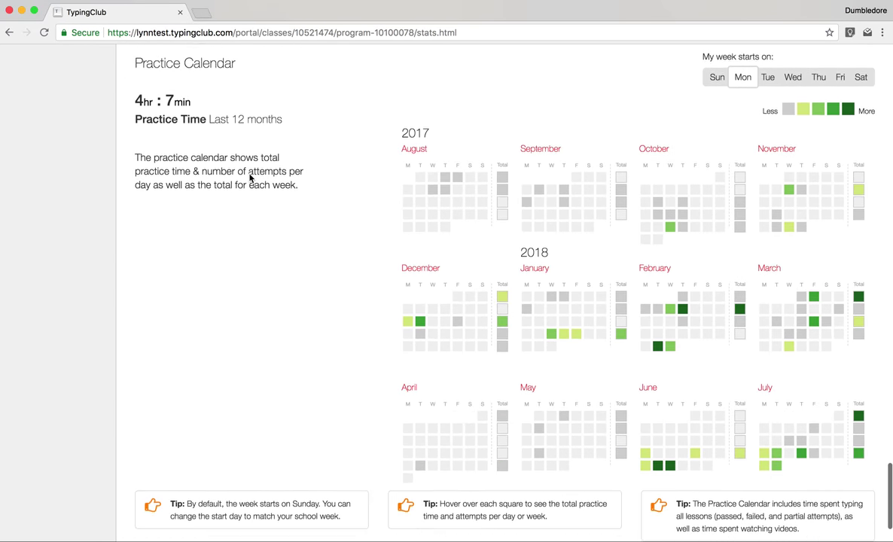
pyautogui.scroll(15, 250, 178)
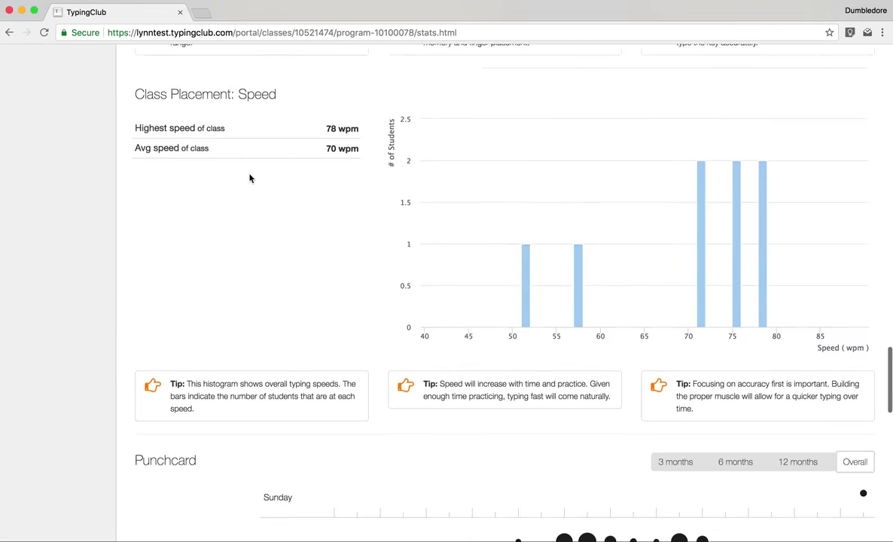
pyautogui.scroll(12, 250, 178)
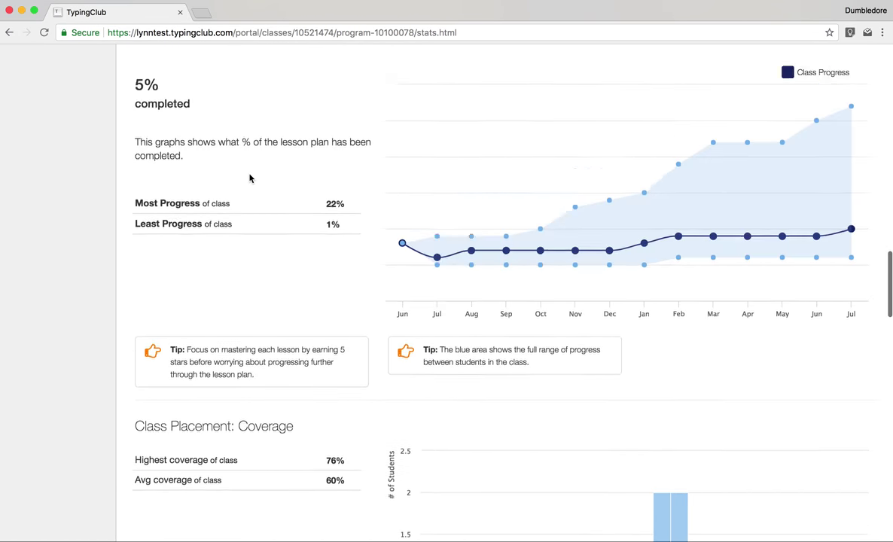
pyautogui.scroll(10, 250, 176)
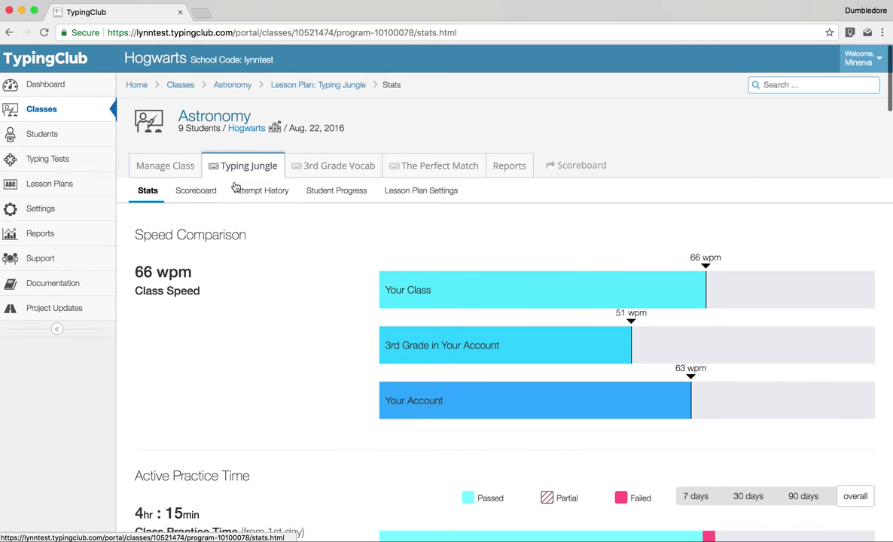
# - View the Typing Jungle scoreboard and check the difficulty adjustment options of the student set to 10 WPM harder, without changing them
pyautogui.click(196, 191)
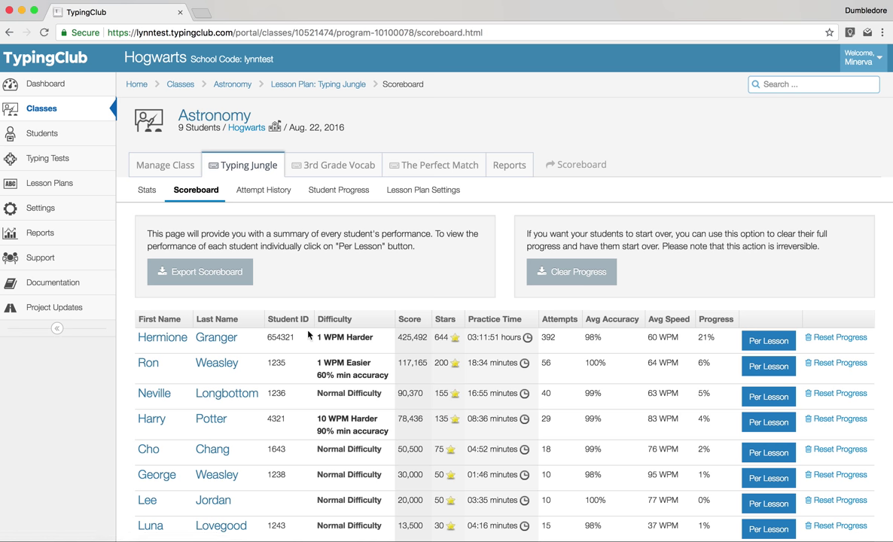
pyautogui.scroll(-2, 308, 336)
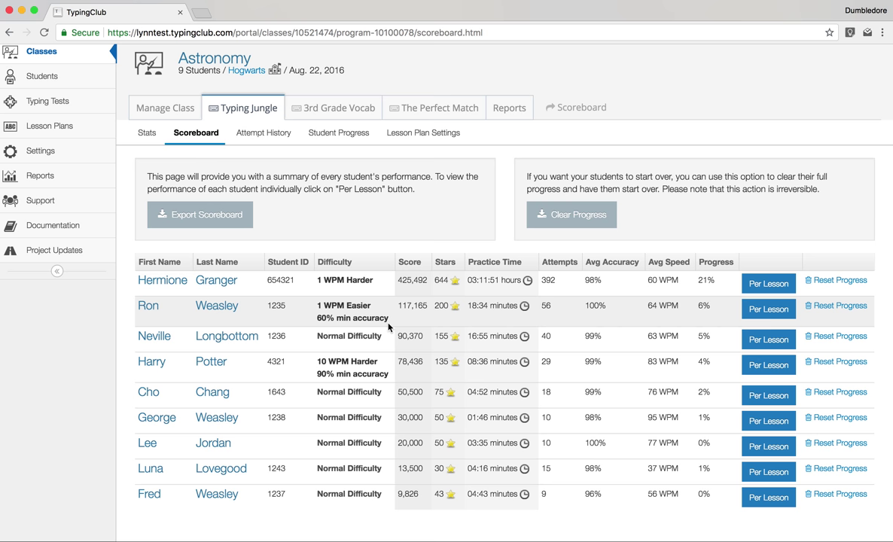
pyautogui.click(369, 365)
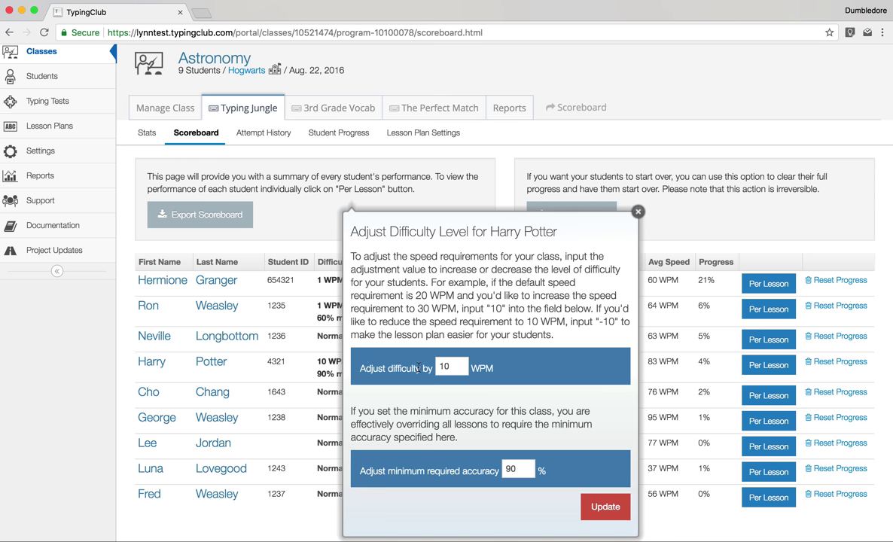
pyautogui.click(639, 213)
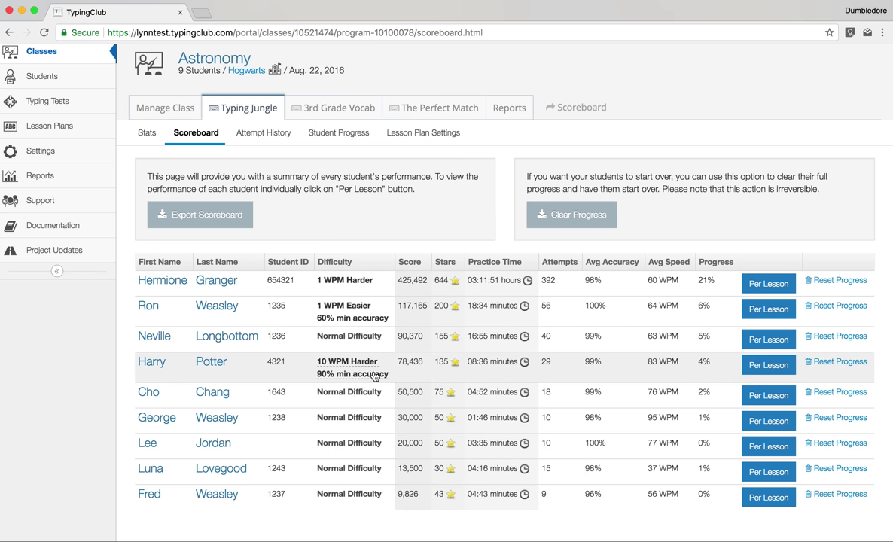
# - Review the per-lesson progress of the first student on the scoreboard and return to the scoreboard
pyautogui.click(769, 284)
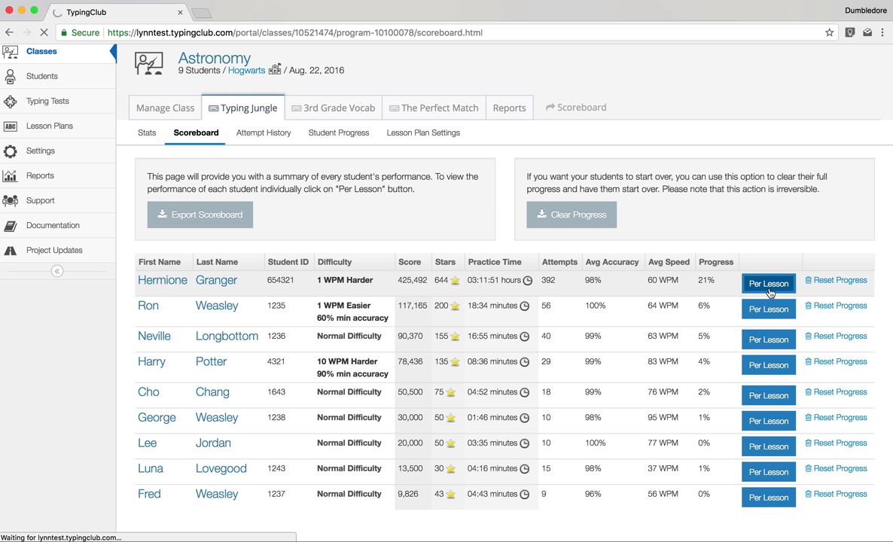
pyautogui.scroll(-5, 712, 331)
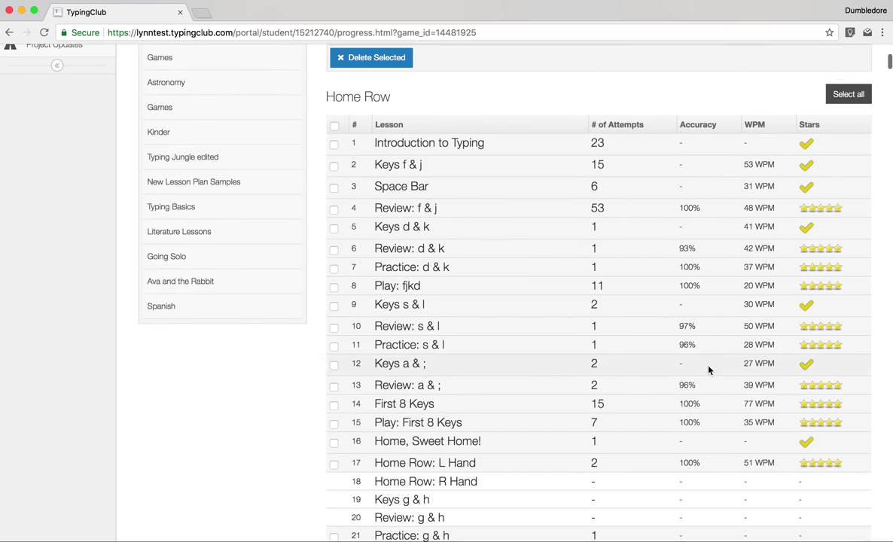
pyautogui.scroll(5, 708, 369)
pyautogui.press('super+bracketleft')
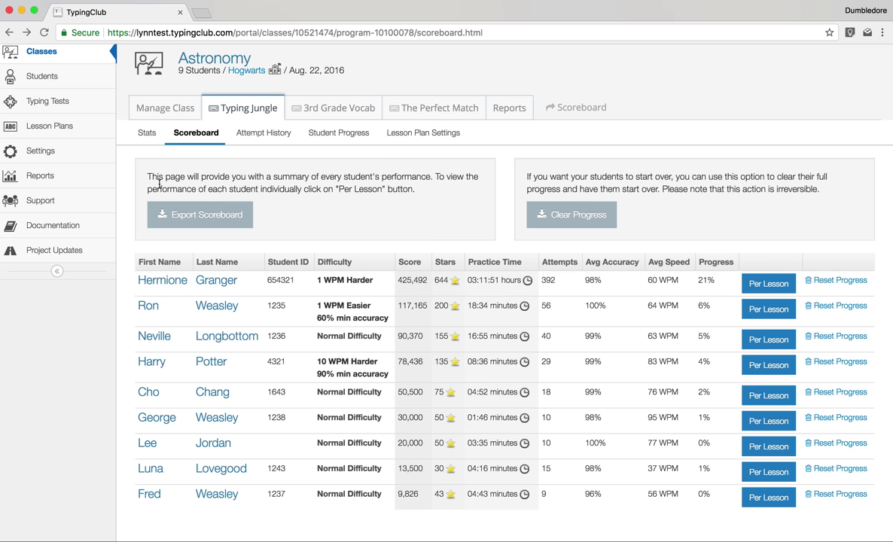
# - Examine the class's Typing Jungle attempt history, including lessons, stars, accuracy, speed, badges and the actions available for each attempt
pyautogui.click(208, 223)
pyautogui.click(266, 136)
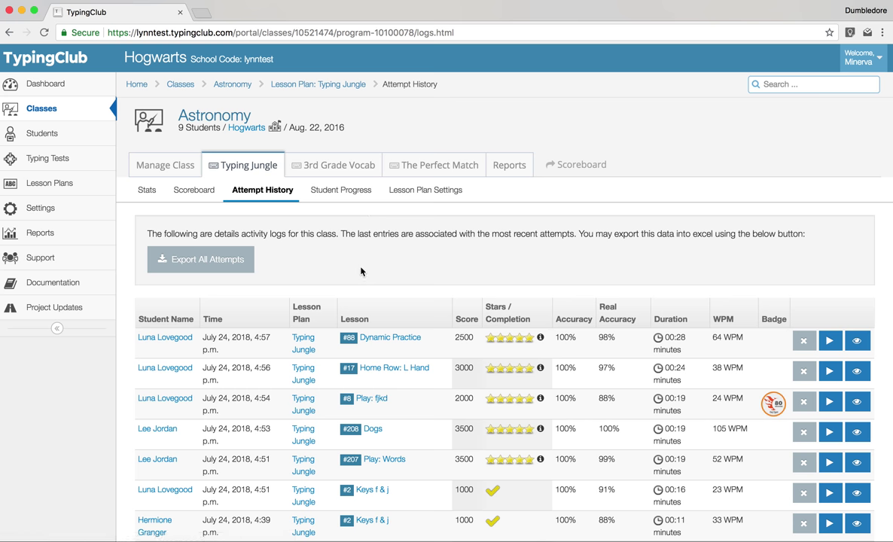
pyautogui.scroll(-3, 361, 271)
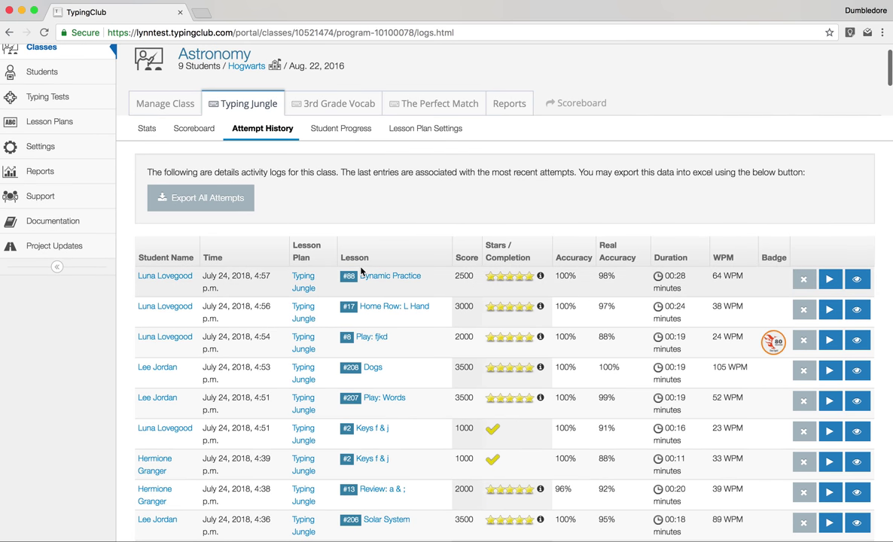
pyautogui.scroll(2, 361, 271)
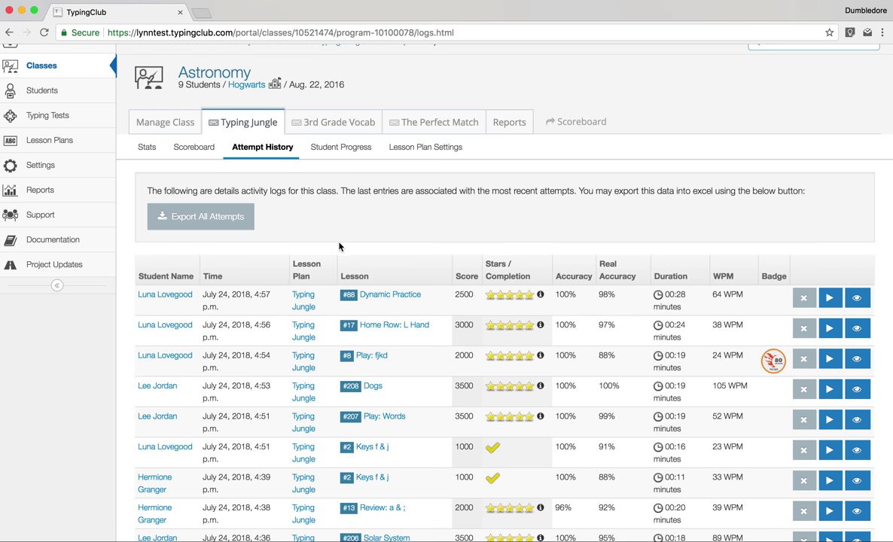
pyautogui.scroll(-3, 339, 245)
pyautogui.scroll(-1, 339, 246)
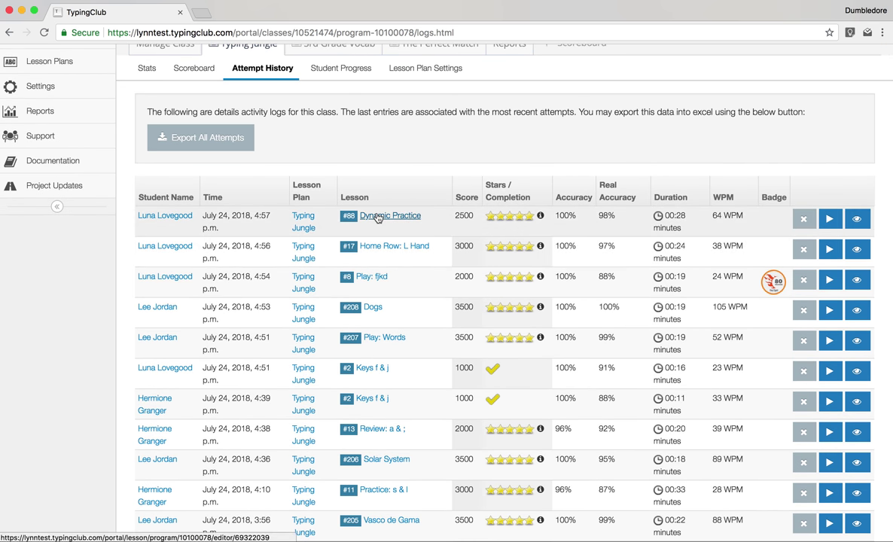
pyautogui.scroll(-1, 377, 216)
pyautogui.scroll(-4, 377, 217)
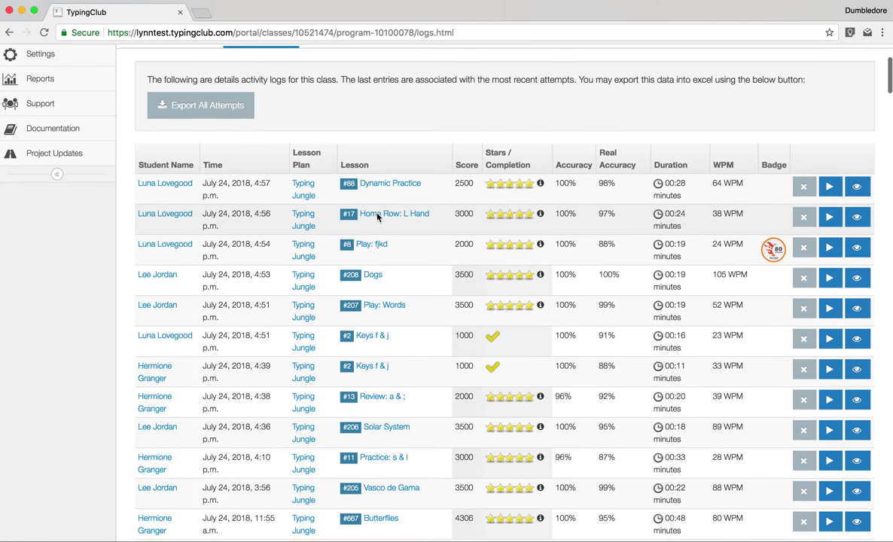
pyautogui.scroll(4, 378, 217)
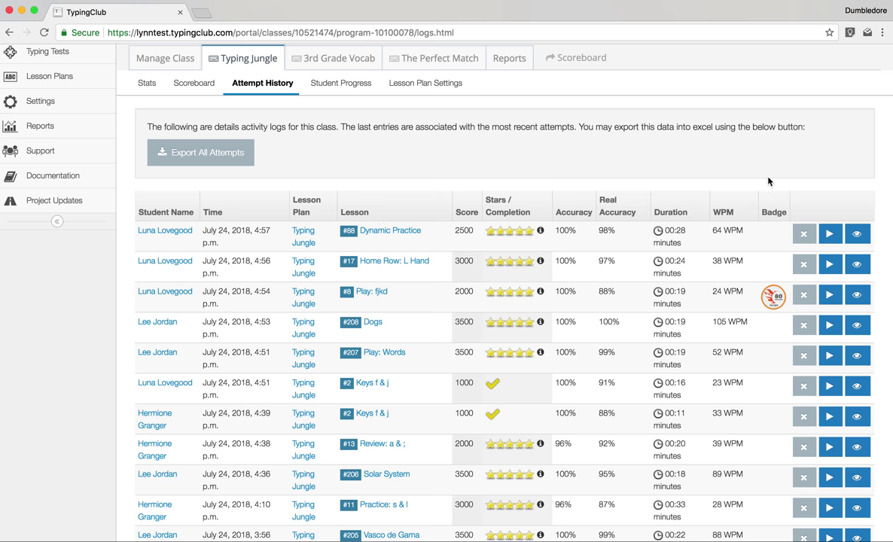
pyautogui.scroll(-5, 784, 246)
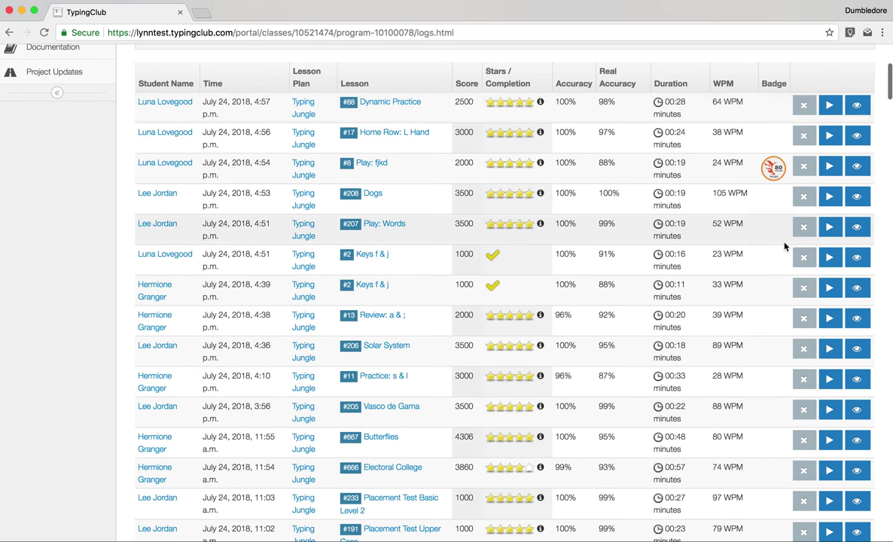
pyautogui.scroll(-4, 784, 247)
pyautogui.scroll(6, 784, 246)
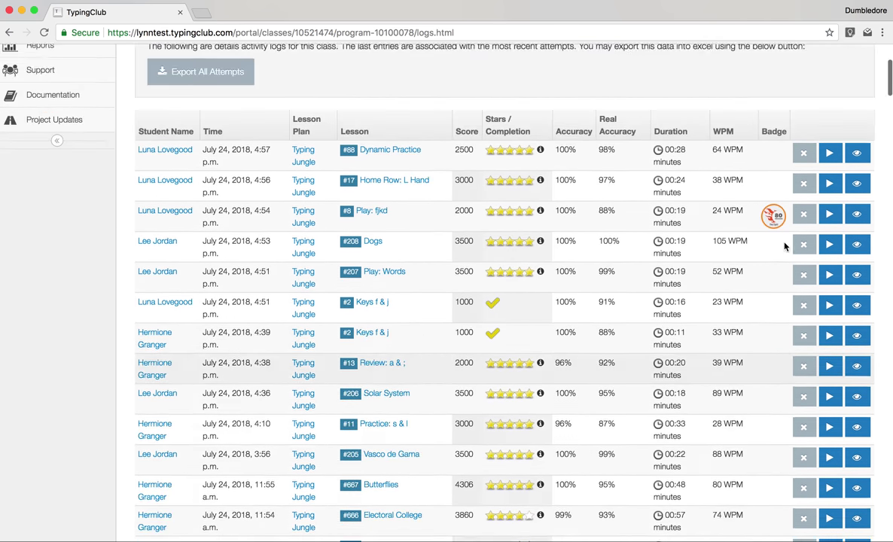
pyautogui.scroll(5, 785, 246)
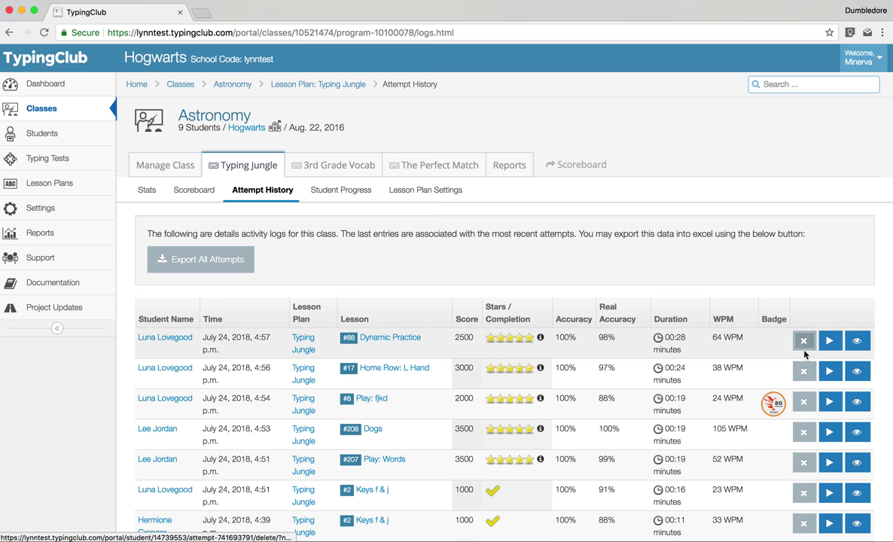
# - View the Typing Jungle student progress report and examine each student's stars and completed lessons across the lesson columns
pyautogui.click(337, 194)
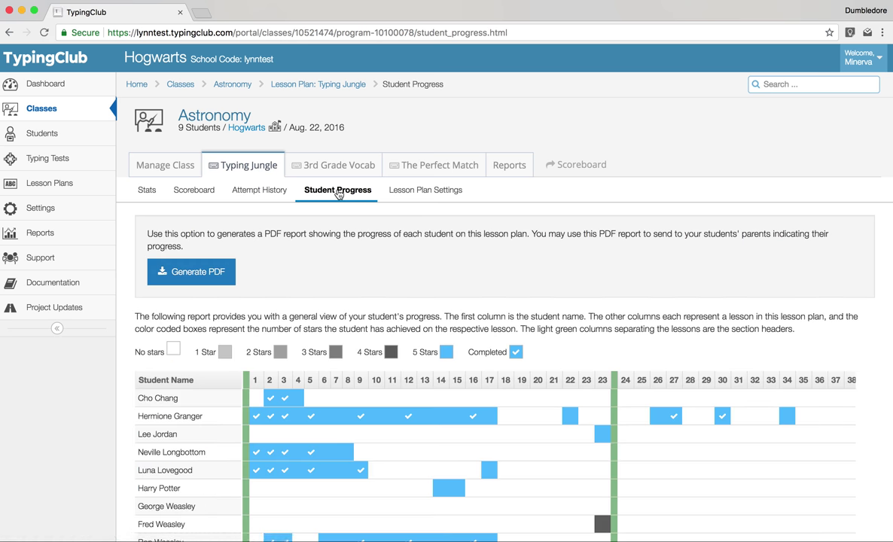
pyautogui.scroll(-1, 315, 271)
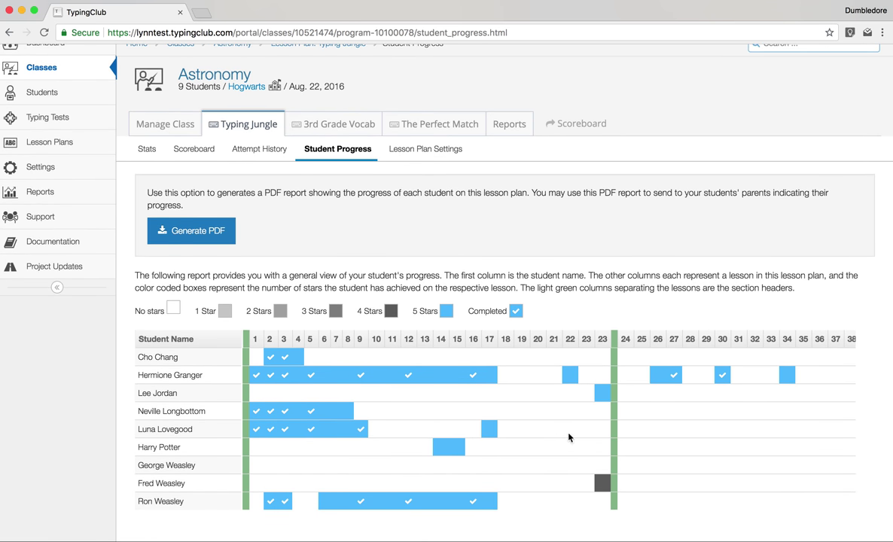
pyautogui.hscroll(6, 569, 437)
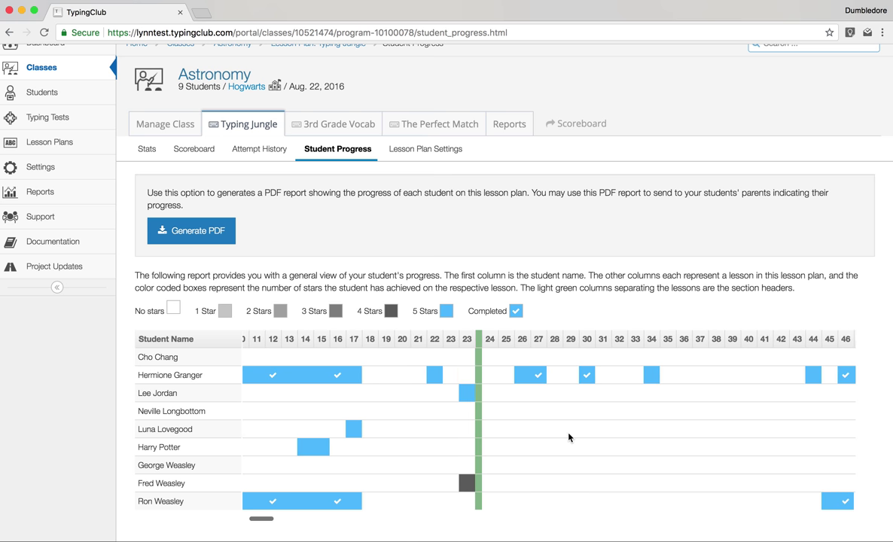
pyautogui.hscroll(-5, 569, 437)
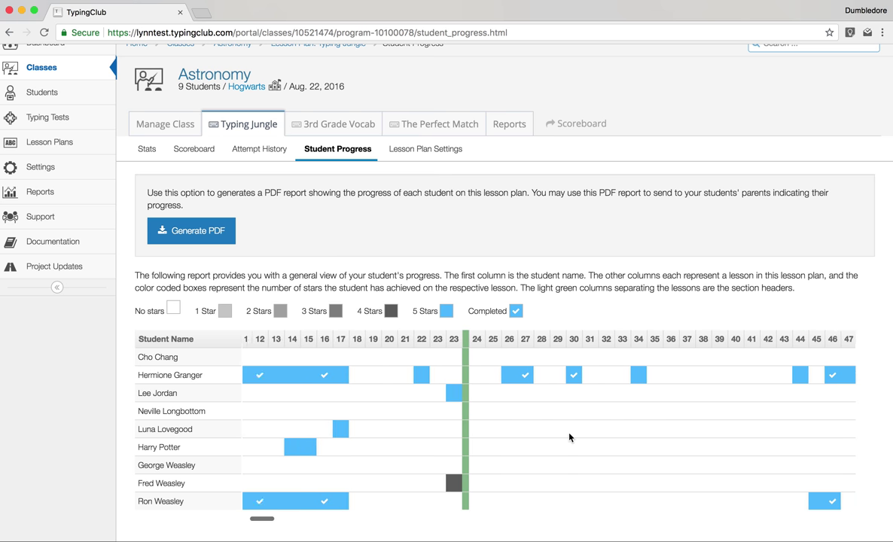
pyautogui.hscroll(-2, 569, 437)
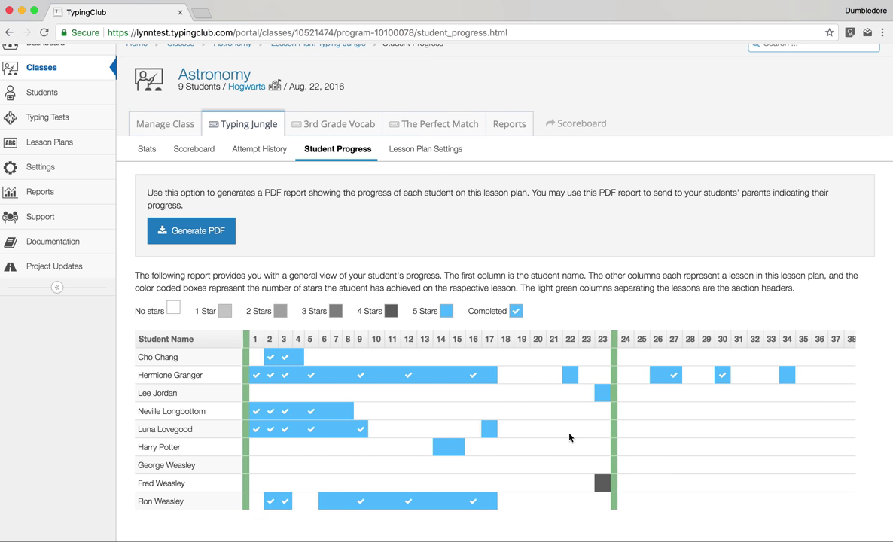
pyautogui.moveTo(490, 378)
pyautogui.hscroll(5, 359, 386)
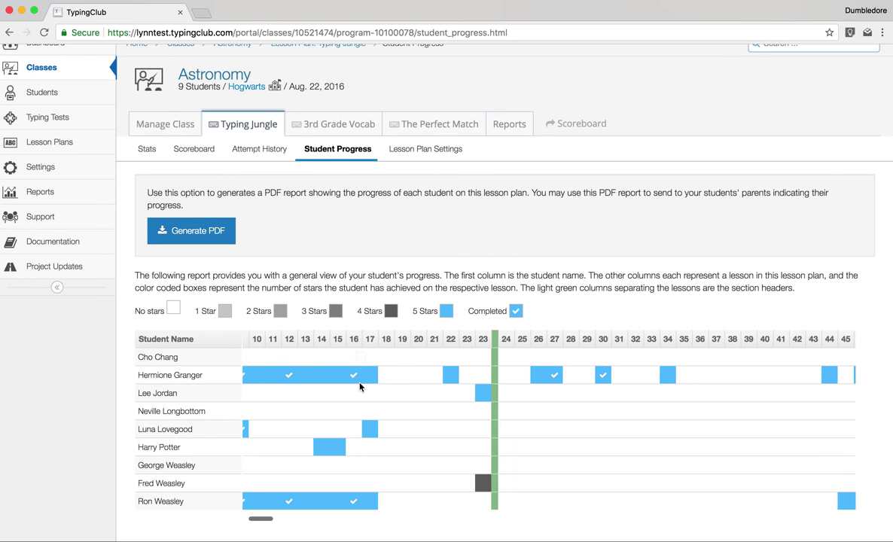
# - Open the Weekly Time Report from the Astronomy class's reports
pyautogui.hscroll(-5, 360, 387)
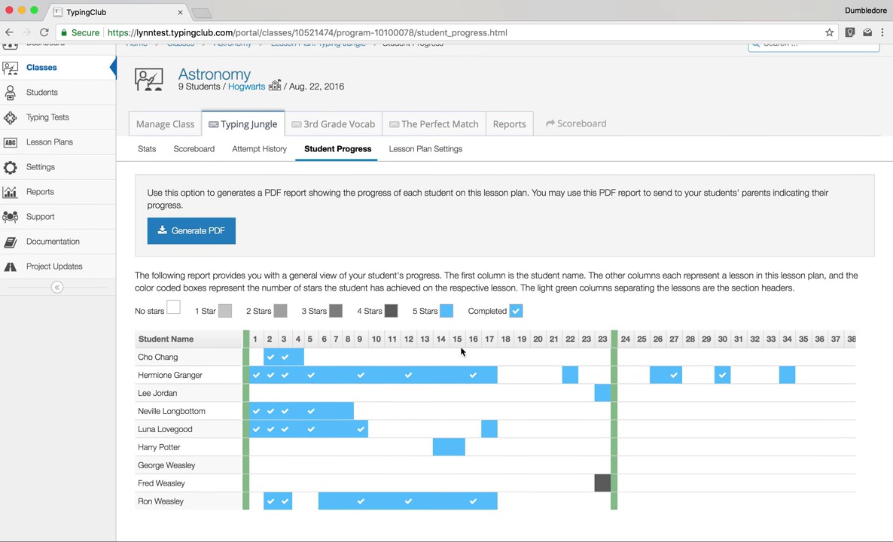
pyautogui.click(505, 129)
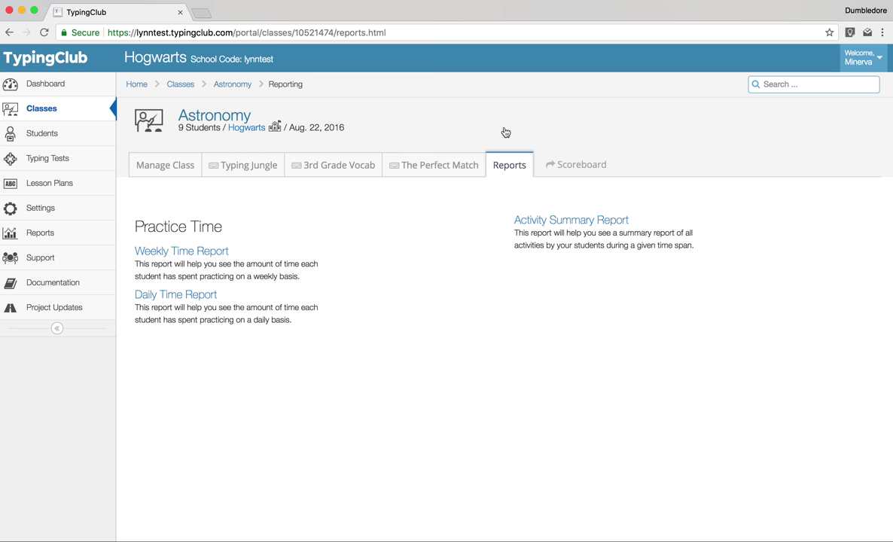
pyautogui.click(184, 251)
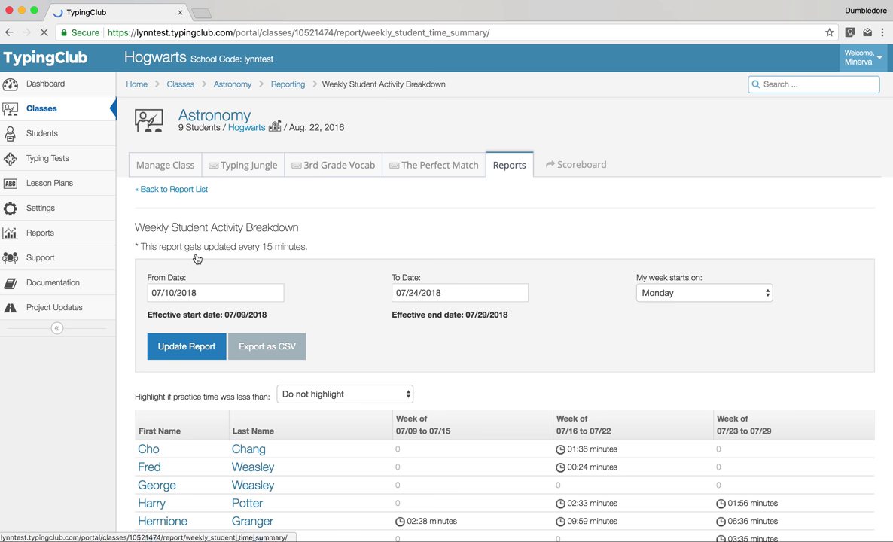
pyautogui.scroll(-2, 197, 260)
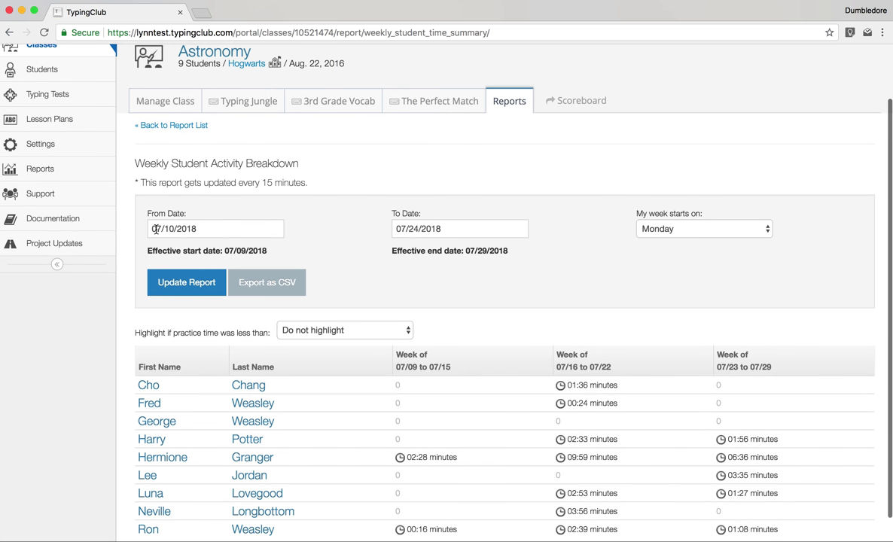
# - Update the weekly activity breakdown with a From Date of 01/10/2018 and review the students' weekly practice times
pyautogui.click(154, 228)
pyautogui.press('BackSpace')
pyautogui.write('1')
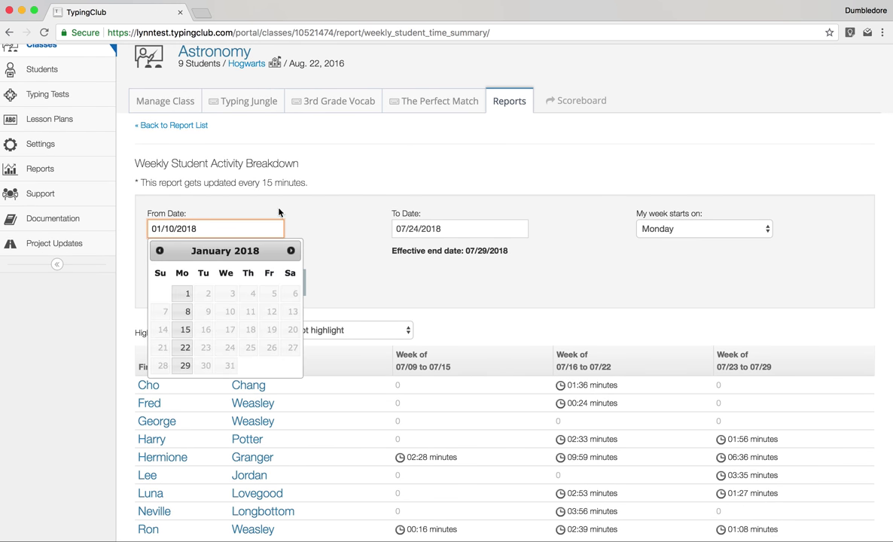
pyautogui.click(303, 195)
pyautogui.click(177, 284)
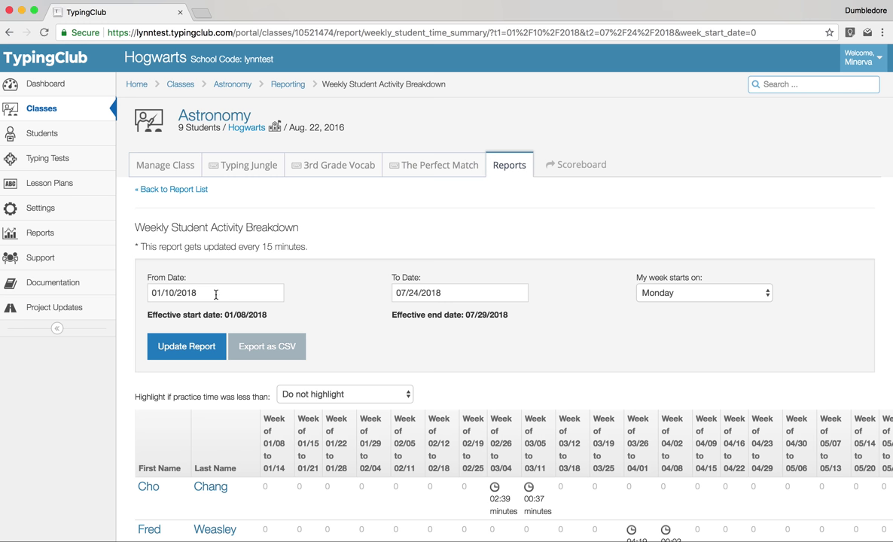
pyautogui.scroll(-5, 215, 293)
pyautogui.scroll(-1, 435, 315)
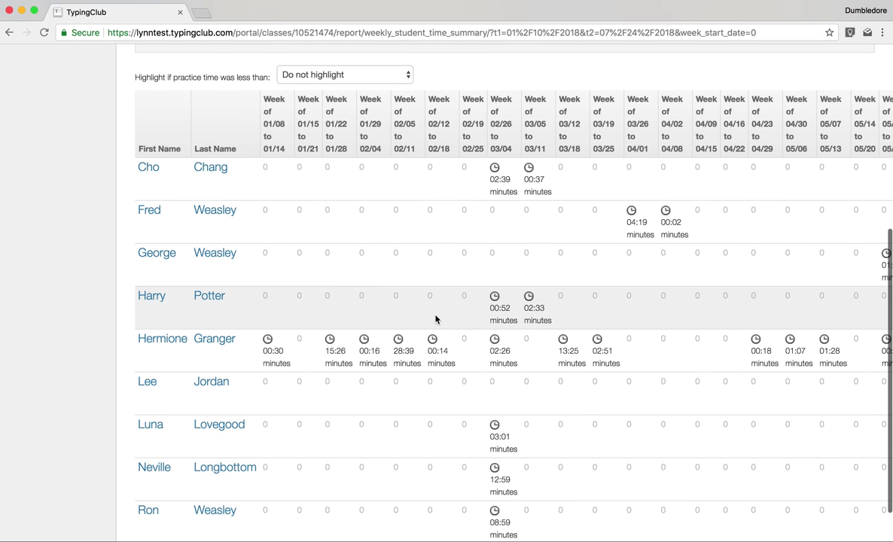
pyautogui.scroll(6, 497, 319)
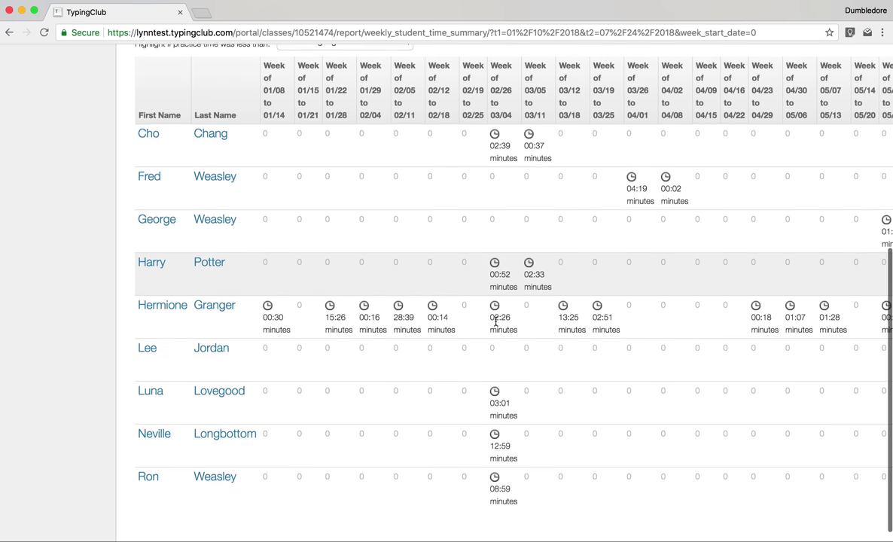
# - Try Tuesday as the report's week start day, set it back to Monday and update the report
pyautogui.click(652, 294)
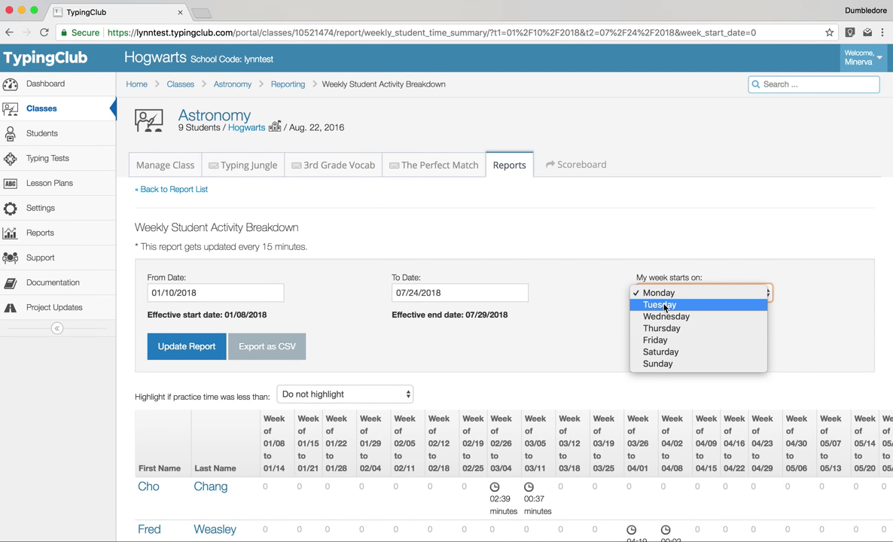
pyautogui.click(641, 308)
pyautogui.click(661, 296)
pyautogui.click(657, 281)
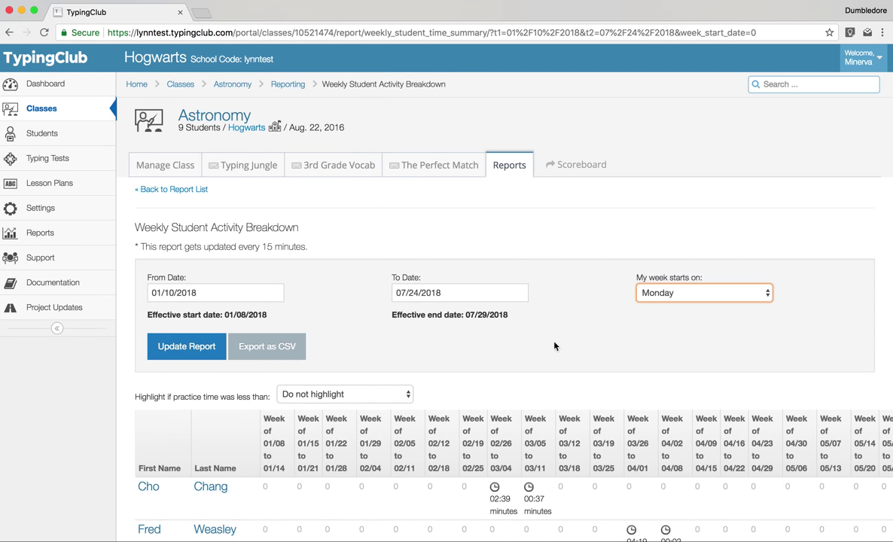
pyautogui.scroll(-5, 555, 343)
pyautogui.click(174, 146)
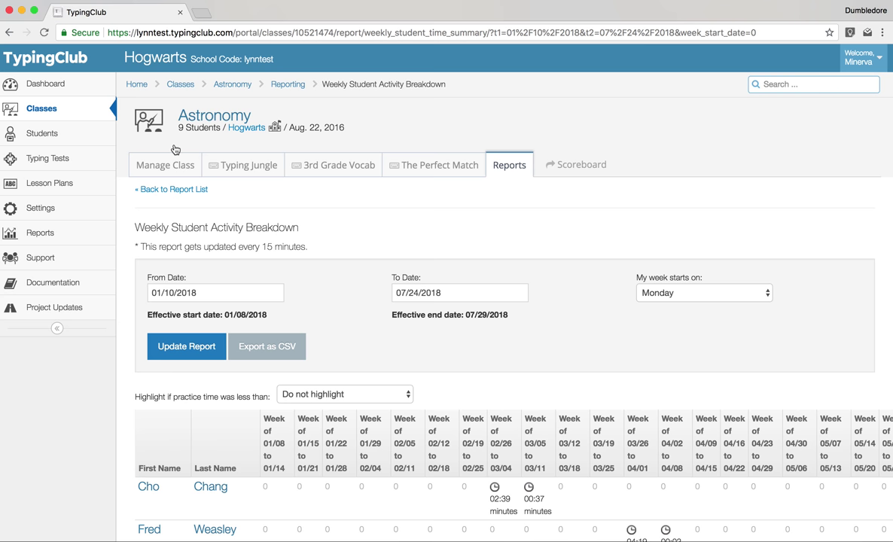
# - Highlight practice times of less than 5 minutes in the weekly report and review the students' highlighted weeks
pyautogui.scroll(-5, 404, 301)
pyautogui.scroll(-1, 404, 300)
pyautogui.click(294, 125)
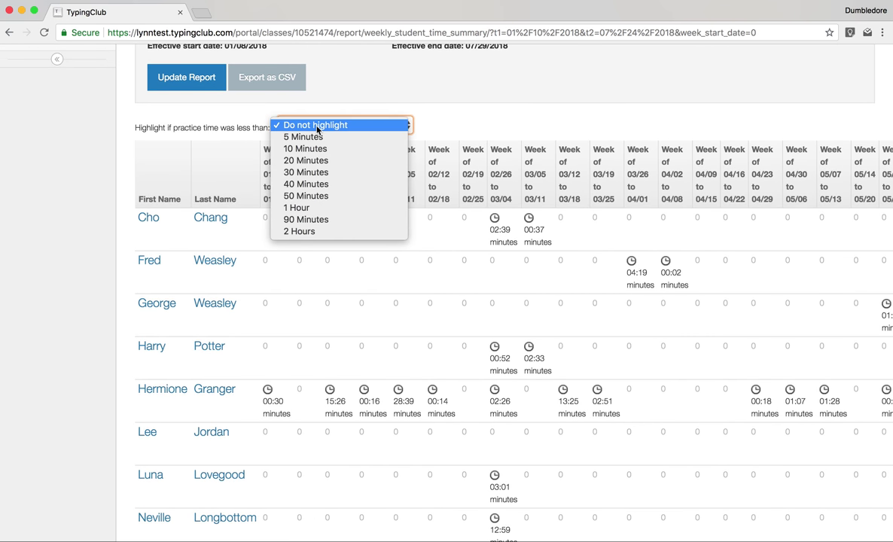
pyautogui.click(305, 138)
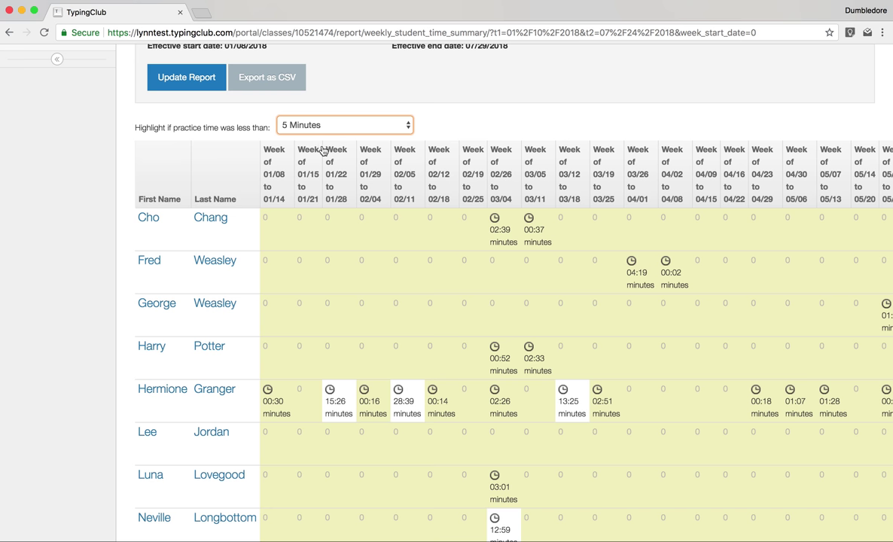
pyautogui.scroll(-1, 370, 256)
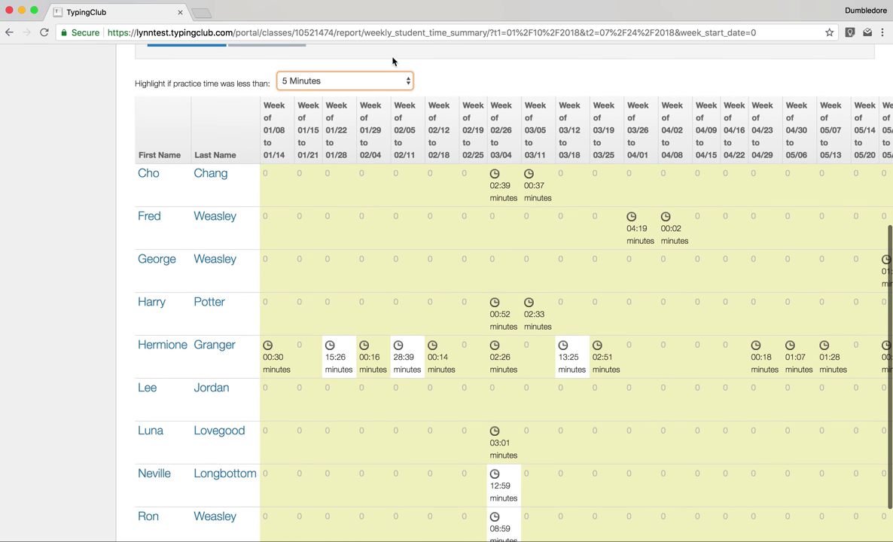
pyautogui.scroll(-1, 431, 229)
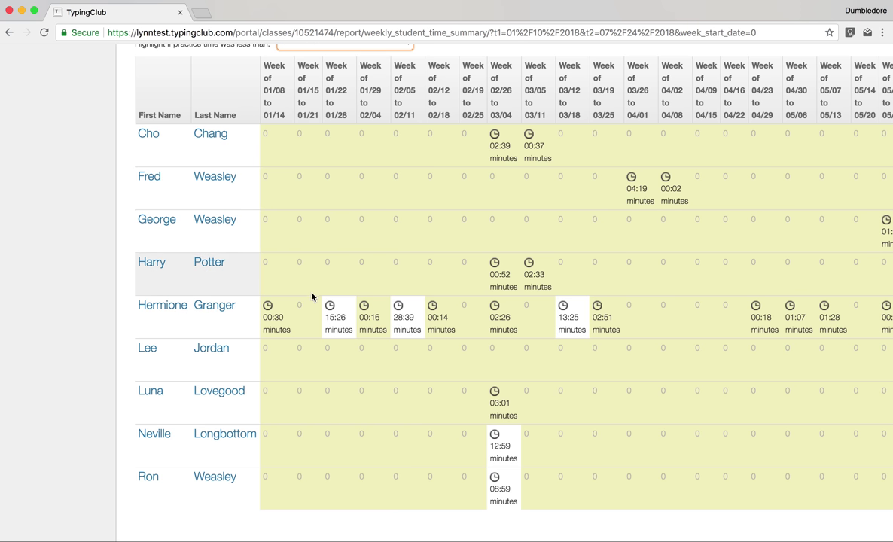
pyautogui.scroll(2, 403, 155)
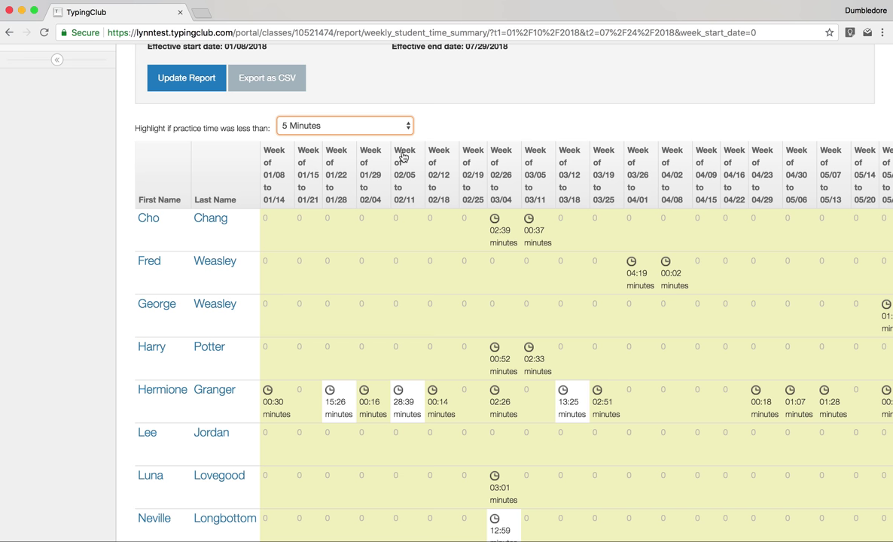
pyautogui.scroll(3, 402, 162)
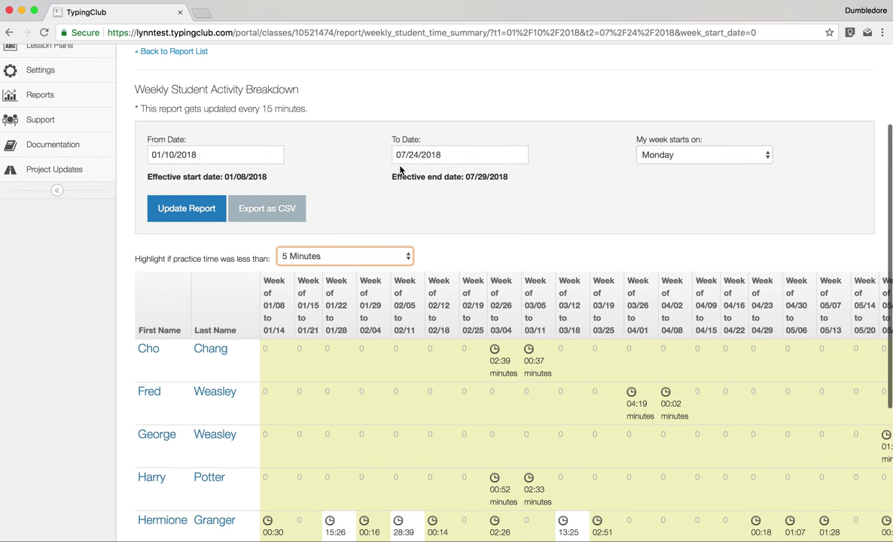
pyautogui.scroll(2, 402, 170)
# - Open the class's Activity Summary Report and update it with a From Date of 01/10/2018
pyautogui.click(233, 156)
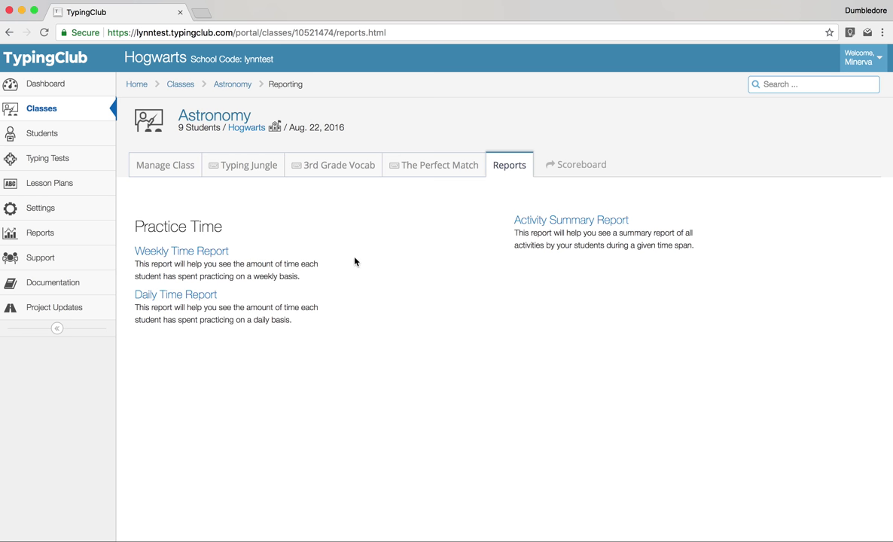
pyautogui.click(561, 220)
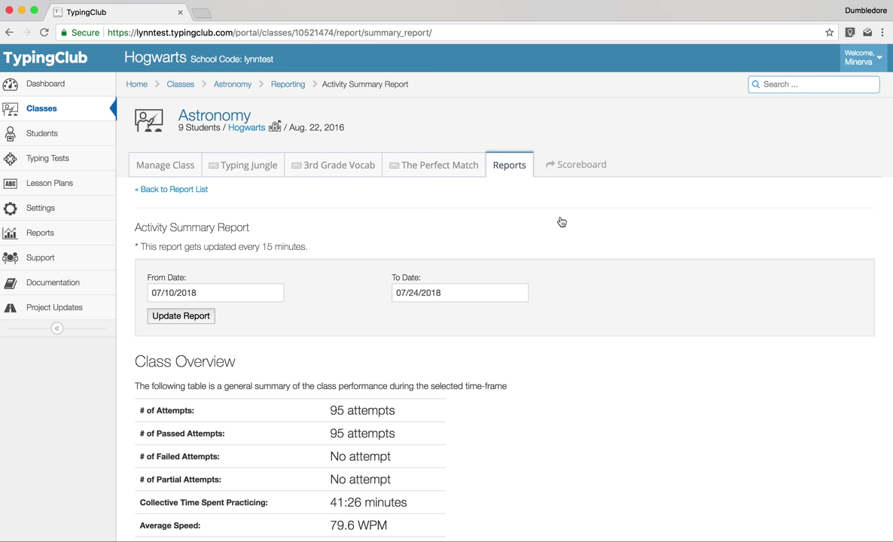
pyautogui.scroll(-3, 564, 370)
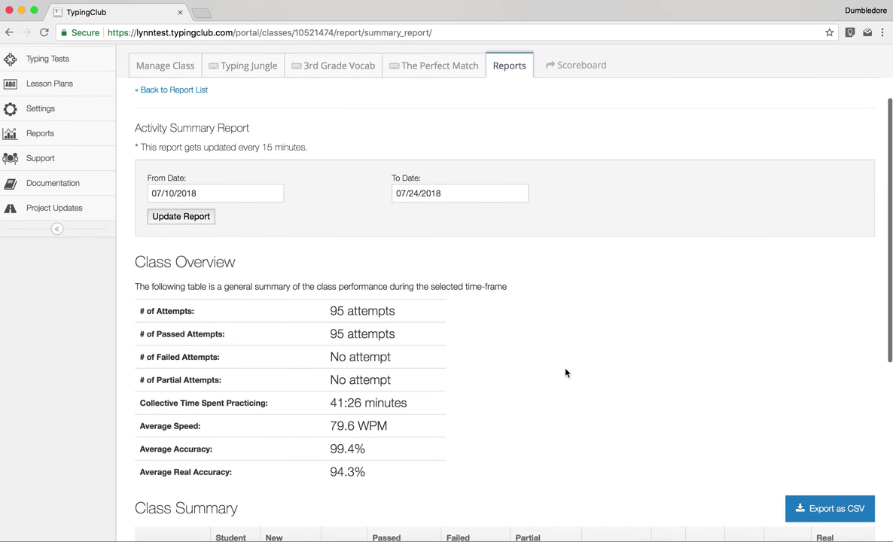
pyautogui.click(156, 190)
pyautogui.press('Delete')
pyautogui.write('1')
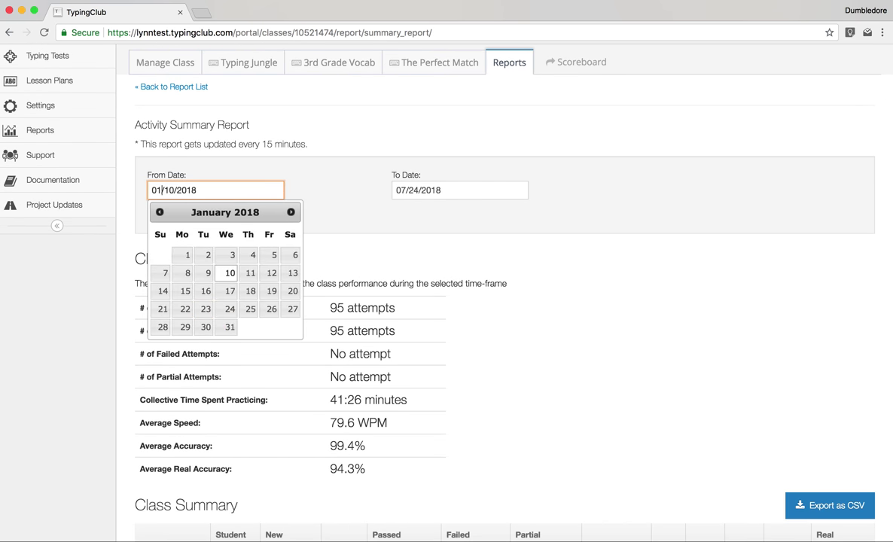
pyautogui.click(326, 194)
pyautogui.click(181, 211)
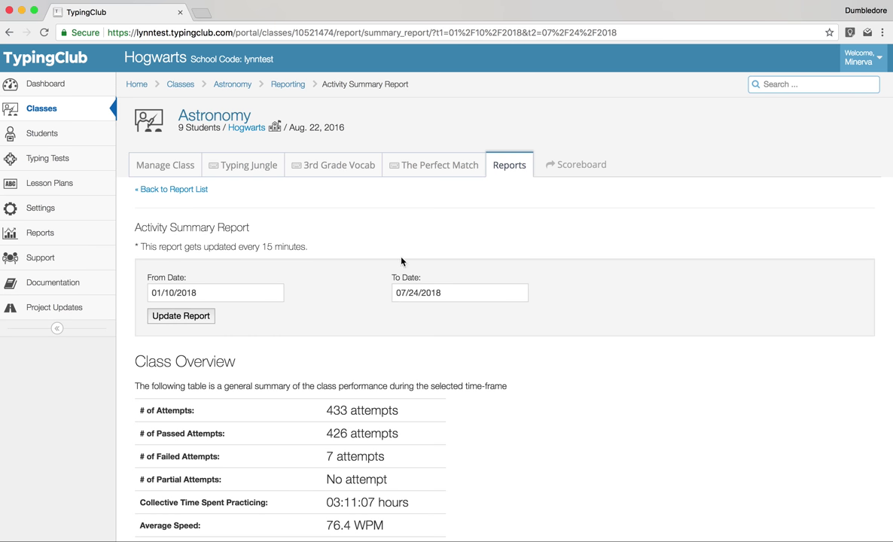
# - Examine the Activity Summary Report's class overview and per-student class summary, including its CSV export option
pyautogui.scroll(-5, 401, 253)
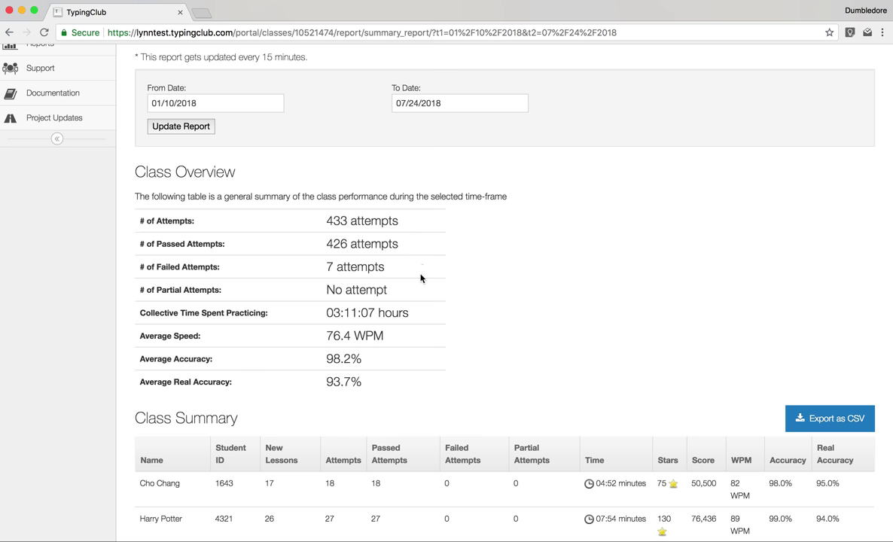
pyautogui.scroll(-3, 408, 299)
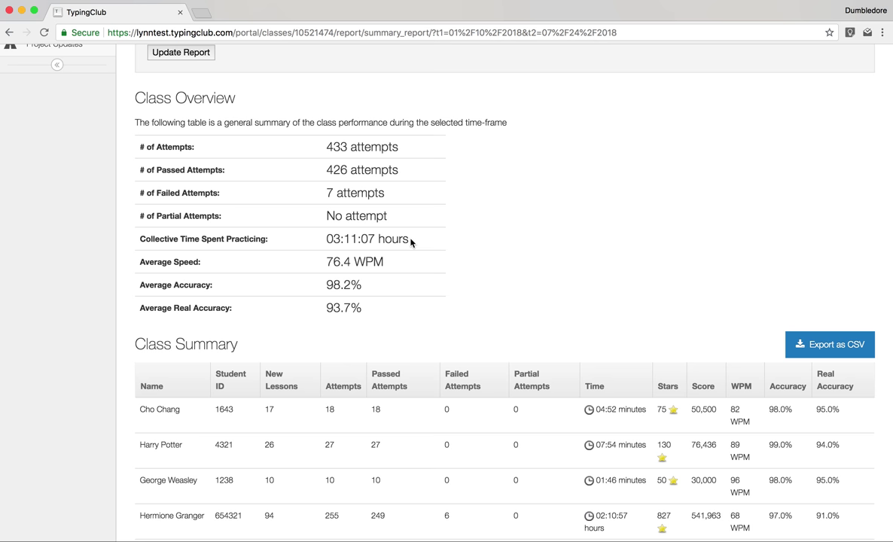
pyautogui.scroll(-2, 413, 270)
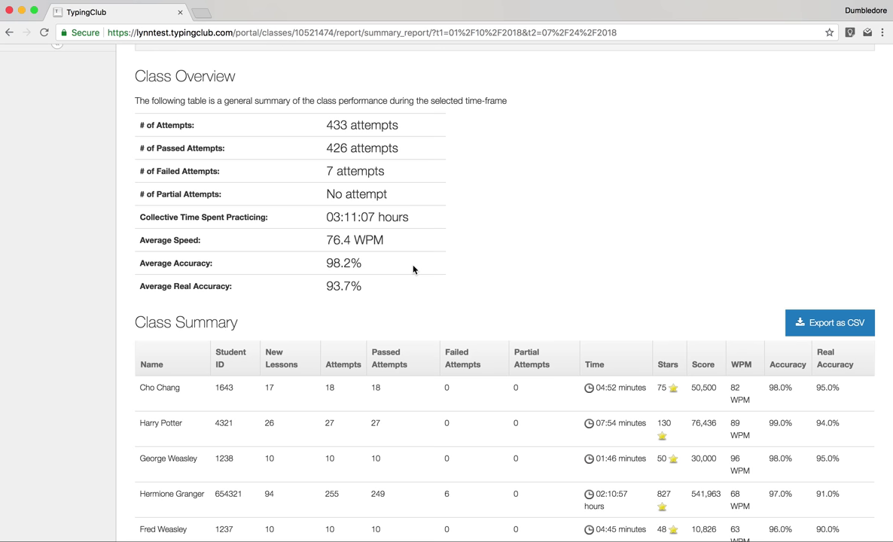
pyautogui.scroll(-5, 412, 269)
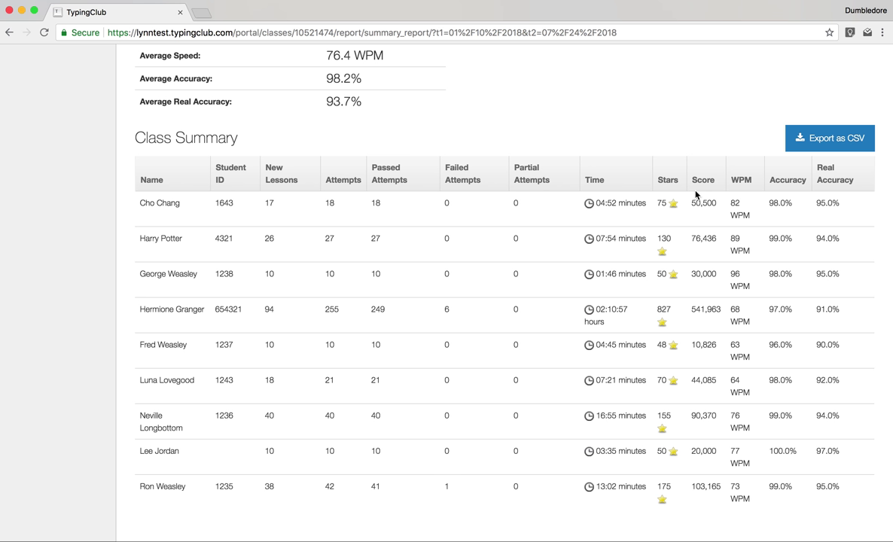
pyautogui.click(821, 152)
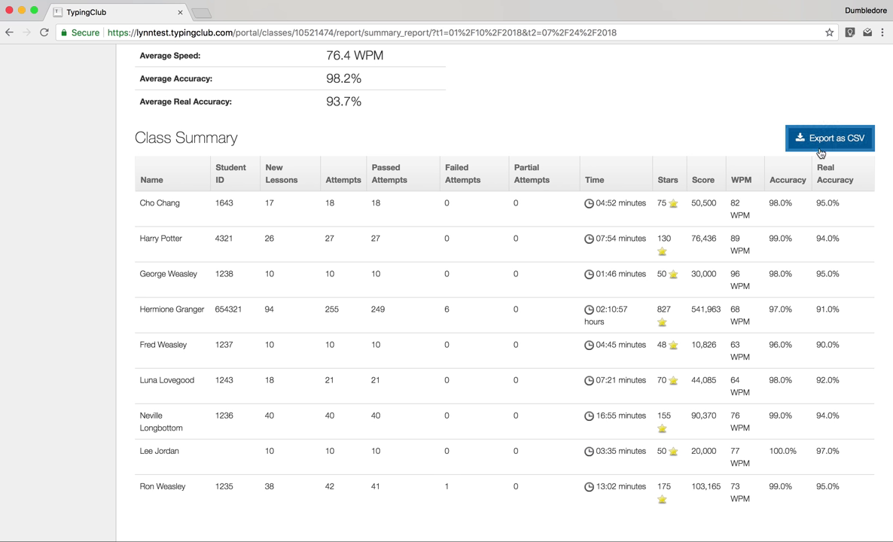
pyautogui.scroll(5, 821, 152)
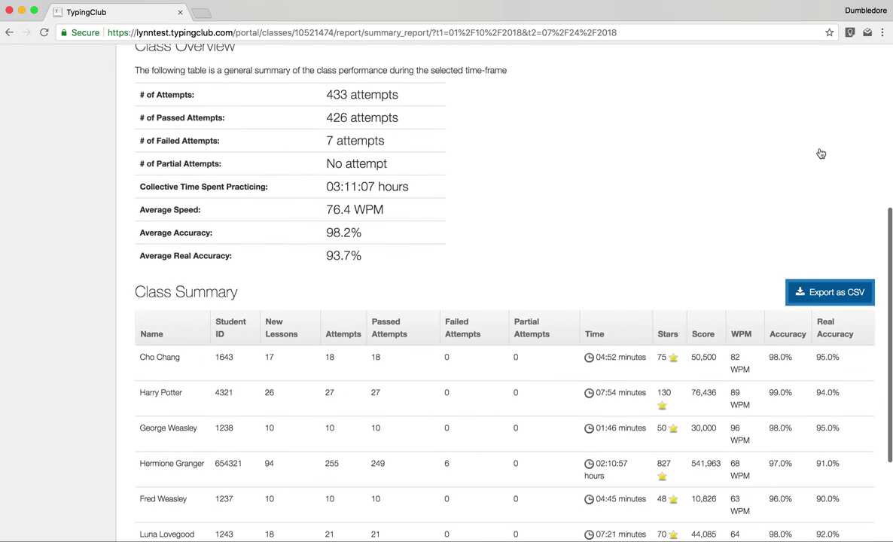
pyautogui.scroll(-3, 821, 153)
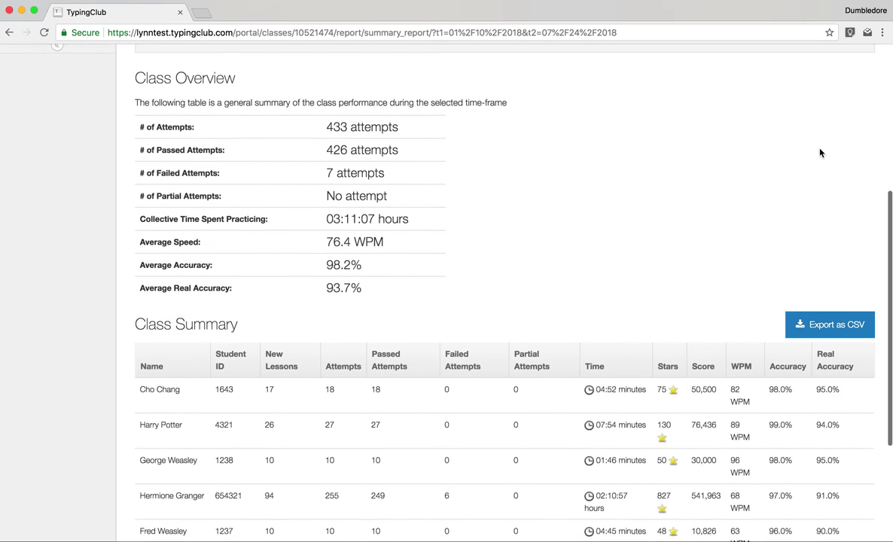
pyautogui.scroll(6, 821, 152)
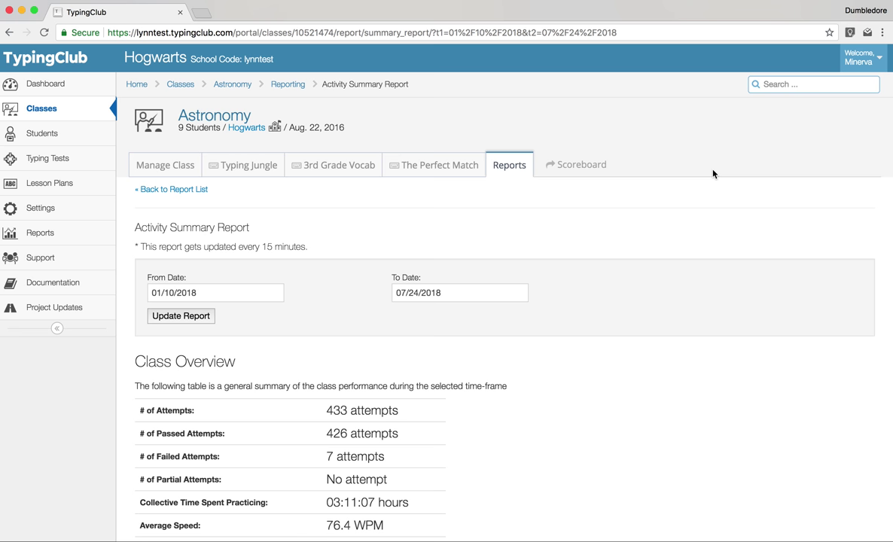
# - Open the Potions typing test's options and examine who may take it, the allowed number of attempts and the time limit
pyautogui.click(51, 161)
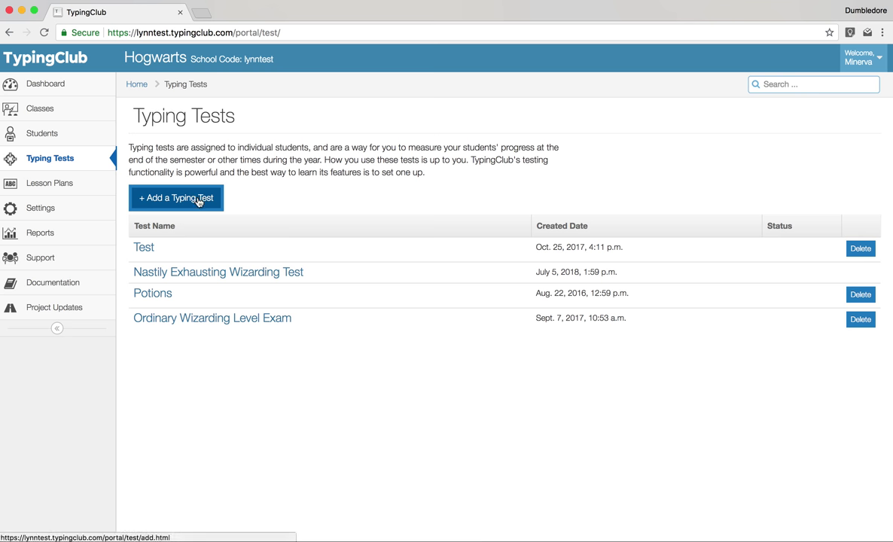
pyautogui.click(159, 294)
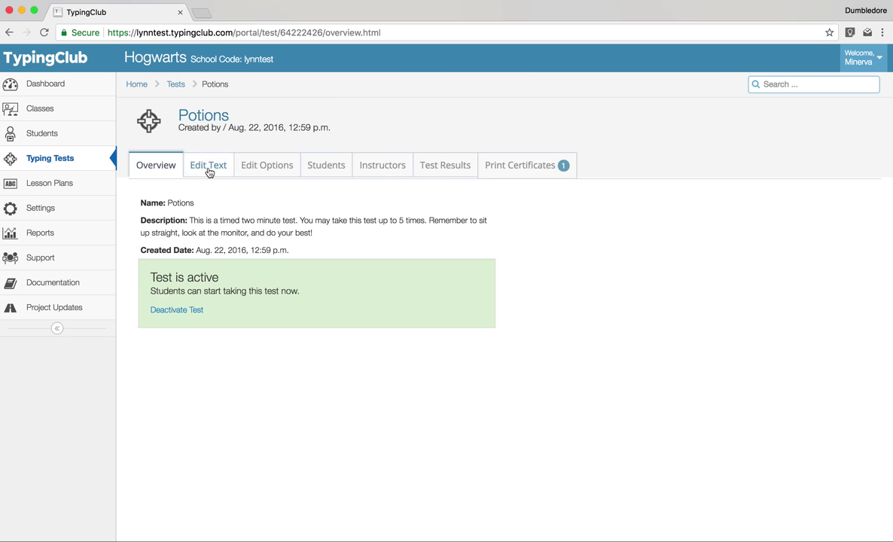
pyautogui.click(265, 178)
pyautogui.scroll(-2, 292, 281)
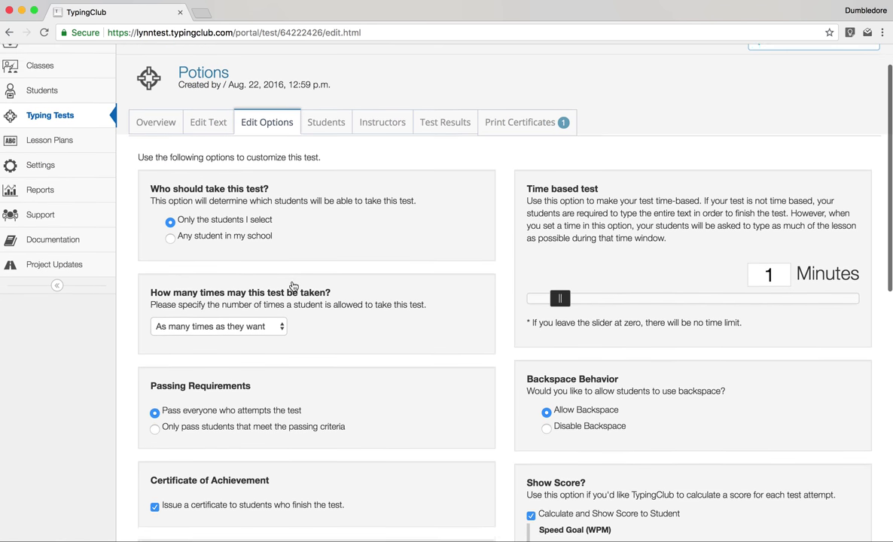
pyautogui.moveTo(528, 159); pyautogui.dragTo(280, 260)
pyautogui.click(373, 209)
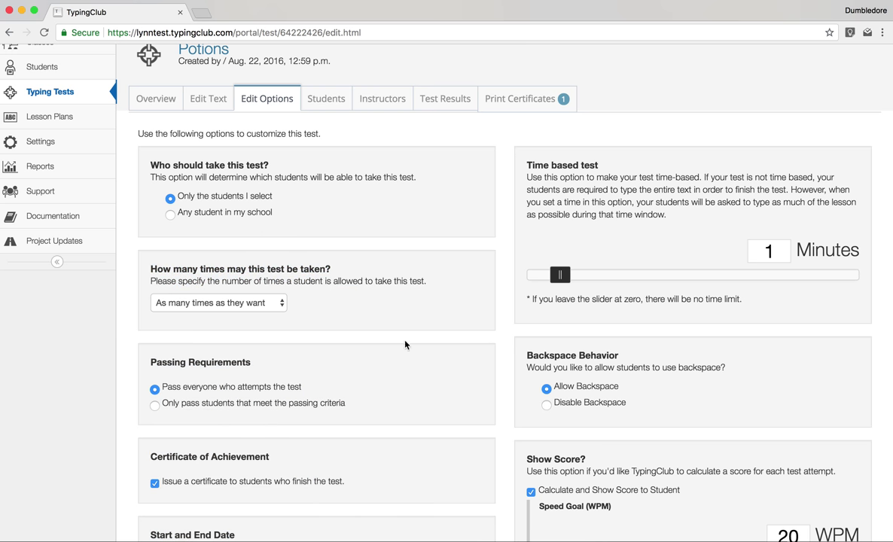
pyautogui.scroll(-2, 375, 315)
pyautogui.scroll(-3, 299, 256)
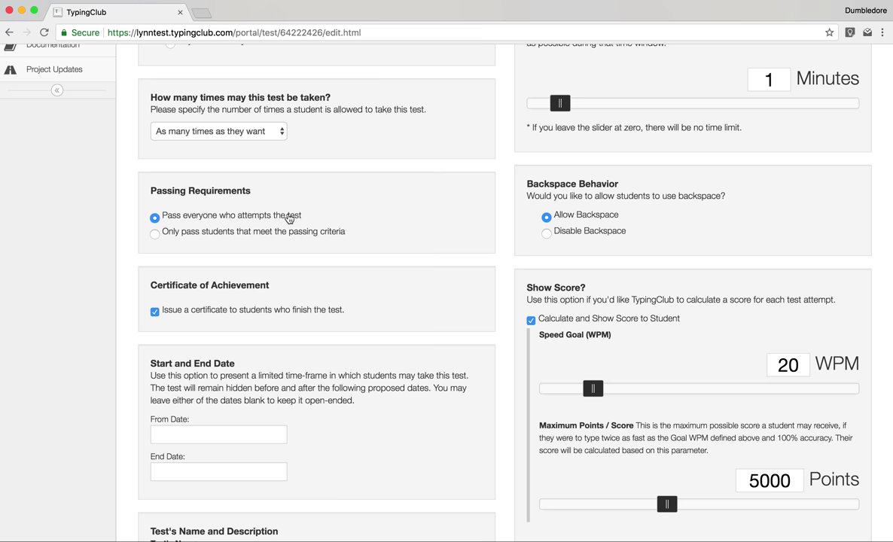
# - Try passing only students who meet the passing criteria, and restore passing everyone who attempts the Potions test
pyautogui.click(286, 233)
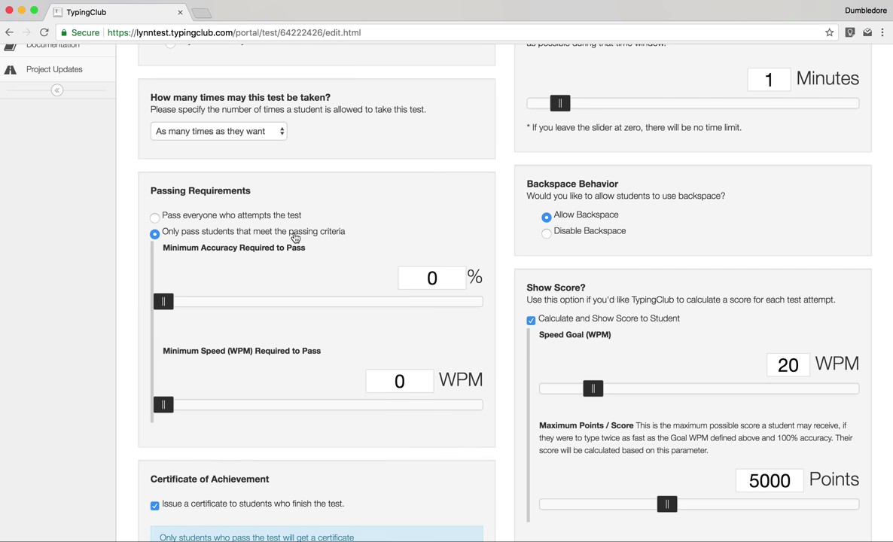
pyautogui.click(295, 217)
# - Examine the Potions test's certificate, start and end date, score, name, description and icon options
pyautogui.scroll(-1, 293, 219)
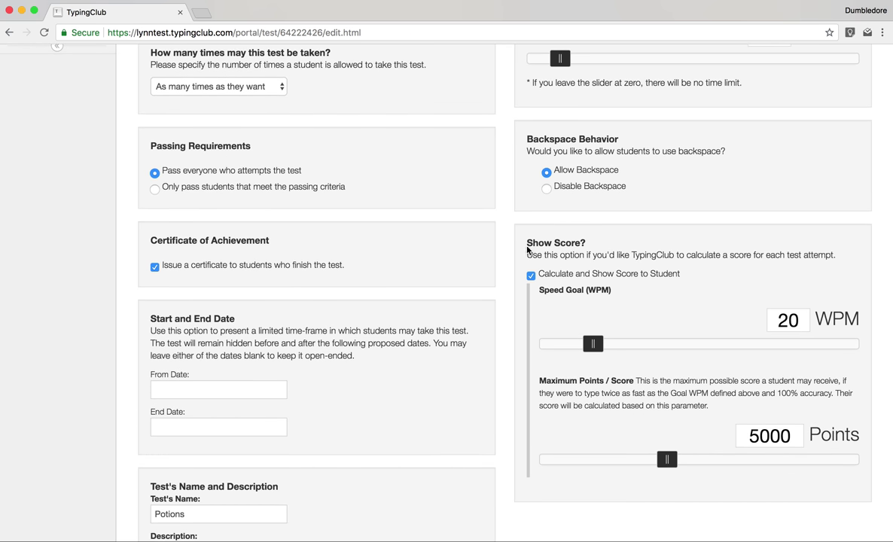
pyautogui.scroll(-2, 490, 234)
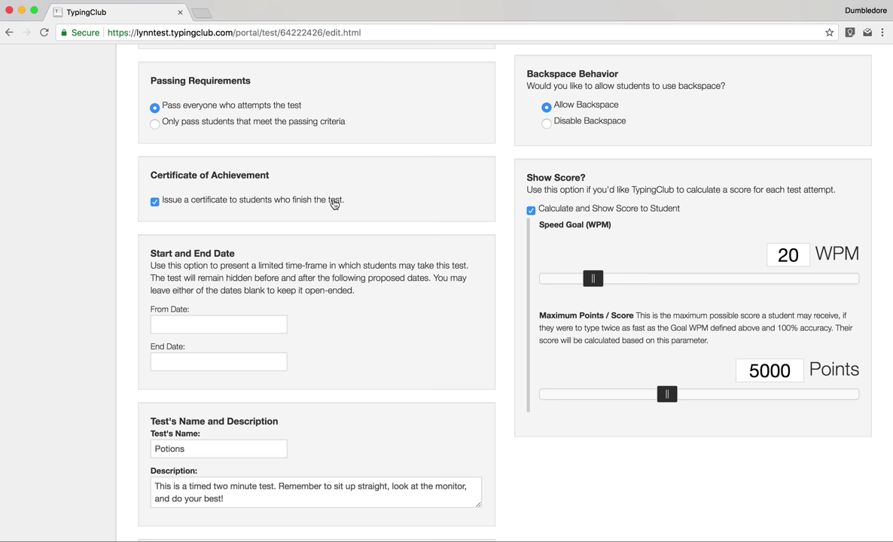
pyautogui.scroll(-1, 334, 204)
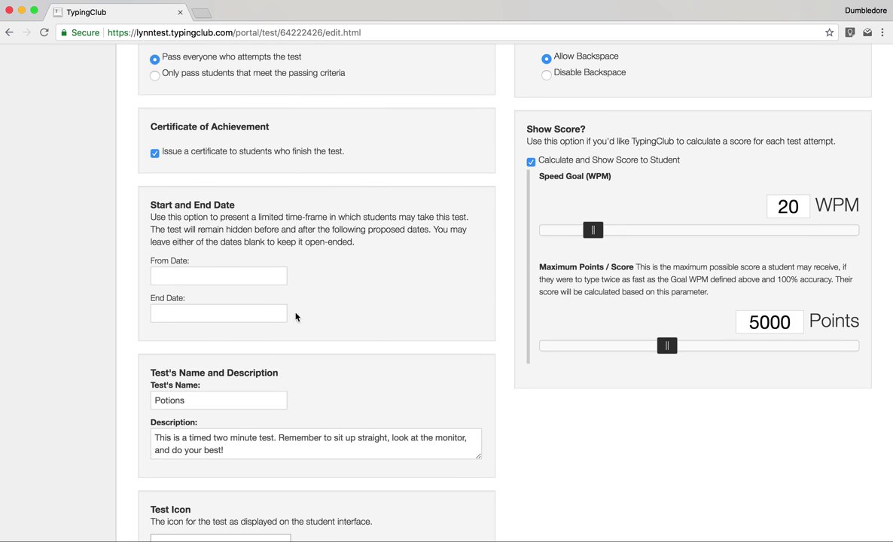
pyautogui.scroll(-1, 575, 193)
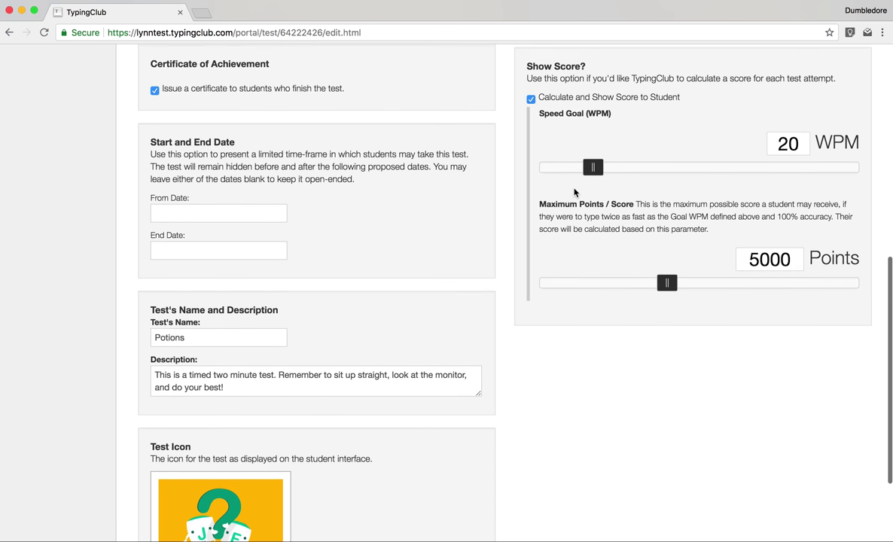
pyautogui.scroll(-2, 576, 194)
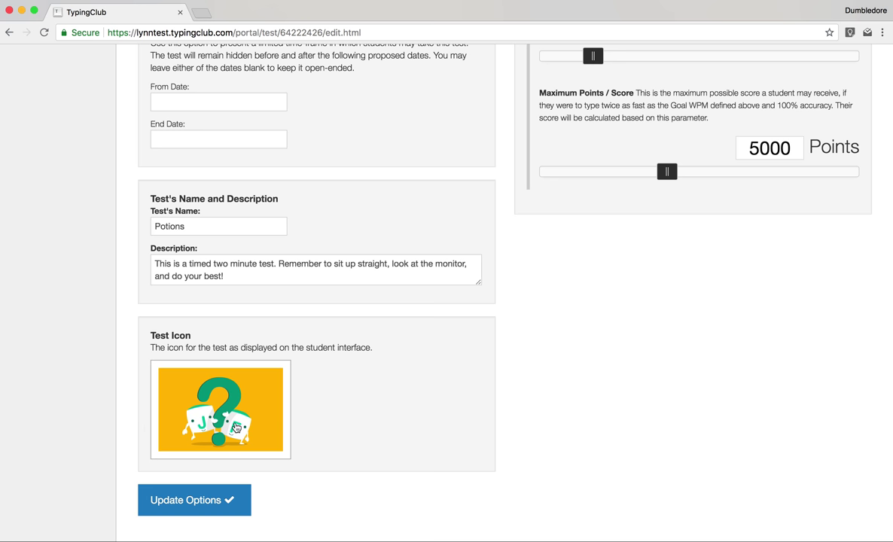
pyautogui.scroll(10, 236, 427)
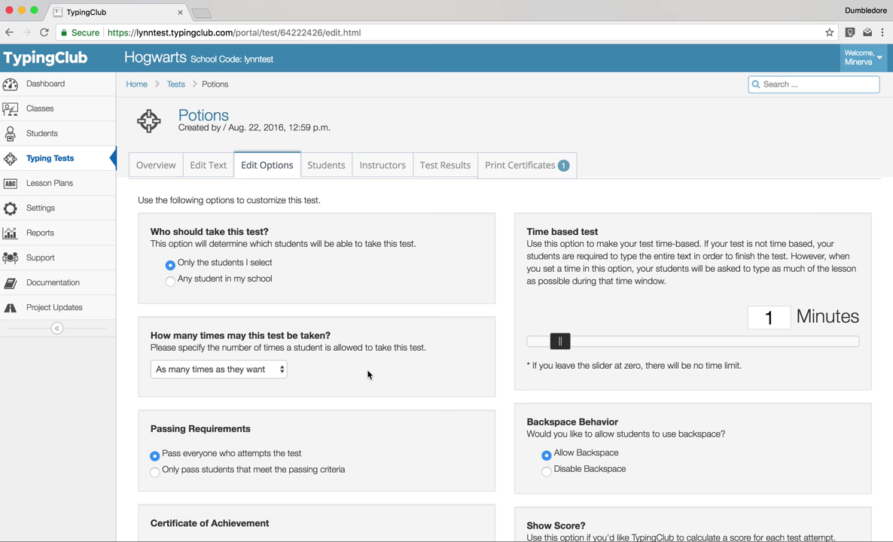
# - Open the Potions test's text for editing and review the main and alternative text fields
pyautogui.click(219, 167)
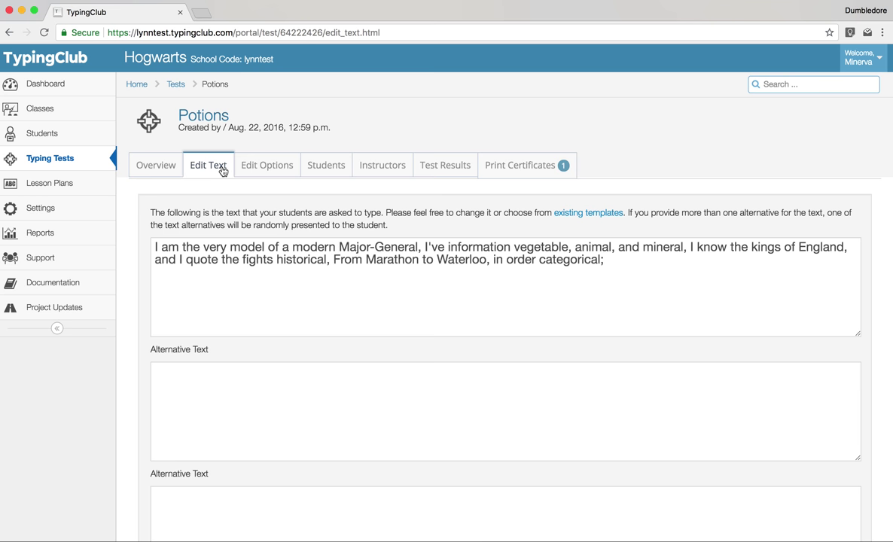
pyautogui.scroll(-3, 259, 395)
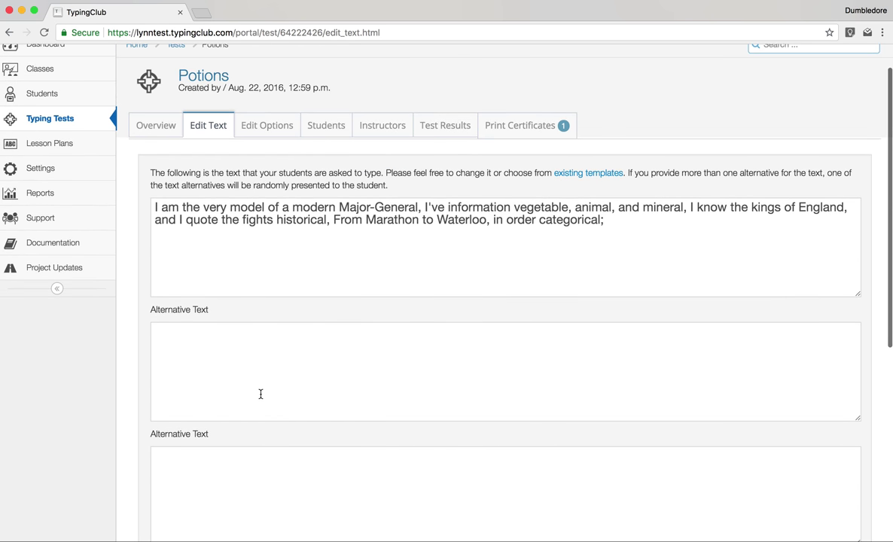
pyautogui.click(254, 227)
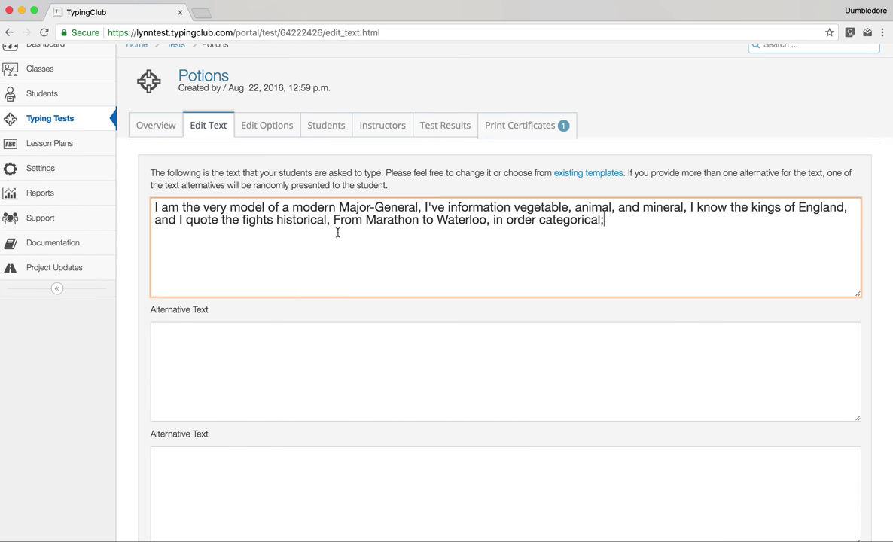
# - Open the existing test templates, preview the First Grade Typing Test text and collapse the preview
pyautogui.click(592, 176)
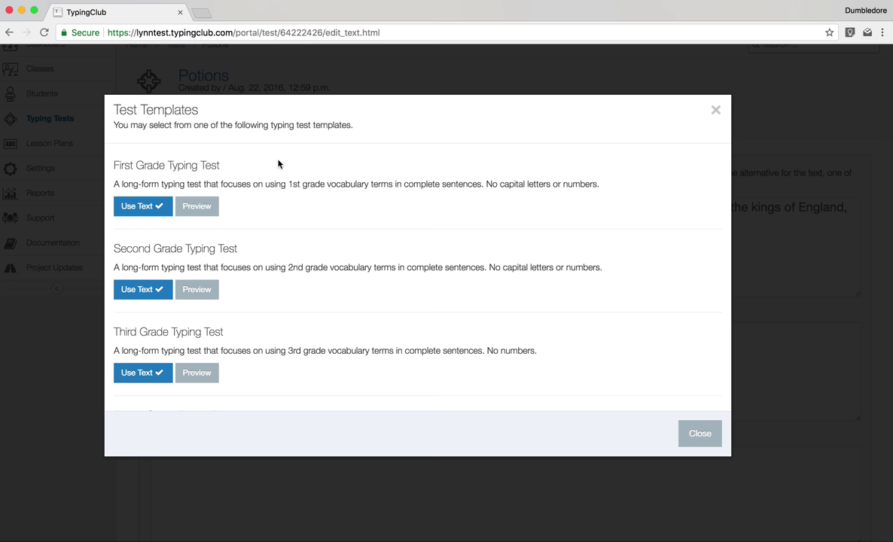
pyautogui.rightClick(241, 183)
pyautogui.click(211, 138)
pyautogui.click(201, 207)
pyautogui.click(139, 206)
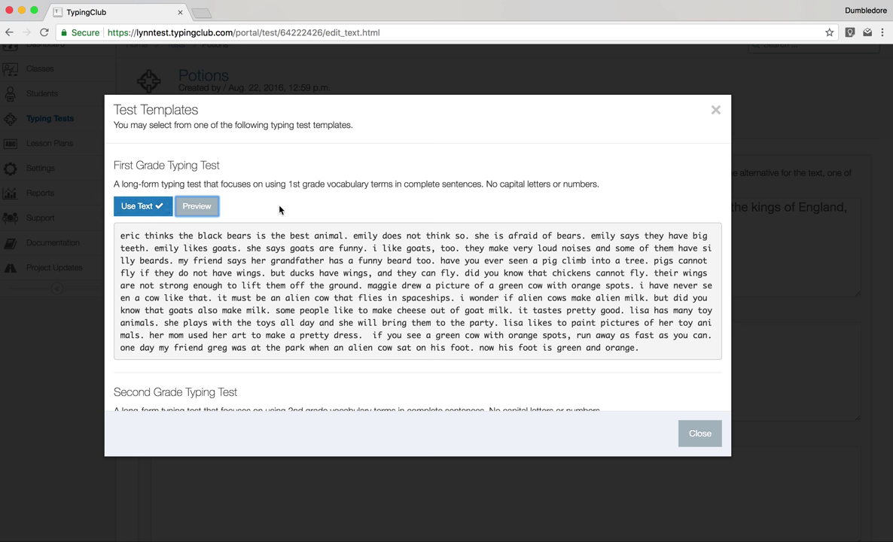
pyautogui.click(199, 206)
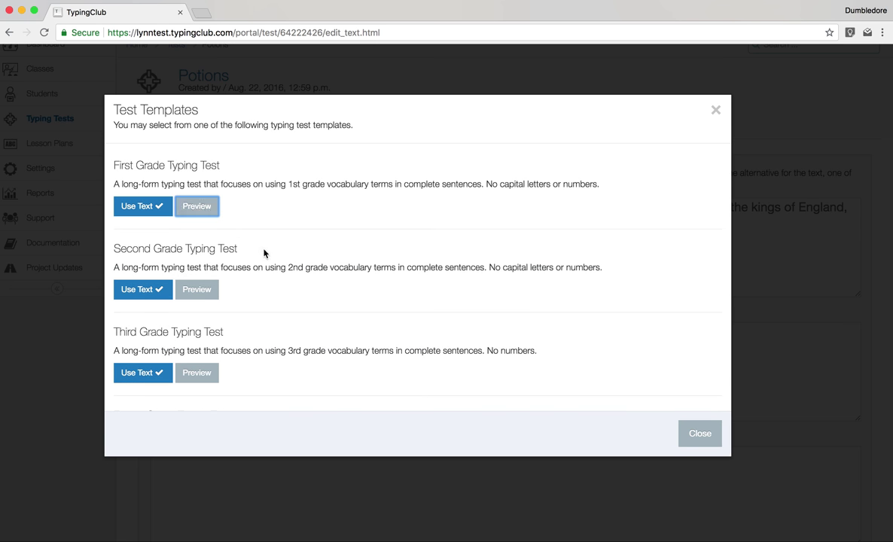
# - Browse the remaining grade-level, row drill and all-letters test templates, and close the template list without using one
pyautogui.scroll(-5, 263, 253)
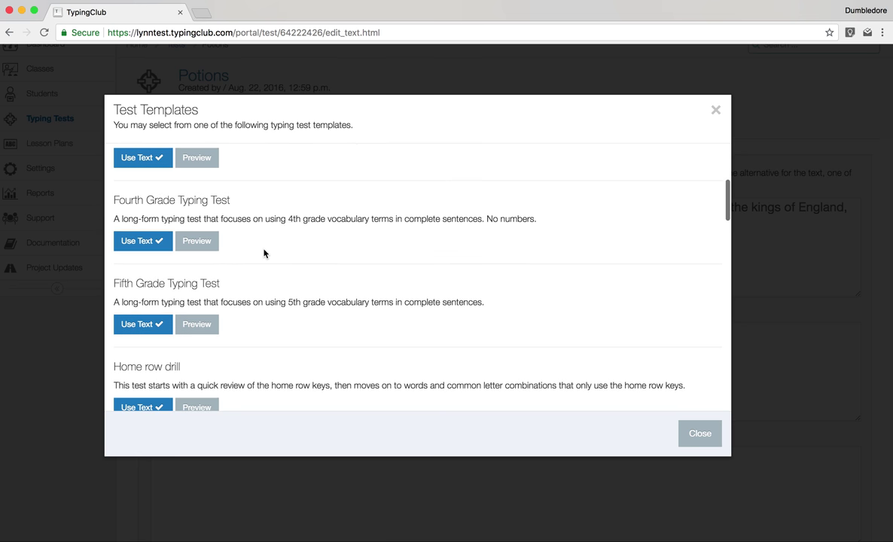
pyautogui.scroll(-5, 264, 253)
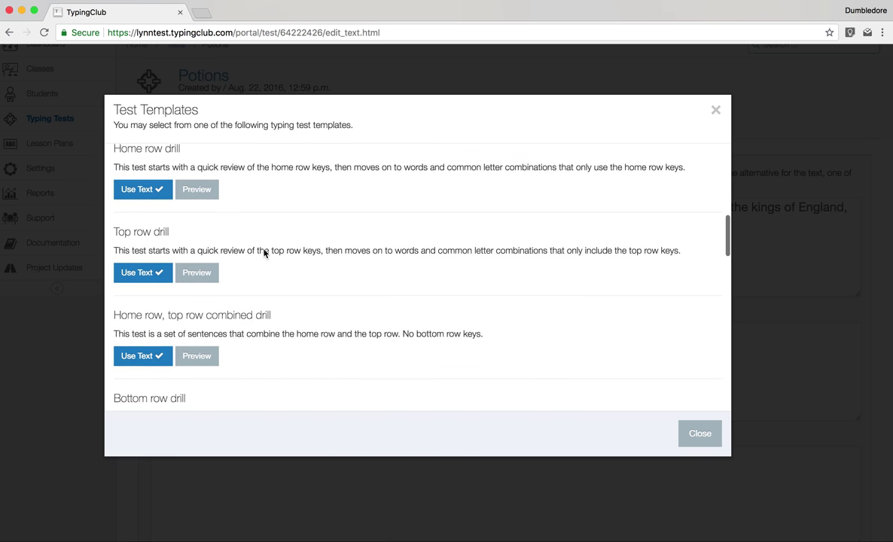
pyautogui.scroll(-3, 263, 253)
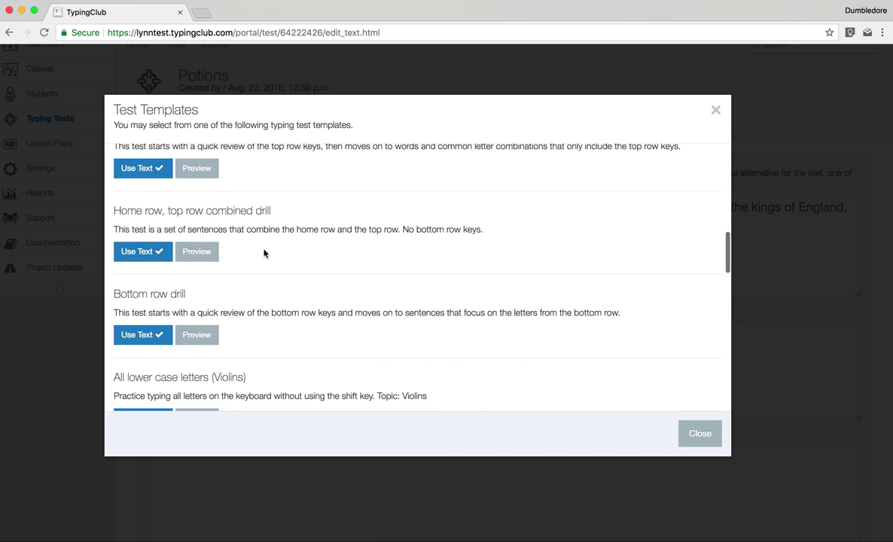
pyautogui.scroll(-6, 263, 253)
pyautogui.scroll(-3, 264, 251)
pyautogui.scroll(-5, 264, 253)
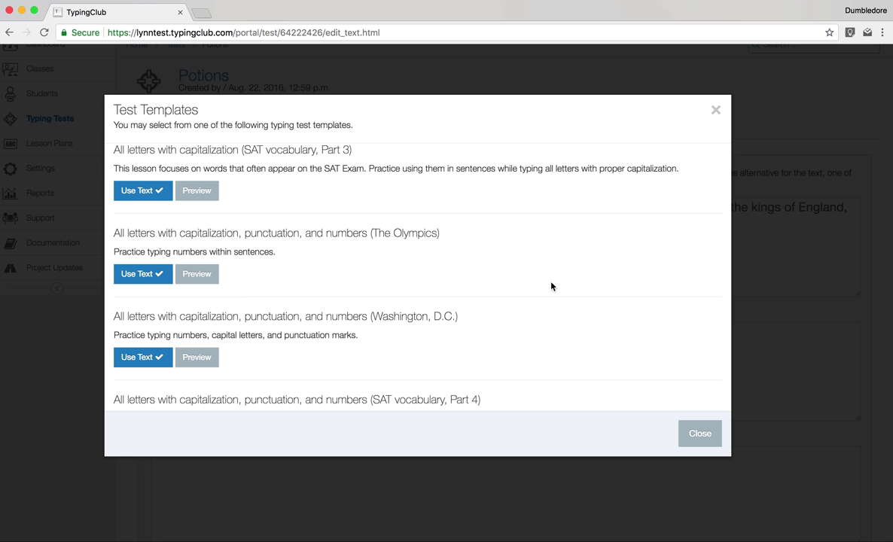
pyautogui.click(687, 446)
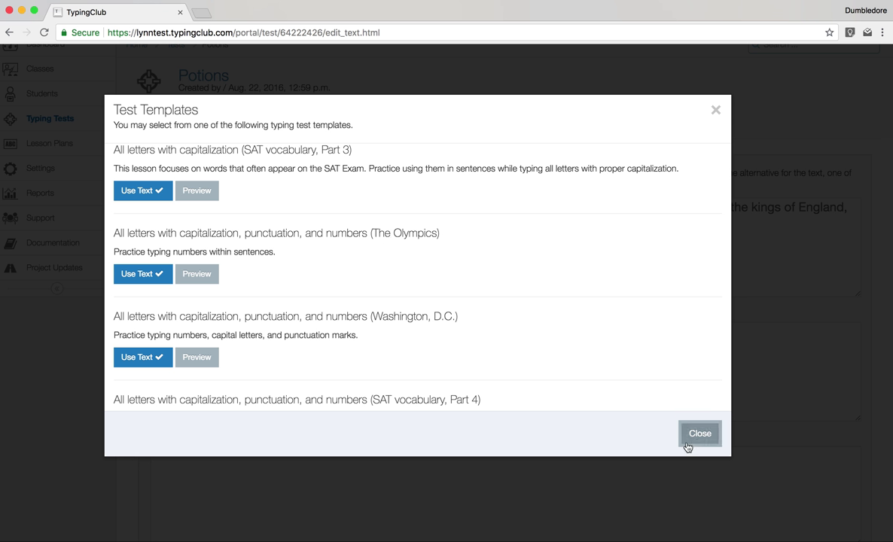
pyautogui.click(697, 436)
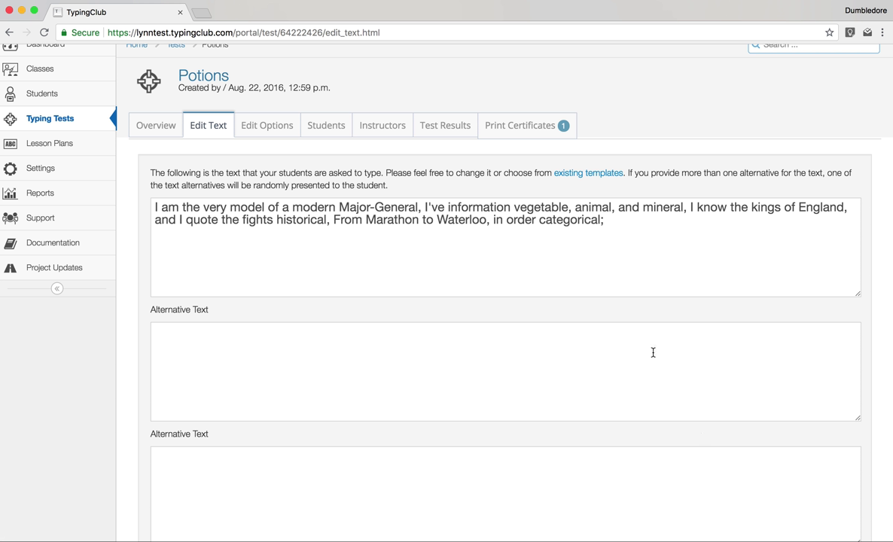
# - Review the students assigned to the Potions test and its instructors' access levels
pyautogui.click(324, 123)
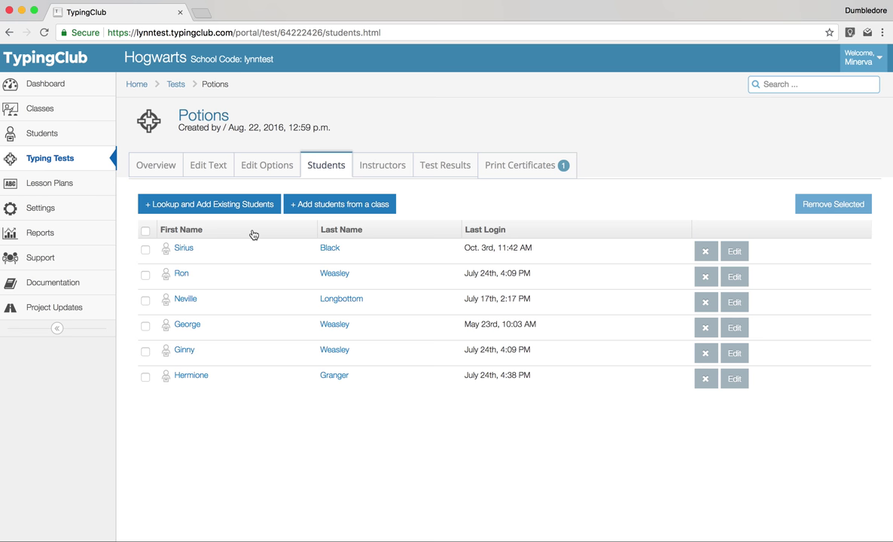
pyautogui.click(374, 170)
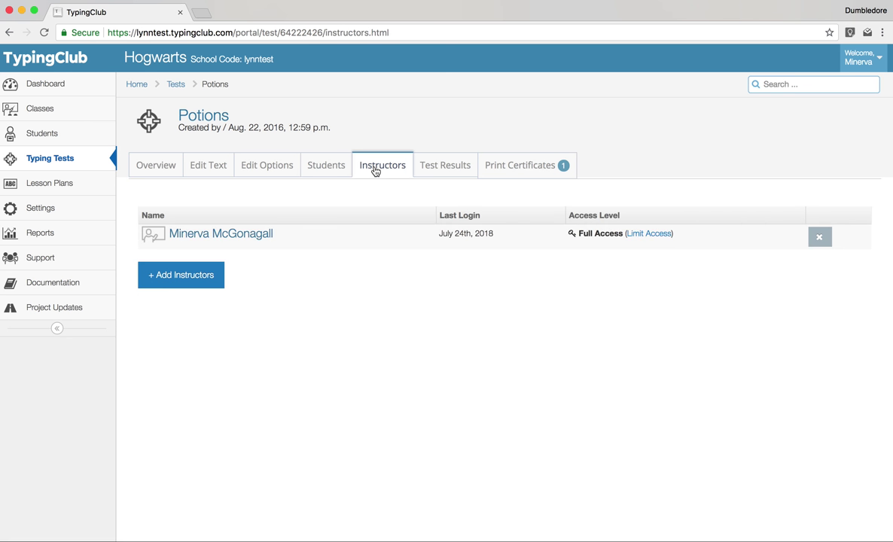
# - Open the Potions test results, view the individual attempts of the student with 10 attempts, and close the attempt list
pyautogui.click(449, 170)
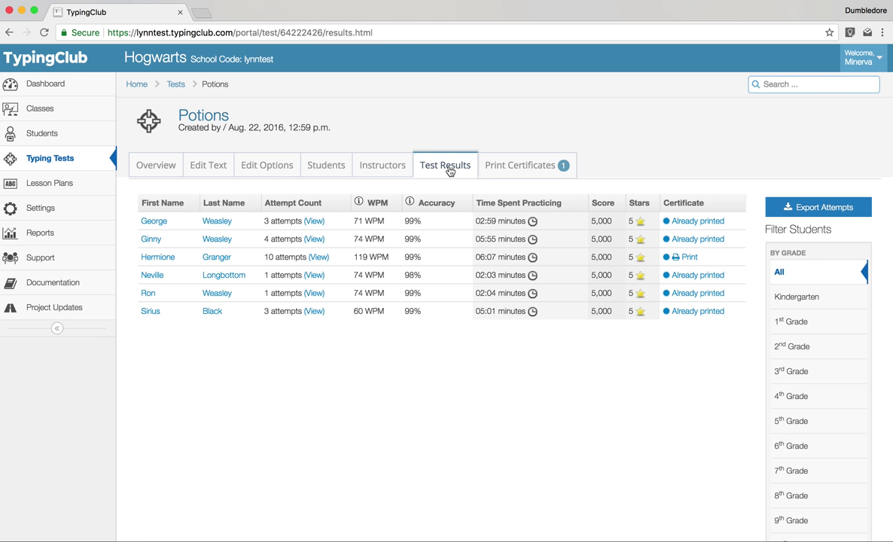
pyautogui.click(319, 257)
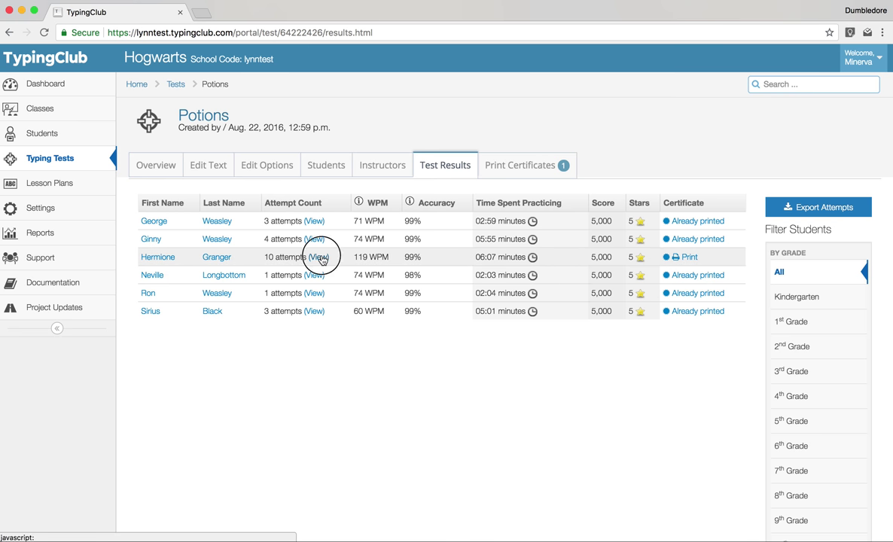
pyautogui.scroll(-1, 437, 269)
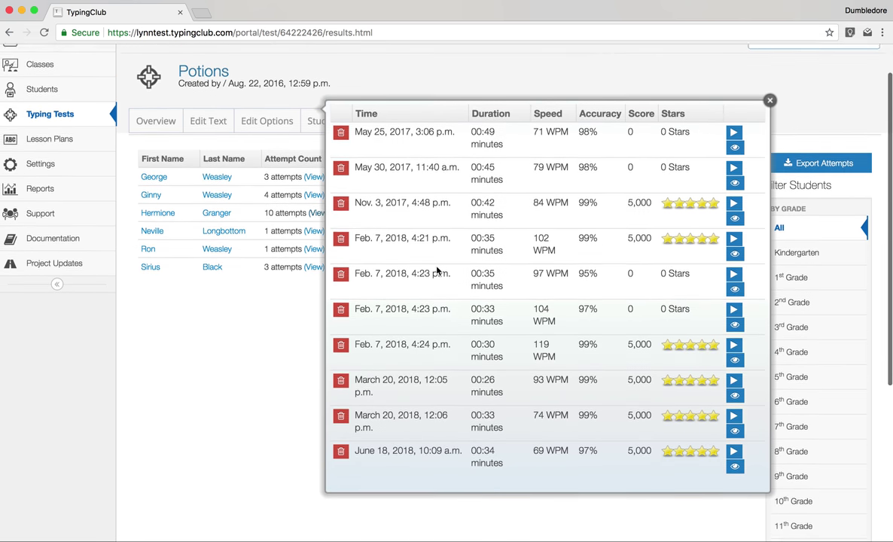
pyautogui.scroll(3, 437, 269)
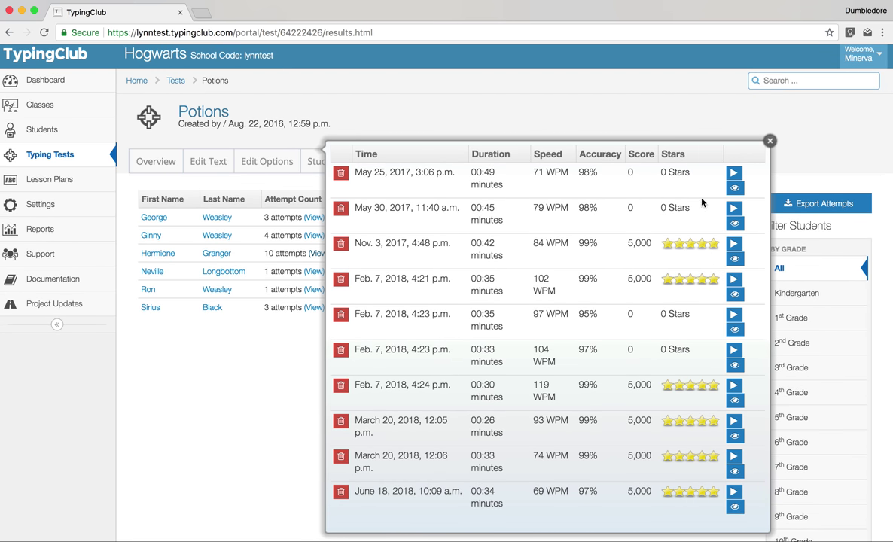
pyautogui.click(769, 142)
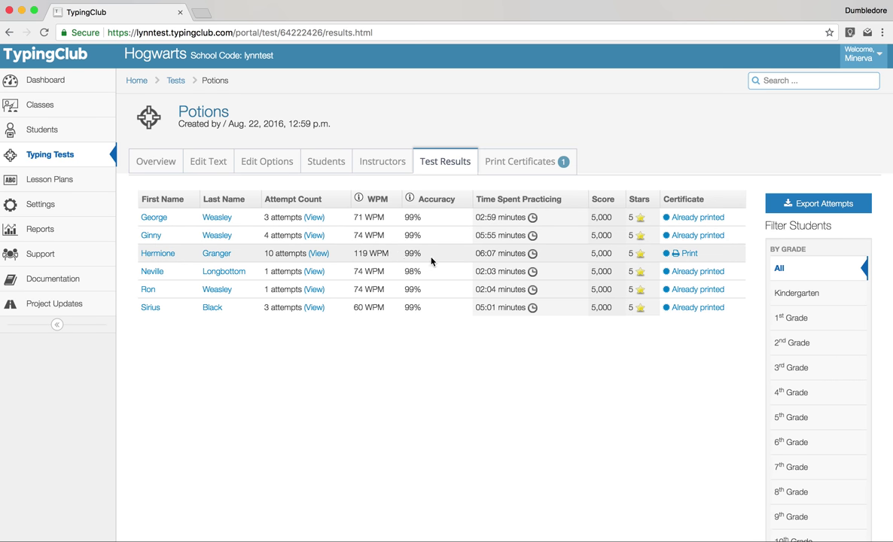
# - Open the unprinted achievement certificate from the Potions test results, look it over and close it
pyautogui.click(690, 255)
pyautogui.click(566, 116)
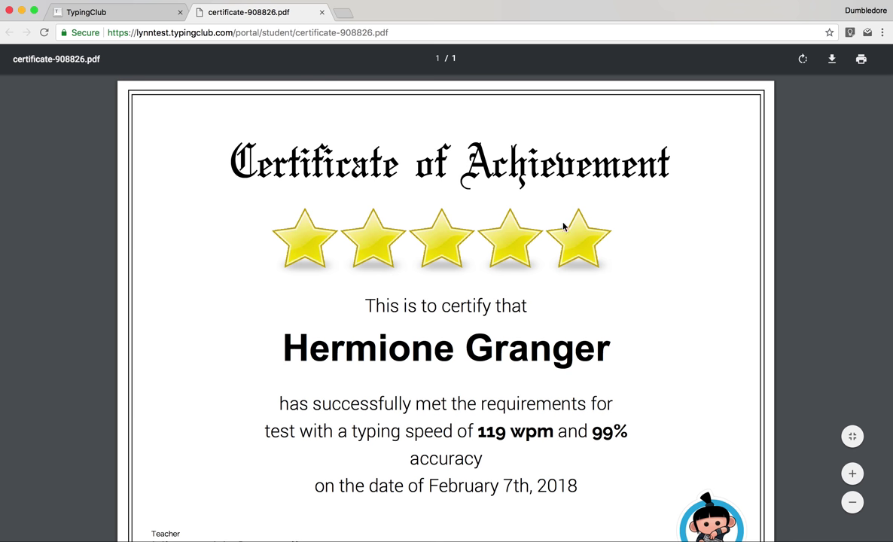
pyautogui.scroll(-1, 563, 226)
pyautogui.scroll(2, 564, 228)
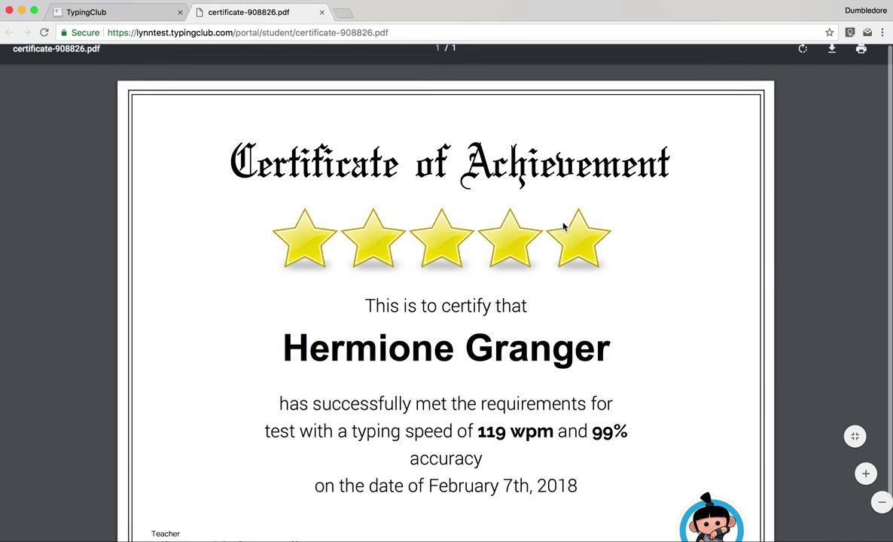
pyautogui.click(322, 12)
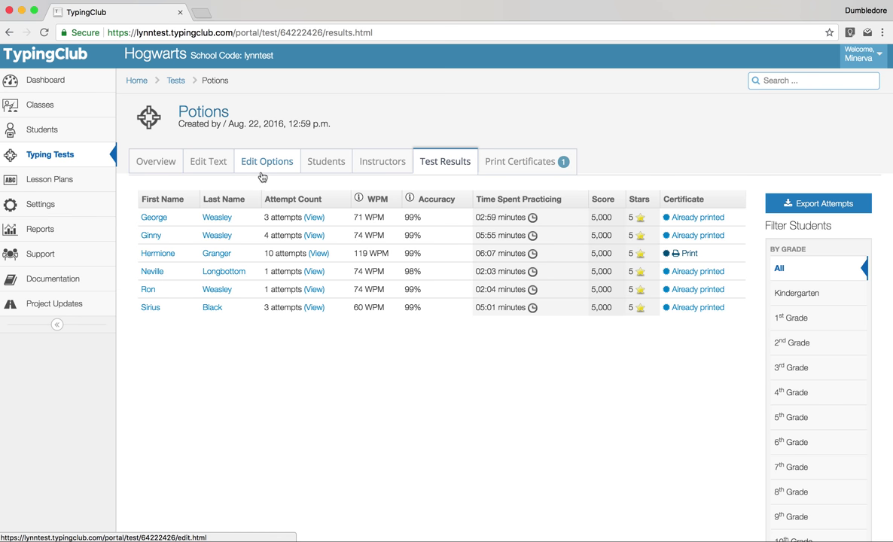
# - Open the lesson plan library, dismiss the page translation offer and look through the English lesson plans
pyautogui.click(62, 181)
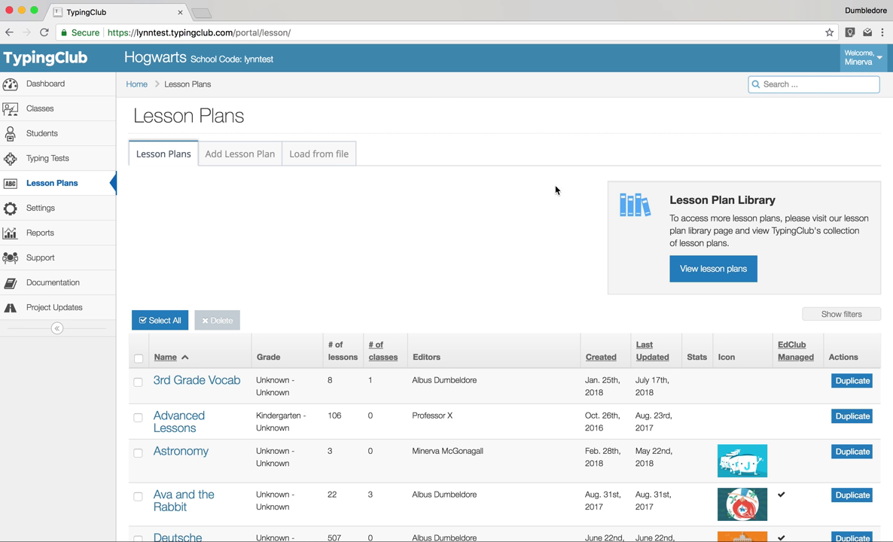
pyautogui.click(706, 269)
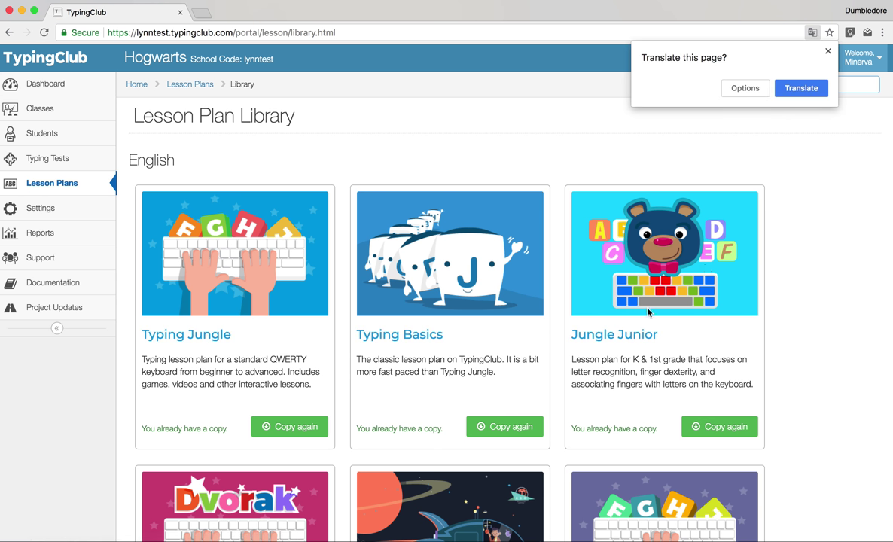
pyautogui.click(828, 51)
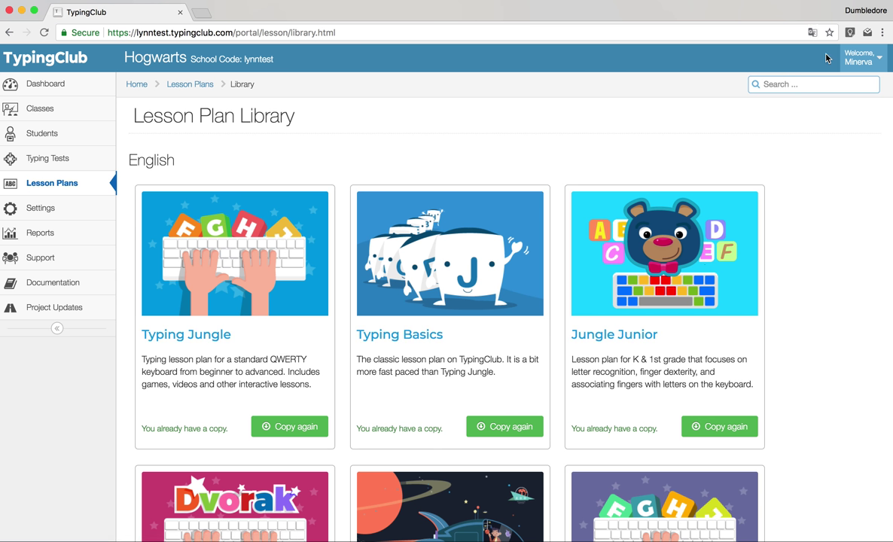
pyautogui.scroll(-5, 704, 295)
pyautogui.scroll(5, 760, 295)
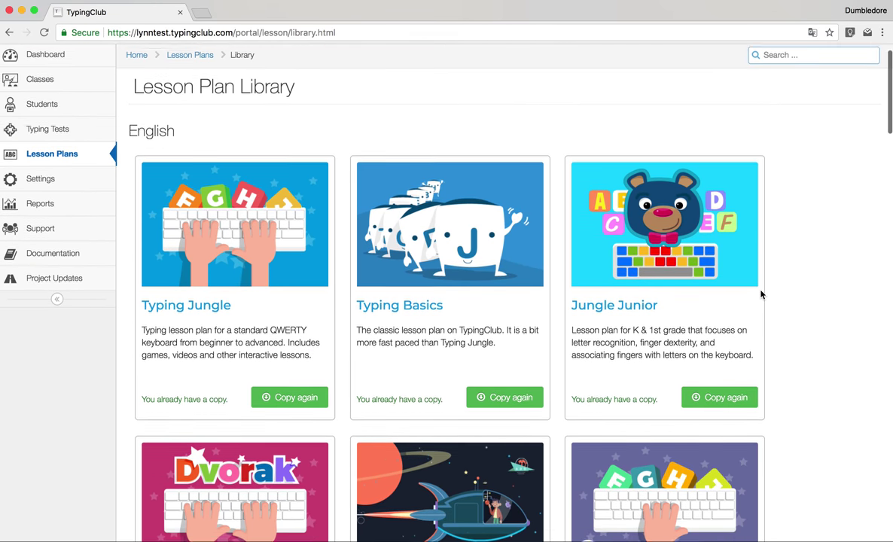
pyautogui.scroll(-3, 761, 282)
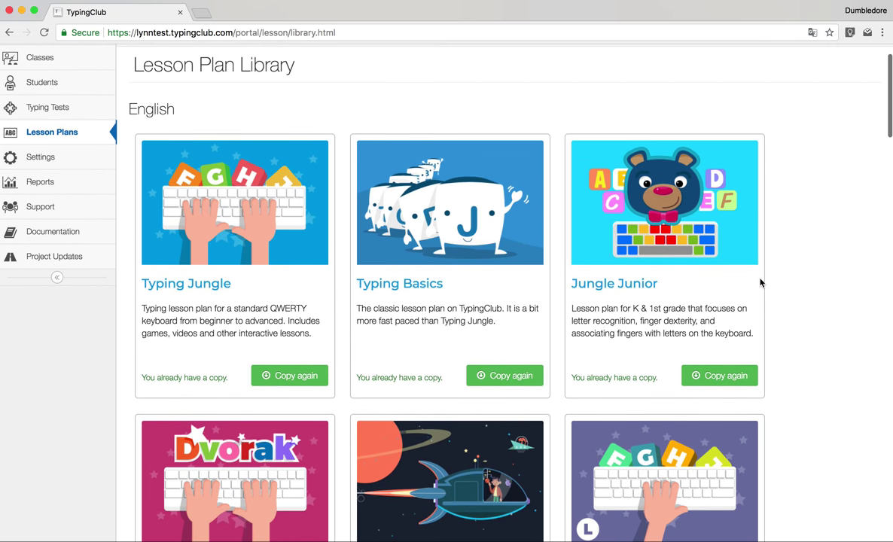
pyautogui.scroll(-1, 761, 281)
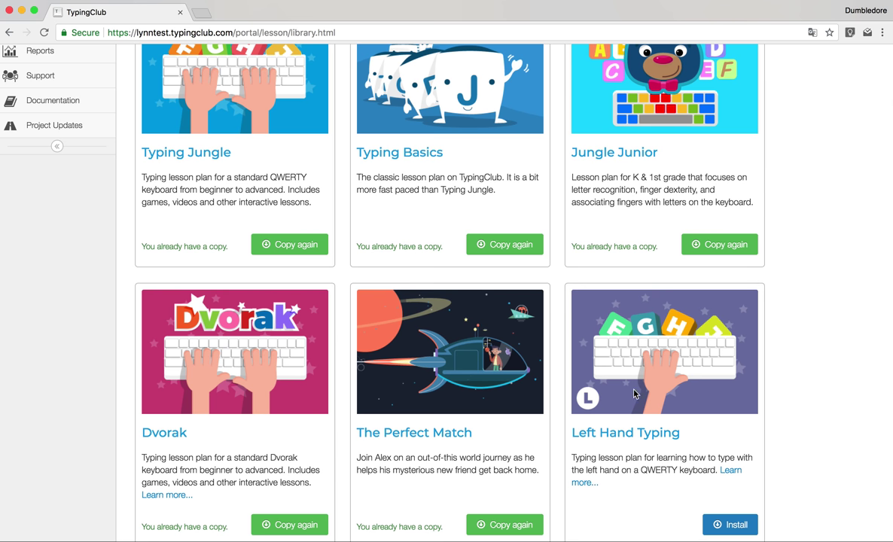
pyautogui.scroll(-5, 648, 183)
pyautogui.scroll(-3, 650, 181)
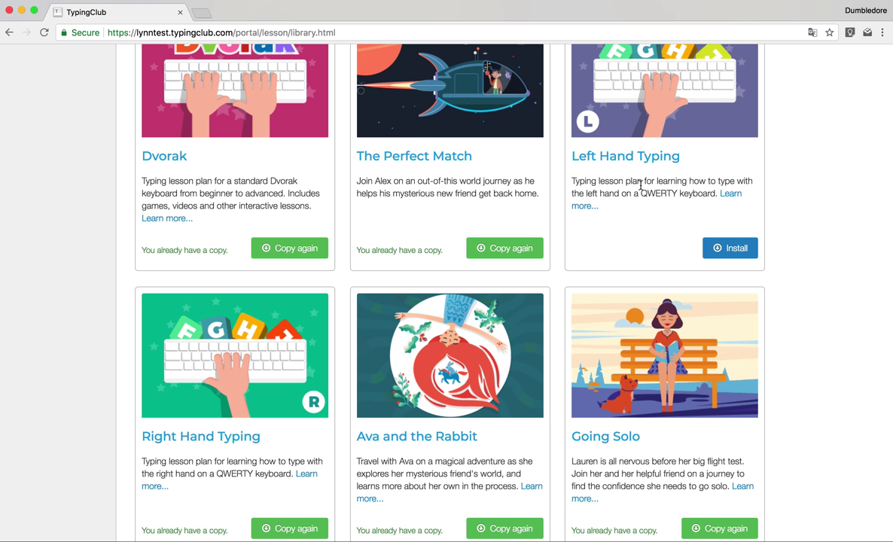
# - Browse the library's lesson plans in other languages, from Spanish and French to Portuguese and Slovak, and return to the library's beginning
pyautogui.scroll(-8, 641, 185)
pyautogui.scroll(-6, 641, 185)
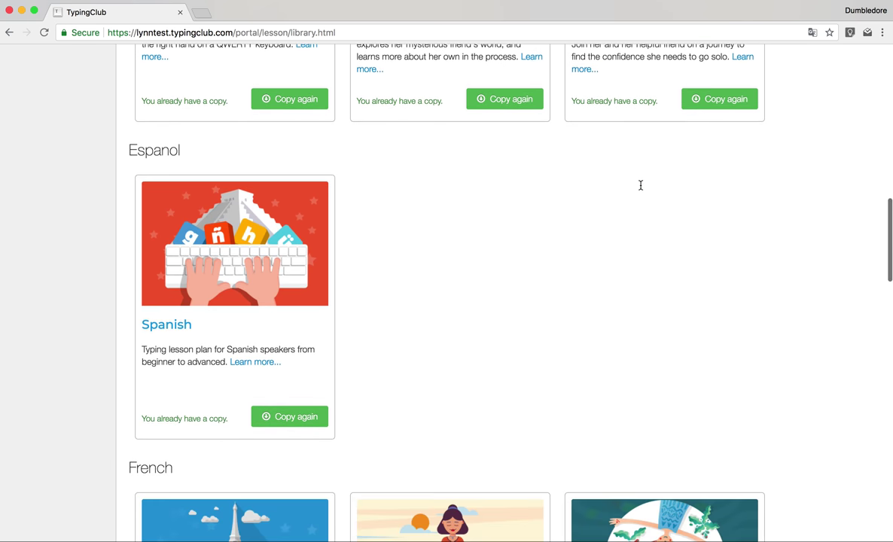
pyautogui.scroll(-17, 641, 189)
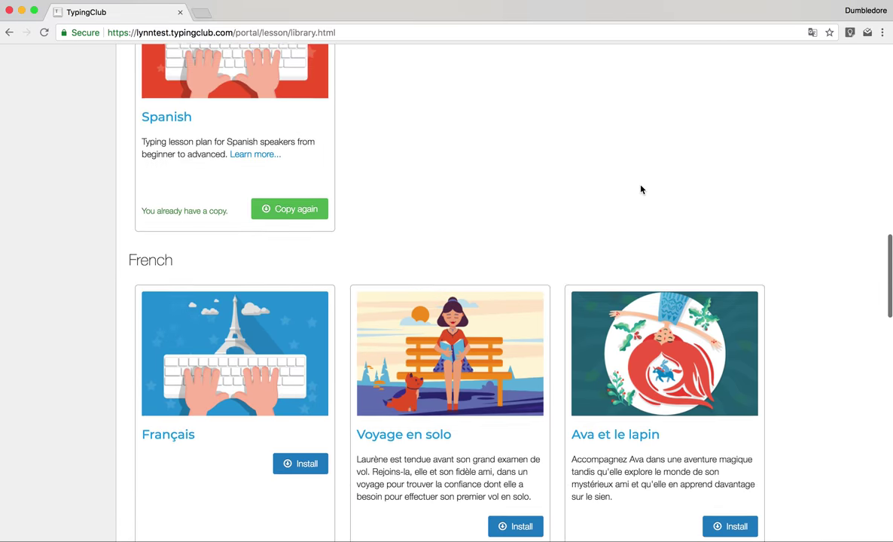
pyautogui.scroll(-20, 641, 184)
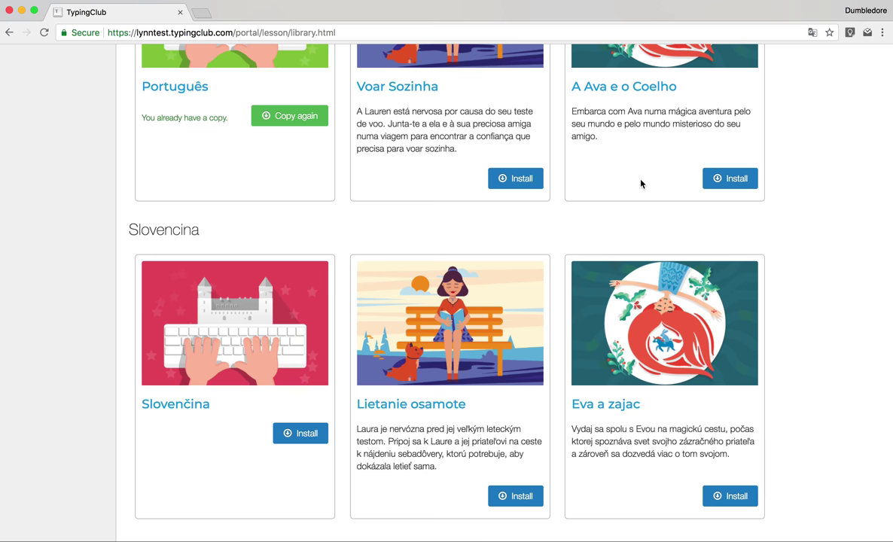
pyautogui.scroll(20, 641, 183)
pyautogui.scroll(20, 641, 179)
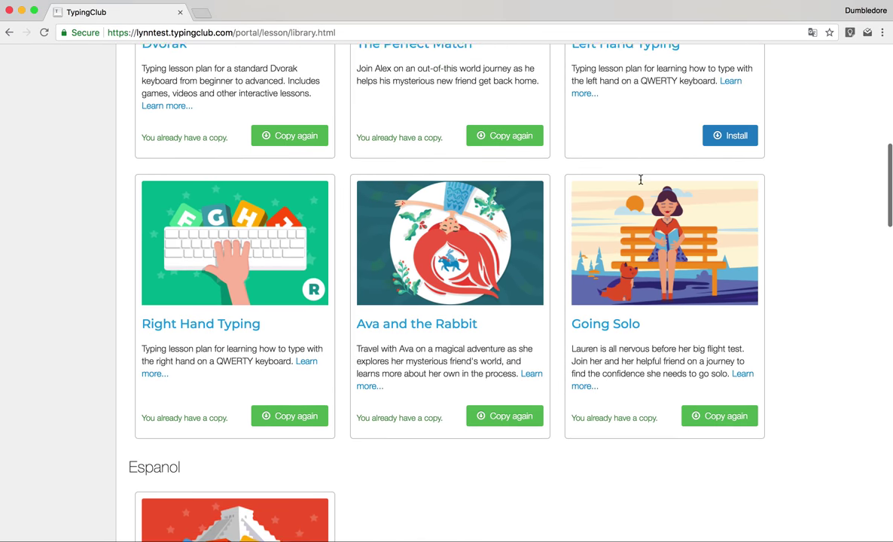
pyautogui.scroll(6, 641, 184)
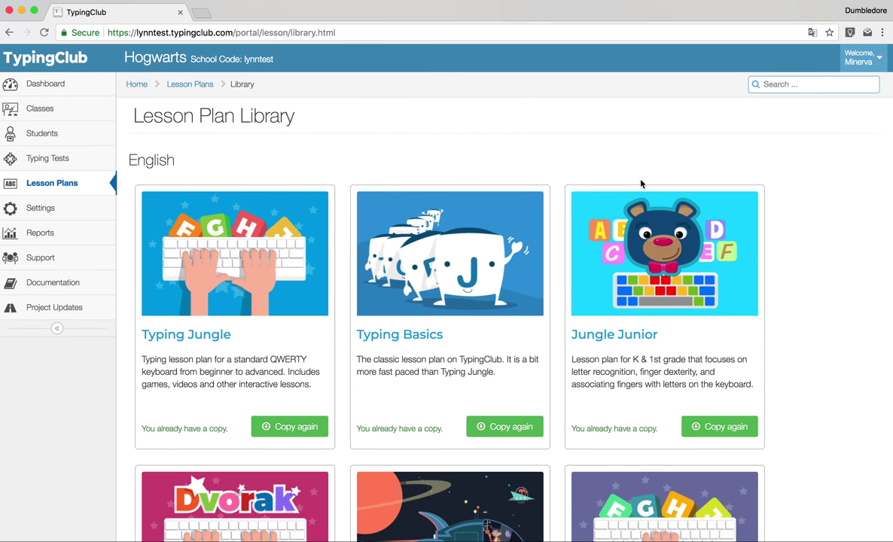
# - Review the school's own lesson plan list, view the lessons in the 3rd Grade Vocab plan and return to the list
pyautogui.click(81, 181)
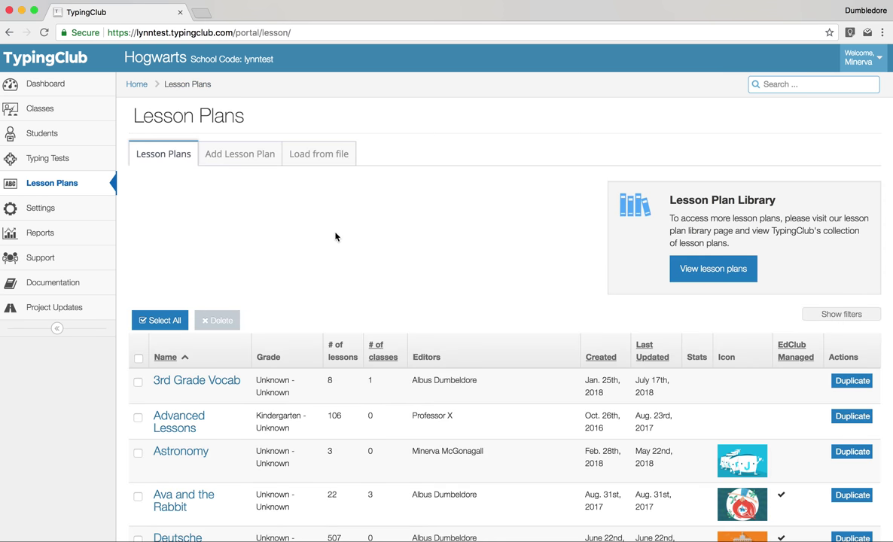
pyautogui.scroll(-5, 336, 236)
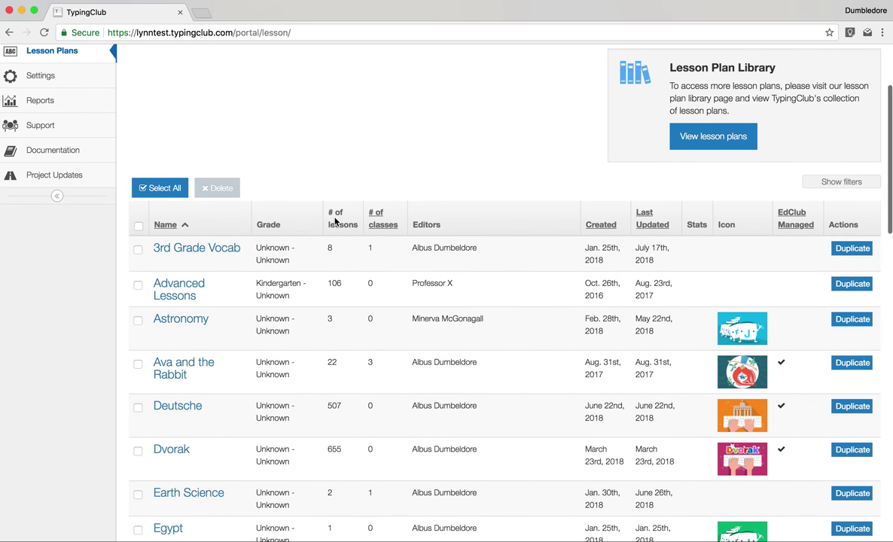
pyautogui.scroll(-1, 335, 214)
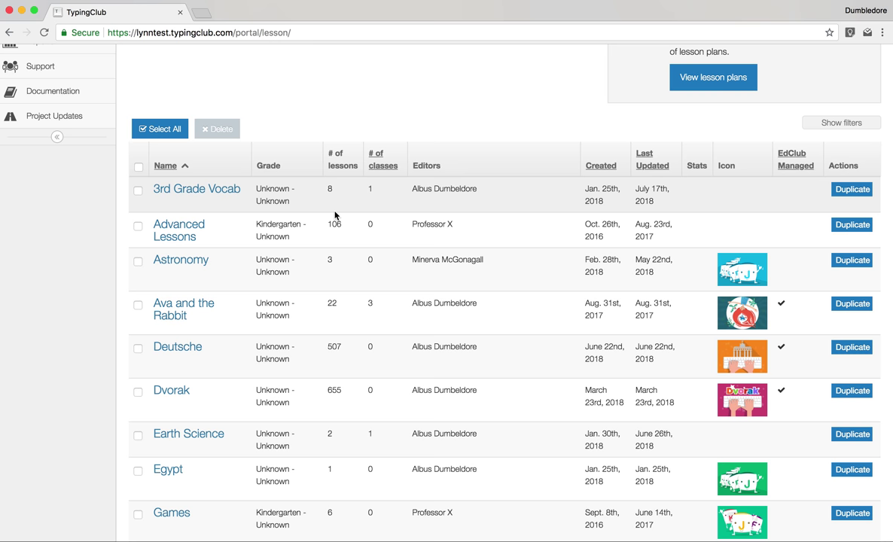
pyautogui.scroll(6, 336, 217)
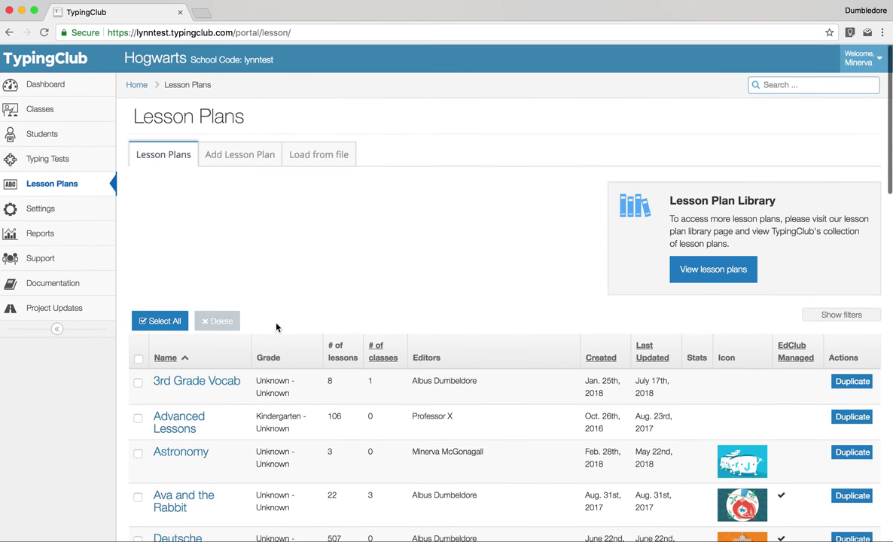
pyautogui.click(223, 384)
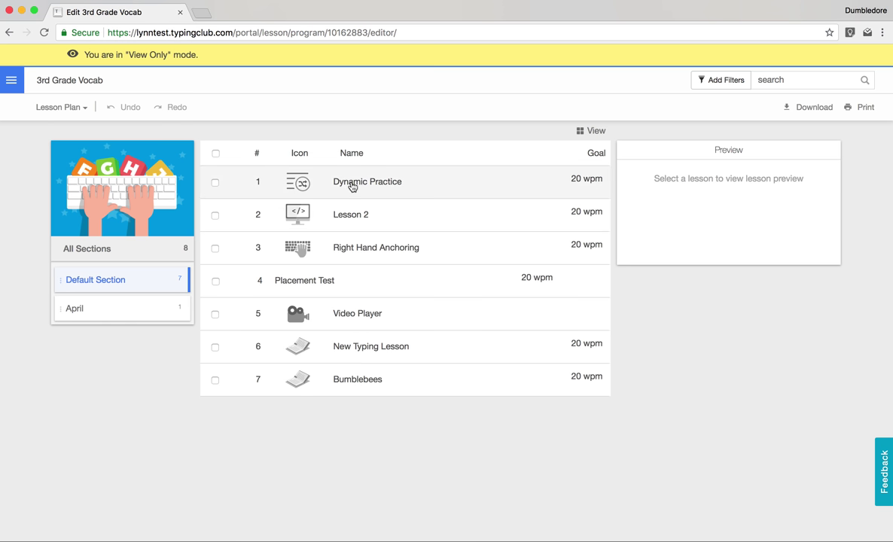
pyautogui.hscroll(-5, 249, 290)
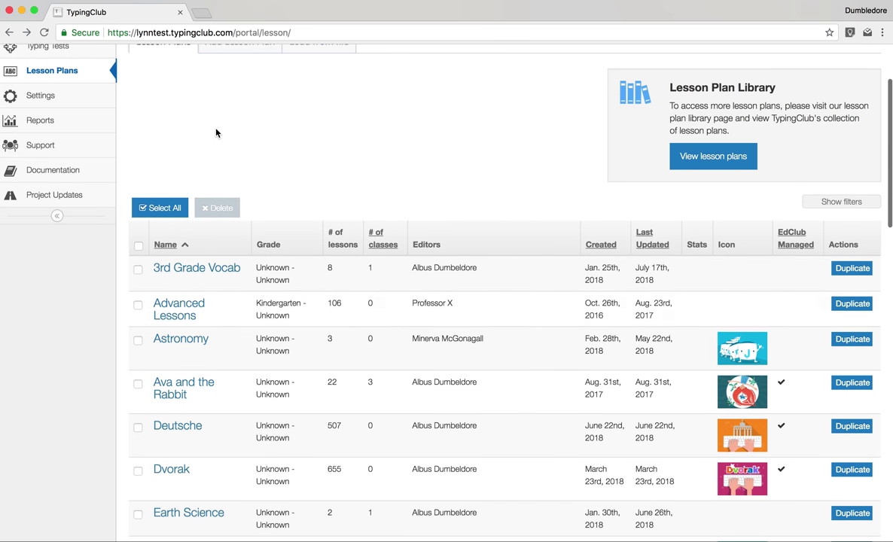
# - Look over the form for adding a lesson plan and return to the lesson plan list without creating one
pyautogui.scroll(3, 216, 132)
pyautogui.click(236, 160)
pyautogui.scroll(-3, 260, 335)
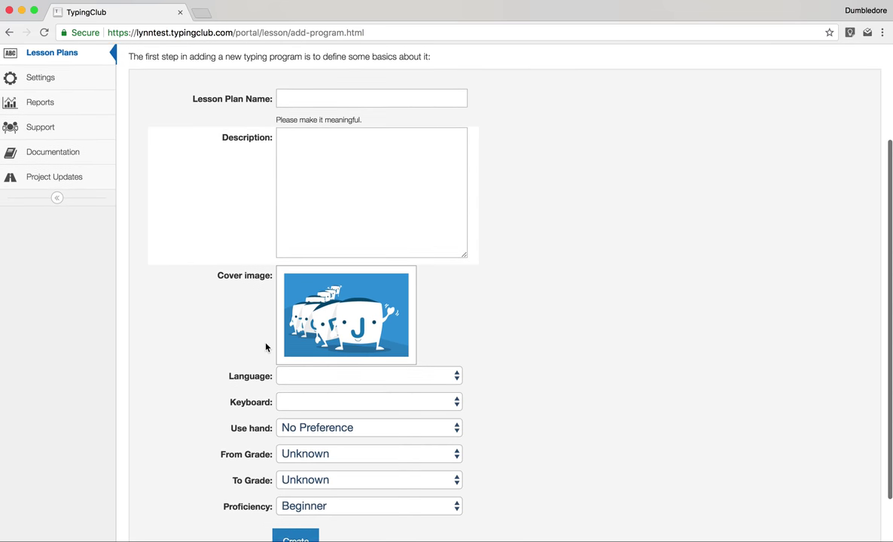
pyautogui.scroll(3, 324, 346)
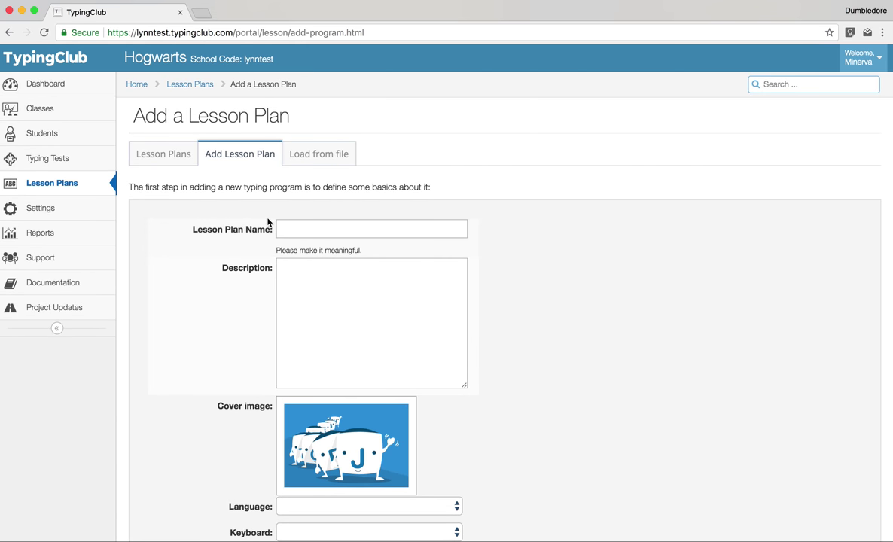
pyautogui.scroll(-5, 265, 373)
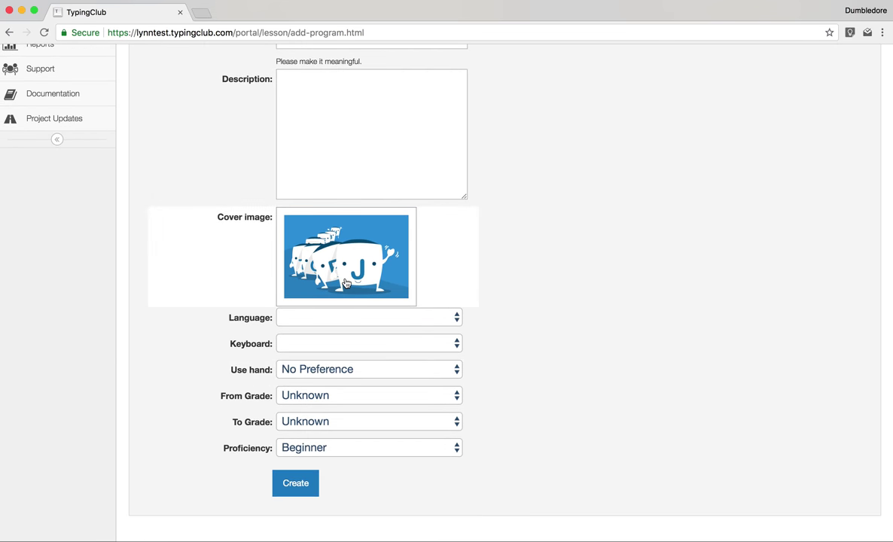
pyautogui.scroll(5, 345, 283)
pyautogui.click(153, 155)
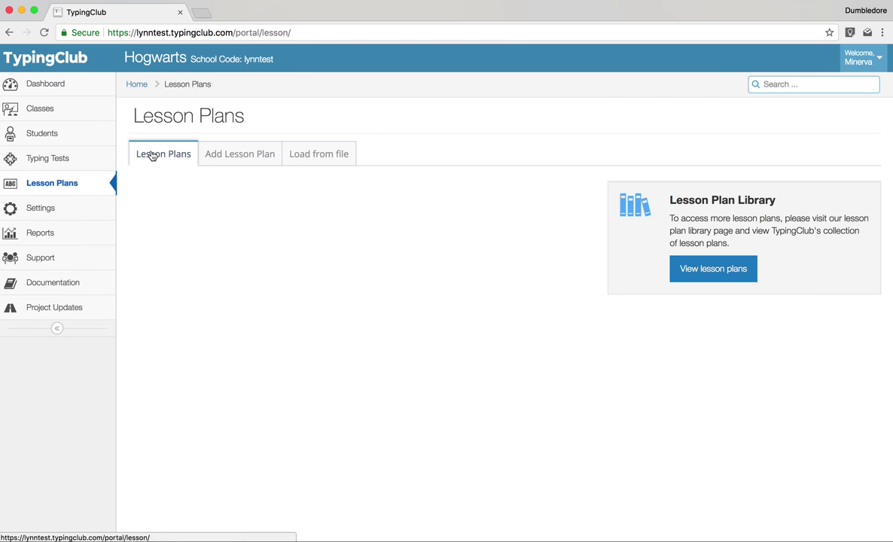
# - Open the Astronomy lesson plan, review the settings of its Solar System lesson, and return to the lesson plan list
pyautogui.scroll(-2, 214, 422)
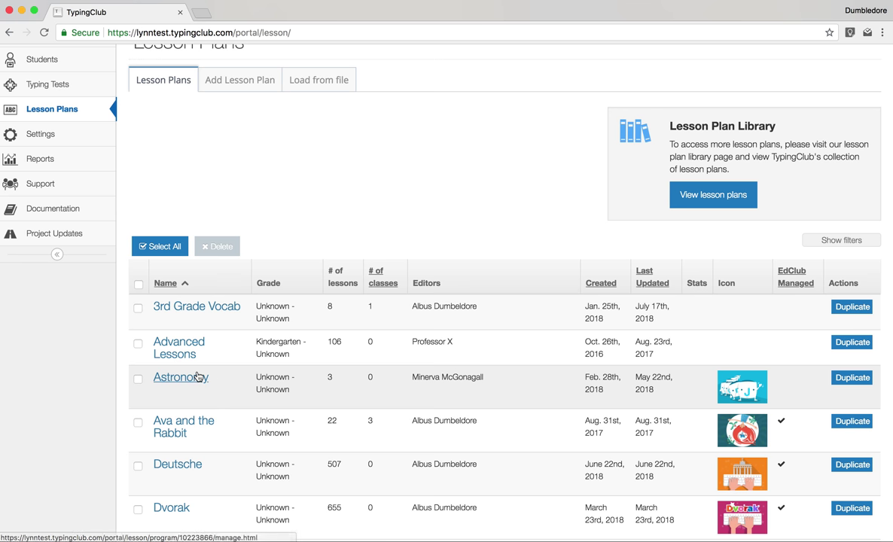
pyautogui.click(193, 379)
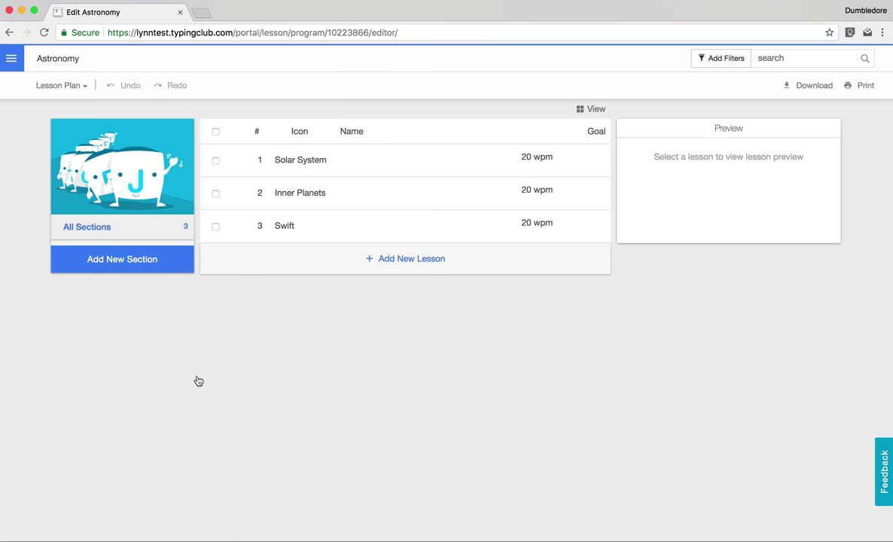
pyautogui.click(319, 173)
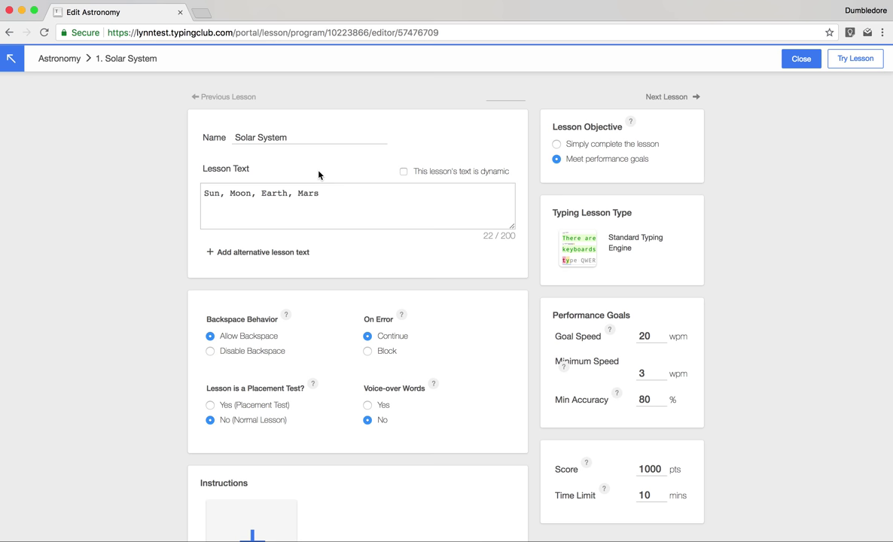
pyautogui.scroll(-3, 341, 307)
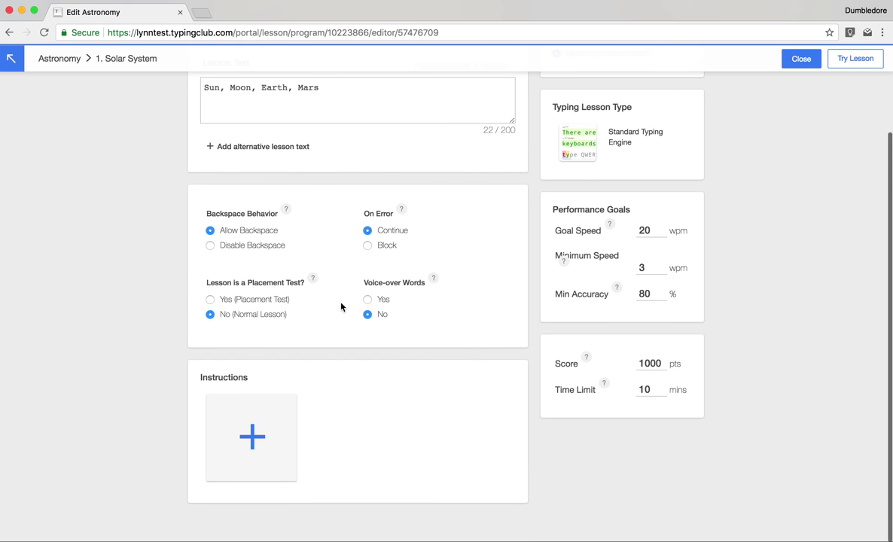
pyautogui.scroll(3, 341, 306)
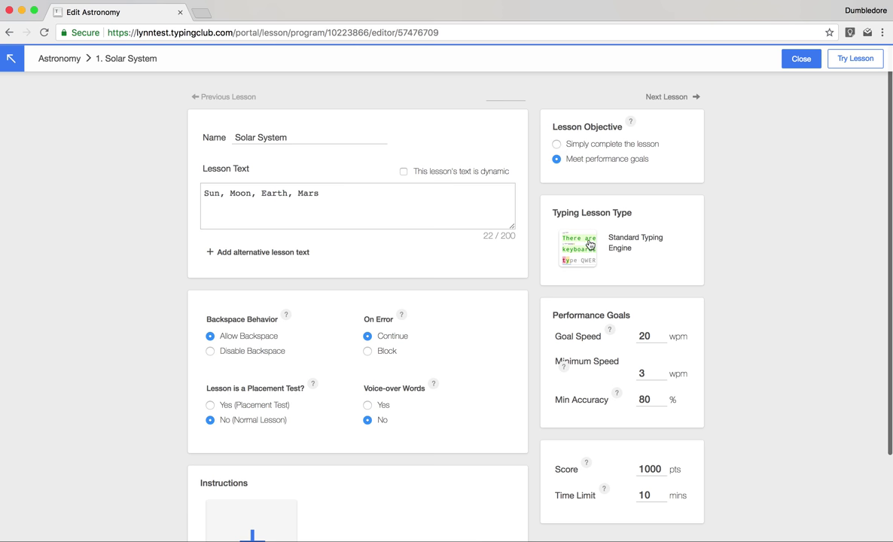
pyautogui.hscroll(-5, 512, 286)
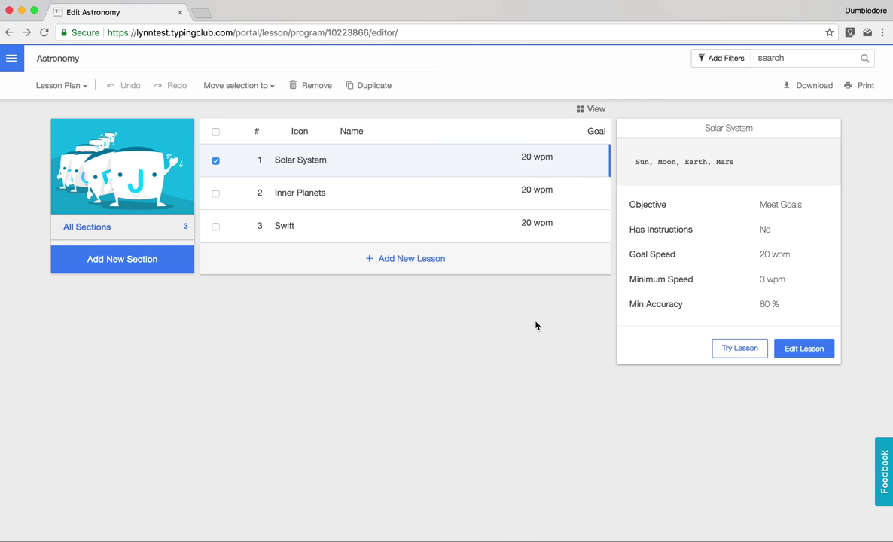
pyautogui.click(11, 59)
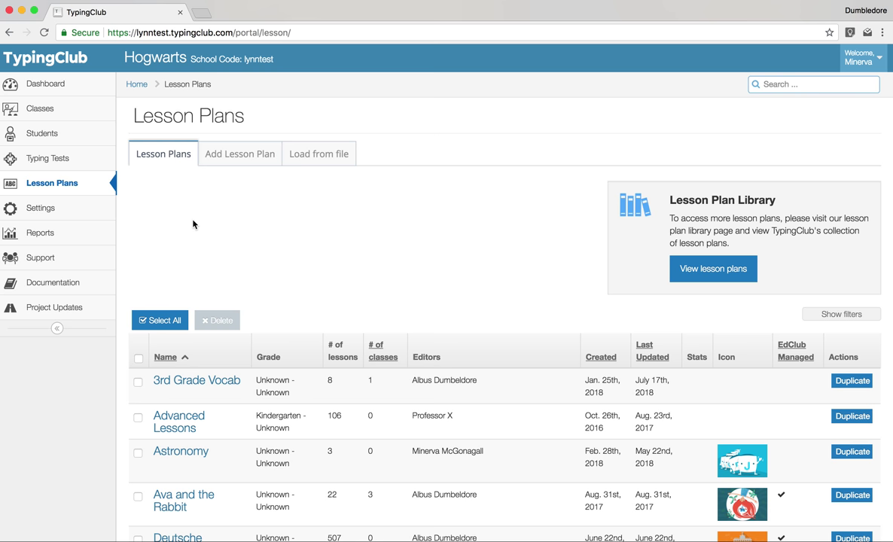
# - Open the class reports and examine every column of the daily details for the 4th Grade Library Curriculum class
pyautogui.click(84, 233)
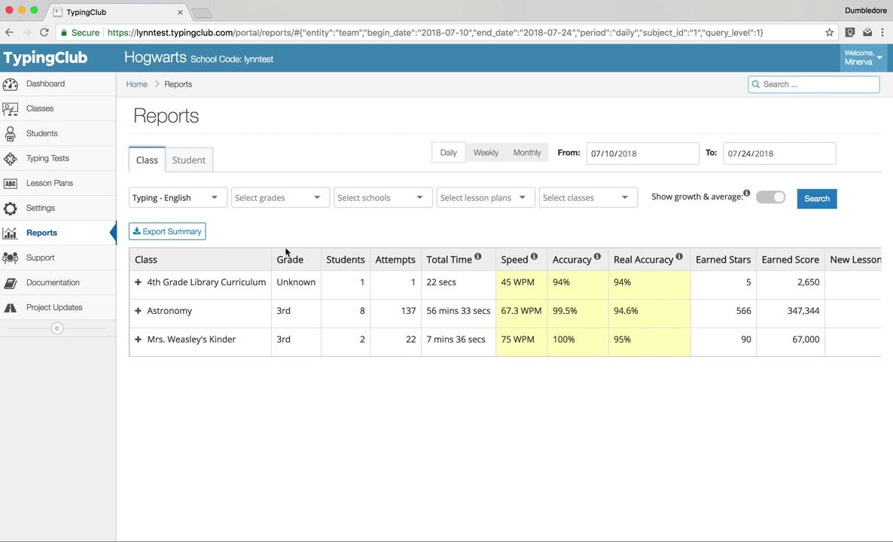
pyautogui.click(138, 283)
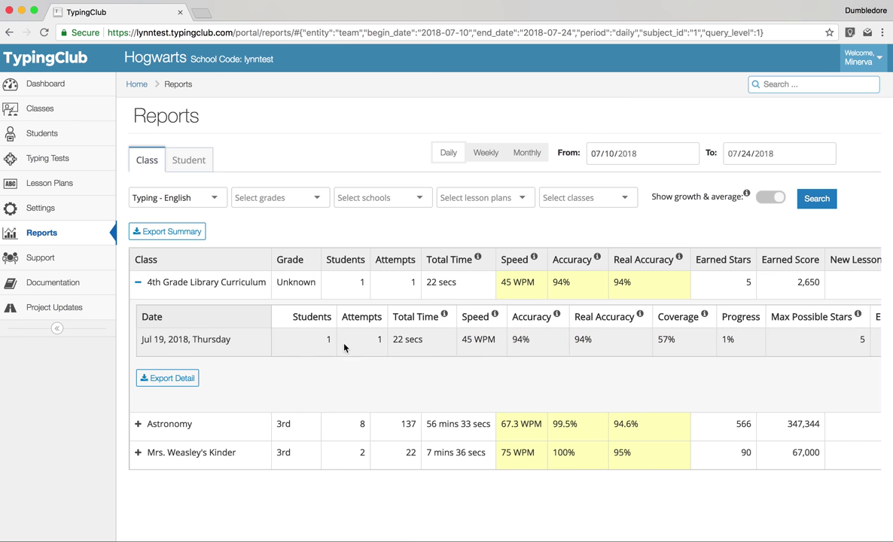
pyautogui.hscroll(5, 344, 347)
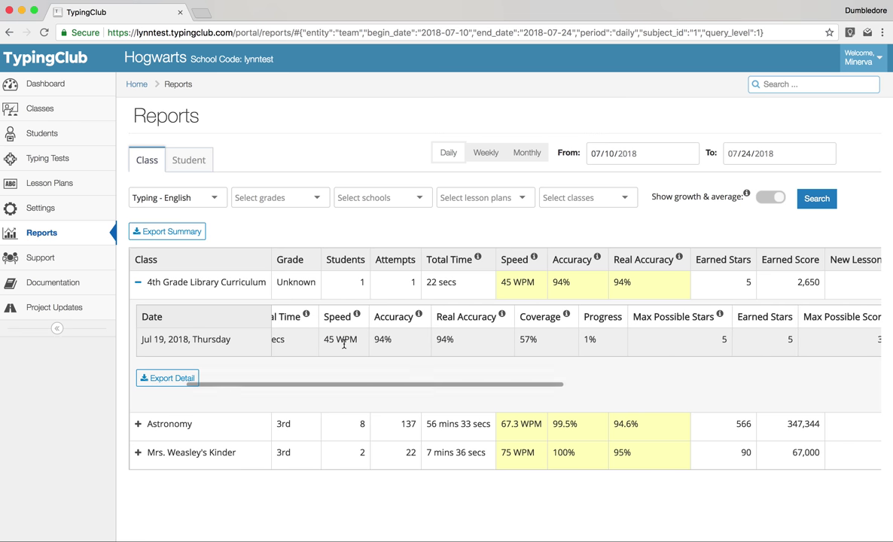
pyautogui.hscroll(2, 344, 344)
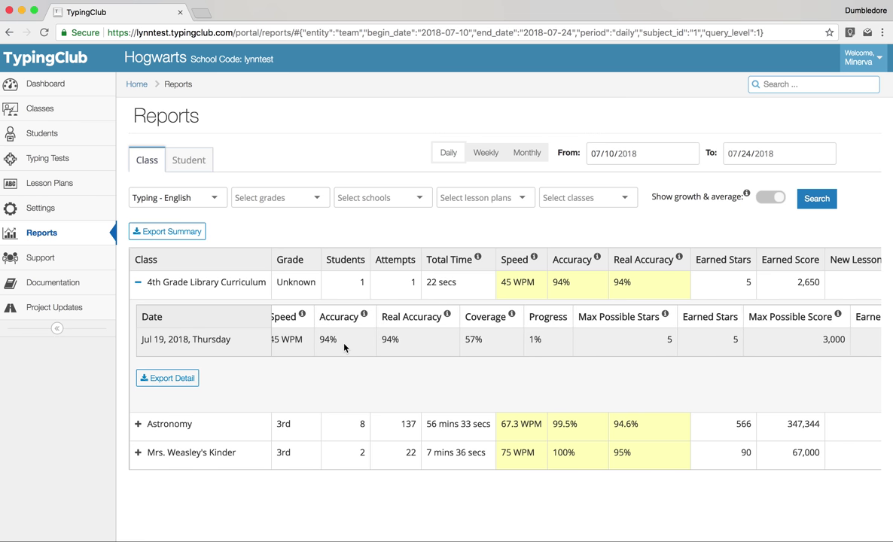
pyautogui.hscroll(2, 345, 345)
pyautogui.hscroll(4, 345, 346)
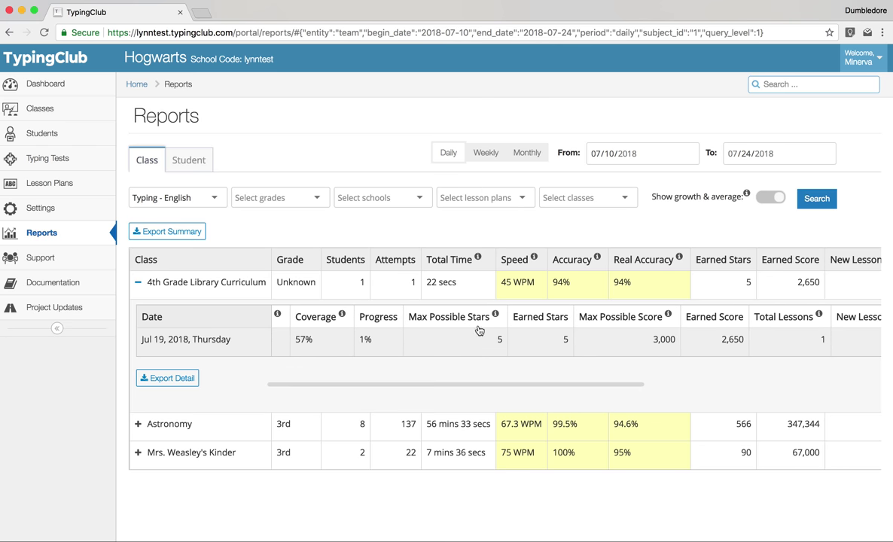
pyautogui.hscroll(4, 542, 358)
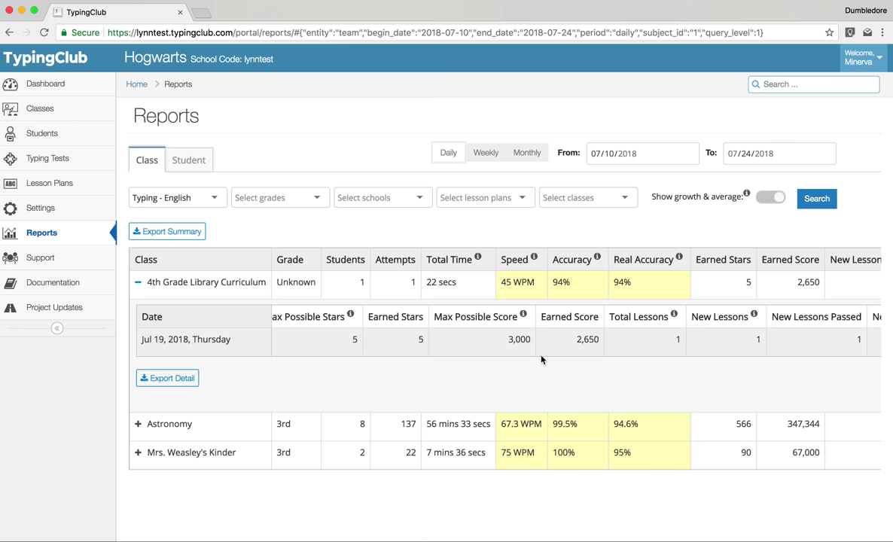
pyautogui.hscroll(4, 541, 360)
pyautogui.hscroll(5, 541, 359)
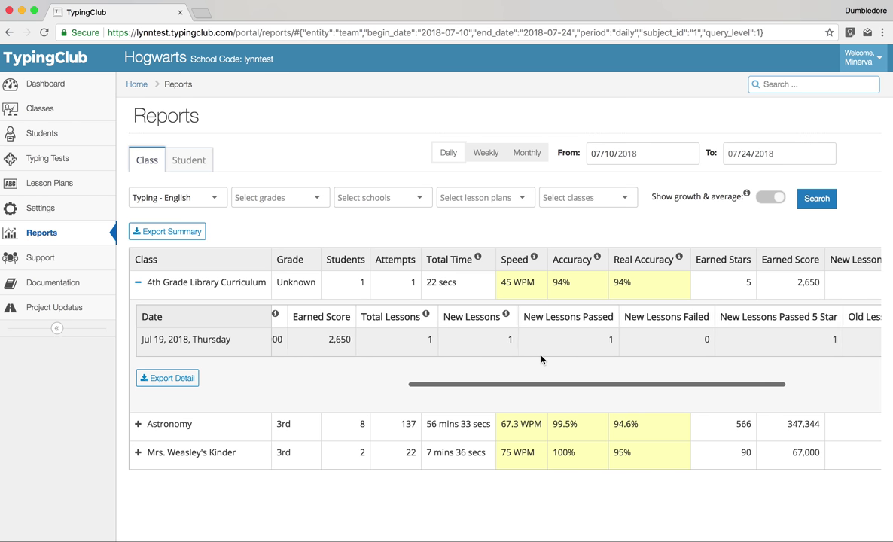
pyautogui.hscroll(6, 558, 355)
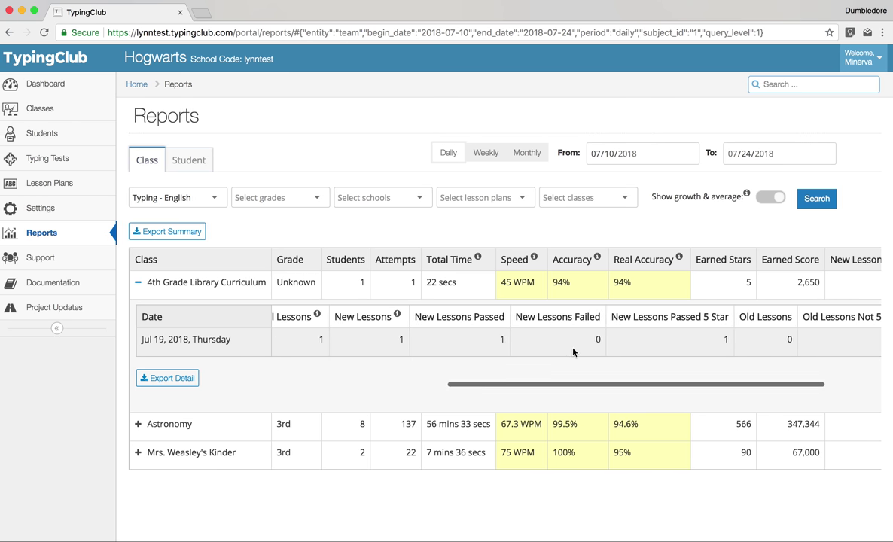
pyautogui.hscroll(7, 572, 352)
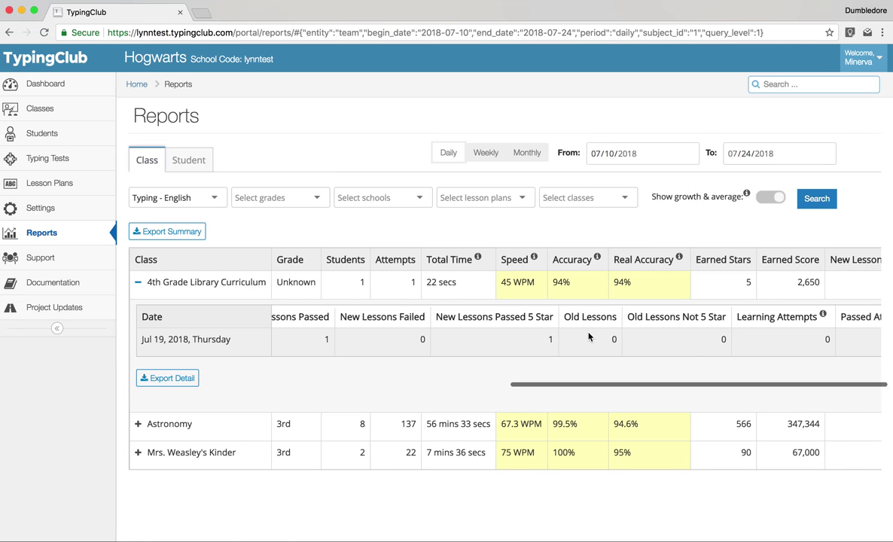
pyautogui.hscroll(-20, 589, 336)
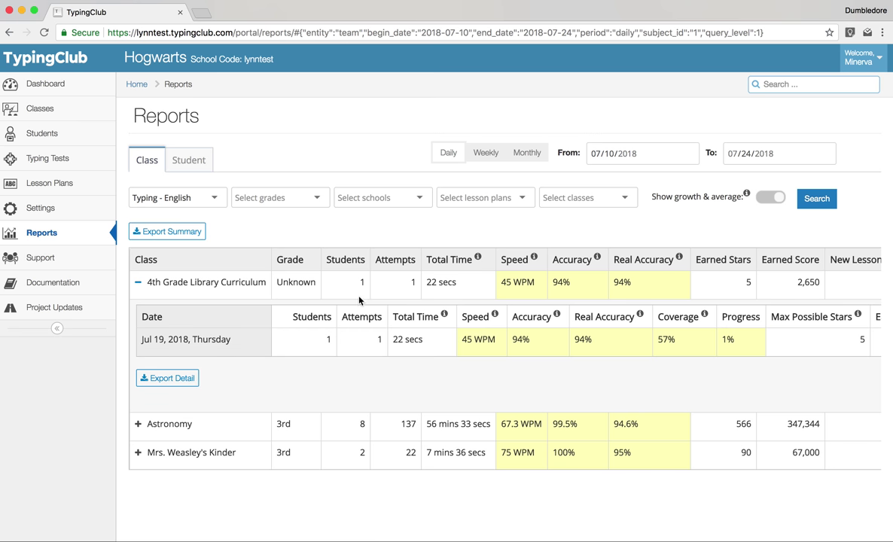
# - Collapse the 4th Grade Library Curriculum details, look at the student report view and return to the class report
pyautogui.click(138, 283)
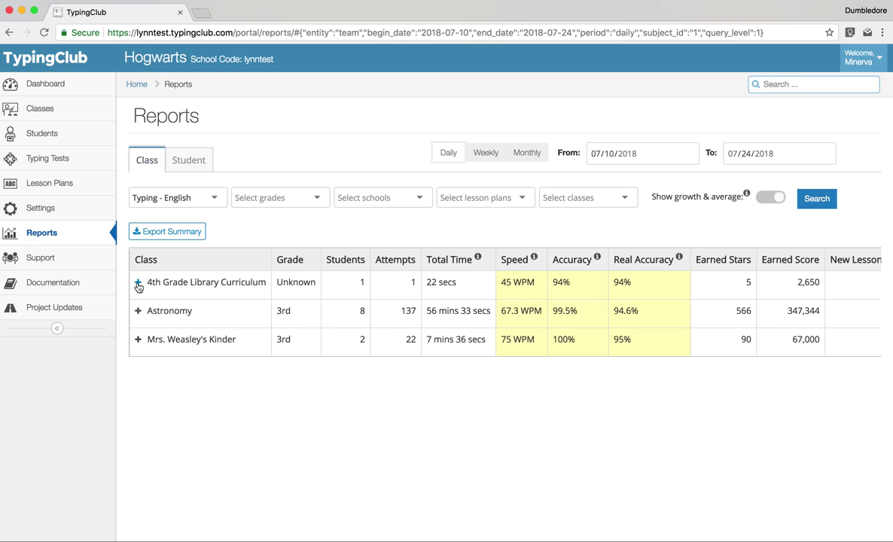
pyautogui.click(187, 161)
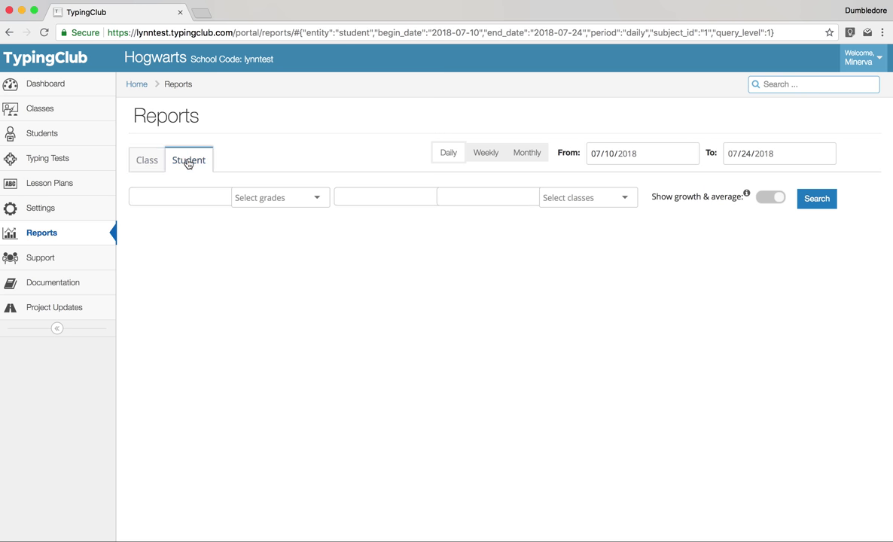
pyautogui.click(147, 161)
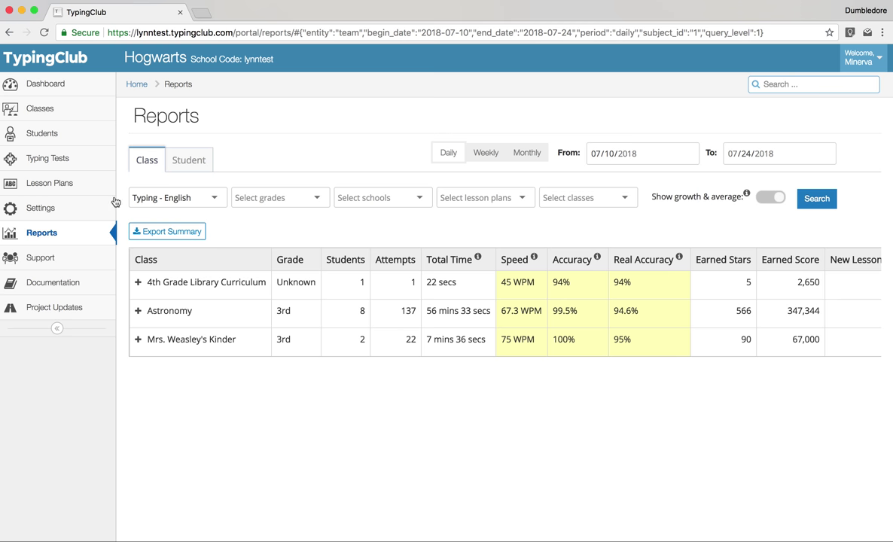
# - Open the documentation's Help Center, look over its topics and view the user guide's Introduction section
pyautogui.click(64, 285)
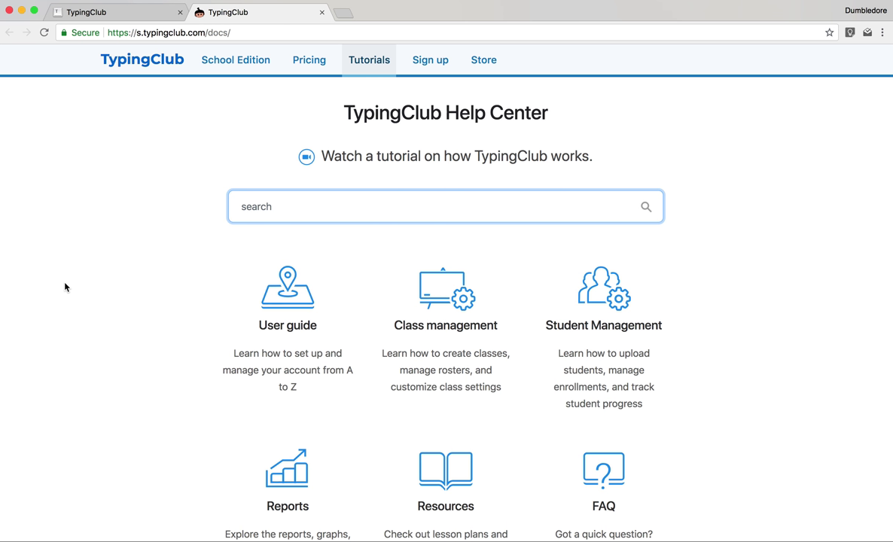
pyautogui.scroll(-2, 65, 287)
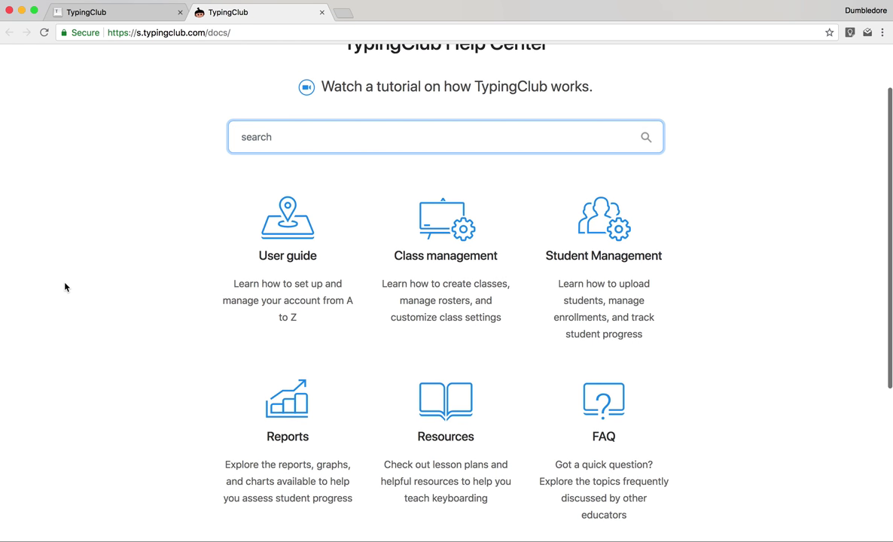
pyautogui.scroll(-1, 316, 305)
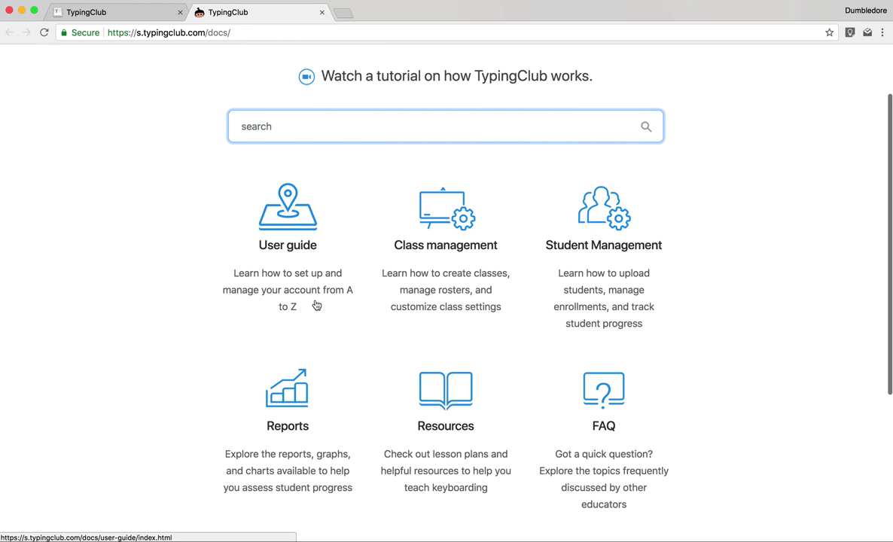
pyautogui.click(316, 304)
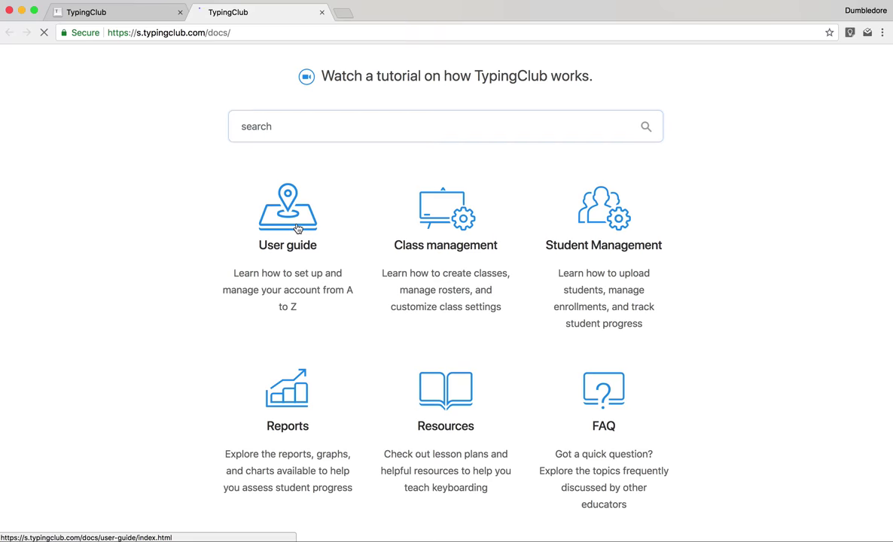
pyautogui.click(155, 146)
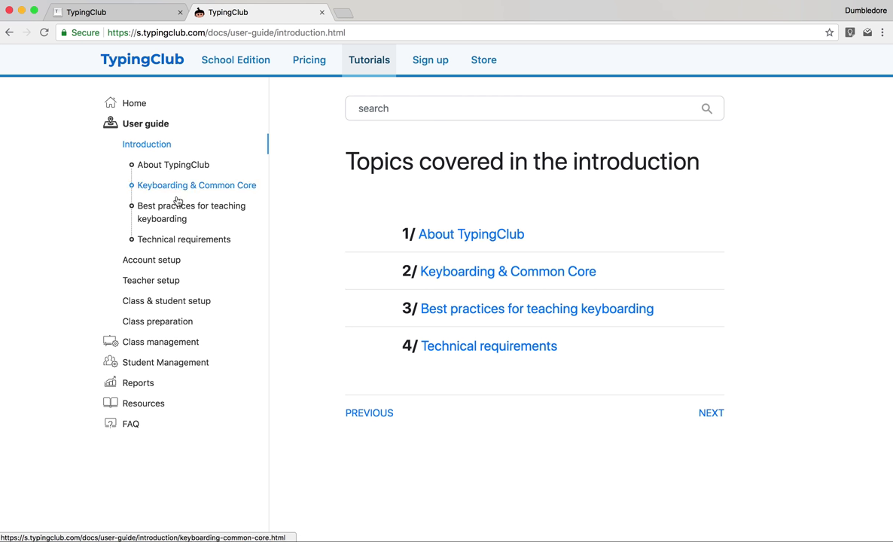
# - Review the Get started and Manual vs. automatic setup articles under Account setup and return to the user guide overview
pyautogui.click(165, 267)
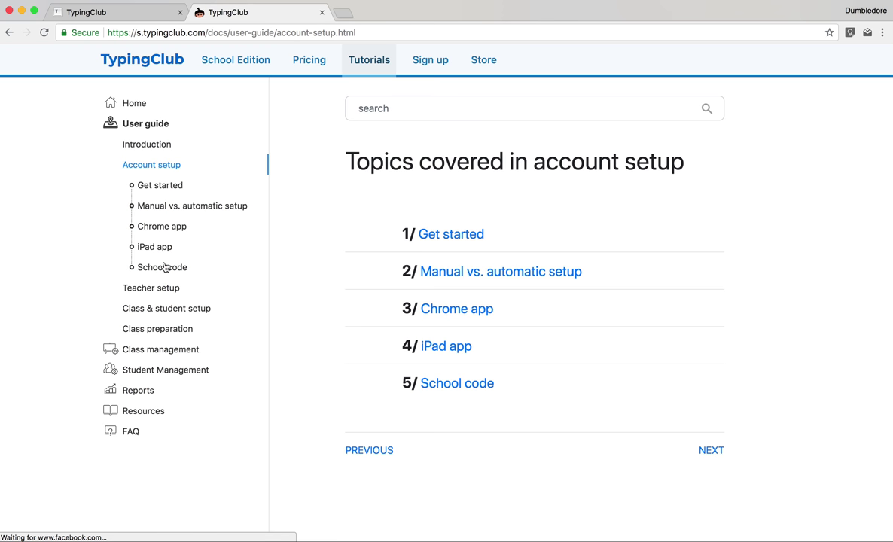
pyautogui.click(170, 188)
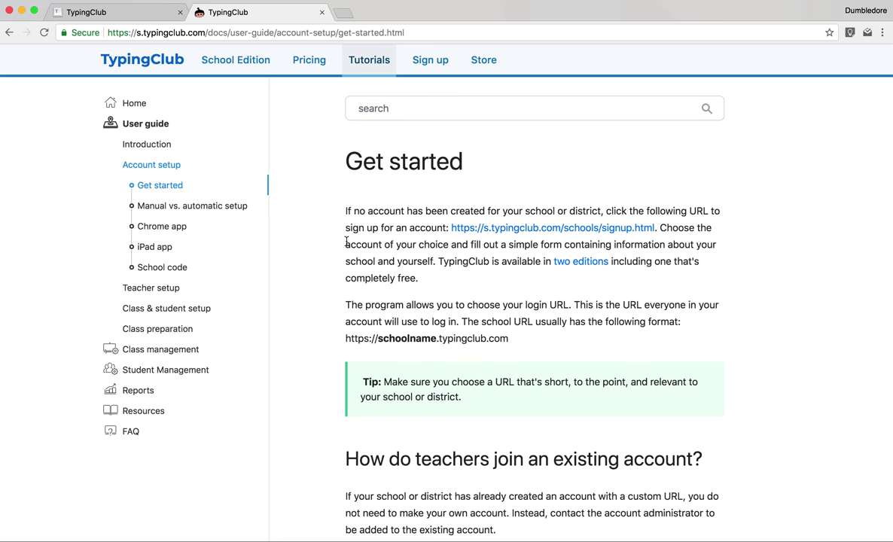
pyautogui.scroll(-5, 319, 226)
pyautogui.scroll(5, 345, 241)
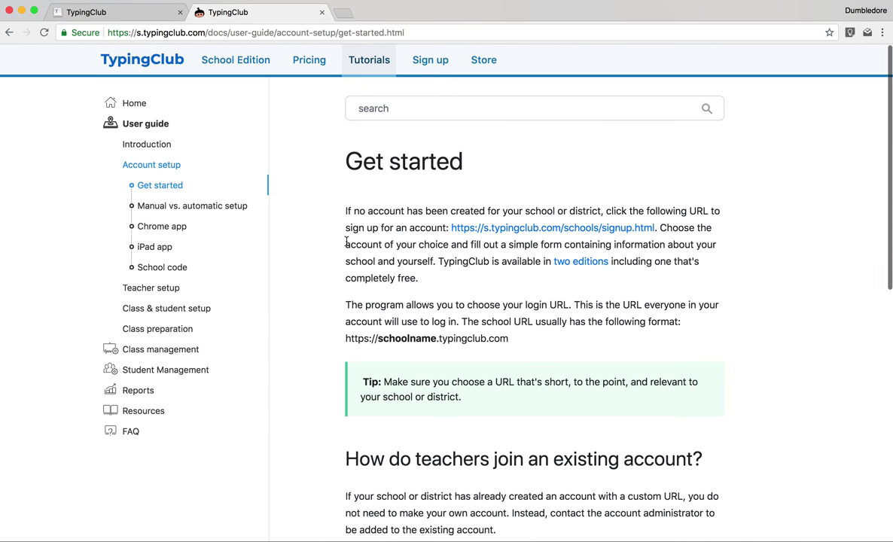
pyautogui.click(175, 208)
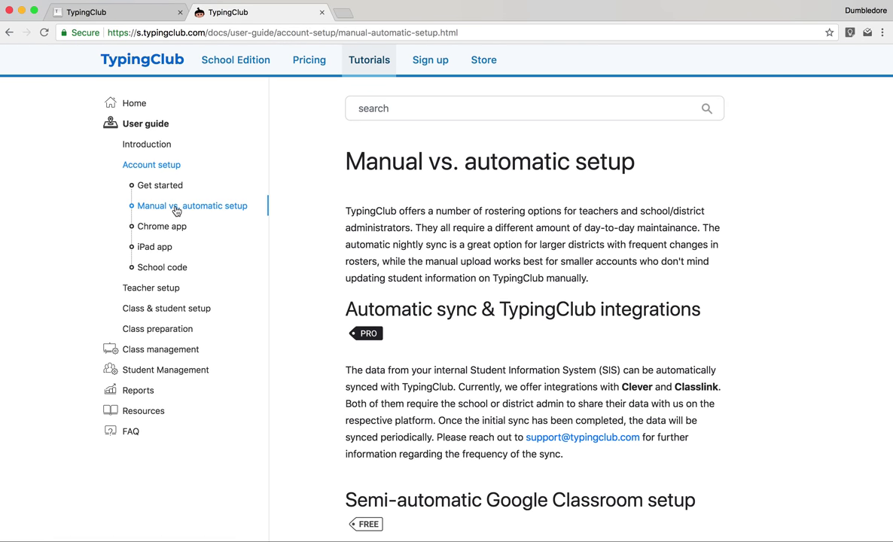
pyautogui.click(156, 167)
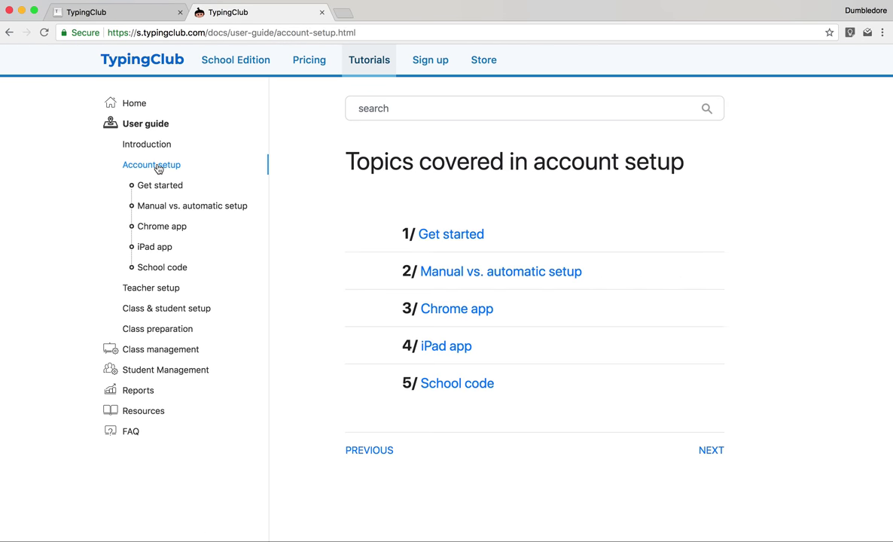
pyautogui.click(157, 131)
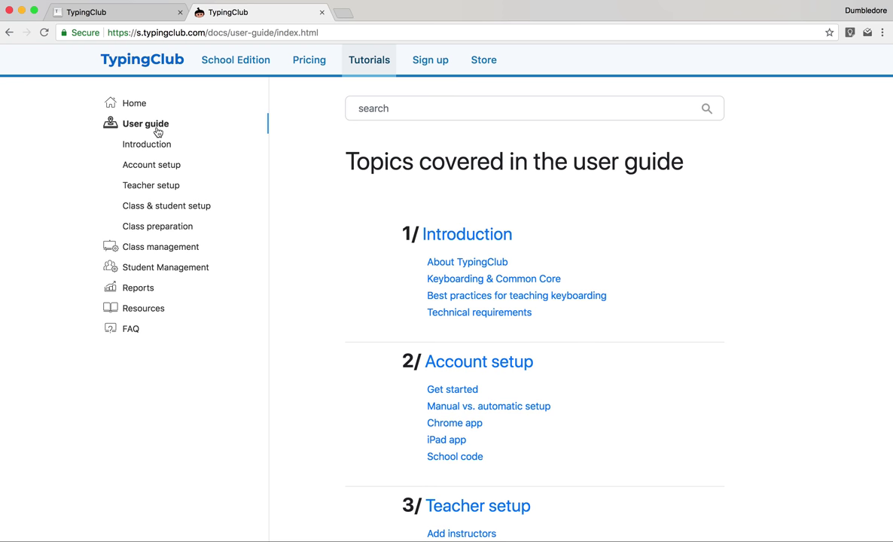
# - Look over the topics covered in the Help Center's Class management section
pyautogui.click(159, 249)
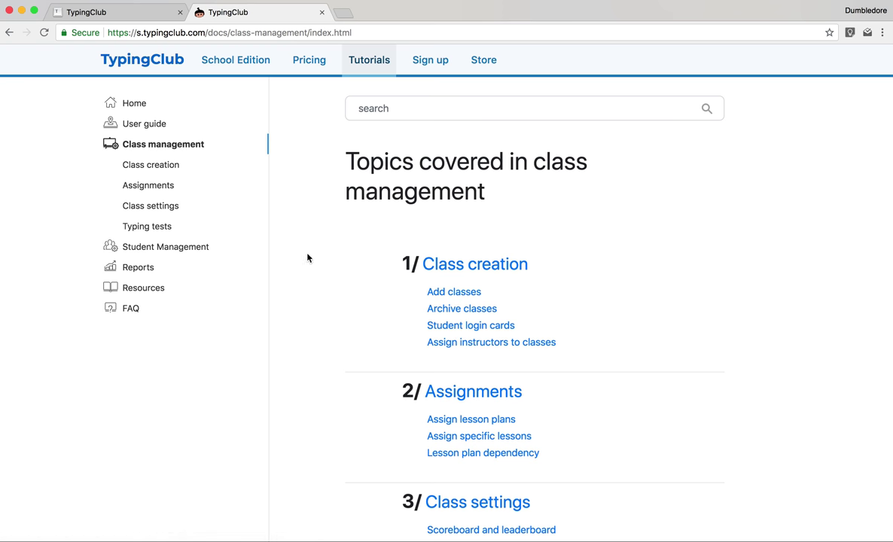
pyautogui.scroll(-1, 307, 258)
pyautogui.scroll(1, 307, 258)
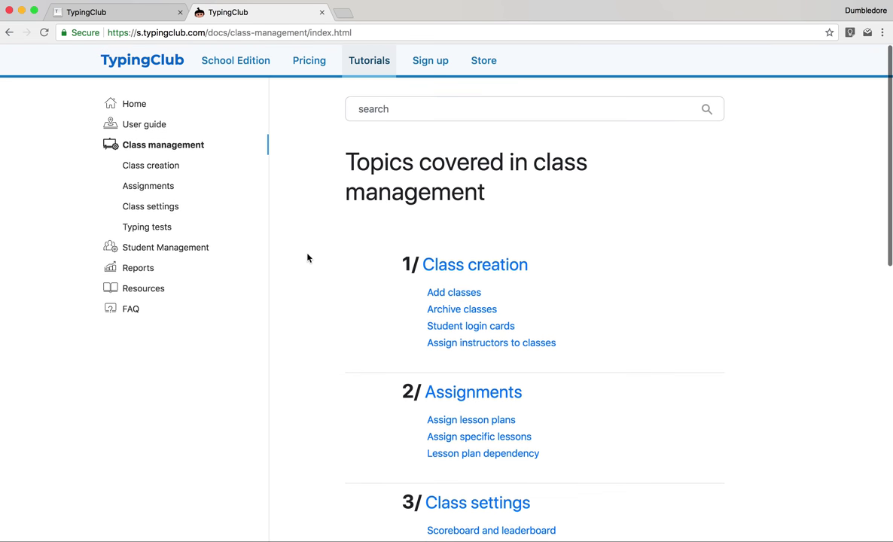
# - Go back to the school portal, view the Support page and return to the reports
pyautogui.click(135, 21)
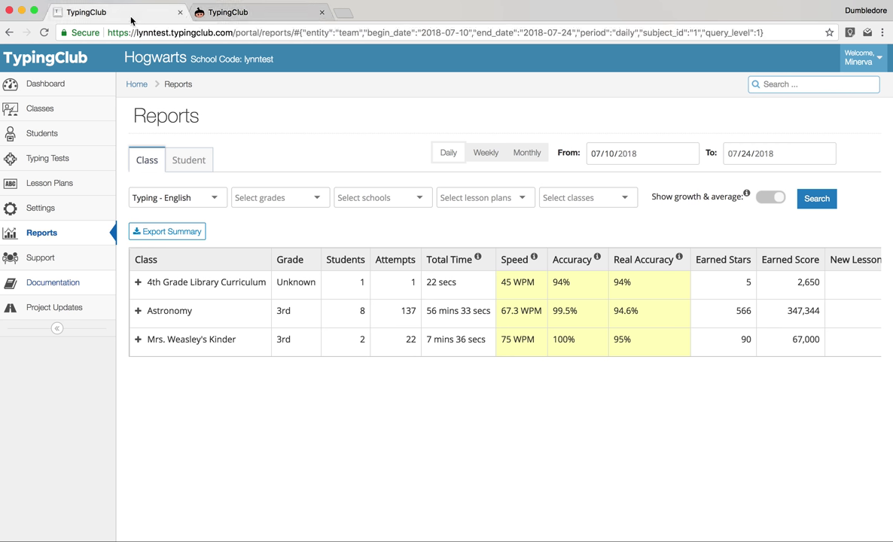
pyautogui.click(54, 260)
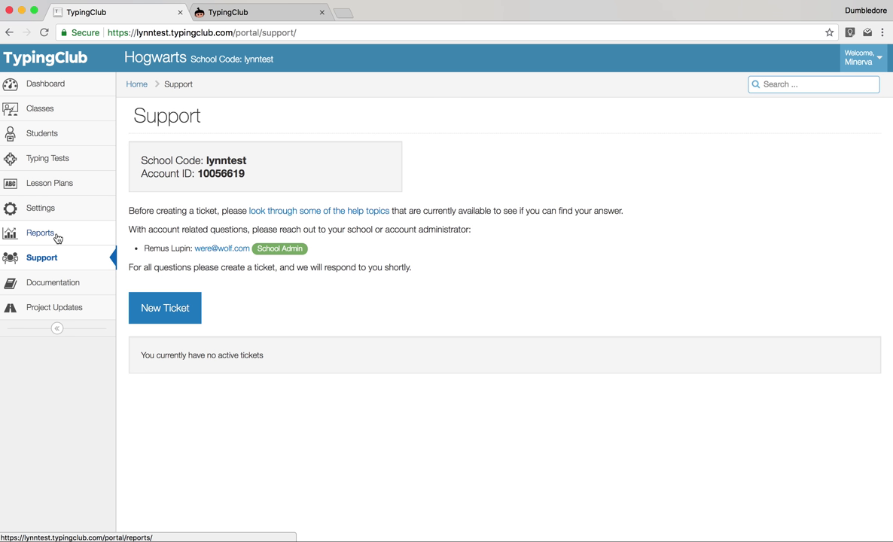
pyautogui.click(57, 238)
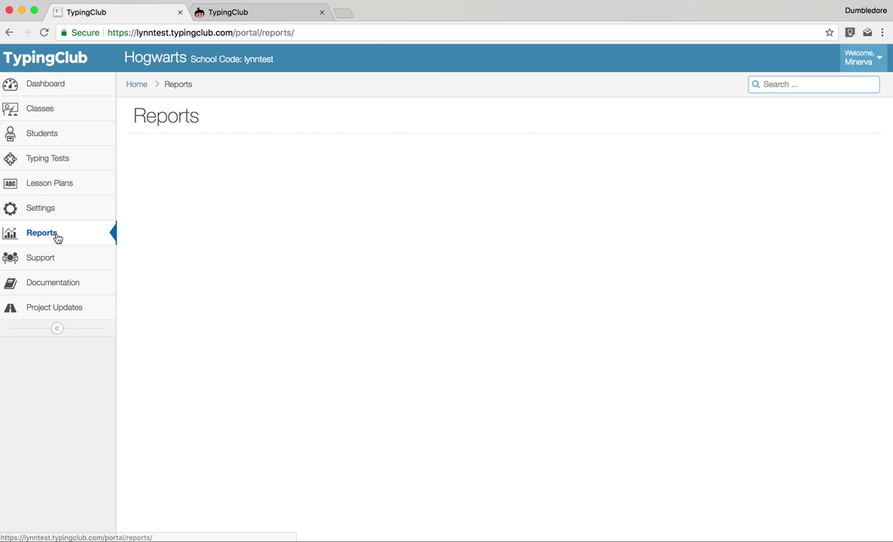